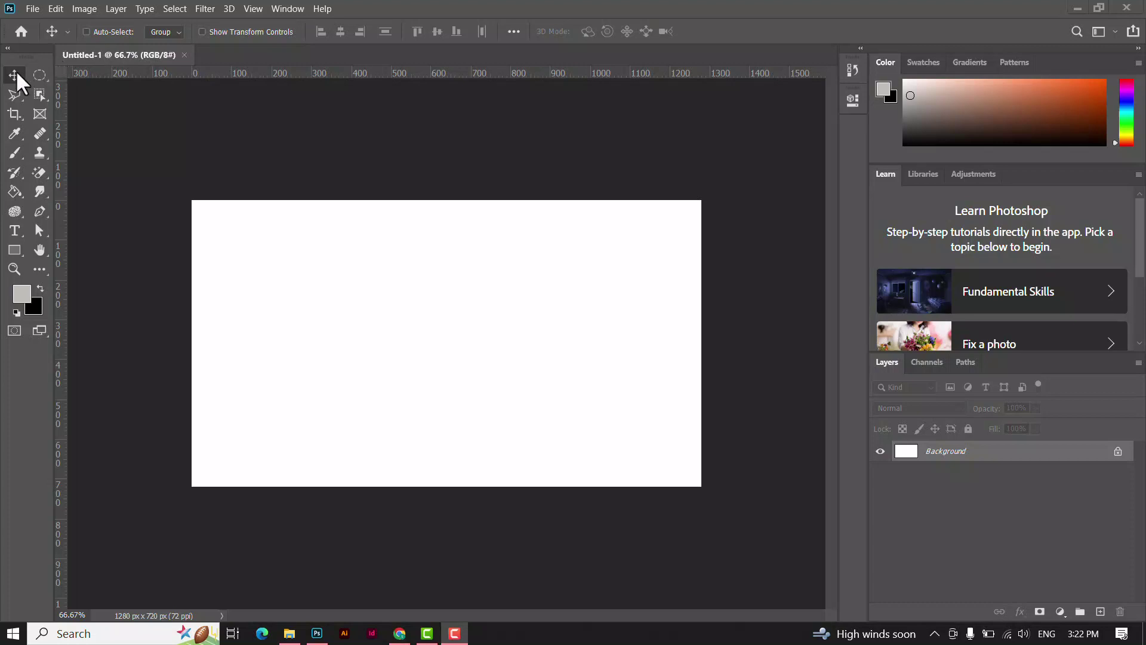
Drag the villa-with-pool photo from the house banner 4 folder onto the blank 1280 x 720 canvas.
{"action": "left_click", "coordinate": [16, 73]}
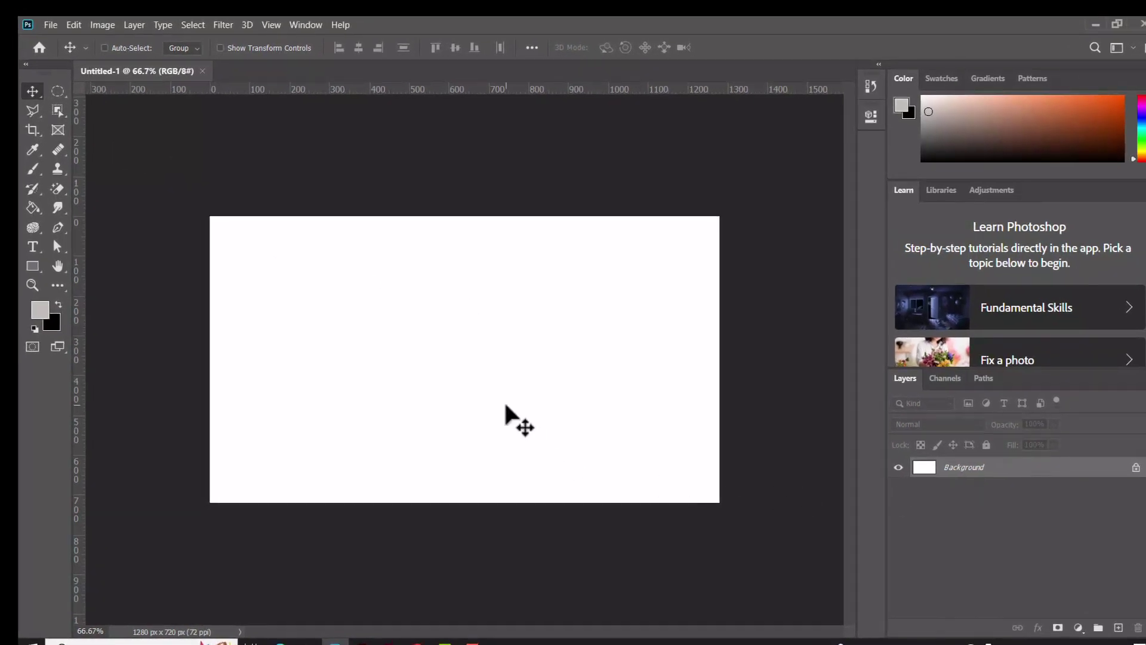
{"action": "left_click", "coordinate": [308, 637]}
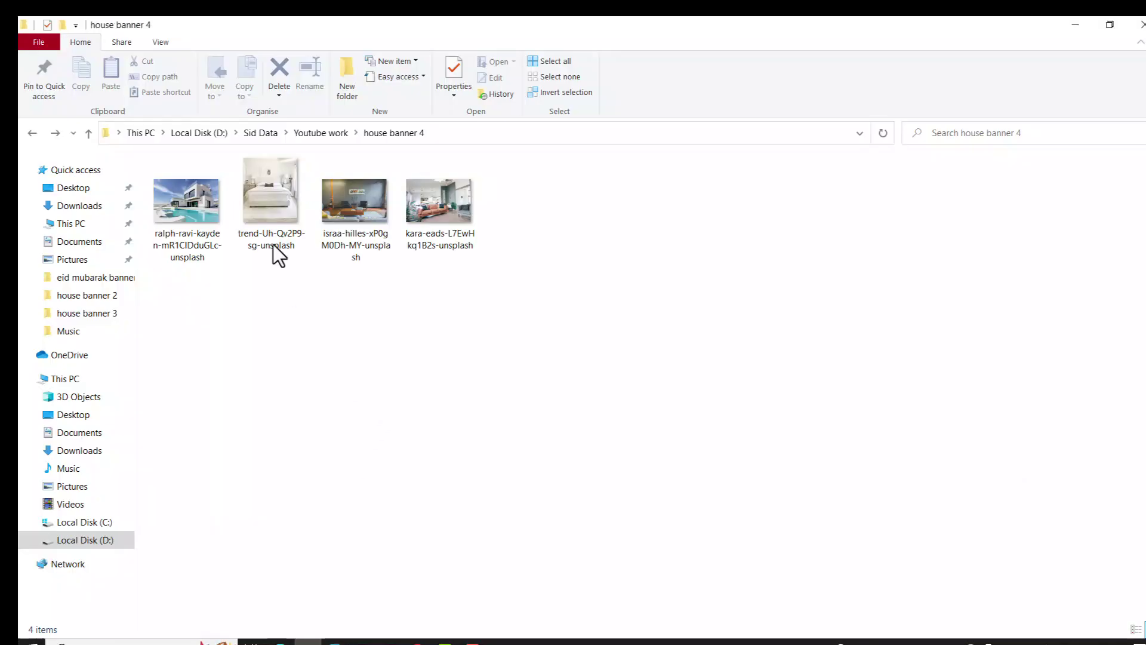
{"action": "mouse_move", "coordinate": [186, 206]}
{"action": "left_mouse_down"}
{"action": "mouse_move", "coordinate": [338, 632]}
{"action": "mouse_move", "coordinate": [450, 360]}
{"action": "left_mouse_up"}
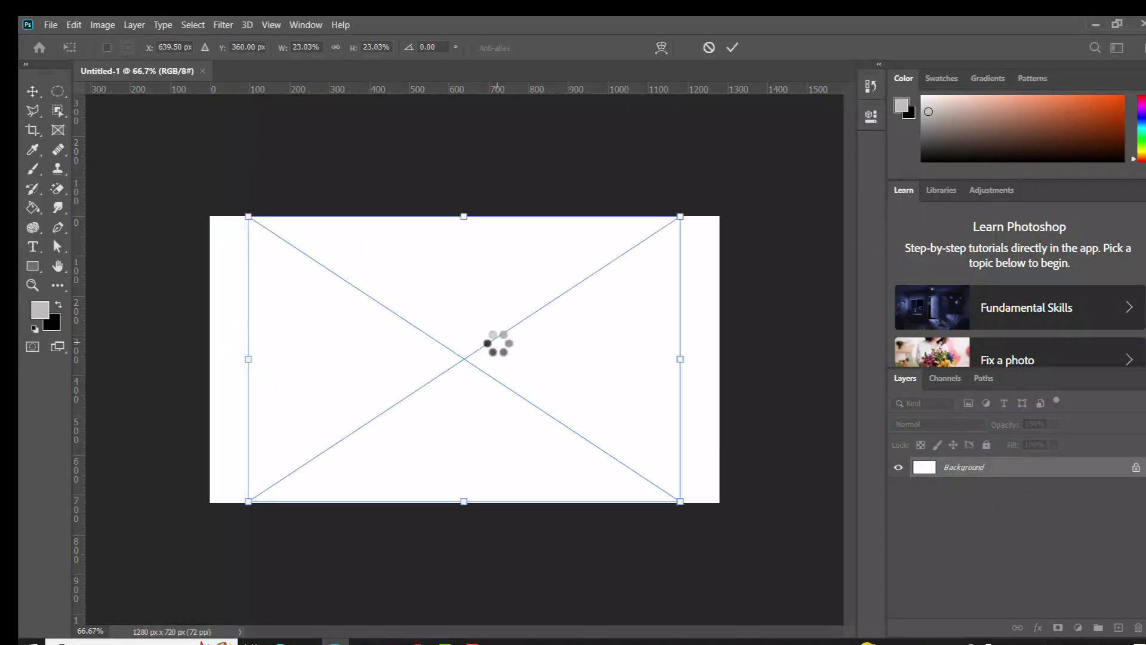
Flip the villa photo horizontally, scale it proportionally to cover the canvas, and commit.
{"action": "right_click", "coordinate": [498, 345]}
{"action": "left_click", "coordinate": [529, 567]}
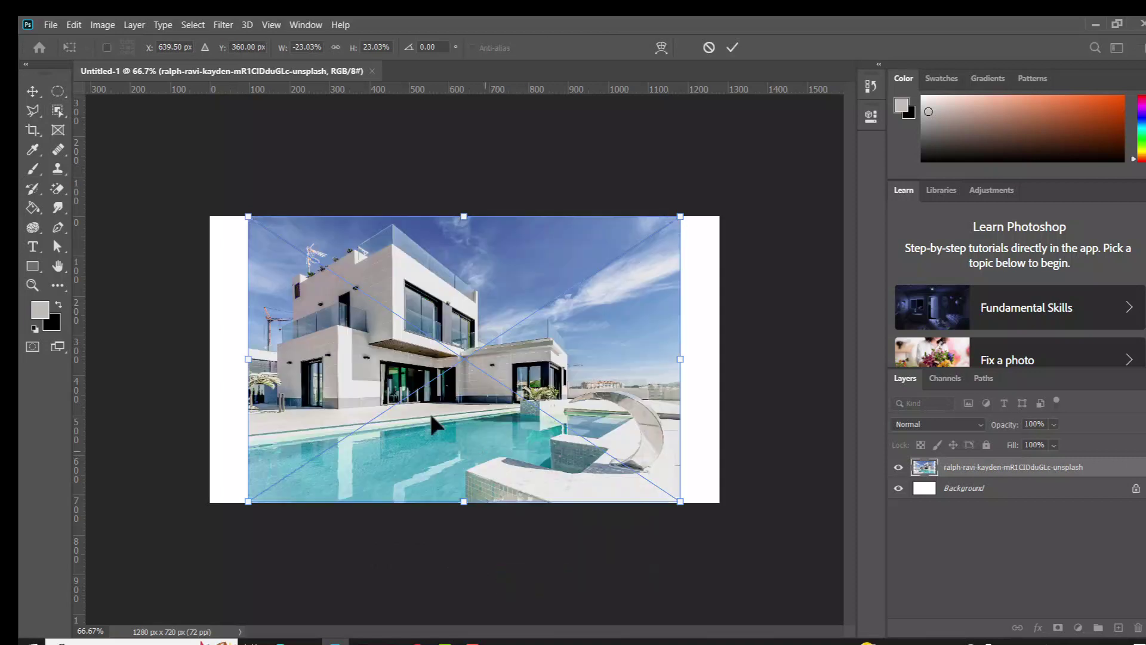
{"action": "mouse_move", "coordinate": [248, 217]}
{"action": "left_mouse_down"}
{"action": "mouse_move", "coordinate": [124, 186]}
{"action": "mouse_move", "coordinate": [155, 151]}
{"action": "left_mouse_up"}
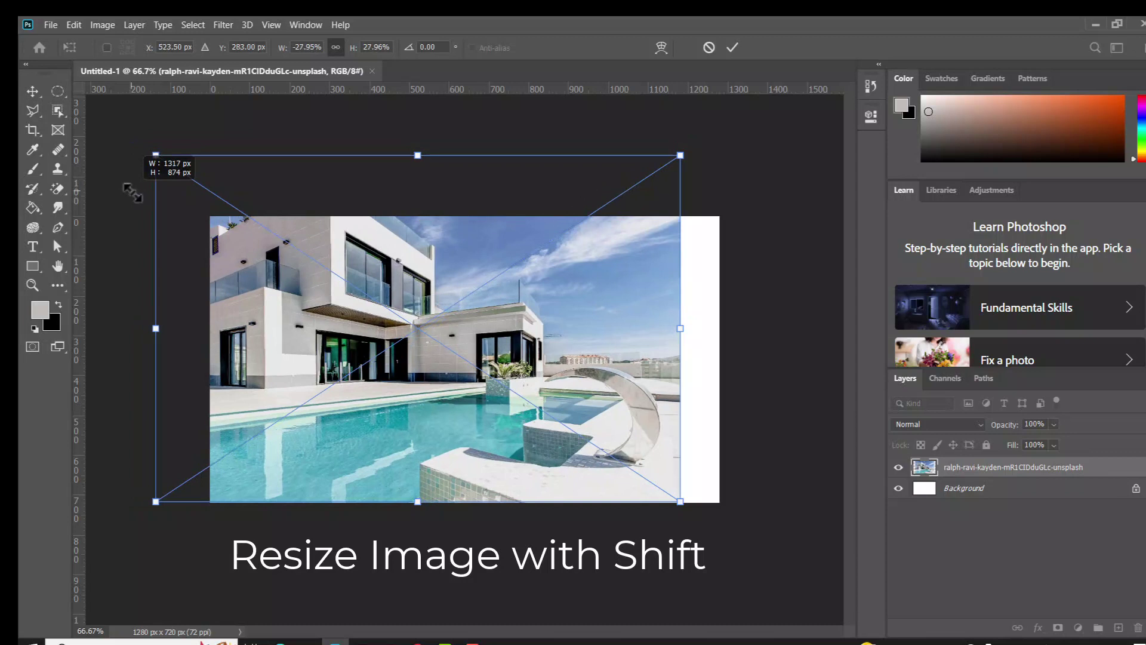
{"action": "mouse_move", "coordinate": [410, 359]}
{"action": "left_mouse_down"}
{"action": "mouse_move", "coordinate": [465, 382]}
{"action": "mouse_move", "coordinate": [466, 401]}
{"action": "mouse_move", "coordinate": [449, 416]}
{"action": "left_mouse_up"}
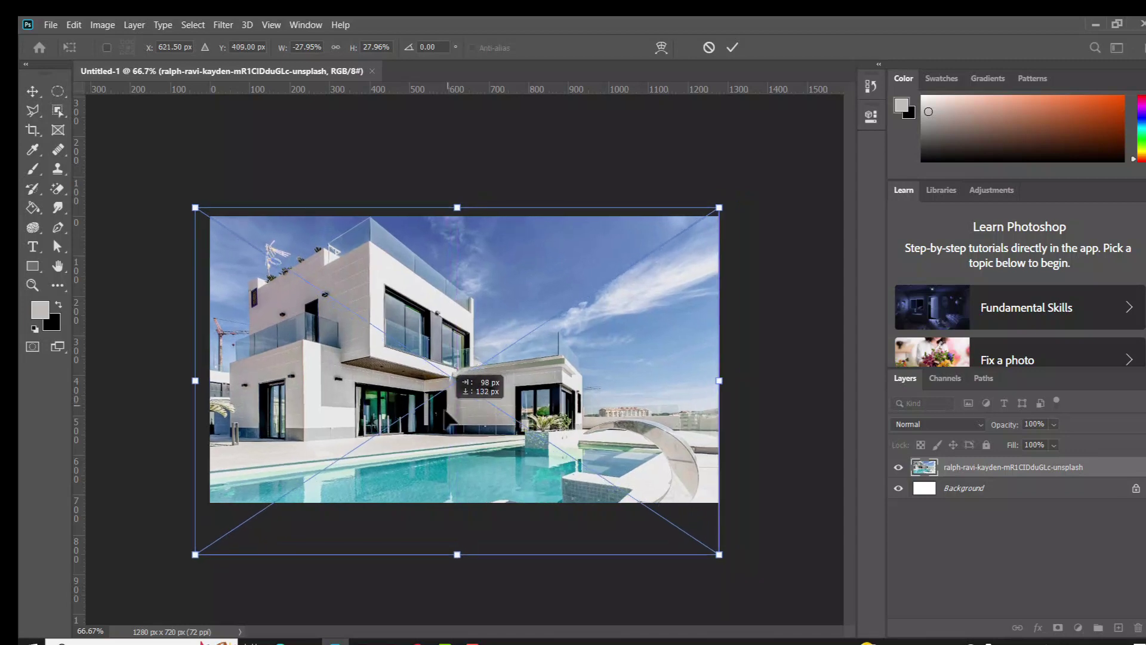
{"action": "left_click", "coordinate": [732, 47]}
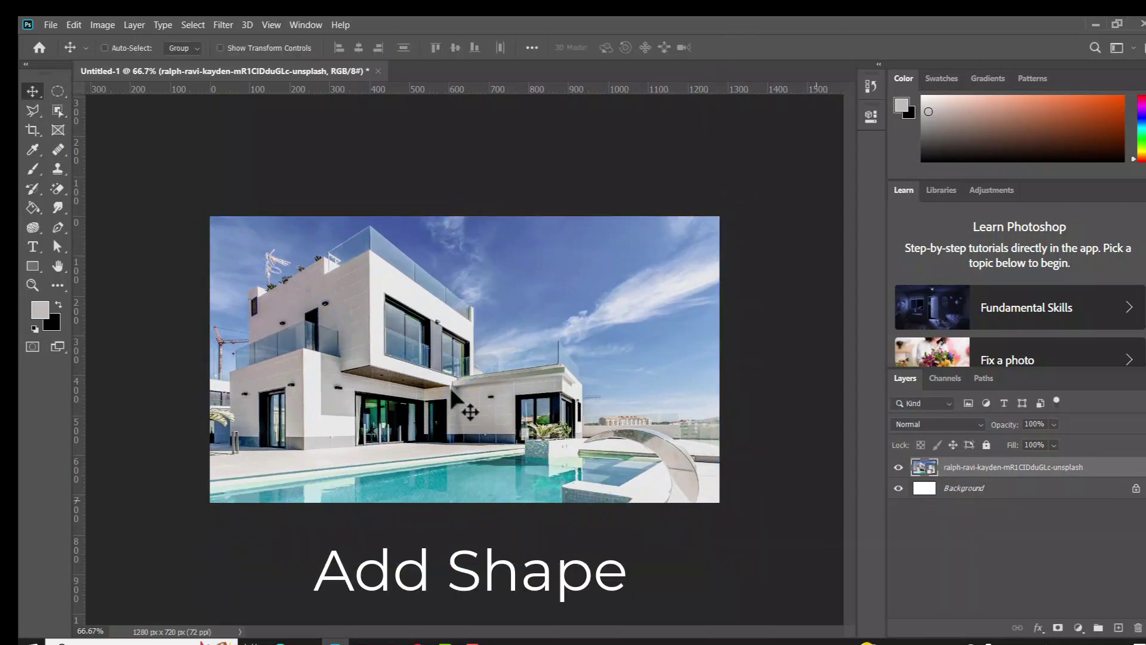
Draw a rectangle covering the whole villa photo with the Rectangle Tool.
{"action": "right_click", "coordinate": [32, 266]}
{"action": "left_click", "coordinate": [67, 266]}
{"action": "right_click", "coordinate": [30, 263]}
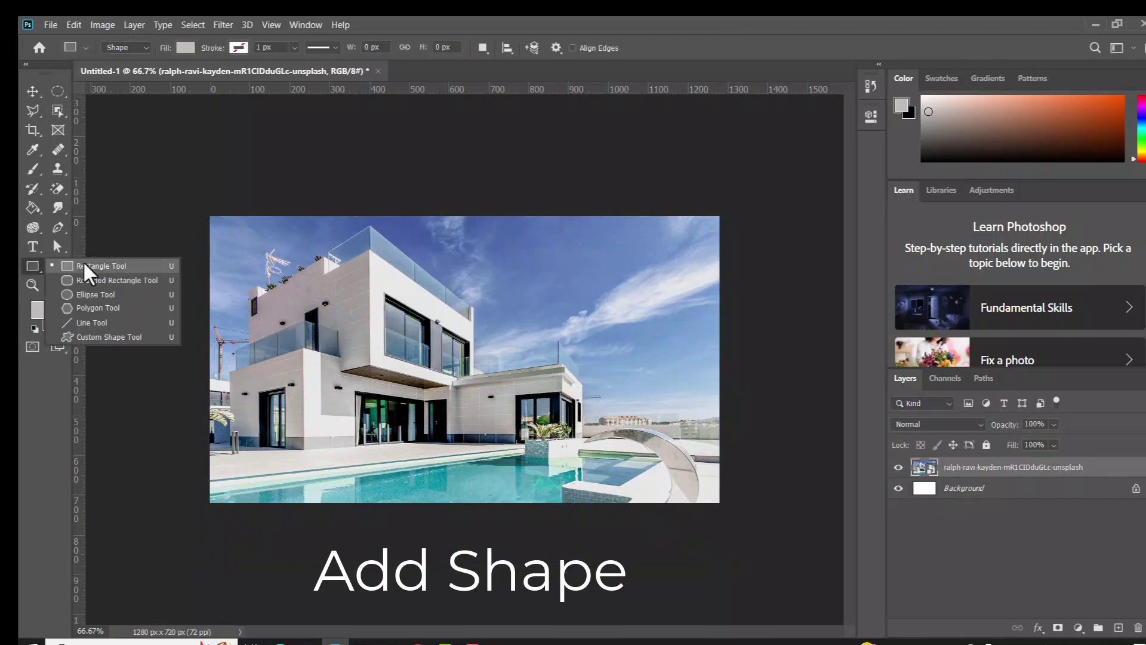
{"action": "left_click", "coordinate": [84, 266]}
{"action": "left_click_drag", "start_coordinate": [208, 216], "coordinate": [722, 506]}
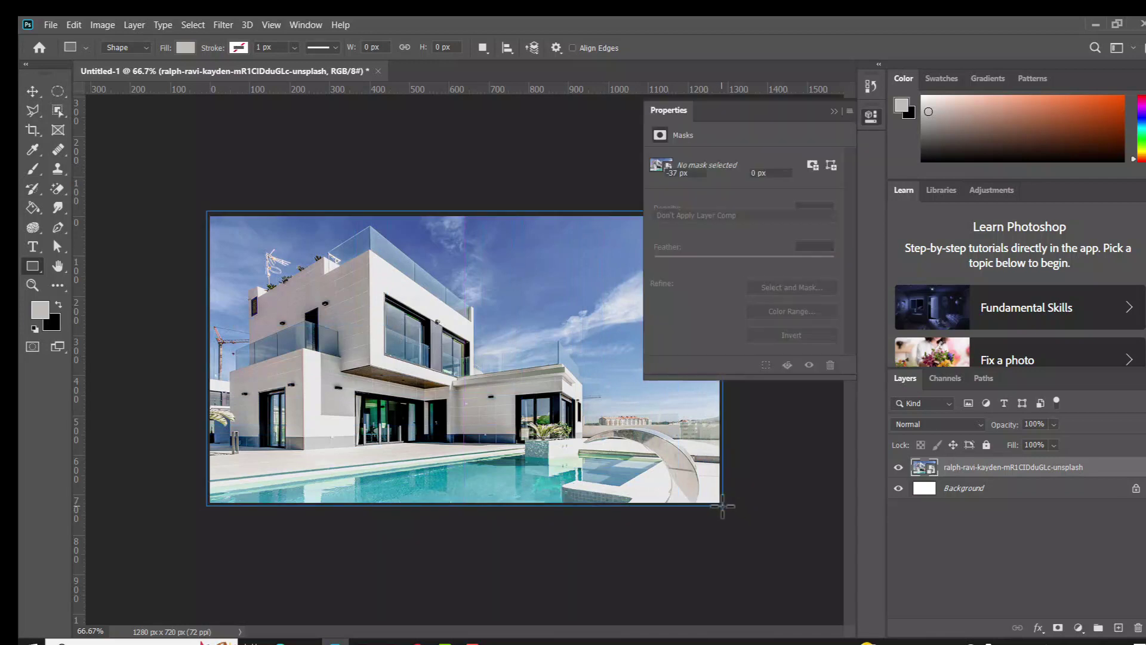
{"action": "left_click", "coordinate": [834, 111]}
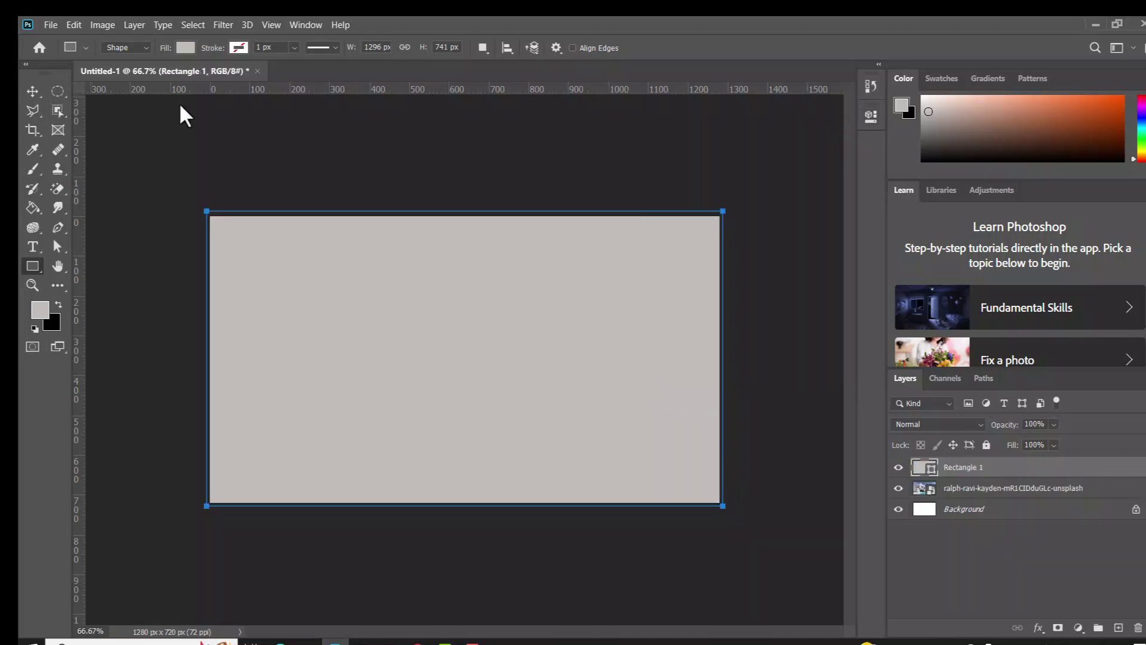
Fill the rectangle dark red and lower its layer opacity to 68%.
{"action": "left_click", "coordinate": [185, 47]}
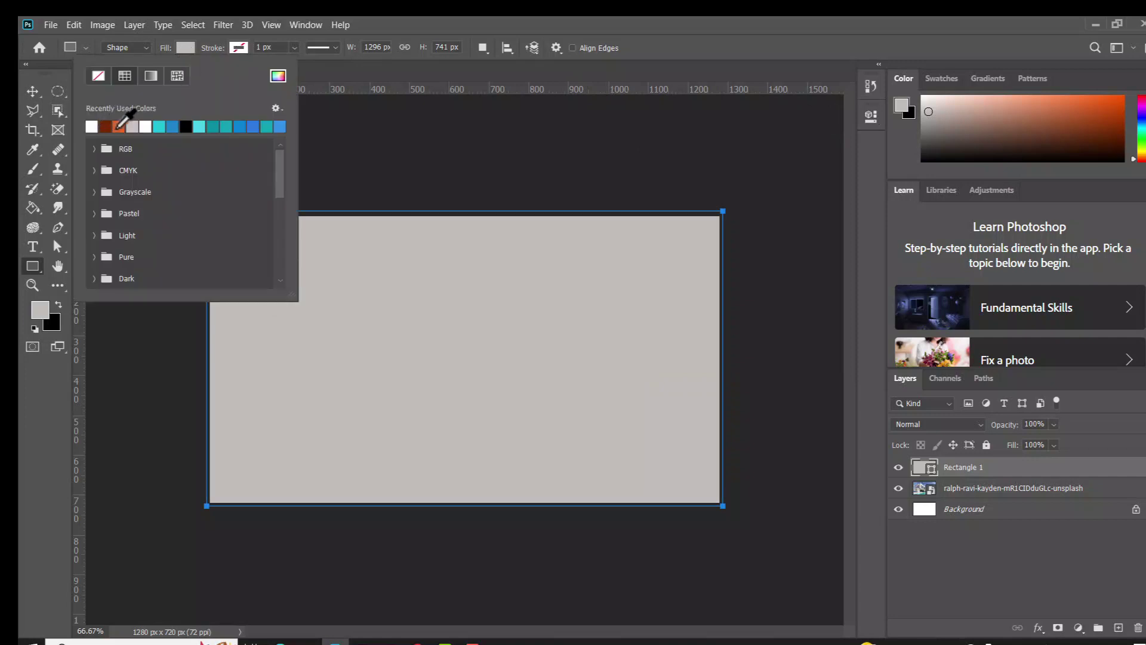
{"action": "left_click", "coordinate": [105, 126]}
{"action": "left_click", "coordinate": [33, 91]}
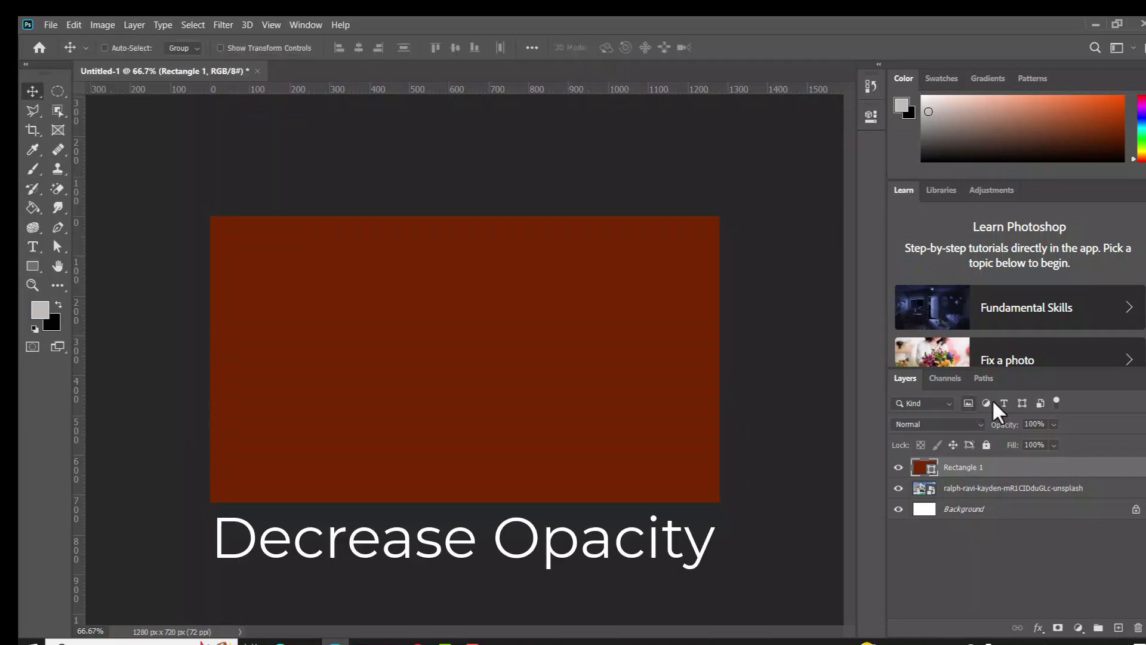
{"action": "left_click", "coordinate": [1054, 424]}
{"action": "left_click_drag", "start_coordinate": [1069, 443], "coordinate": [1048, 443]}
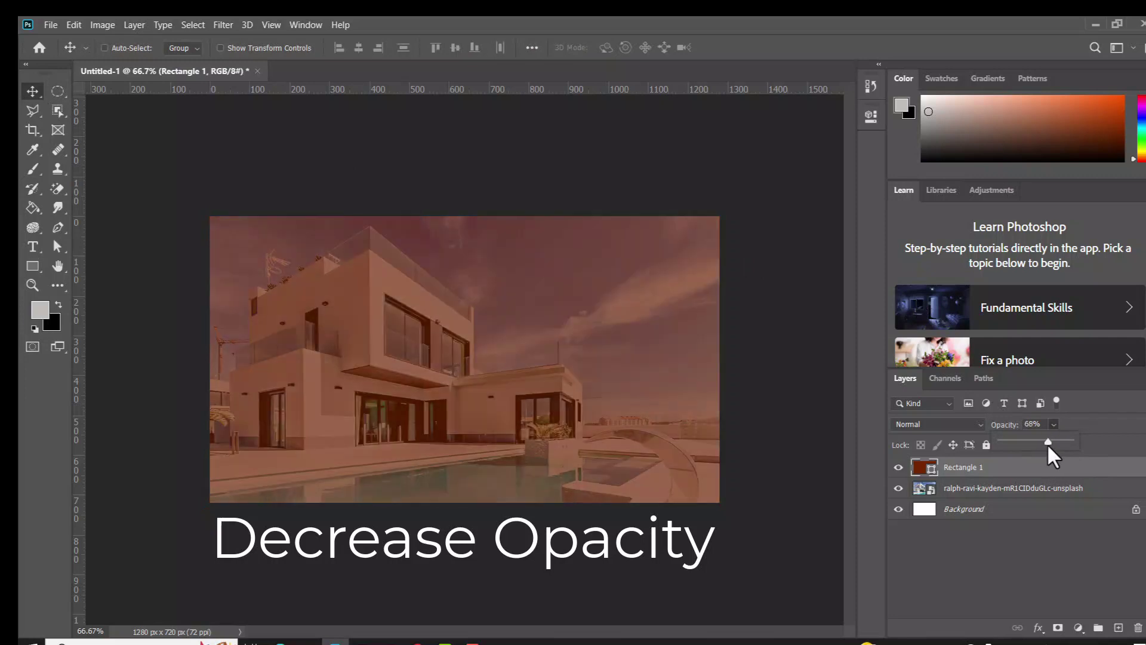
On a new layer, draw a grey square of about 328 px over the photo's middle.
{"action": "left_click", "coordinate": [30, 96]}
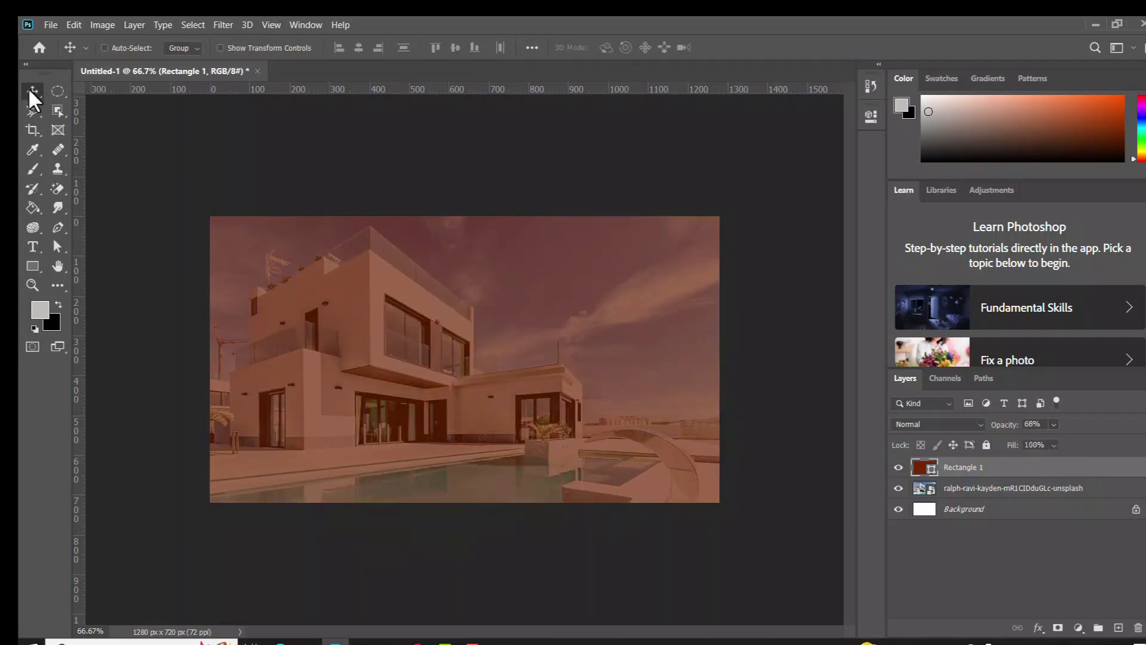
{"action": "left_click", "coordinate": [1117, 628]}
{"action": "key", "text": "u"}
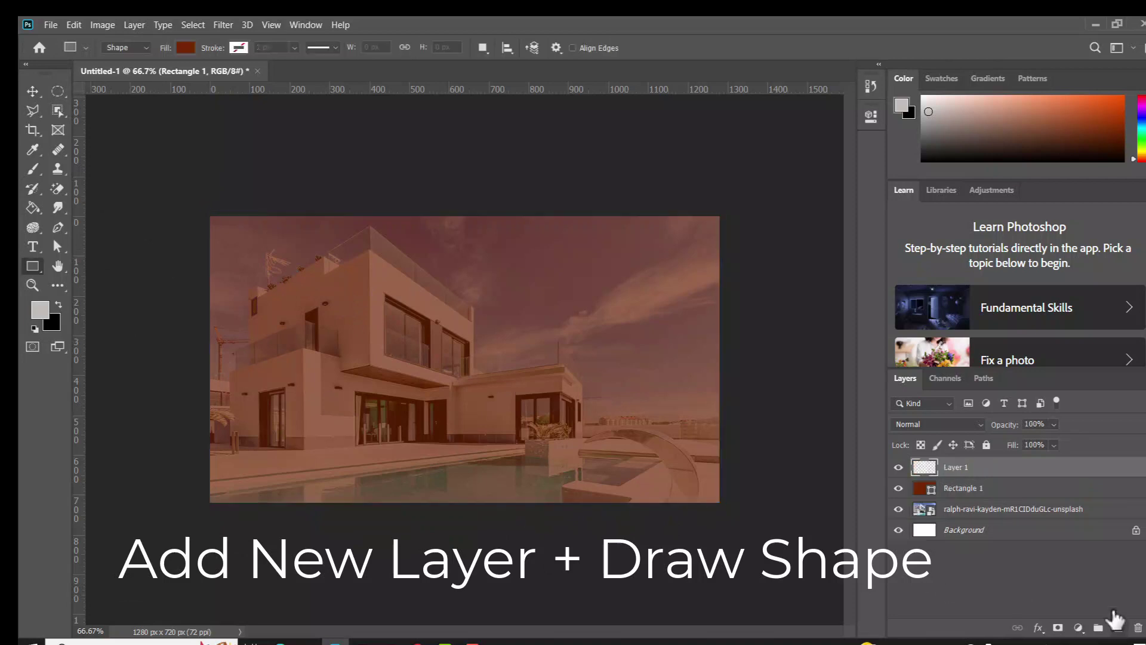
{"action": "left_click_drag", "start_coordinate": [453, 299], "coordinate": [585, 441]}
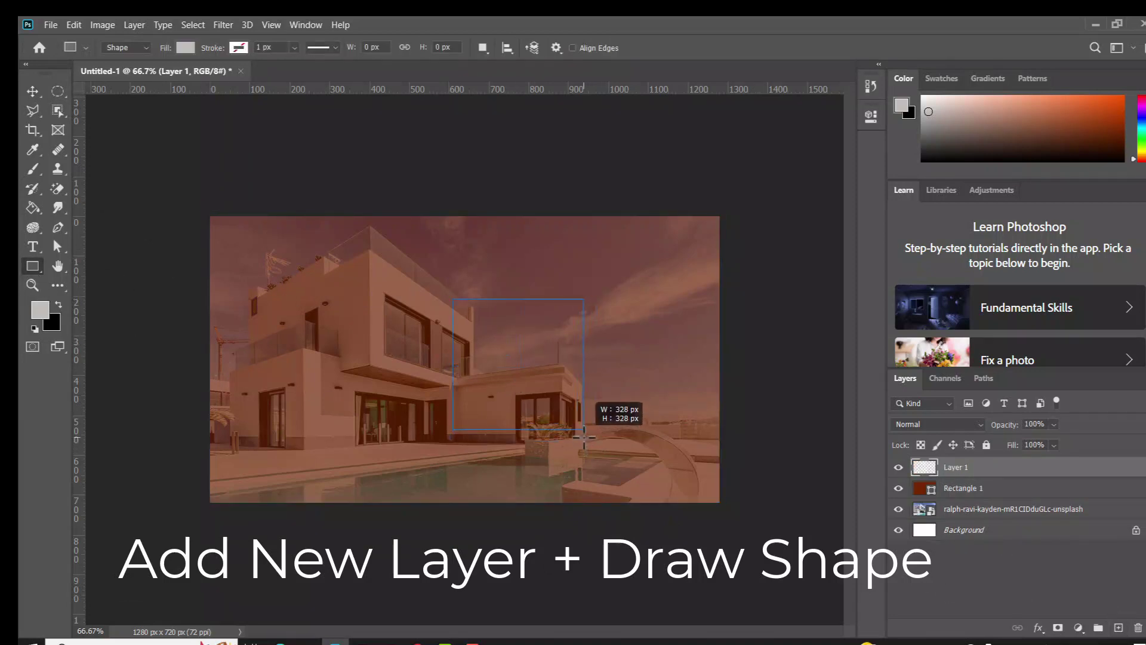
{"action": "left_click_drag", "start_coordinate": [586, 442], "coordinate": [578, 424]}
{"action": "left_click", "coordinate": [834, 112]}
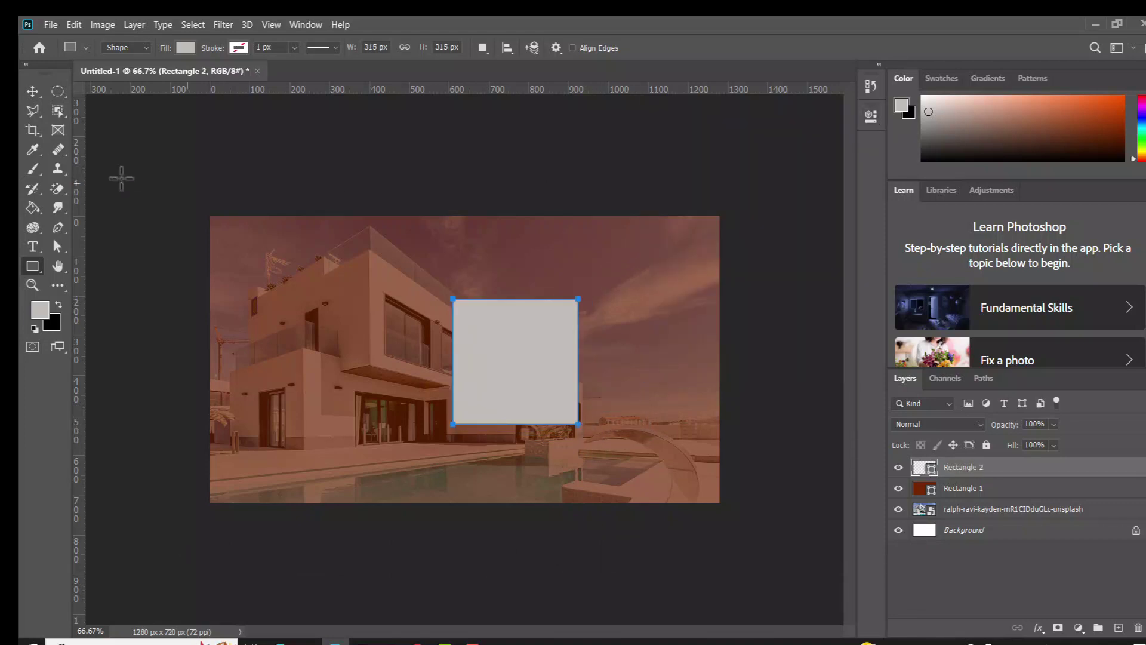
{"action": "left_click", "coordinate": [33, 91]}
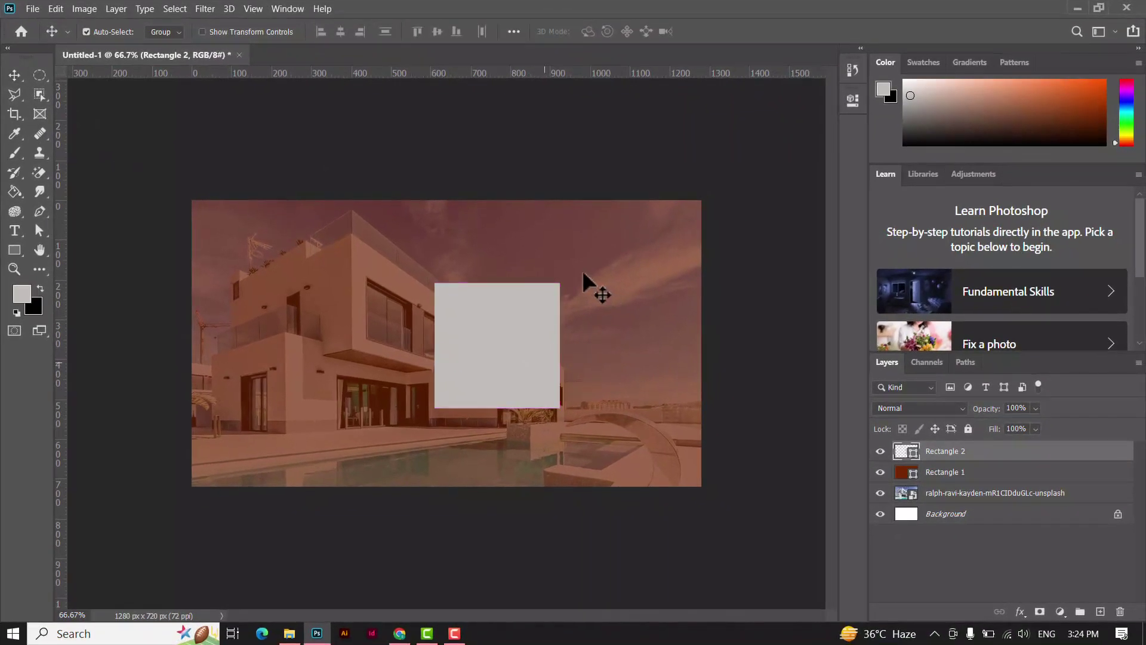
Rotate the square to -29°, scale it to 93%, place it right of centre, and duplicate it.
{"action": "key", "text": "ctrl+t"}
{"action": "left_click_drag", "start_coordinate": [574, 270], "coordinate": [531, 261]}
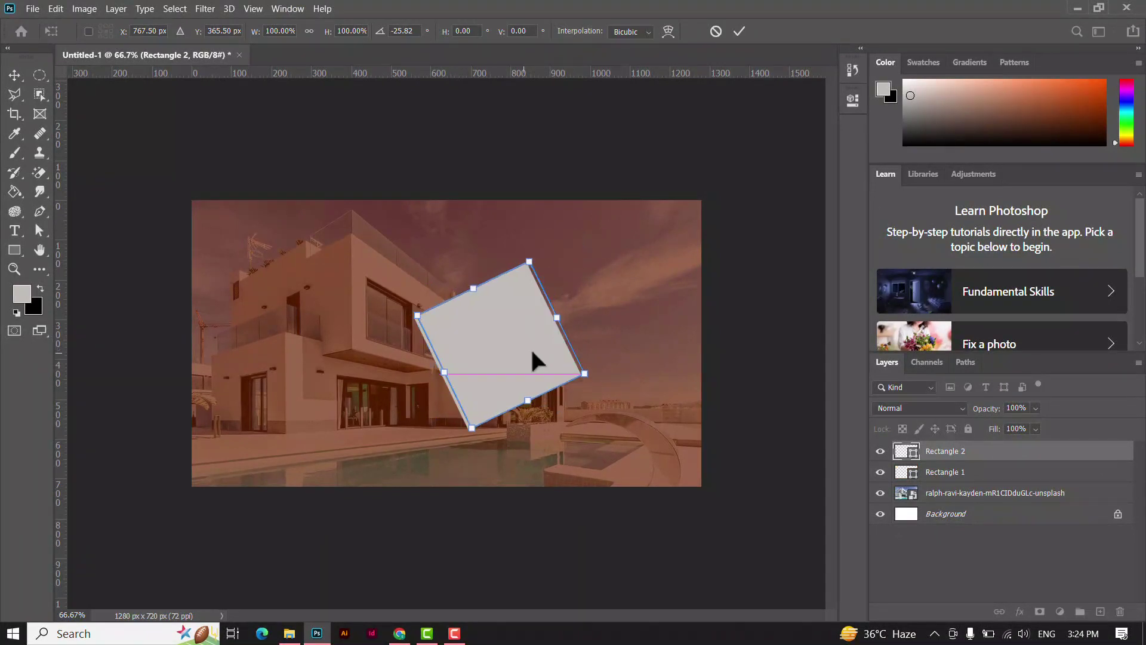
{"action": "left_click_drag", "start_coordinate": [522, 347], "coordinate": [553, 345]}
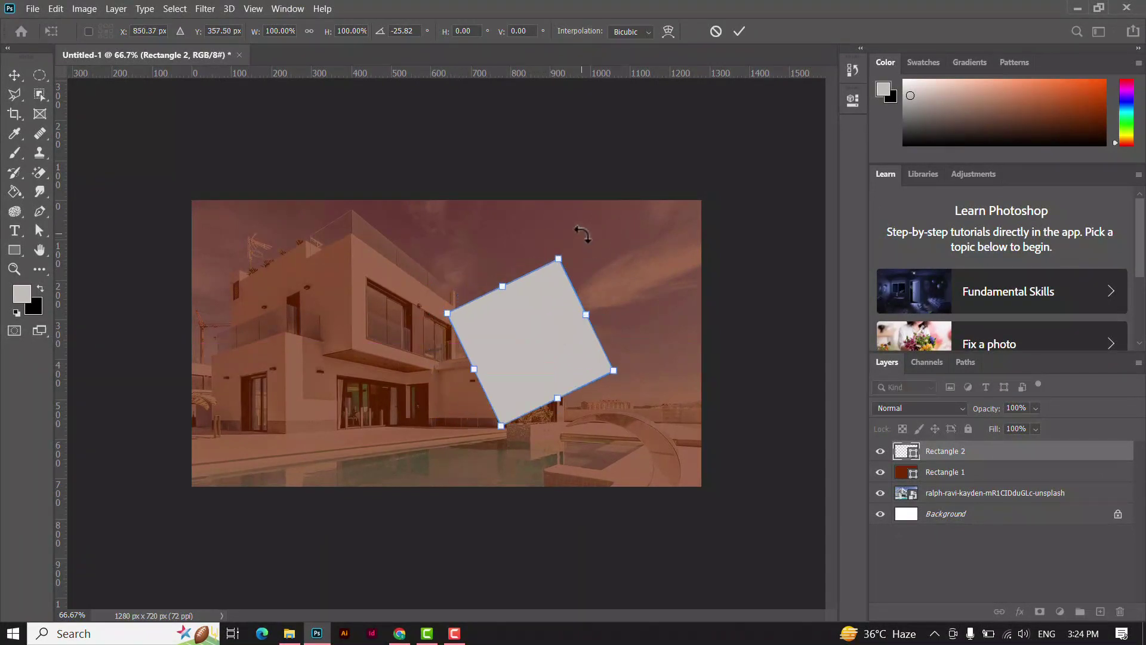
{"action": "left_click_drag", "start_coordinate": [583, 231], "coordinate": [576, 231]}
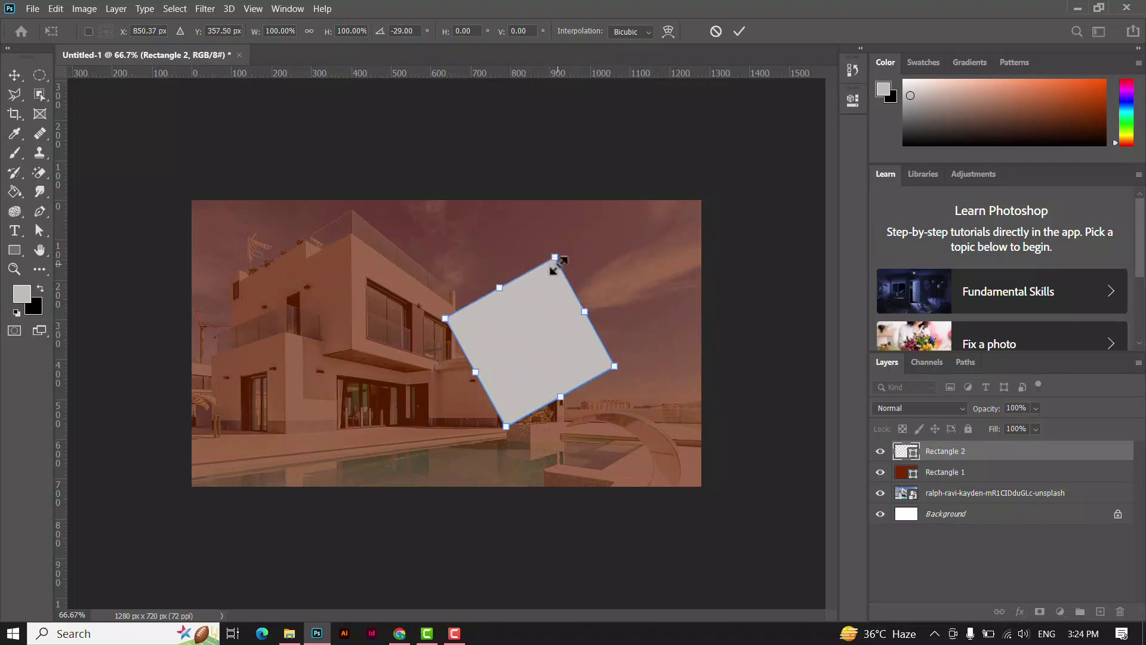
{"action": "left_click_drag", "start_coordinate": [552, 254], "coordinate": [555, 265]}
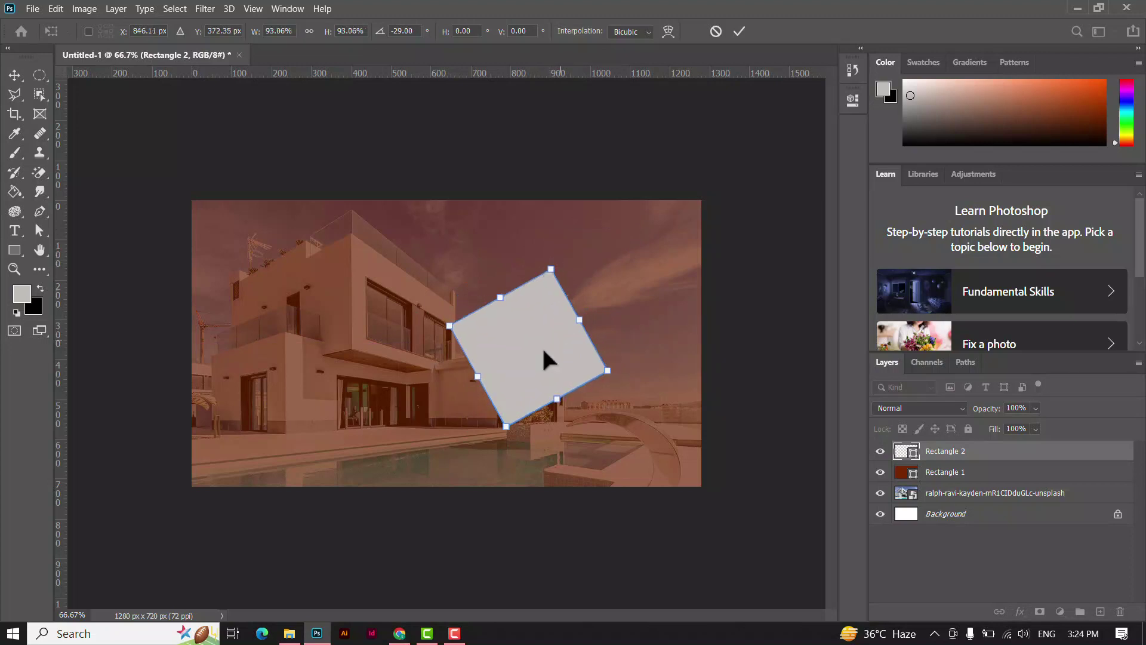
{"action": "left_click_drag", "start_coordinate": [541, 344], "coordinate": [550, 329]}
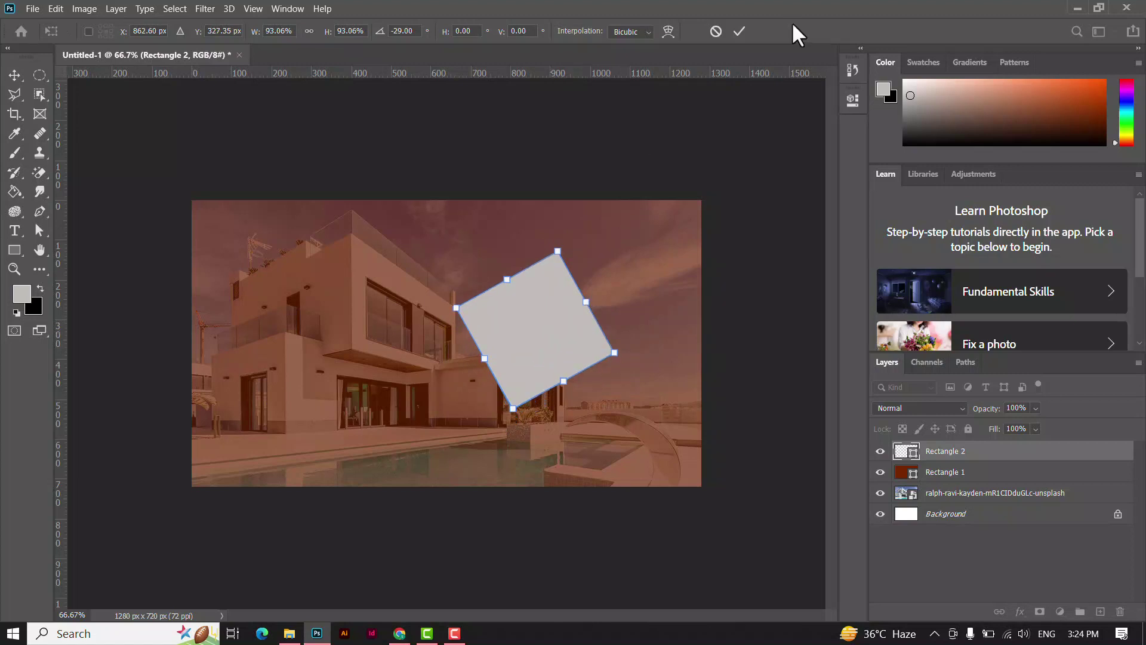
{"action": "left_click", "coordinate": [739, 31]}
{"action": "key", "text": "ctrl+j"}
{"action": "right_click", "coordinate": [556, 316]}
Shrink the duplicate square to about 78% and move it to the upper right.
{"action": "left_click", "coordinate": [547, 322]}
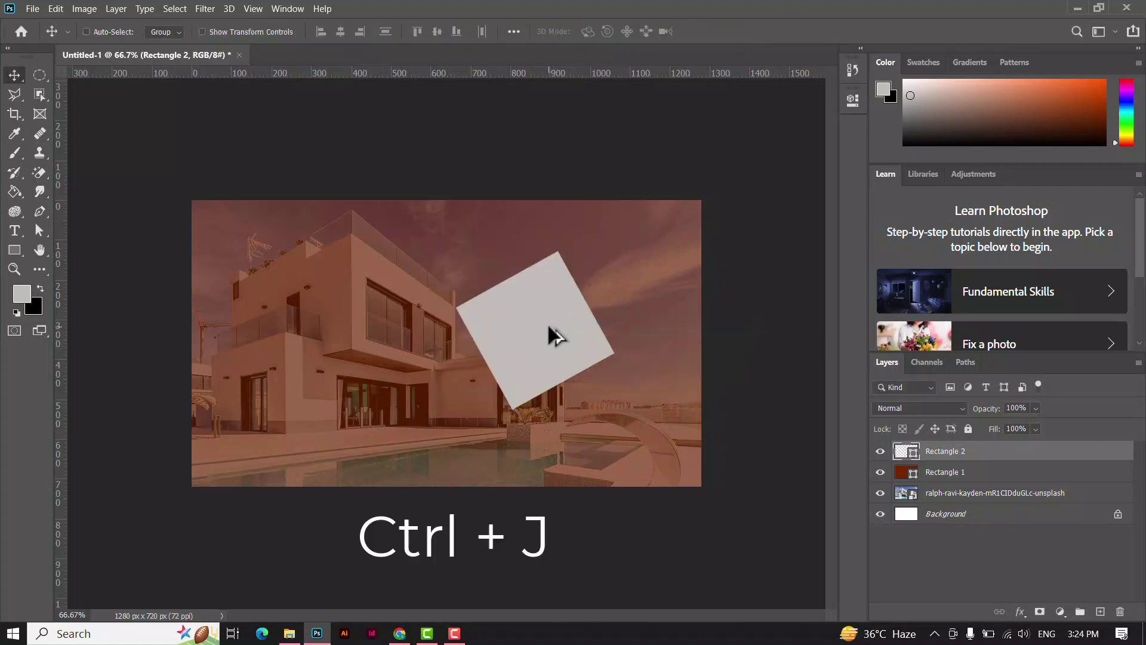
{"action": "left_click_drag", "start_coordinate": [547, 323], "coordinate": [645, 309]}
{"action": "key", "text": "ctrl+t"}
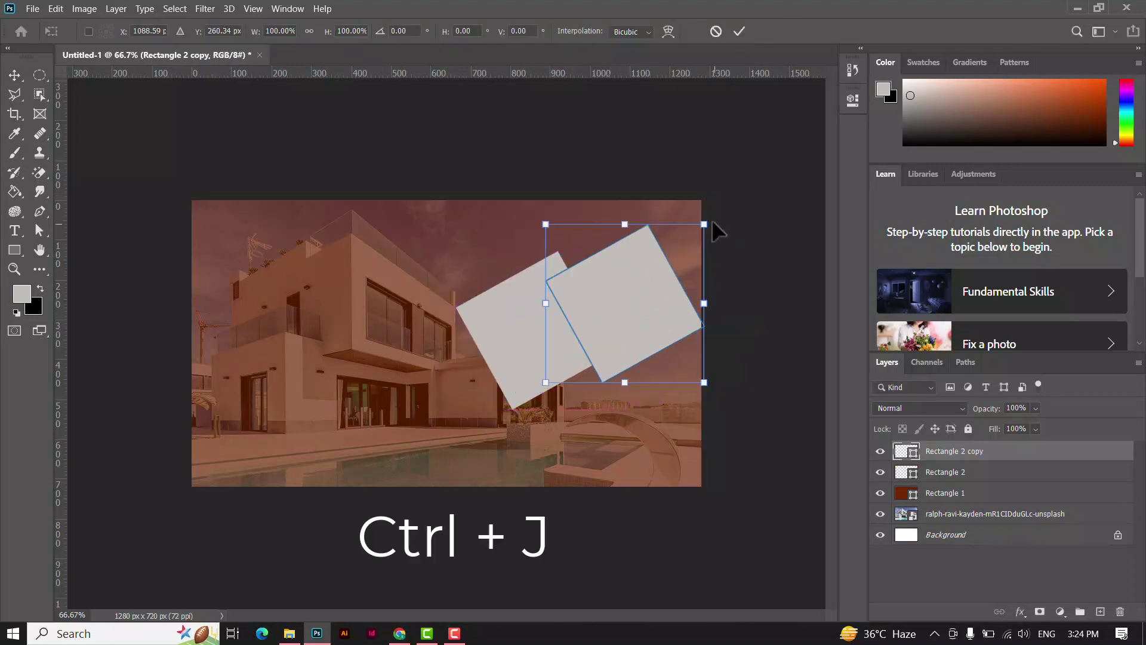
{"action": "left_click_drag", "start_coordinate": [704, 224], "coordinate": [668, 259]}
{"action": "left_click_drag", "start_coordinate": [626, 323], "coordinate": [653, 298]}
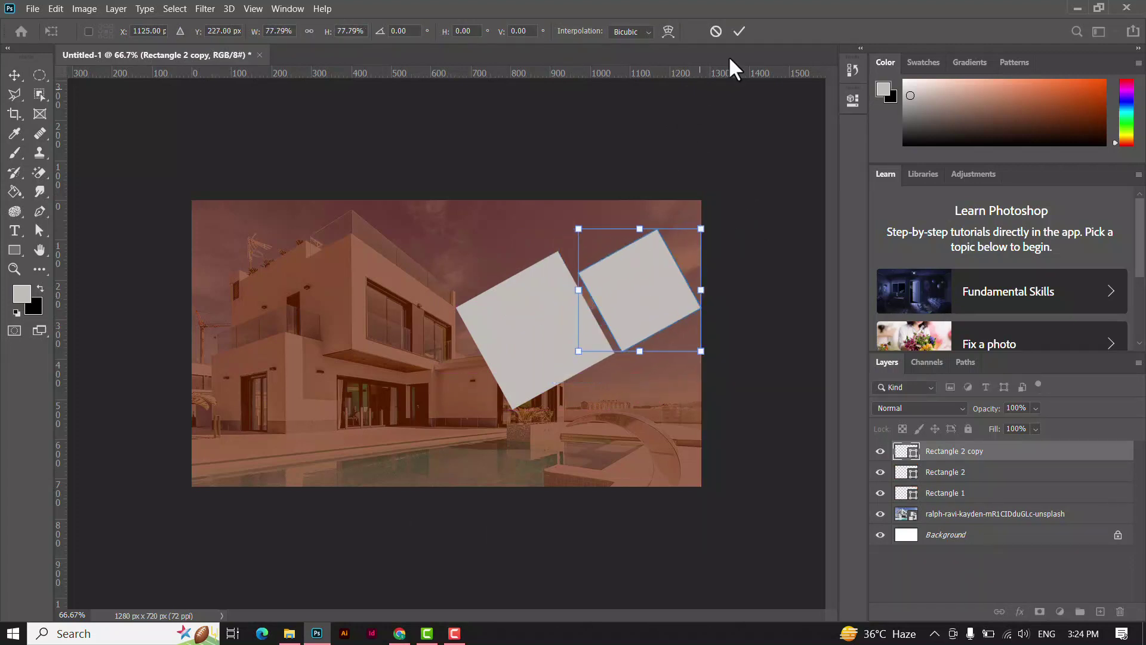
{"action": "left_click", "coordinate": [739, 32]}
Nudge the large square and the smaller right square slightly left to tighten the gap.
{"action": "right_click", "coordinate": [542, 352]}
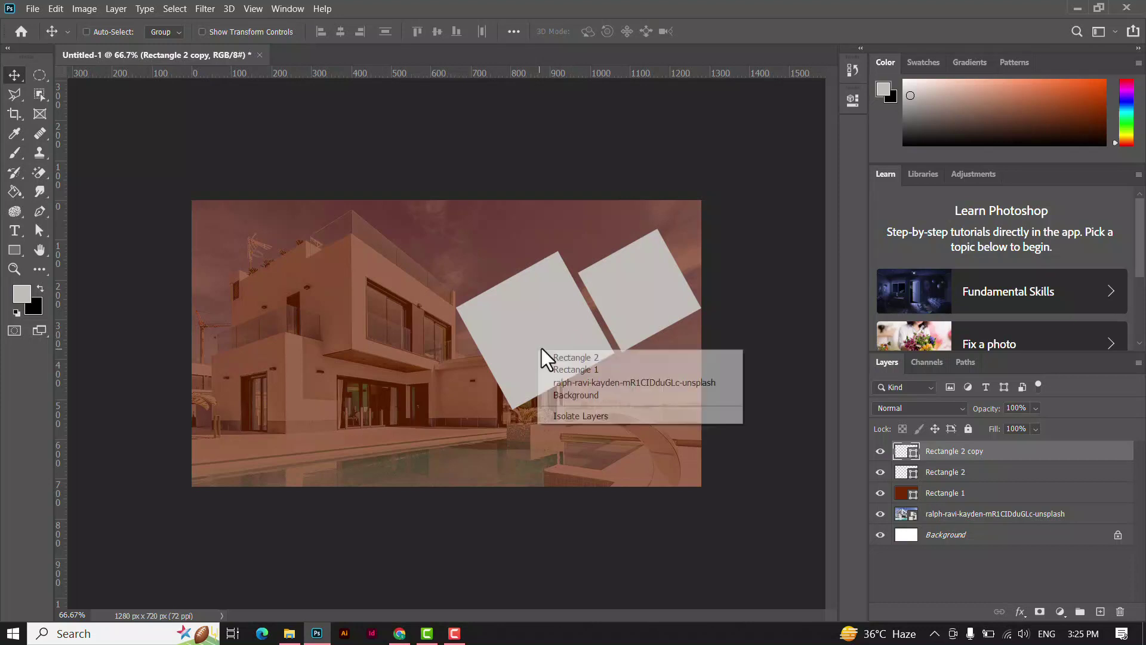
{"action": "left_click", "coordinate": [556, 357]}
{"action": "key", "text": "Left"}
{"action": "key", "text": "Left"}
{"action": "key", "text": "Left"}
{"action": "key", "text": "Left"}
{"action": "key", "text": "Left"}
{"action": "key", "text": "Left"}
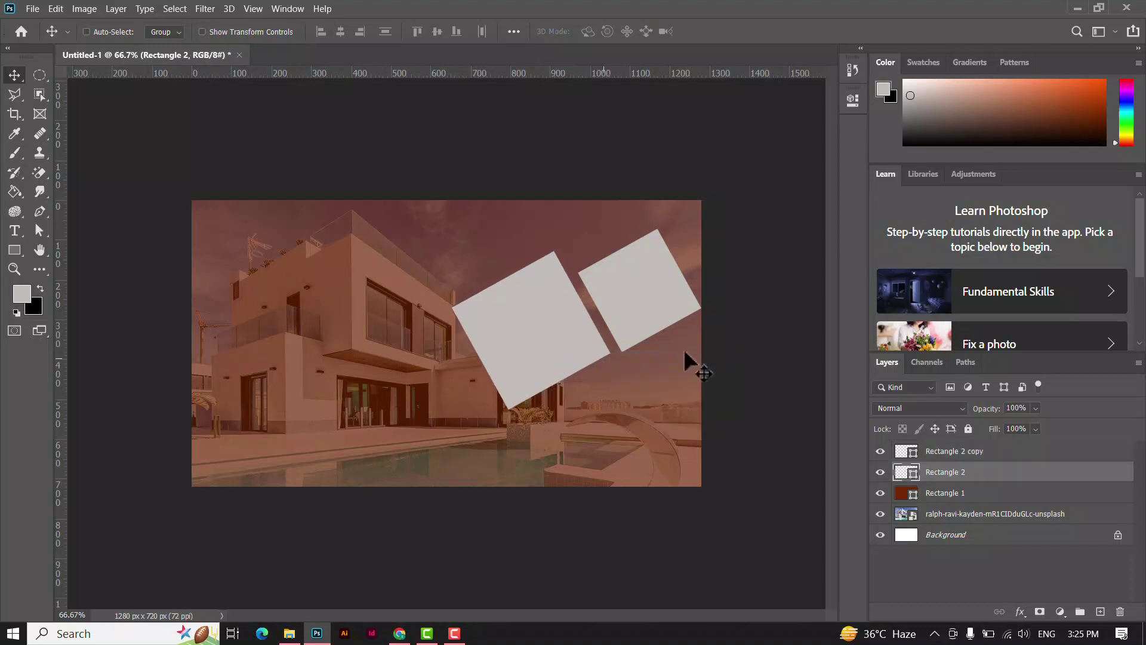
{"action": "right_click", "coordinate": [652, 305]}
{"action": "left_click", "coordinate": [654, 311]}
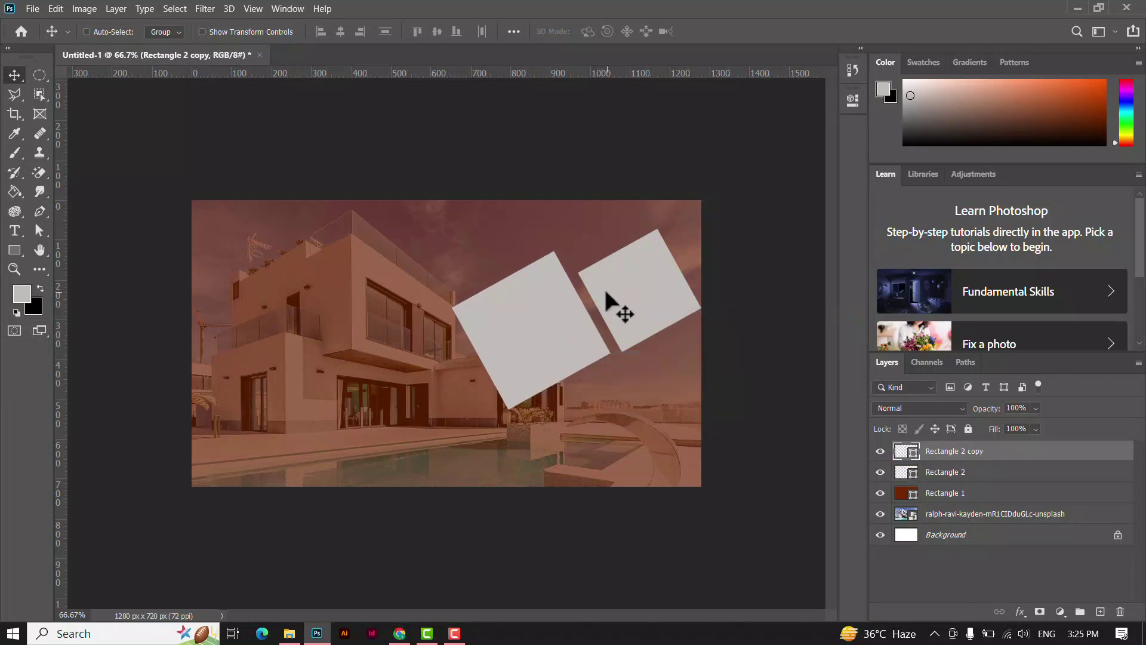
{"action": "key", "text": "Left"}
{"action": "key", "text": "Left"}
{"action": "key", "text": "Left"}
{"action": "key", "text": "Left"}
{"action": "key", "text": "Left"}
{"action": "key", "text": "Left"}
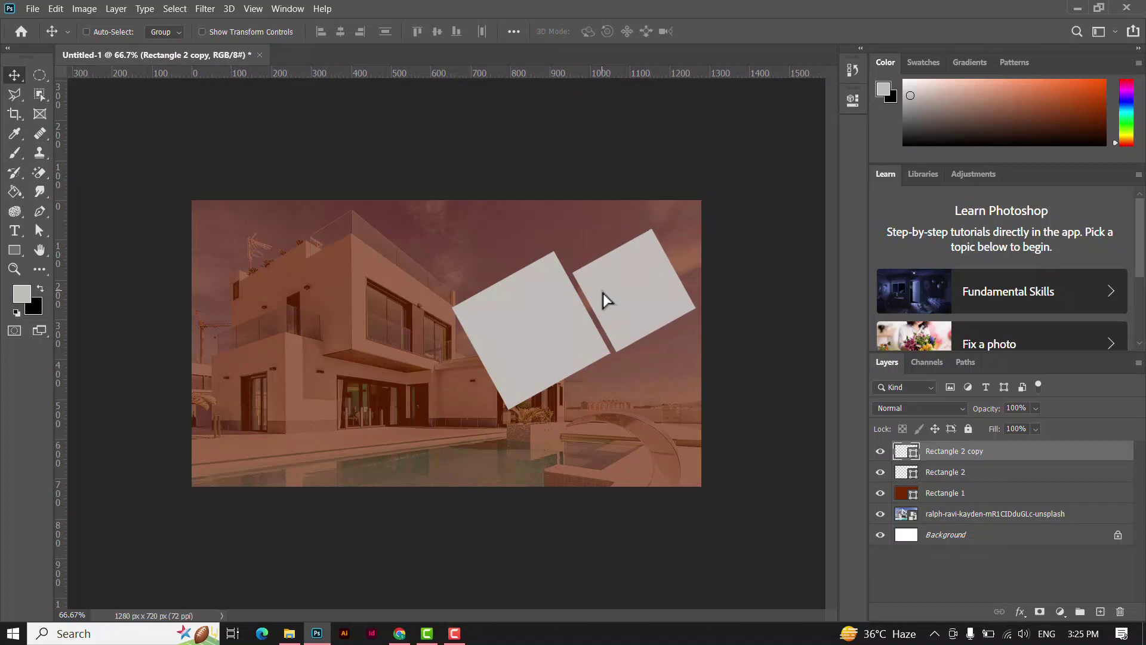
{"action": "key", "text": "Left"}
{"action": "key", "text": "Left"}
{"action": "key", "text": "Left"}
{"action": "key", "text": "Left"}
{"action": "key", "text": "Left"}
{"action": "key", "text": "Left"}
Duplicate the Rectangle 2 copy square below the large square and nudge it into place.
{"action": "right_click", "coordinate": [626, 317]}
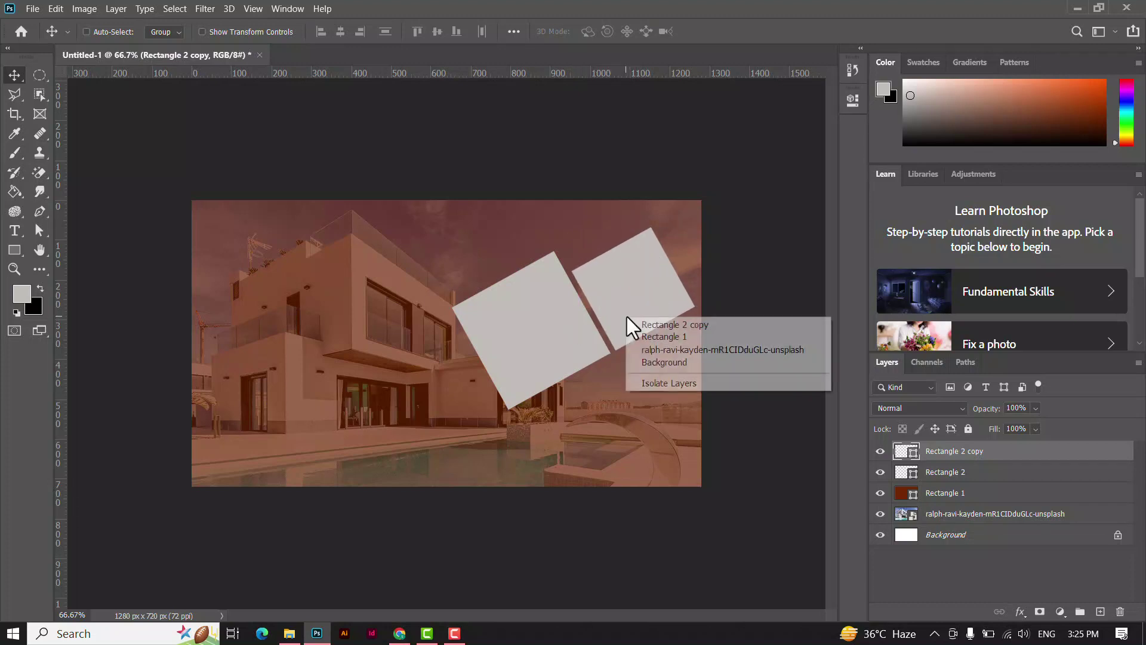
{"action": "left_click", "coordinate": [642, 324]}
{"action": "mouse_move", "coordinate": [623, 301]}
{"action": "left_mouse_down"}
{"action": "mouse_move", "coordinate": [582, 459]}
{"action": "mouse_move", "coordinate": [562, 440]}
{"action": "left_mouse_up"}
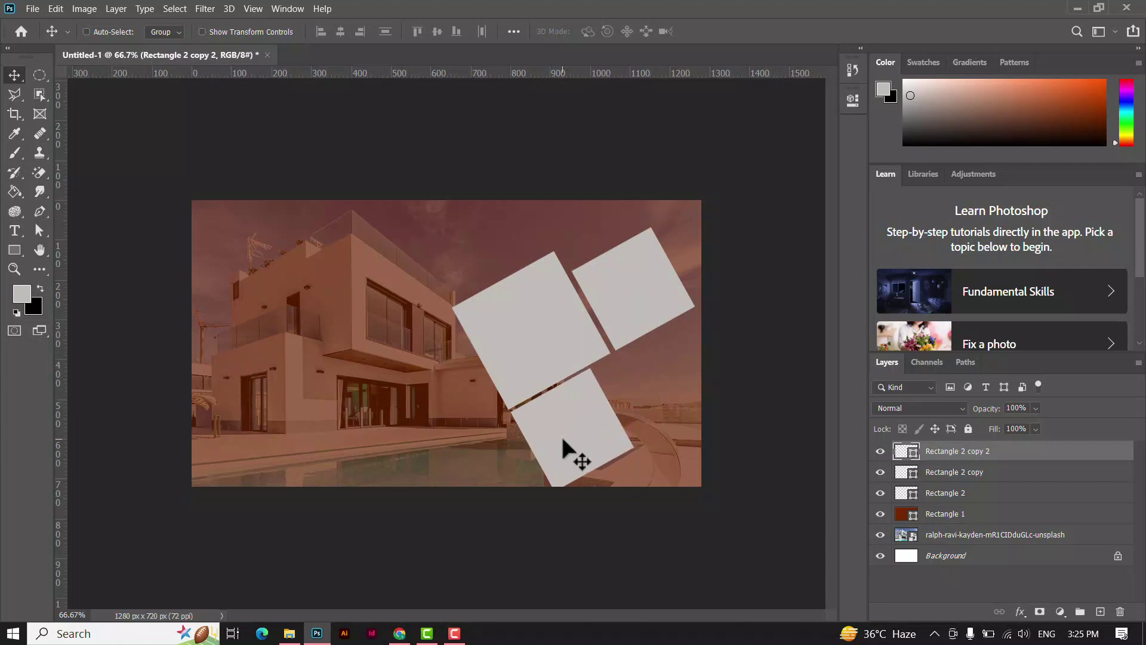
{"action": "key", "text": "Down"}
{"action": "key", "text": "Left"}
{"action": "key", "text": "Down"}
{"action": "key", "text": "Down"}
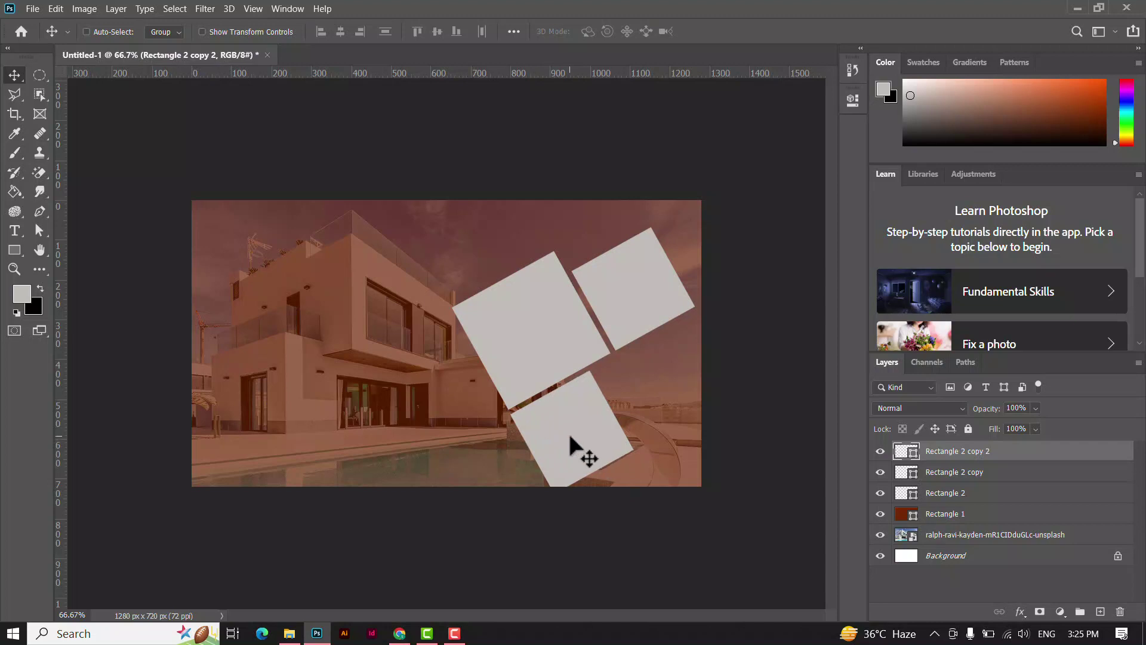
Draw a tall narrow grey strip, rotate it to about −29.6°, and place it at lower right.
{"action": "left_click", "coordinate": [14, 248]}
{"action": "left_click_drag", "start_coordinate": [212, 222], "coordinate": [237, 523]}
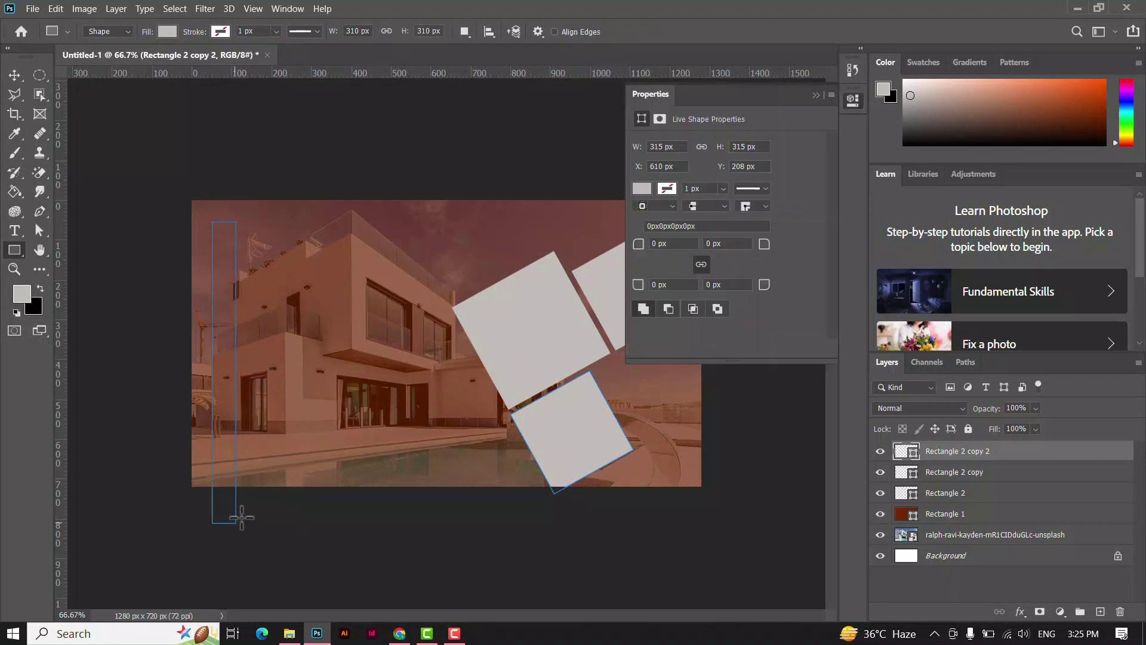
{"action": "left_click", "coordinate": [15, 76]}
{"action": "mouse_move", "coordinate": [228, 385]}
{"action": "left_mouse_down"}
{"action": "mouse_move", "coordinate": [450, 226]}
{"action": "mouse_move", "coordinate": [503, 209]}
{"action": "left_mouse_up"}
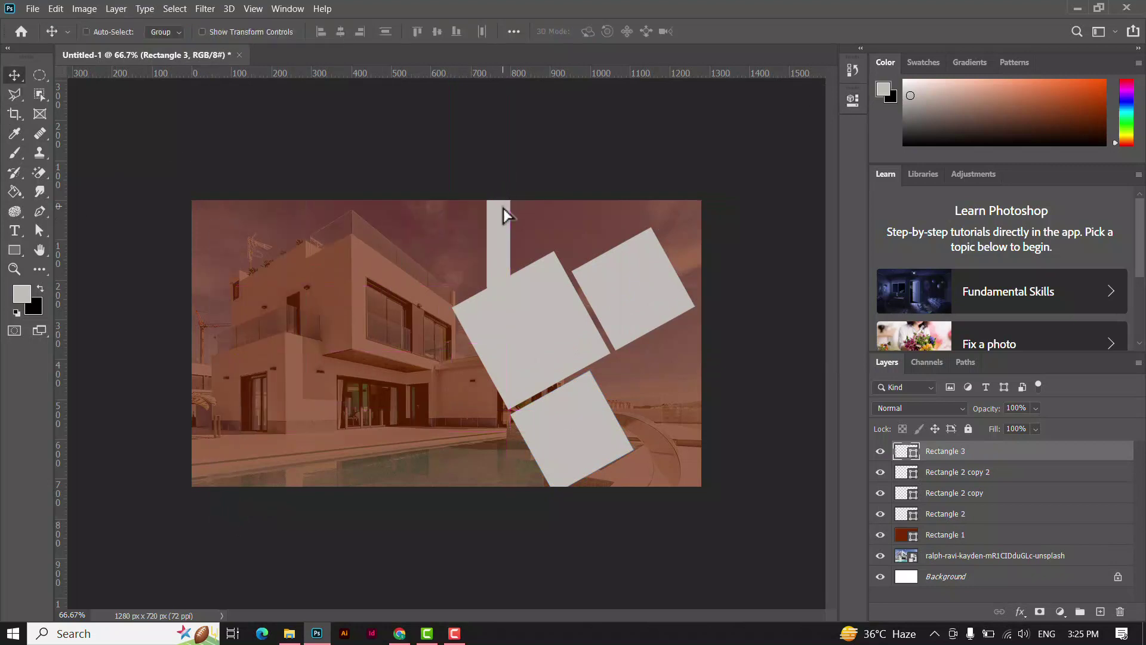
{"action": "key", "text": "ctrl+t"}
{"action": "mouse_move", "coordinate": [545, 128]}
{"action": "left_mouse_down"}
{"action": "mouse_move", "coordinate": [493, 115]}
{"action": "mouse_move", "coordinate": [640, 255]}
{"action": "left_mouse_up"}
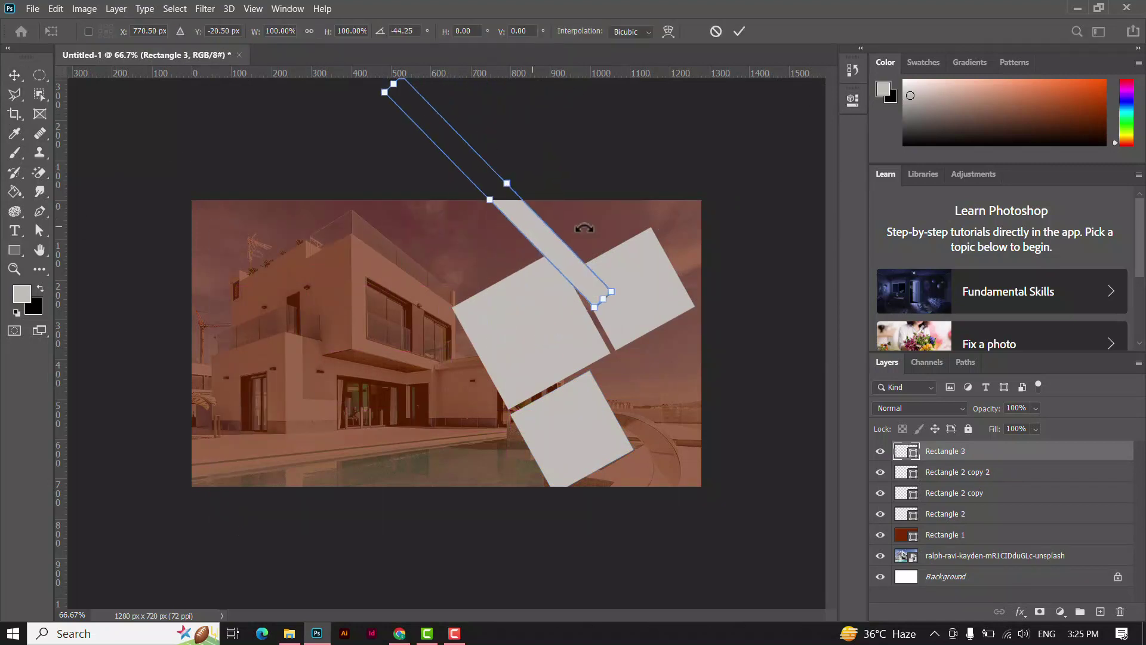
{"action": "mouse_move", "coordinate": [550, 271]}
{"action": "left_mouse_down"}
{"action": "mouse_move", "coordinate": [741, 523]}
{"action": "mouse_move", "coordinate": [787, 493]}
{"action": "left_mouse_up"}
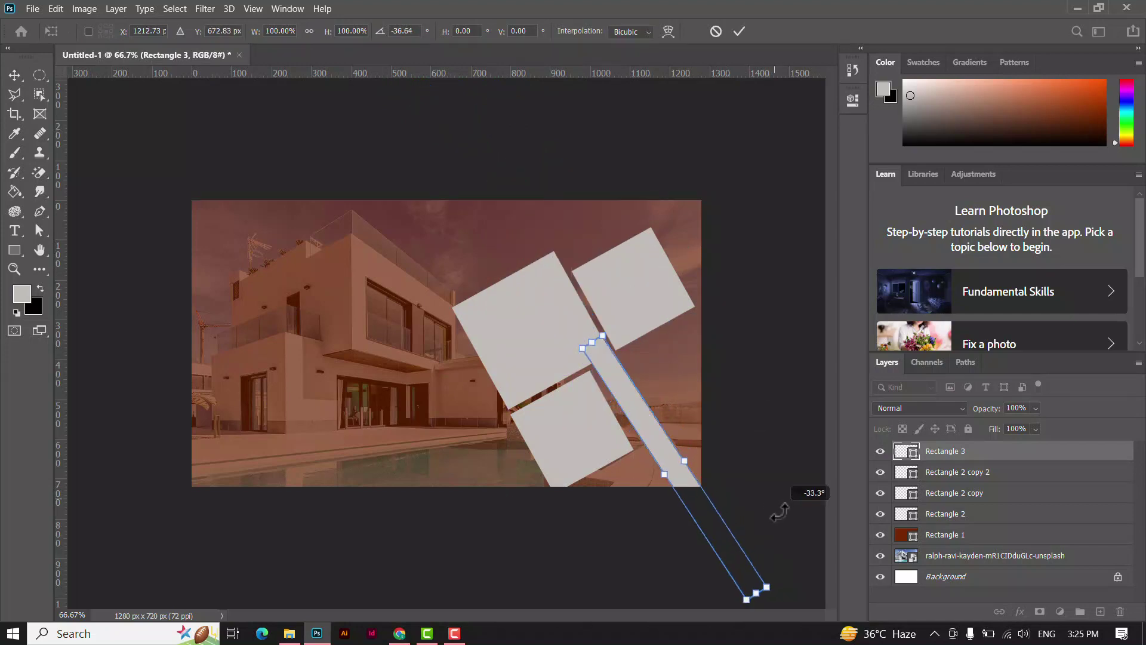
{"action": "left_click_drag", "start_coordinate": [670, 465], "coordinate": [678, 474]}
{"action": "left_click_drag", "start_coordinate": [778, 489], "coordinate": [794, 474]}
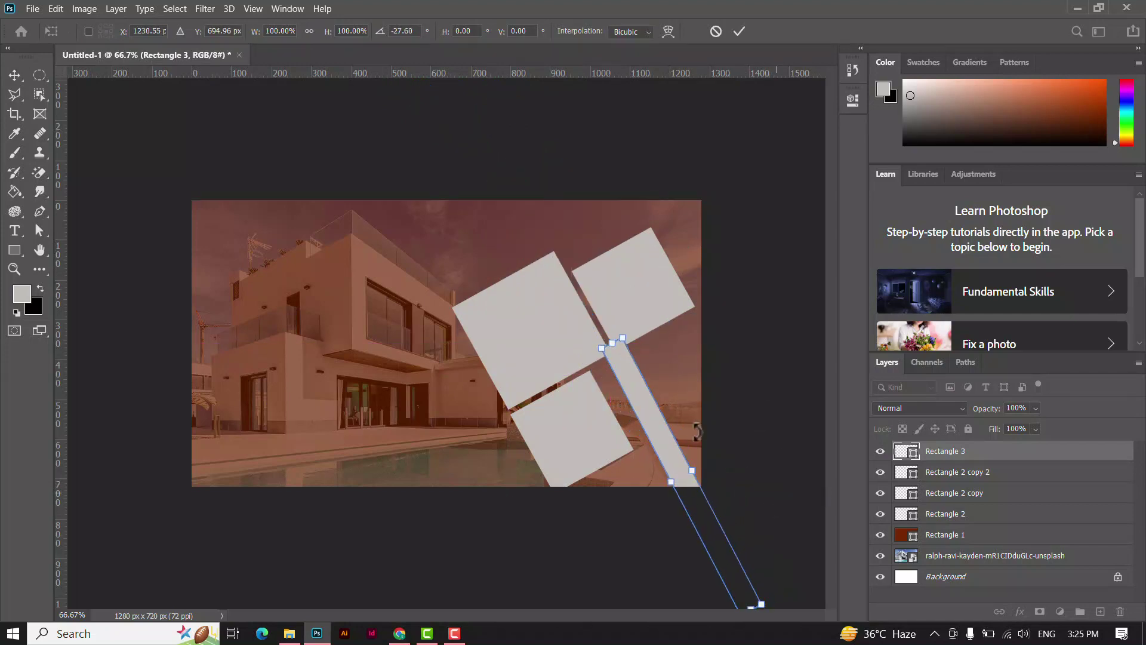
{"action": "left_click_drag", "start_coordinate": [660, 429], "coordinate": [658, 453]}
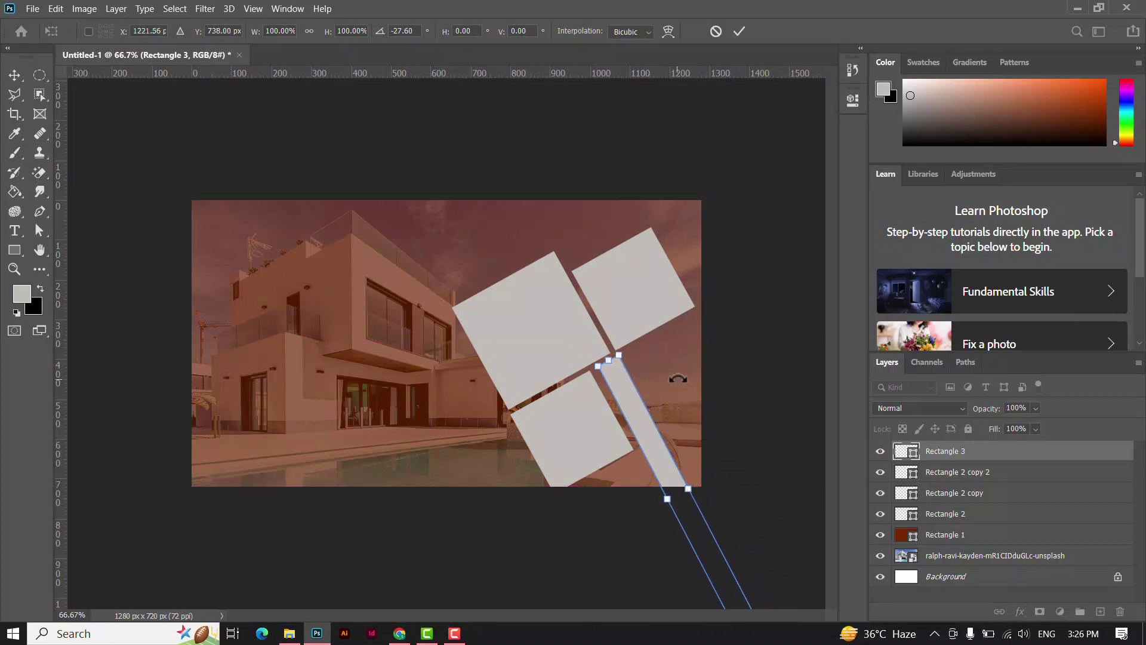
{"action": "left_click_drag", "start_coordinate": [676, 378], "coordinate": [670, 328]}
{"action": "left_click", "coordinate": [740, 33]}
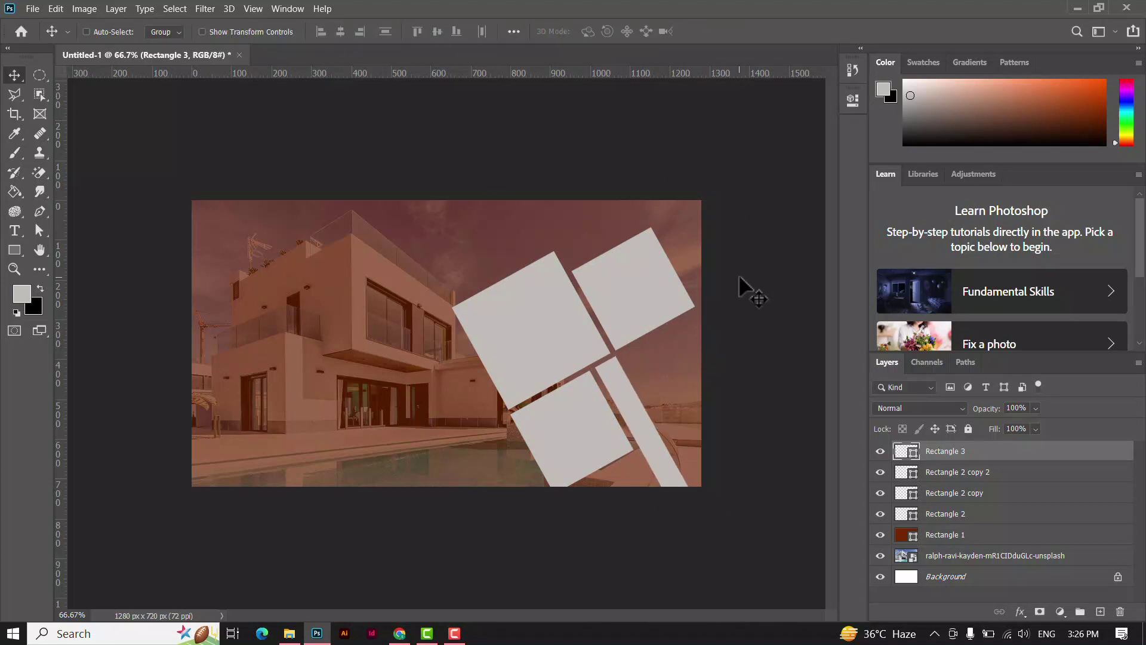
At 100% zoom, nudge the Rectangle 3 strip and duplicate it as a parallel strip.
{"action": "key", "text": "Left"}
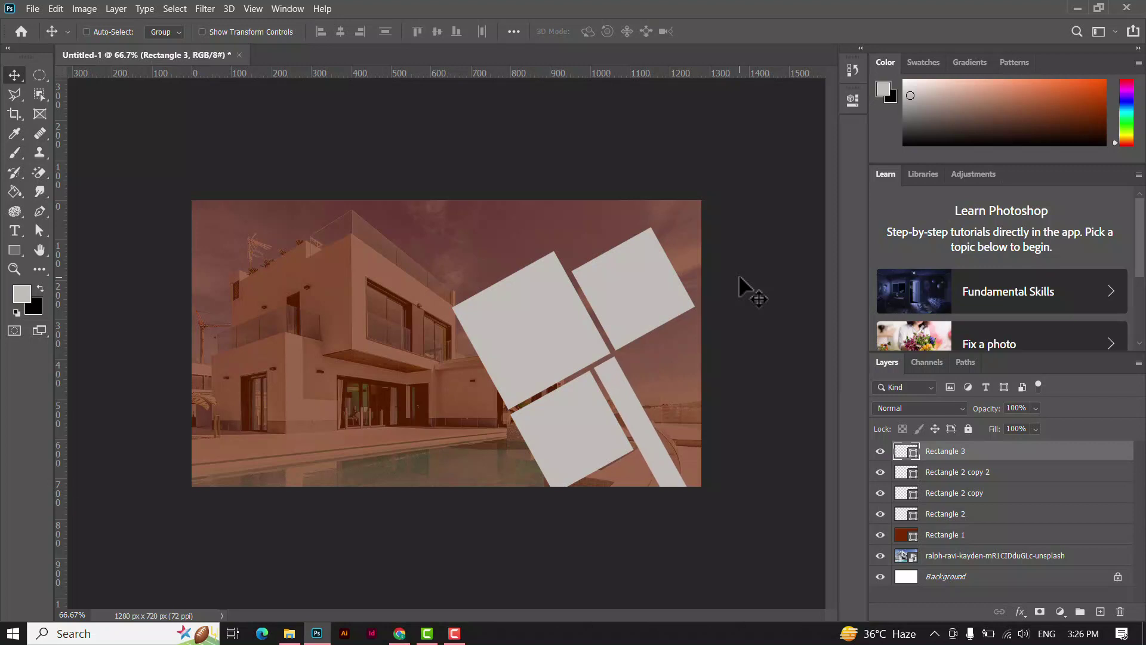
{"action": "key", "text": "ctrl+plus"}
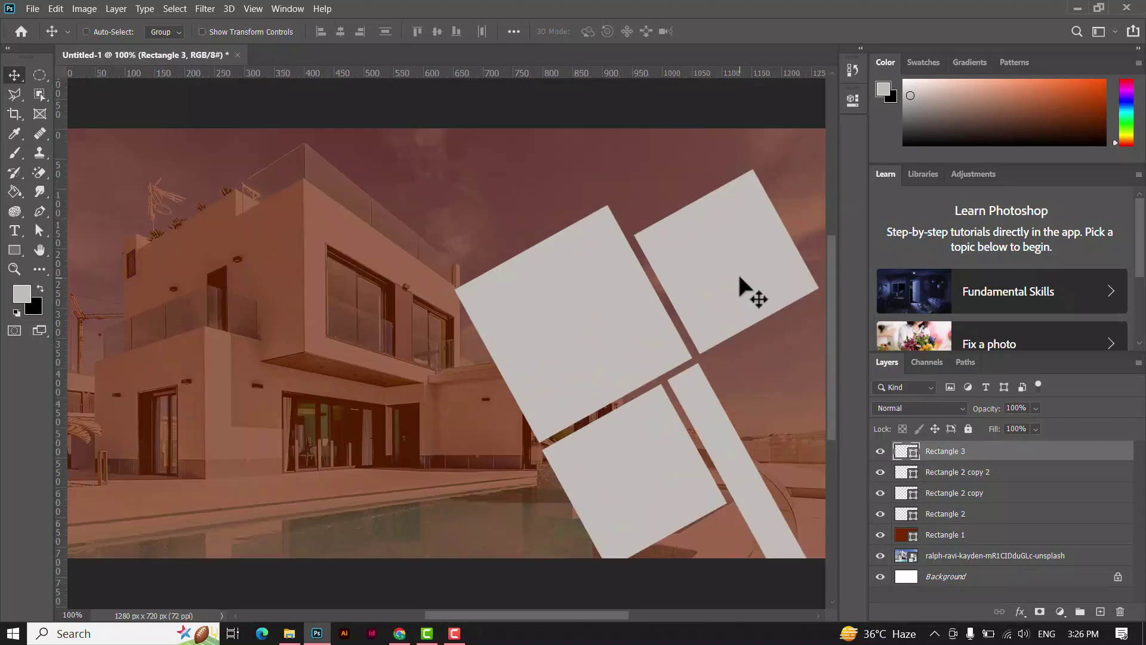
{"action": "left_click_drag", "start_coordinate": [667, 378], "coordinate": [529, 396]}
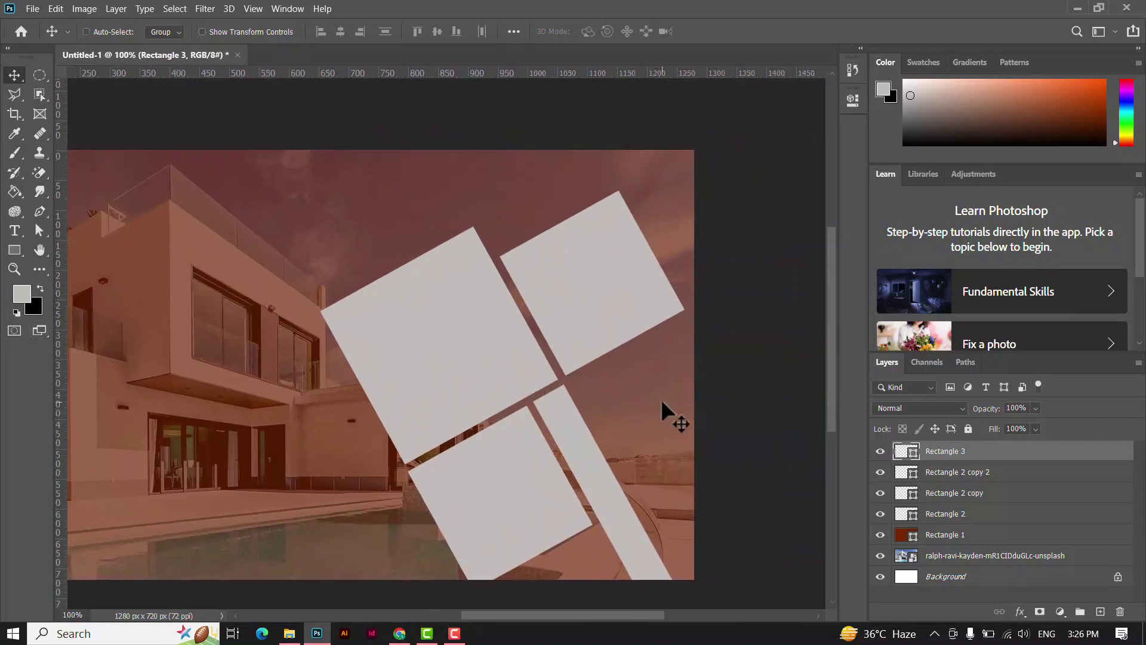
{"action": "key", "text": "Left"}
{"action": "right_click", "coordinate": [578, 451]}
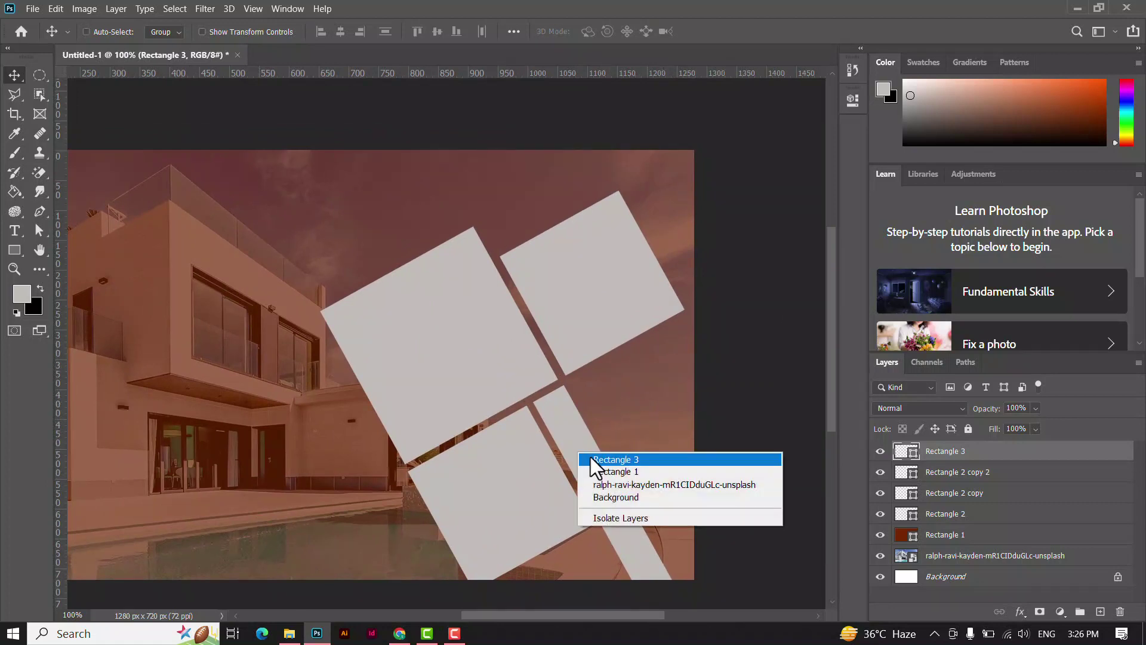
{"action": "left_click", "coordinate": [591, 456]}
{"action": "left_click_drag", "start_coordinate": [566, 452], "coordinate": [624, 431]}
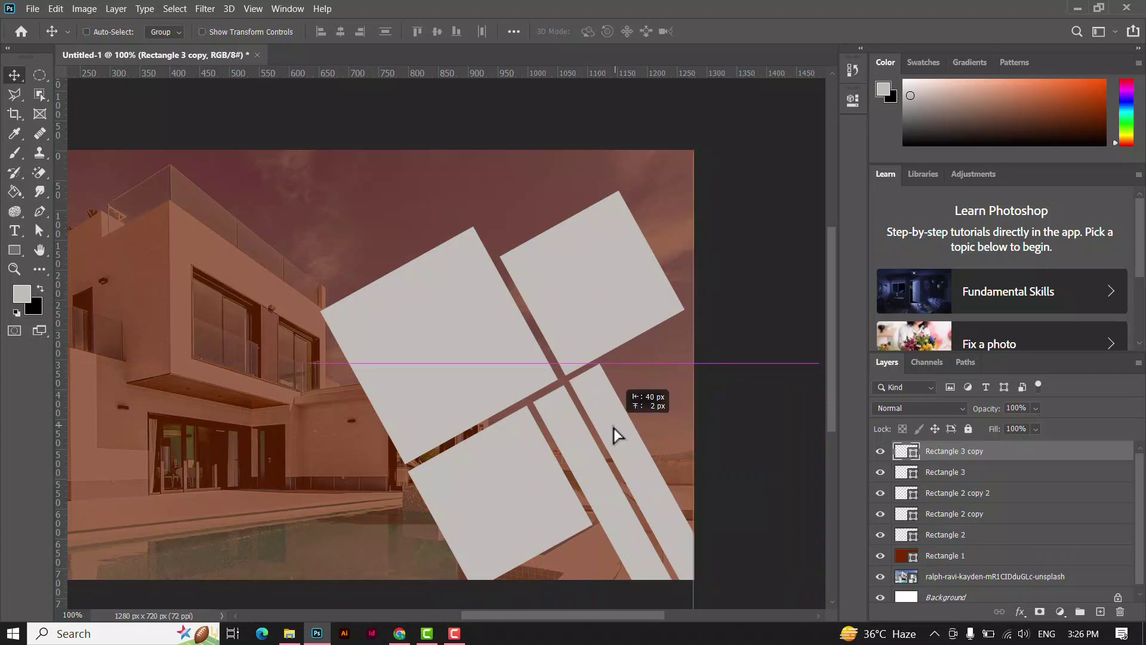
{"action": "left_click_drag", "start_coordinate": [623, 429], "coordinate": [421, 210]}
Duplicate a strip up to the top of the collage, aligned with the squares' edge.
{"action": "mouse_move", "coordinate": [462, 340]}
{"action": "left_mouse_down"}
{"action": "mouse_move", "coordinate": [466, 176]}
{"action": "mouse_move", "coordinate": [480, 190]}
{"action": "left_mouse_up"}
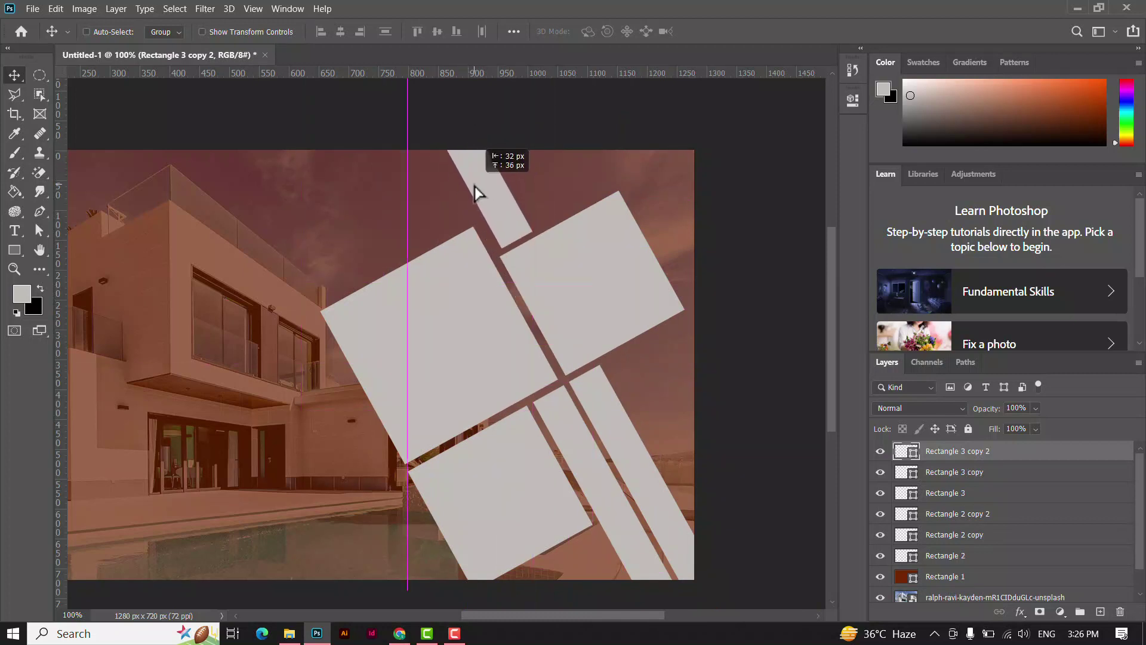
{"action": "left_click_drag", "start_coordinate": [479, 190], "coordinate": [469, 187]}
{"action": "key", "text": "Down"}
{"action": "key", "text": "Down"}
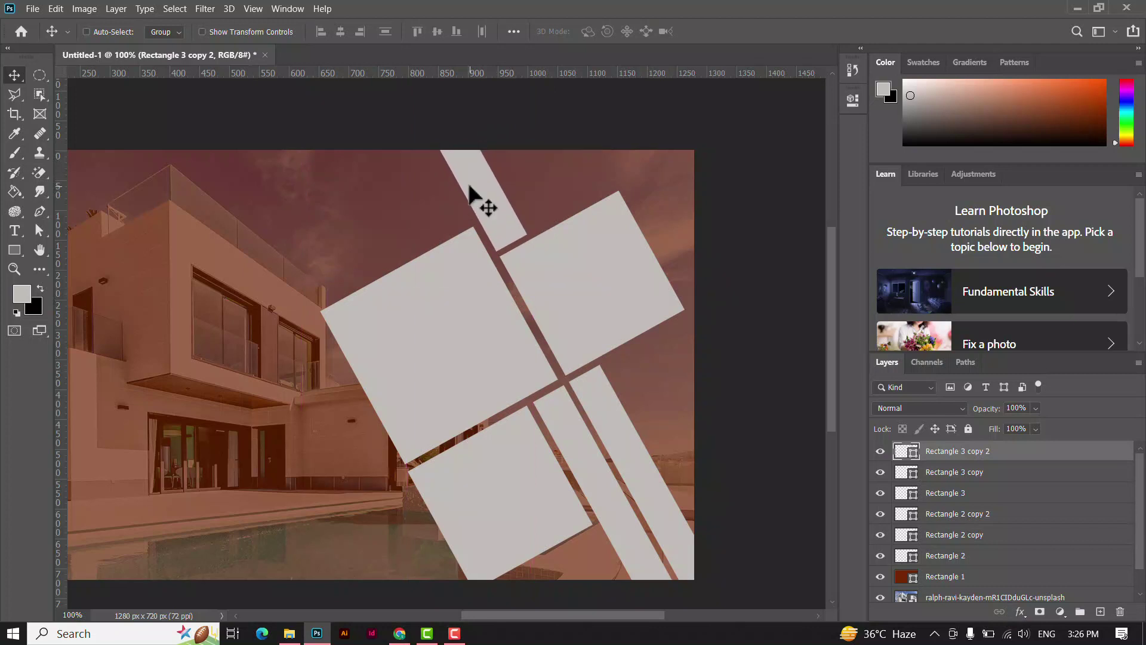
{"action": "key", "text": "Down"}
Fine-tune the upper-right square and the Rectangle 3 copy 2 top strip by single-pixel nudges.
{"action": "right_click", "coordinate": [532, 286]}
{"action": "left_click", "coordinate": [551, 296]}
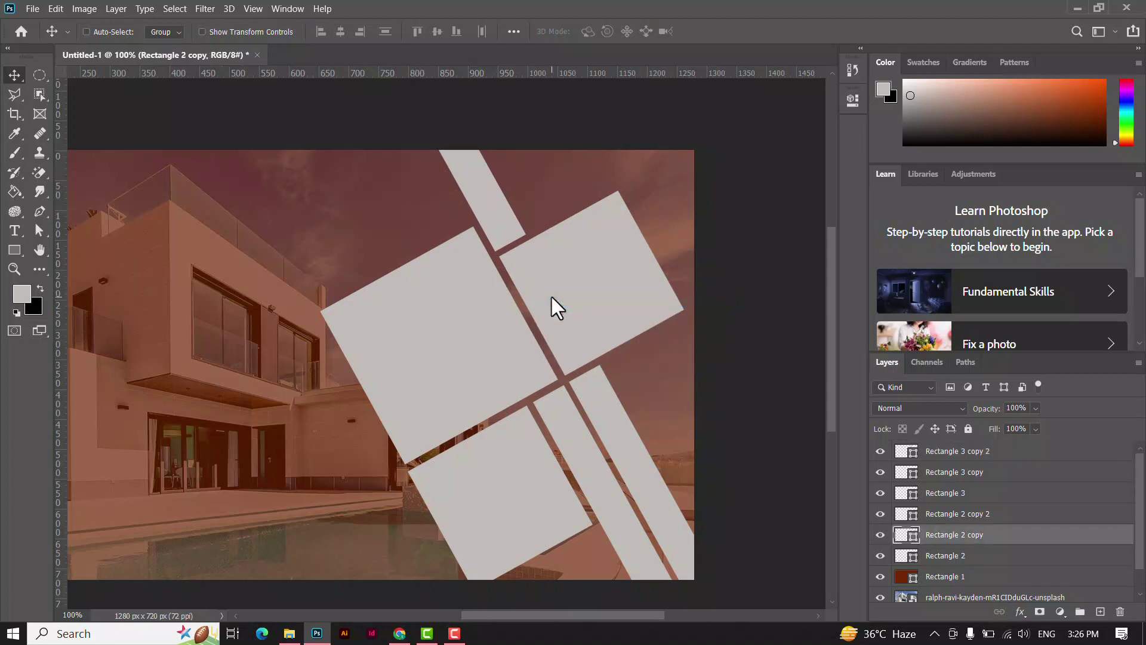
{"action": "scroll", "coordinate": [552, 296], "scroll_direction": "up", "scroll_amount": 5}
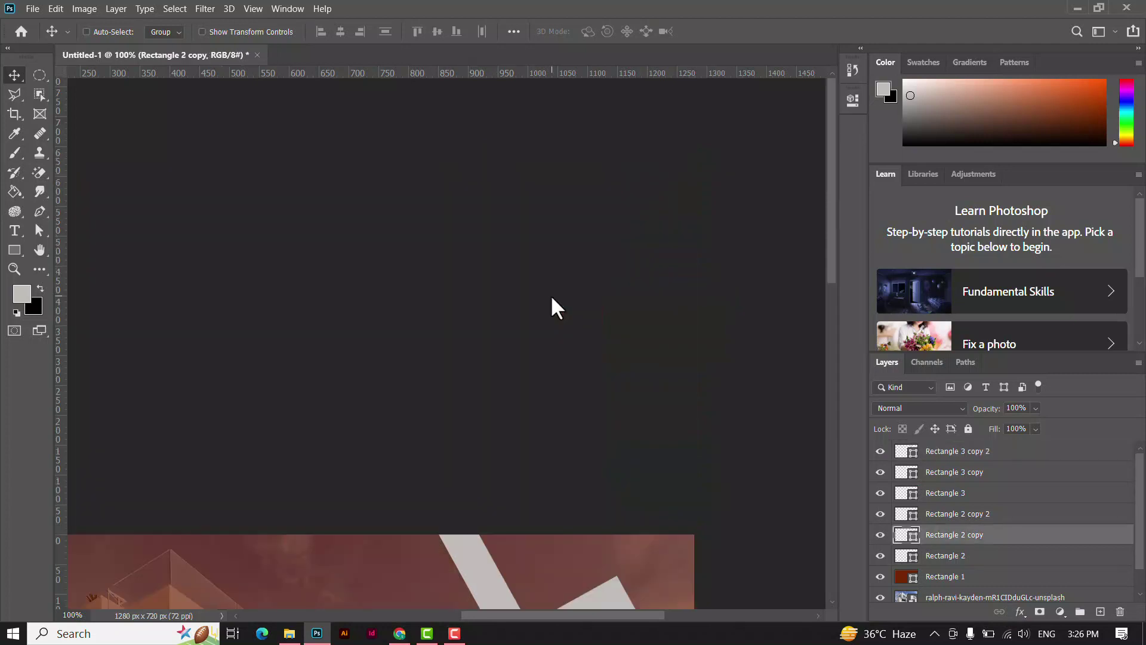
{"action": "scroll", "coordinate": [551, 304], "scroll_direction": "down", "scroll_amount": 4}
{"action": "scroll", "coordinate": [507, 309], "scroll_direction": "down", "scroll_amount": 1}
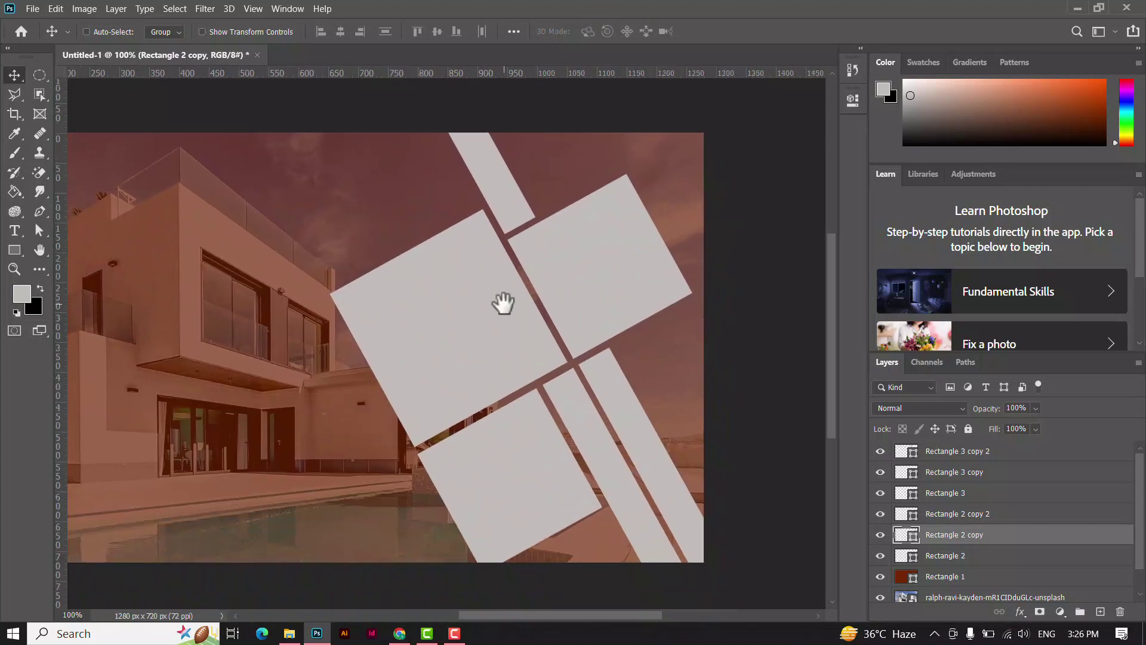
{"action": "key", "text": "Up"}
{"action": "key", "text": "Up"}
{"action": "key", "text": "Up"}
{"action": "key", "text": "Up"}
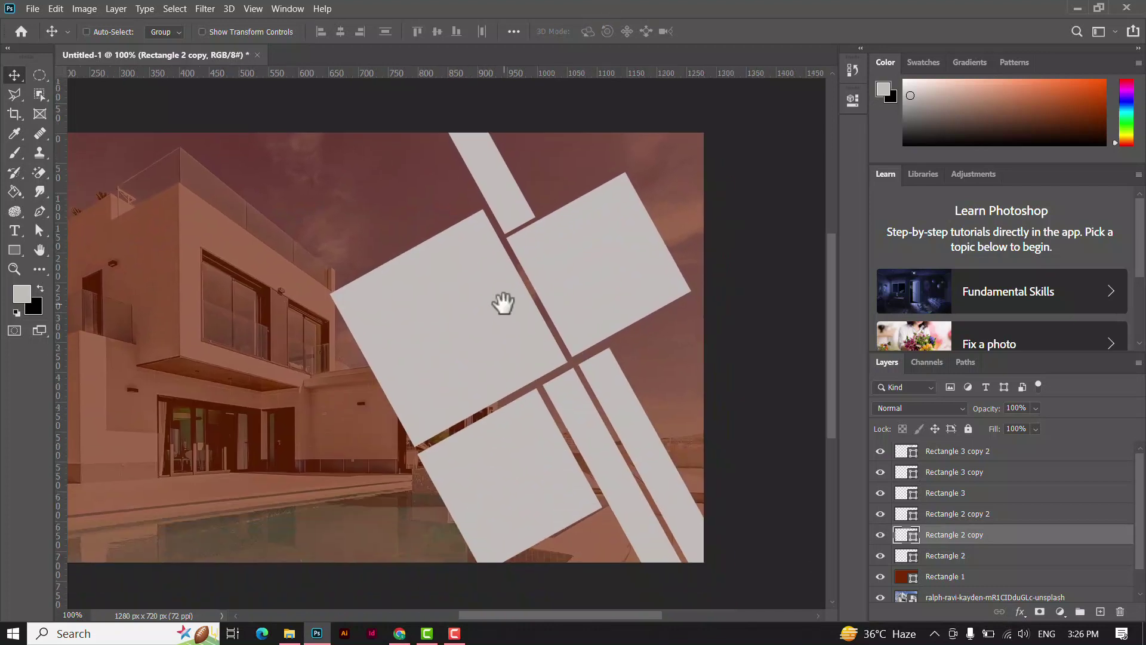
{"action": "key", "text": "Down"}
{"action": "key", "text": "Down"}
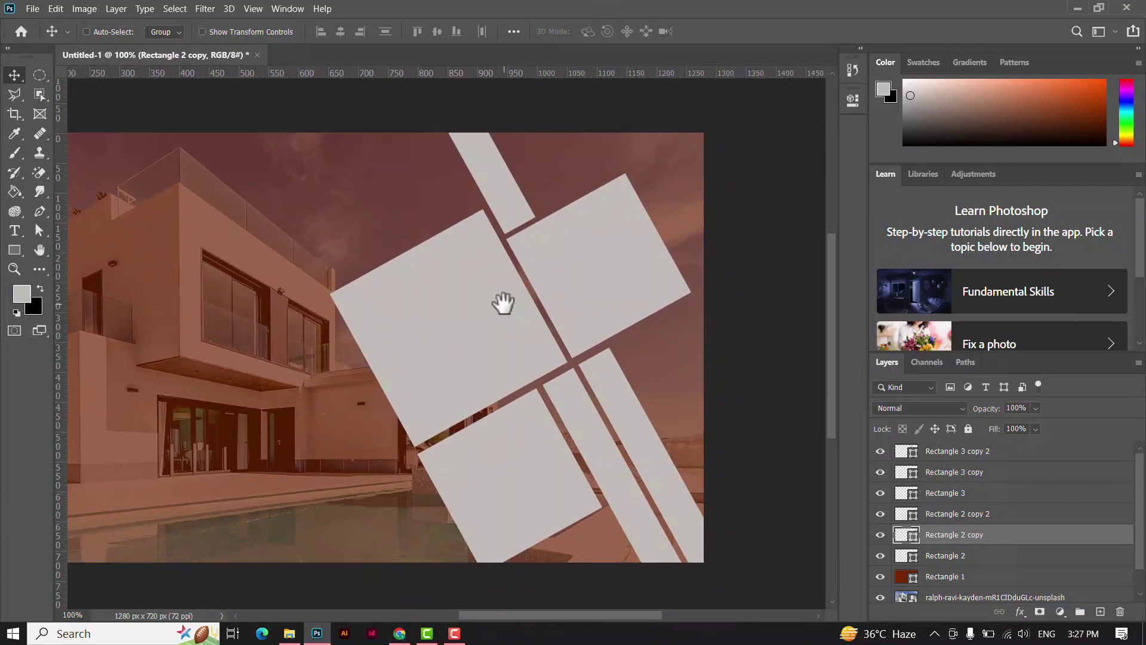
{"action": "right_click", "coordinate": [512, 217]}
{"action": "left_click", "coordinate": [521, 218]}
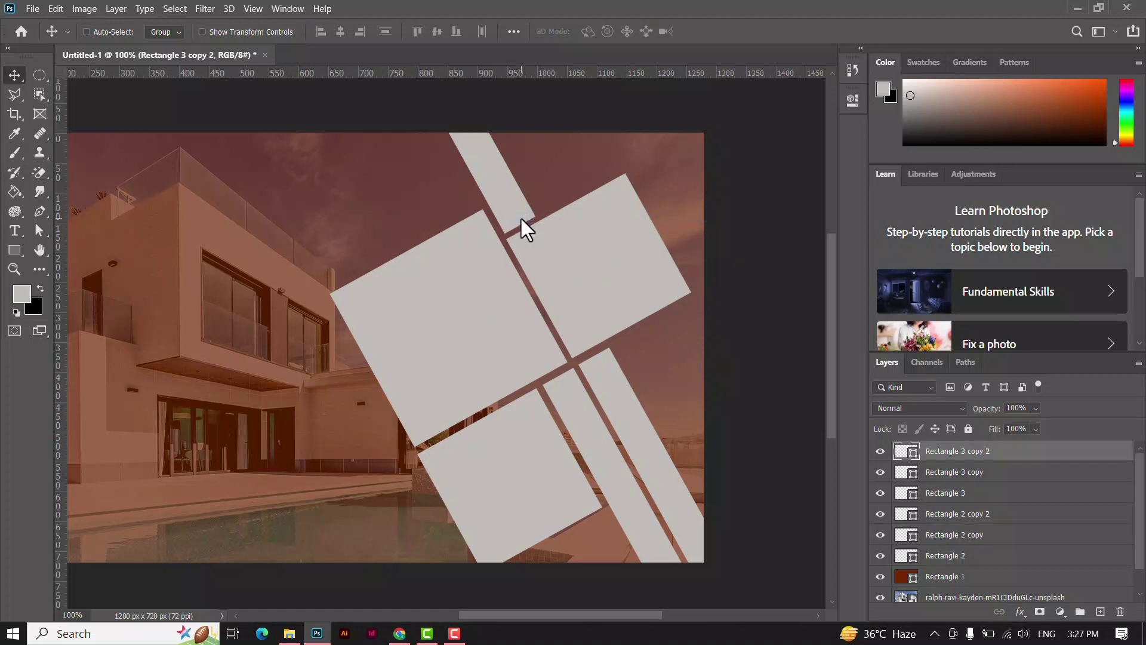
{"action": "key", "text": "Right"}
{"action": "key", "text": "Left"}
{"action": "key", "text": "Left"}
{"action": "key", "text": "Left"}
{"action": "key", "text": "Right"}
{"action": "key", "text": "Right"}
Duplicate the top strip to its right as Rectangle 3 copy 3.
{"action": "right_click", "coordinate": [497, 179]}
{"action": "left_click", "coordinate": [512, 189]}
{"action": "mouse_move", "coordinate": [504, 196]}
{"action": "left_mouse_down"}
{"action": "mouse_move", "coordinate": [536, 191]}
{"action": "mouse_move", "coordinate": [534, 175]}
{"action": "left_mouse_up"}
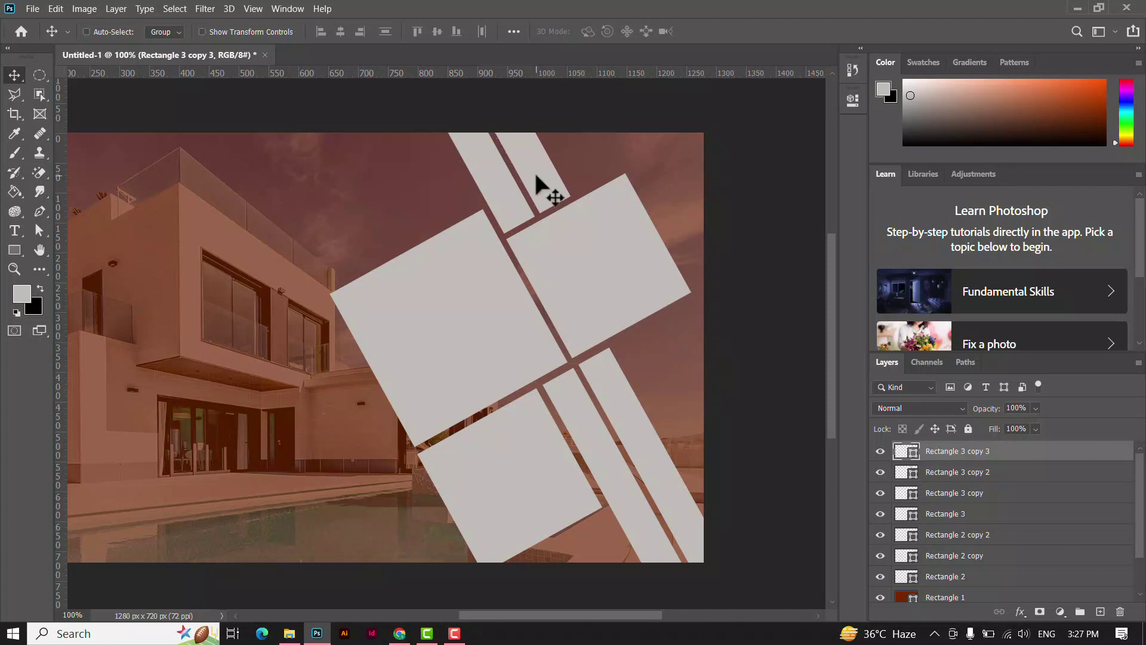
{"action": "right_click", "coordinate": [527, 169]}
{"action": "left_click", "coordinate": [546, 175]}
{"action": "scroll", "coordinate": [555, 163], "scroll_direction": "left", "scroll_amount": 2}
{"action": "scroll", "coordinate": [573, 160], "scroll_direction": "down", "scroll_amount": 1}
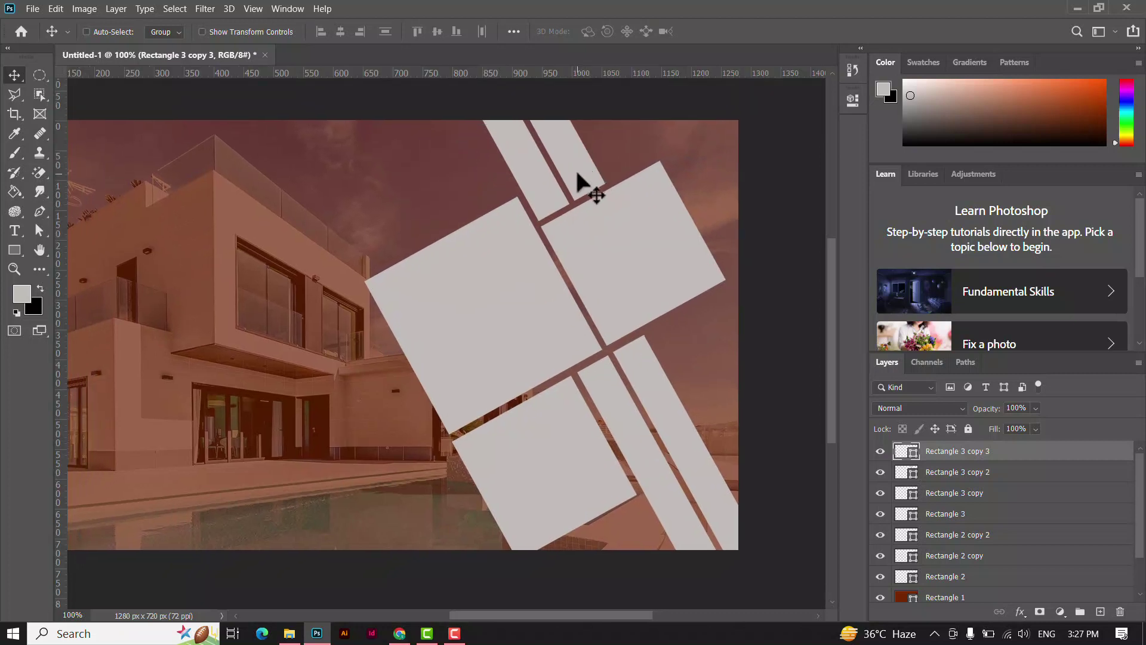
Fill the Rectangle 3 and Rectangle 3 copy 3 strips with orange.
{"action": "right_click", "coordinate": [613, 397]}
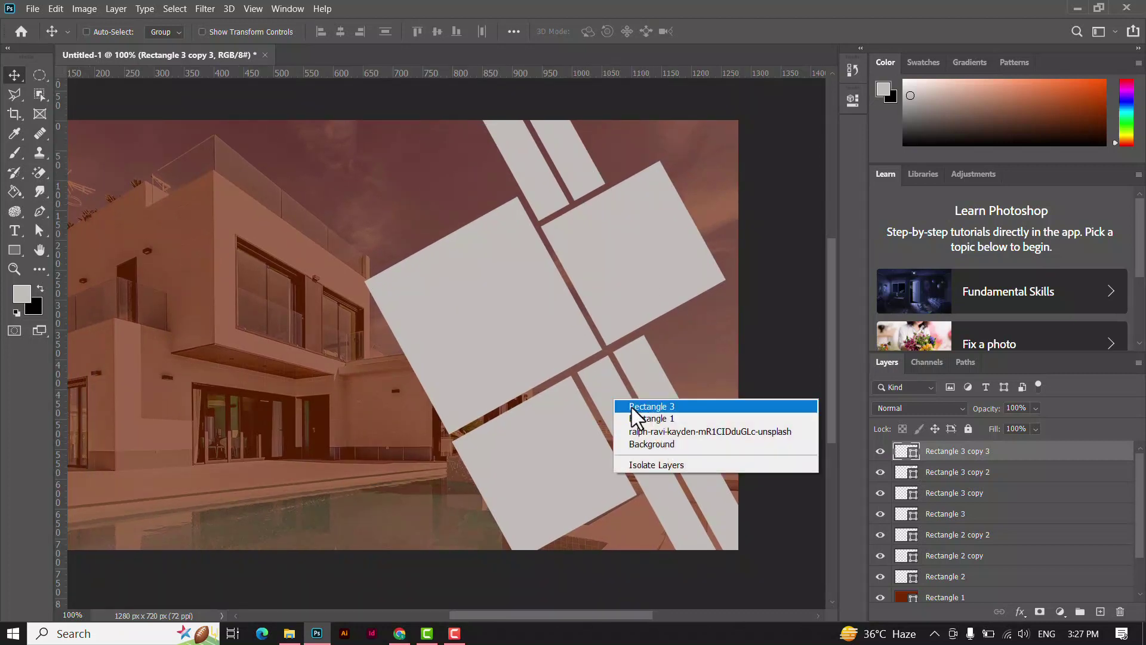
{"action": "left_click", "coordinate": [636, 405]}
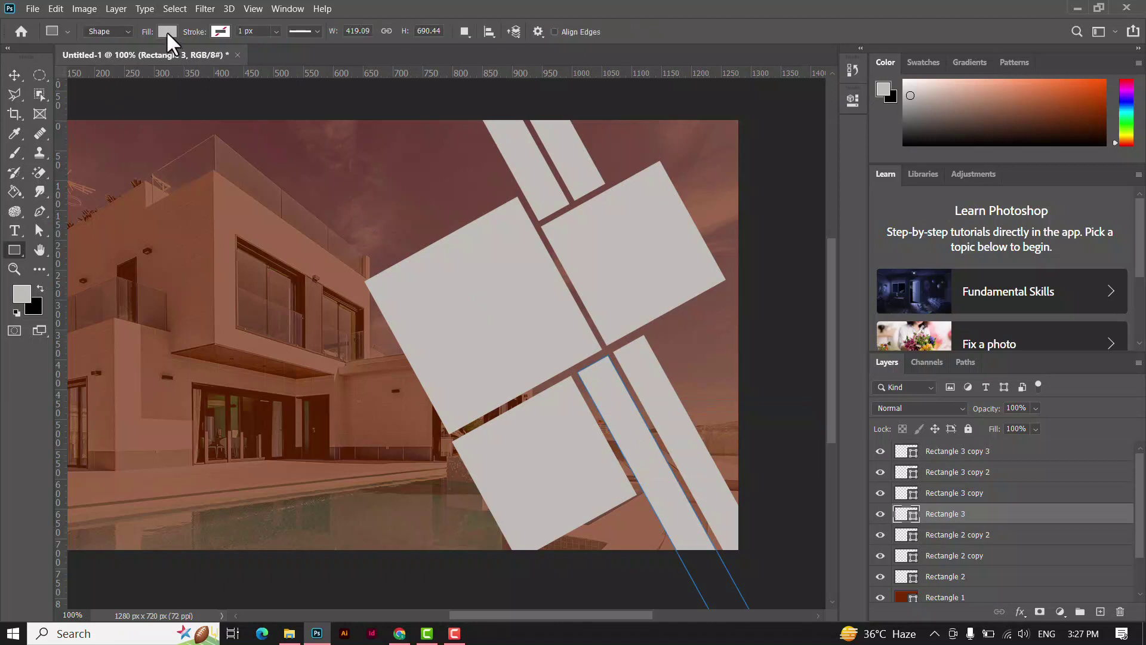
{"action": "left_click", "coordinate": [167, 31]}
{"action": "left_click", "coordinate": [108, 110]}
{"action": "left_click", "coordinate": [45, 92]}
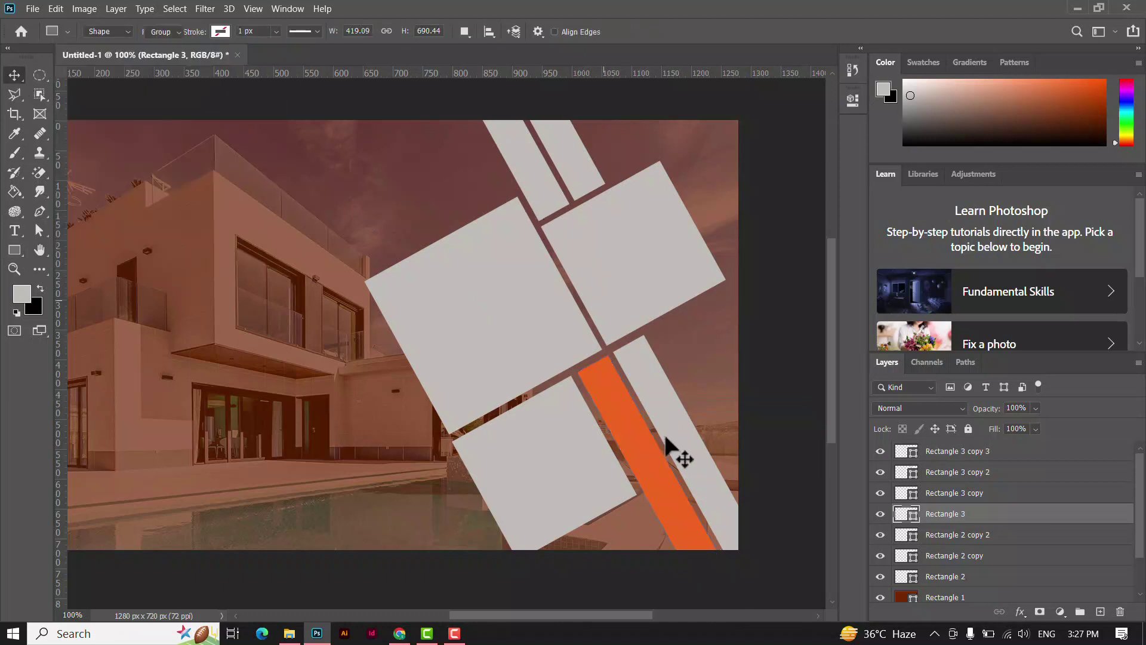
{"action": "key", "text": "v"}
{"action": "right_click", "coordinate": [570, 168]}
{"action": "left_click", "coordinate": [583, 174]}
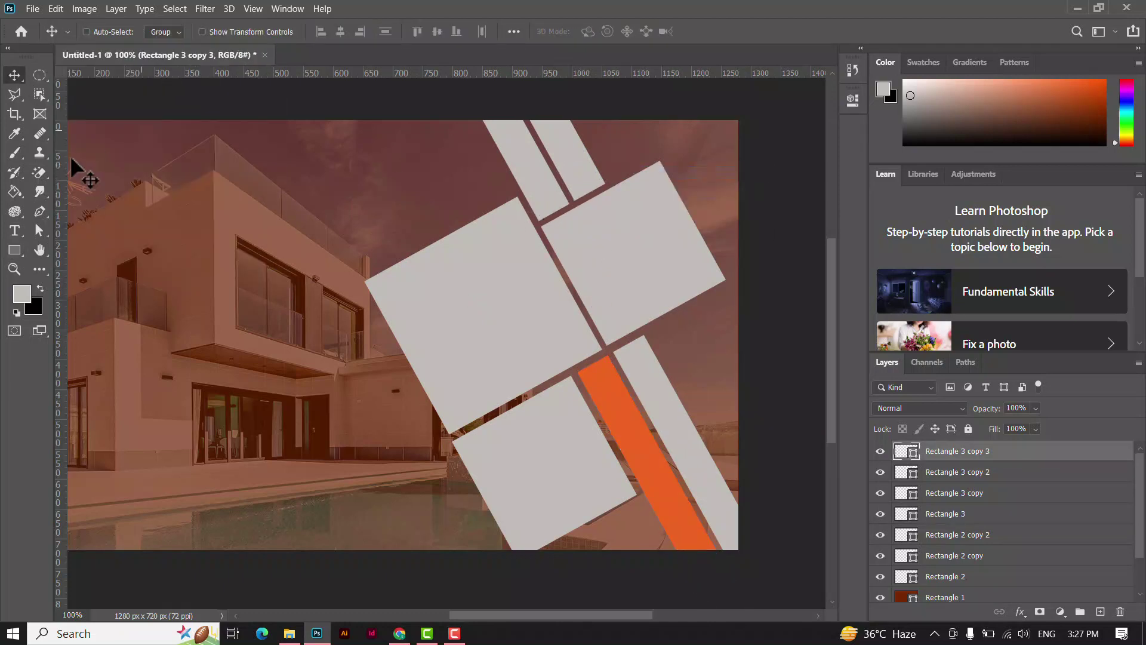
{"action": "key", "text": "u"}
{"action": "left_click", "coordinate": [167, 31]}
{"action": "left_click", "coordinate": [74, 110]}
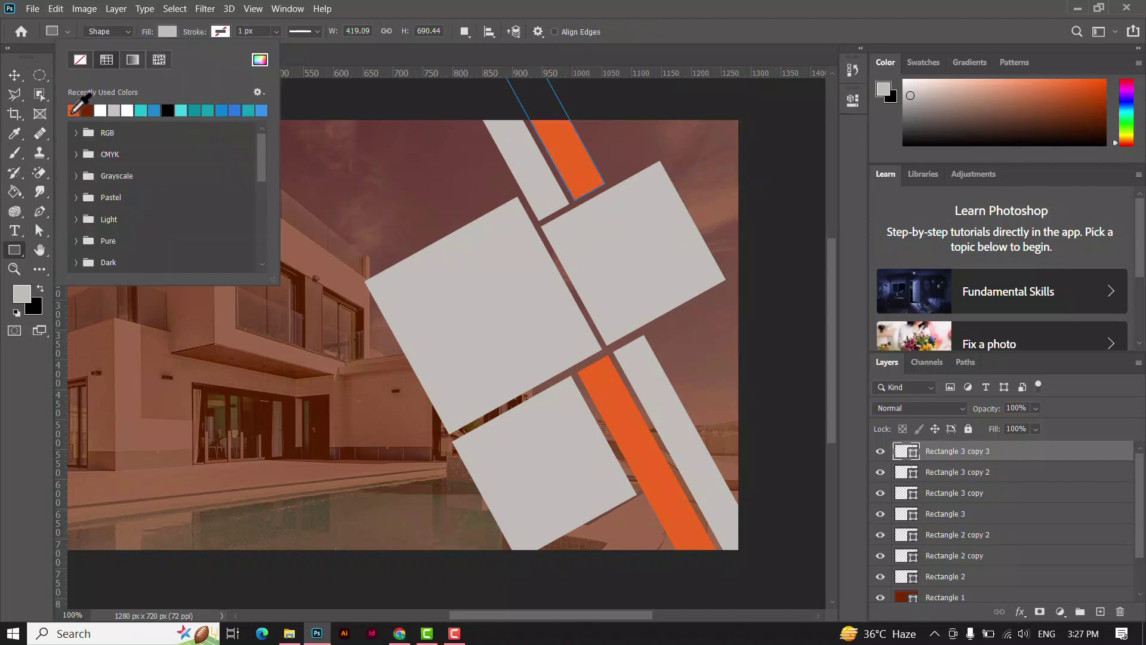
Give the thin top strip Rectangle 3 copy 2 no fill and a white 5 px stroke.
{"action": "left_click", "coordinate": [16, 79]}
{"action": "left_click", "coordinate": [555, 175]}
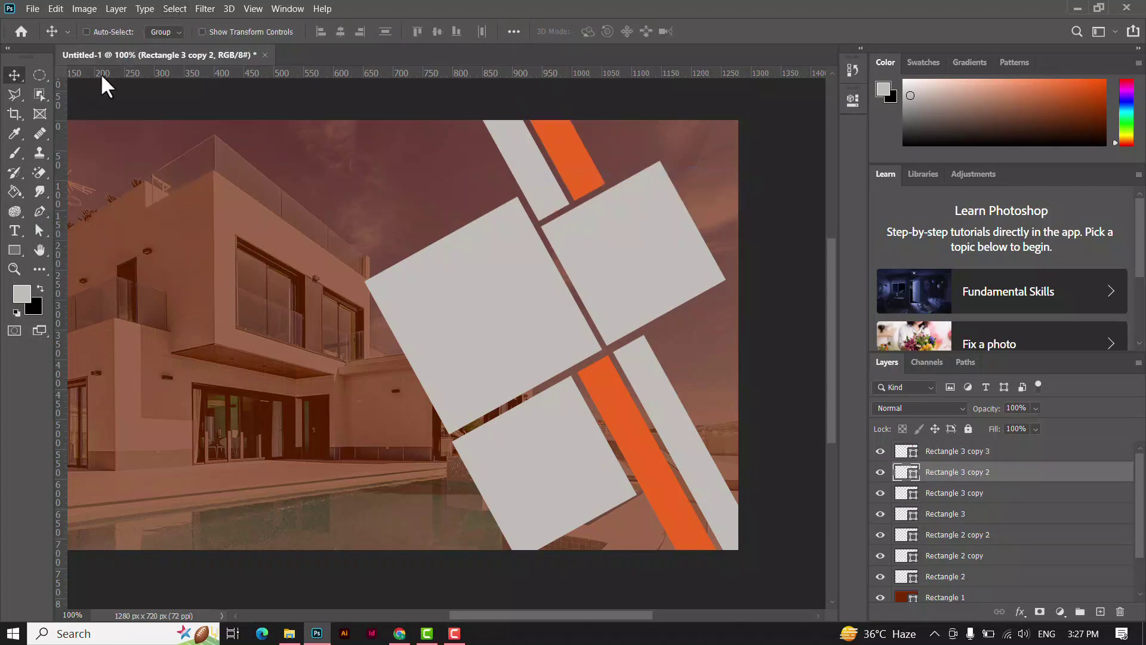
{"action": "left_click", "coordinate": [14, 249]}
{"action": "left_click", "coordinate": [166, 32]}
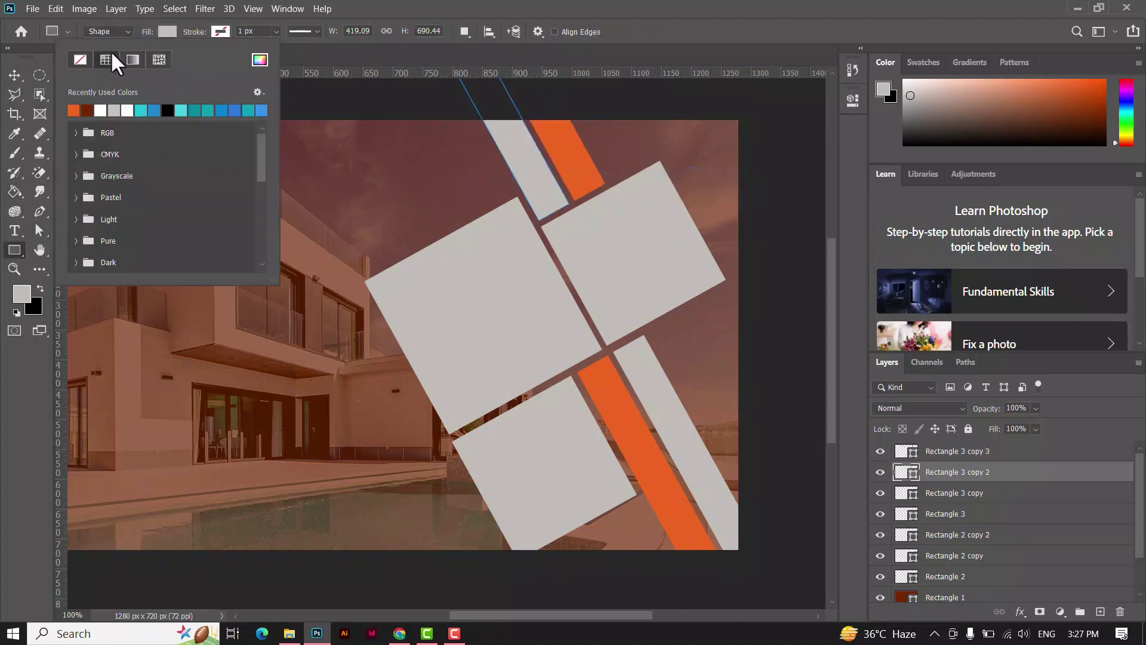
{"action": "left_click", "coordinate": [84, 58]}
{"action": "left_click", "coordinate": [220, 30]}
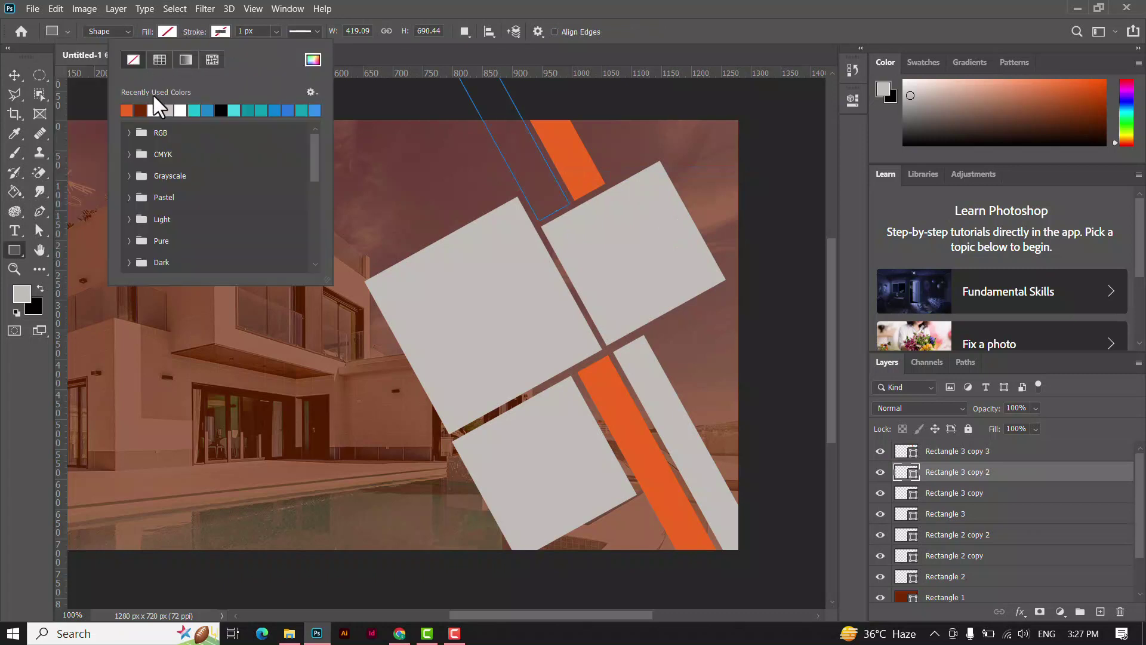
{"action": "left_click", "coordinate": [154, 109]}
{"action": "left_click", "coordinate": [241, 31]}
{"action": "key", "text": "BackSpace"}
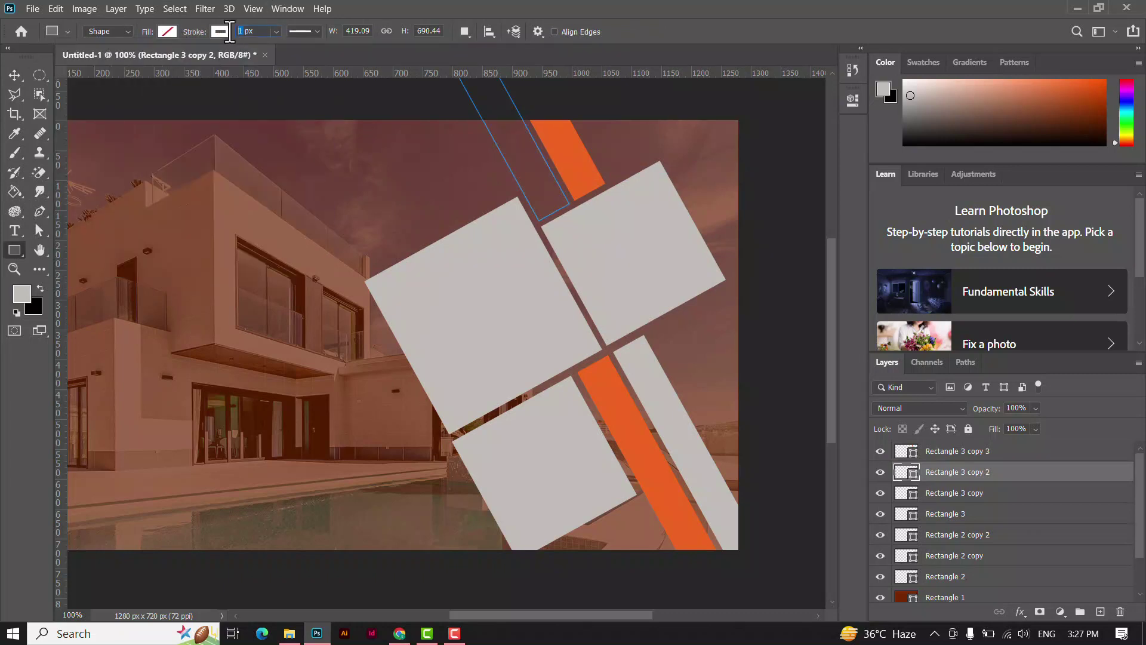
{"action": "type", "text": "5"}
{"action": "key", "text": "Return"}
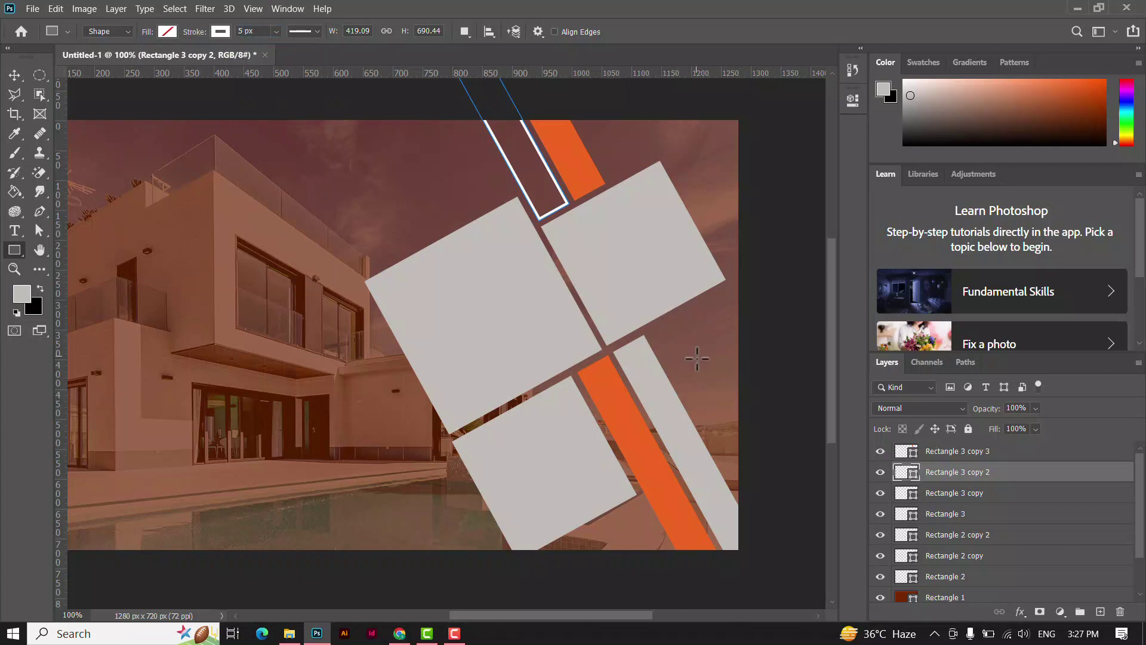
Give the lower thin strip Rectangle 3 copy no fill and a white 5 px stroke.
{"action": "left_click", "coordinate": [14, 75]}
{"action": "right_click", "coordinate": [647, 375]}
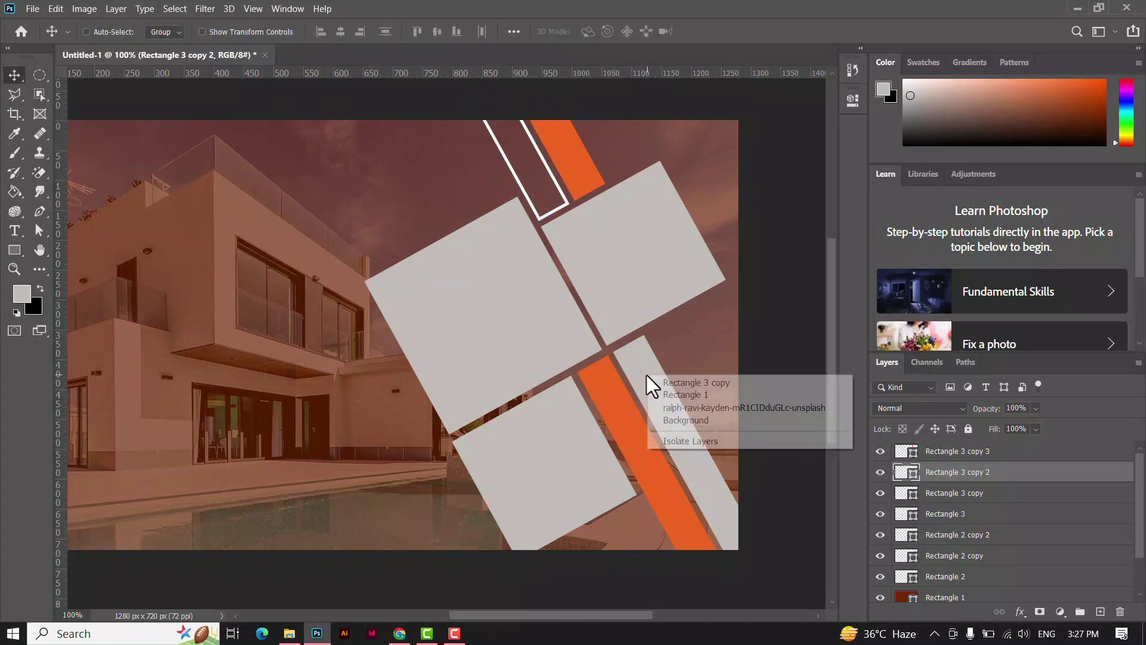
{"action": "left_click", "coordinate": [669, 382]}
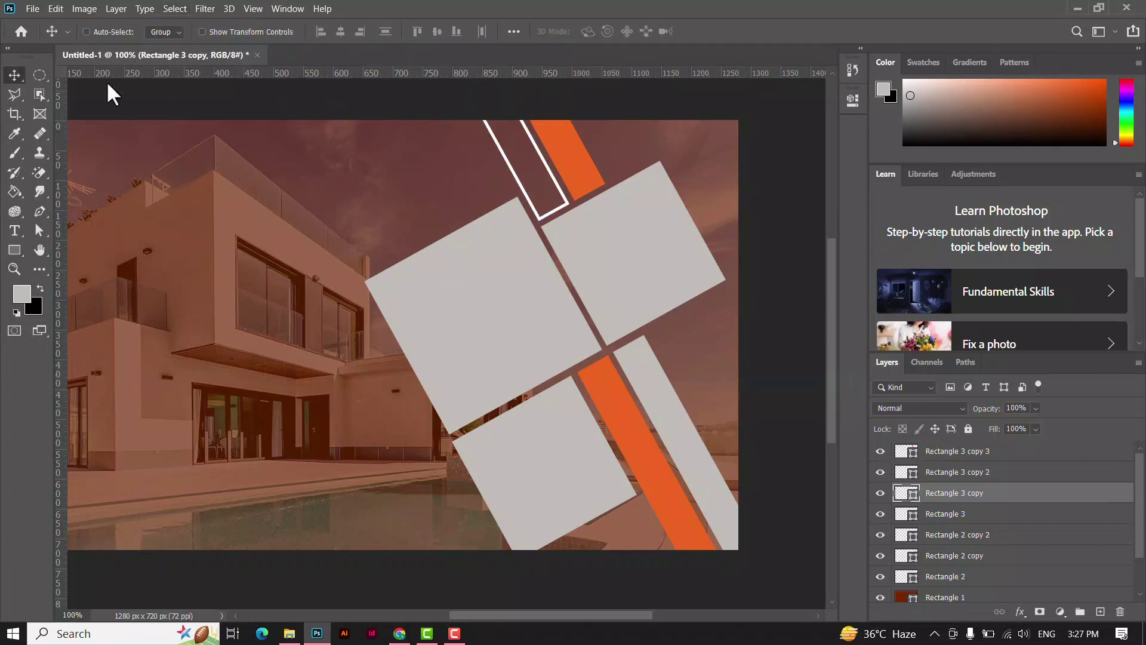
{"action": "left_click", "coordinate": [15, 246]}
{"action": "left_click", "coordinate": [167, 31]}
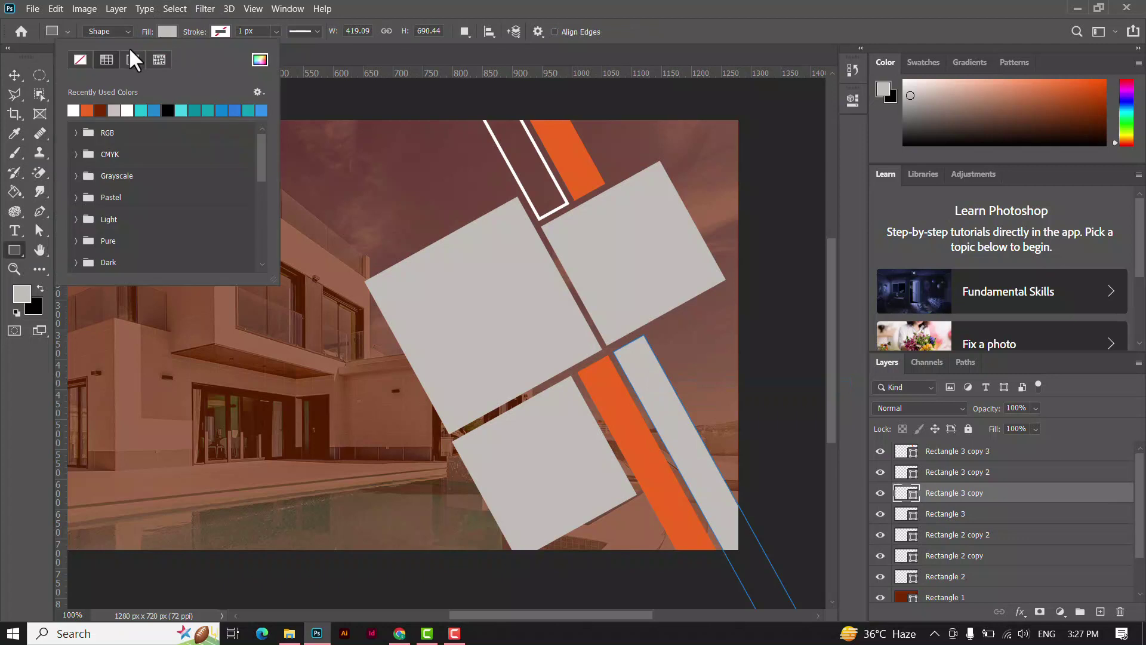
{"action": "left_click", "coordinate": [87, 57]}
{"action": "left_click", "coordinate": [218, 32]}
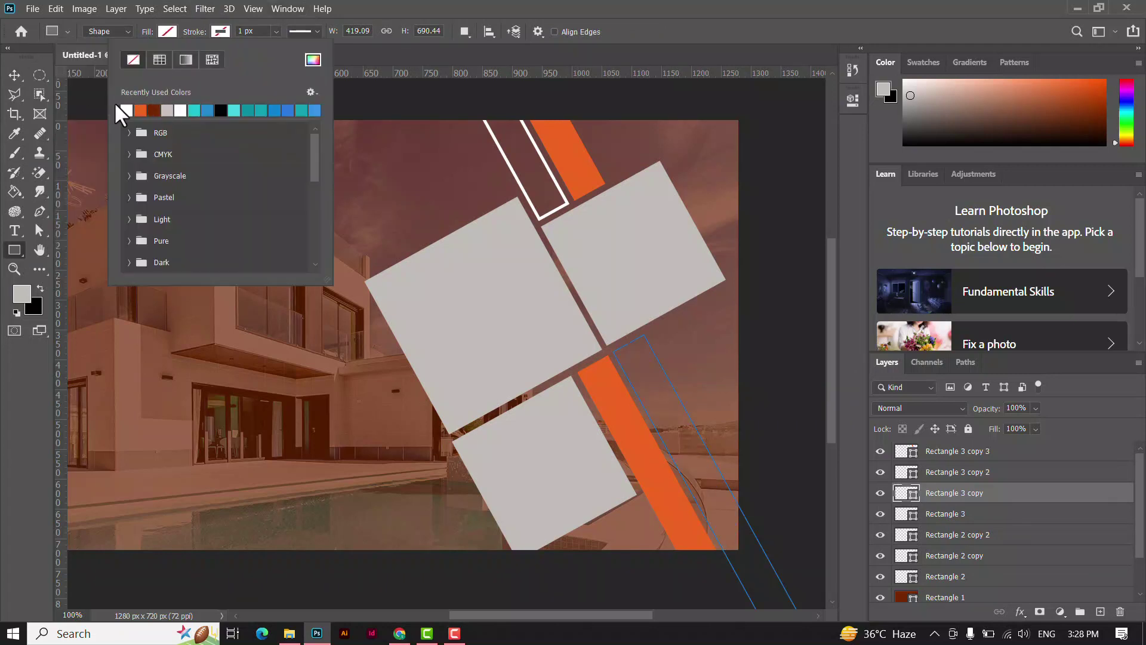
{"action": "left_click", "coordinate": [238, 32]}
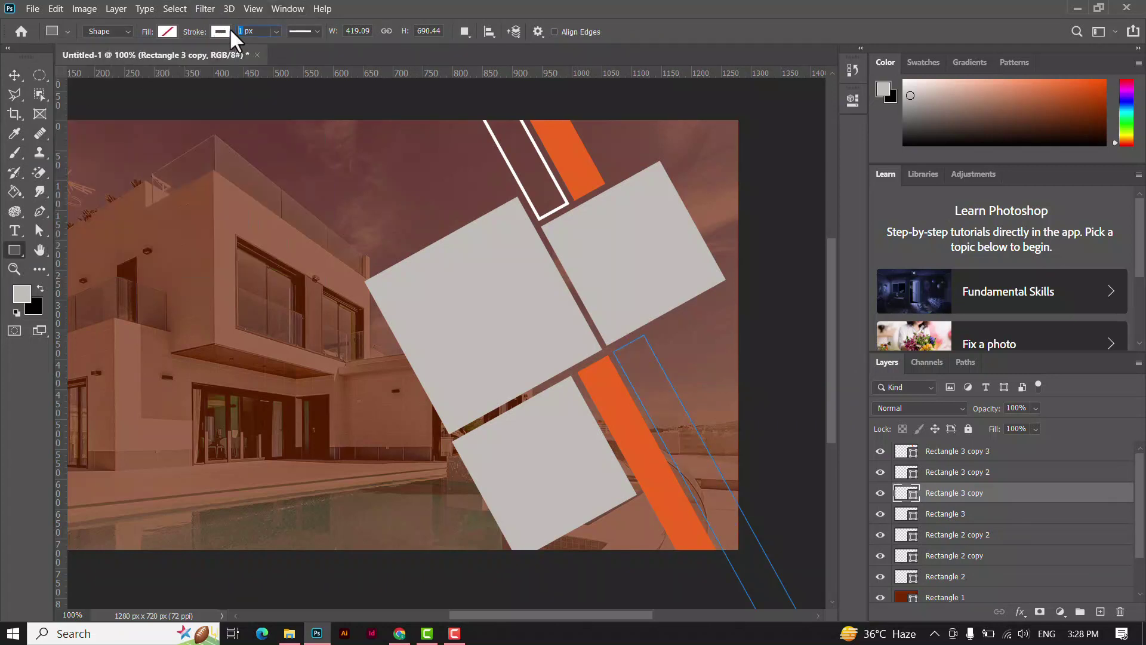
{"action": "type", "text": "5"}
{"action": "key", "text": "Return"}
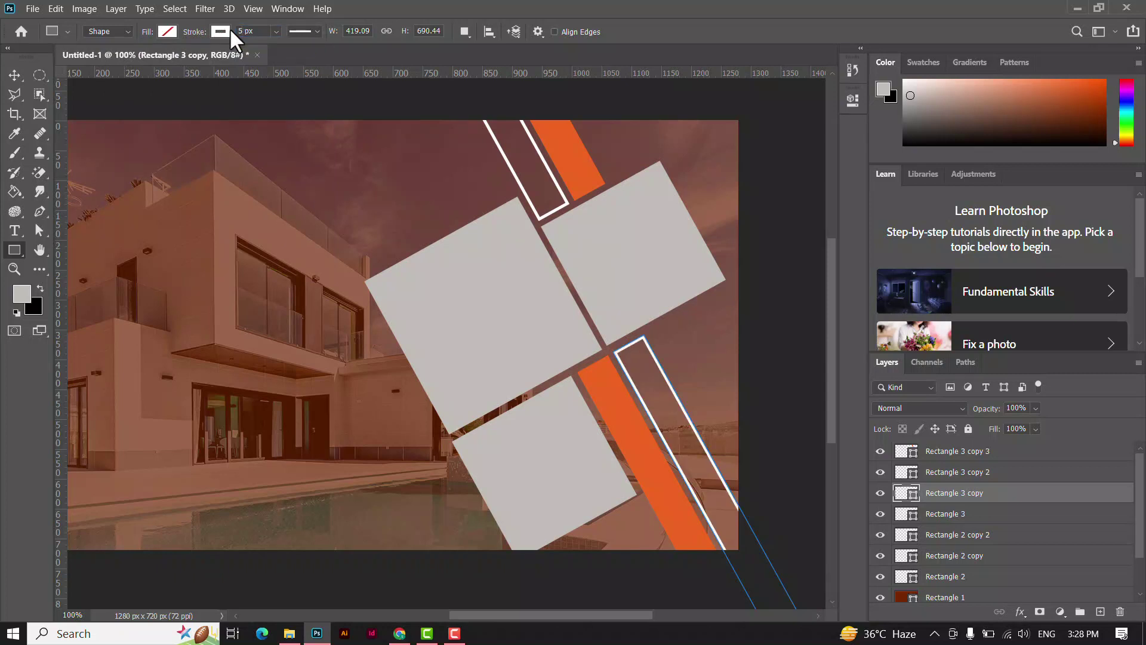
{"action": "left_click", "coordinate": [14, 75]}
{"action": "right_click", "coordinate": [494, 304]}
{"action": "left_click", "coordinate": [507, 305]}
{"action": "scroll", "coordinate": [997, 550], "scroll_direction": "down", "scroll_amount": 2}
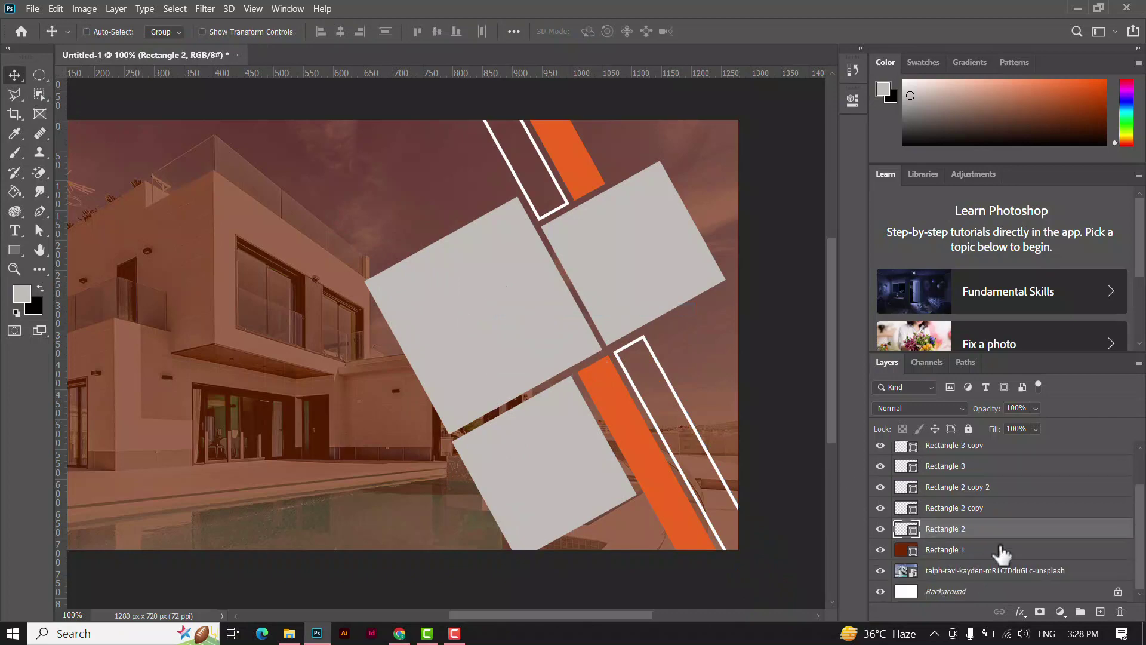
Drag the bedroom photo trend-Uh-Qv2P9-sg-unsplash from house banner 4 into the Photoshop canvas.
{"action": "left_click", "coordinate": [290, 634]}
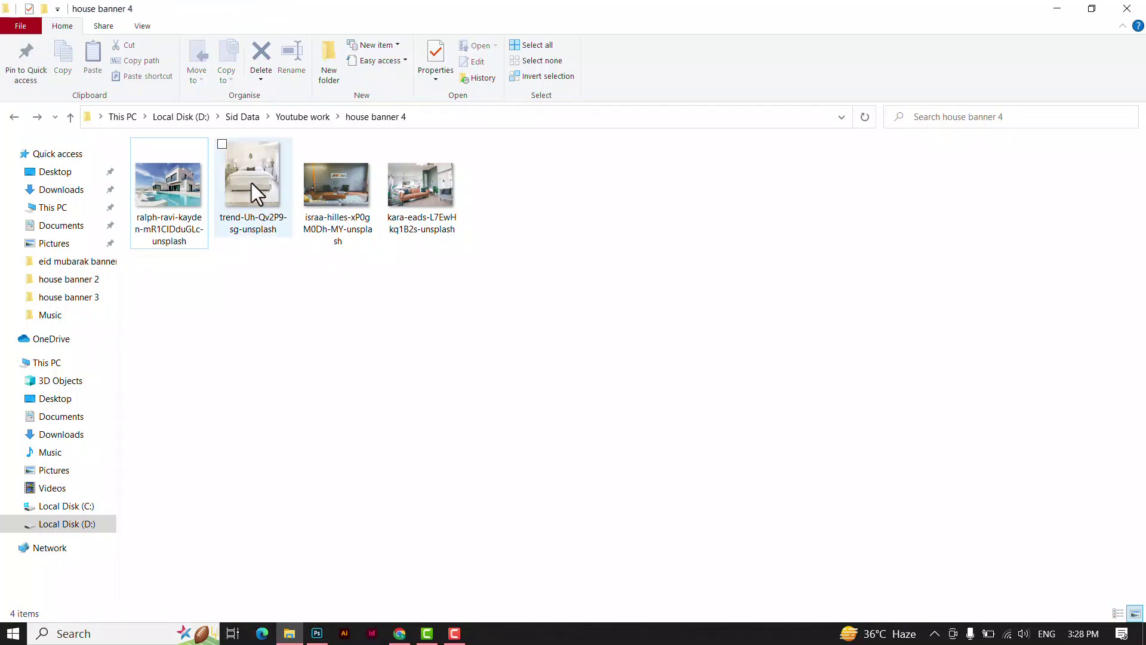
{"action": "mouse_move", "coordinate": [252, 183]}
{"action": "left_mouse_down"}
{"action": "mouse_move", "coordinate": [320, 633]}
{"action": "mouse_move", "coordinate": [468, 378]}
{"action": "mouse_move", "coordinate": [535, 344]}
{"action": "left_mouse_up"}
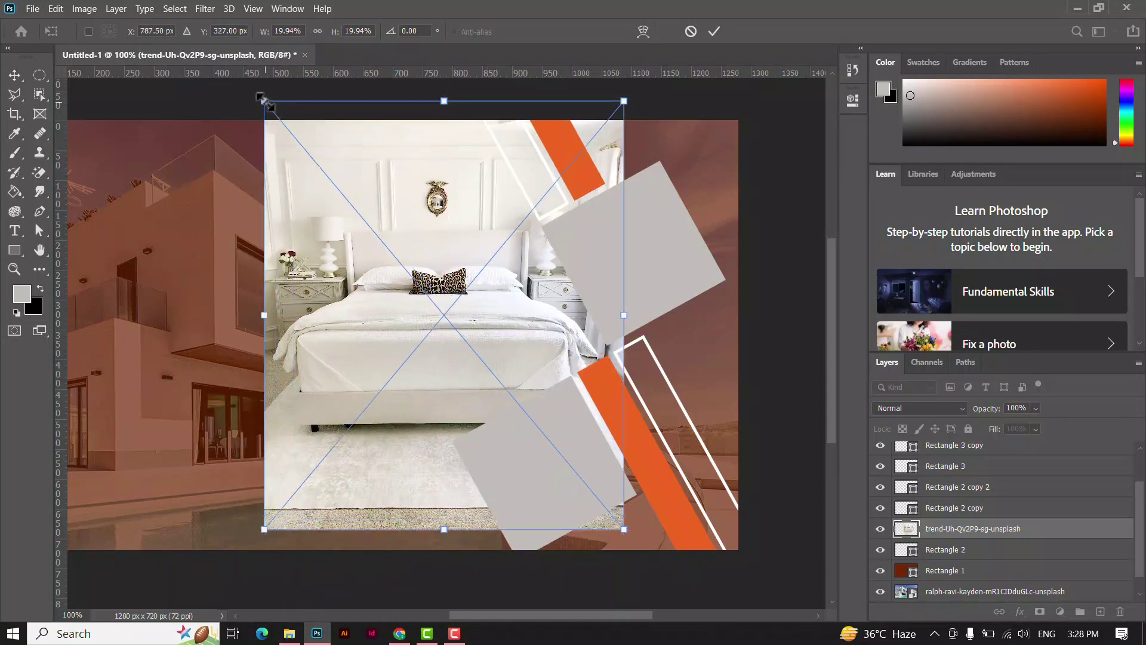
Scale the bedroom photo over the left tilted frame and clip it to Rectangle 2.
{"action": "left_click_drag", "start_coordinate": [261, 97], "coordinate": [347, 200]}
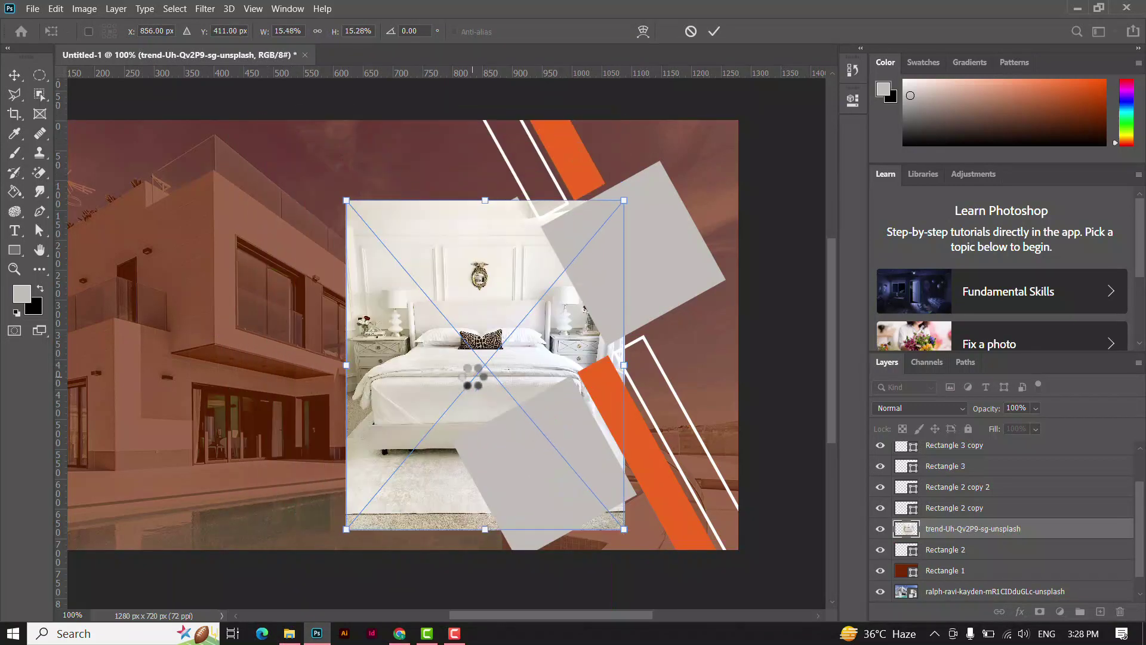
{"action": "left_click_drag", "start_coordinate": [473, 376], "coordinate": [468, 296]}
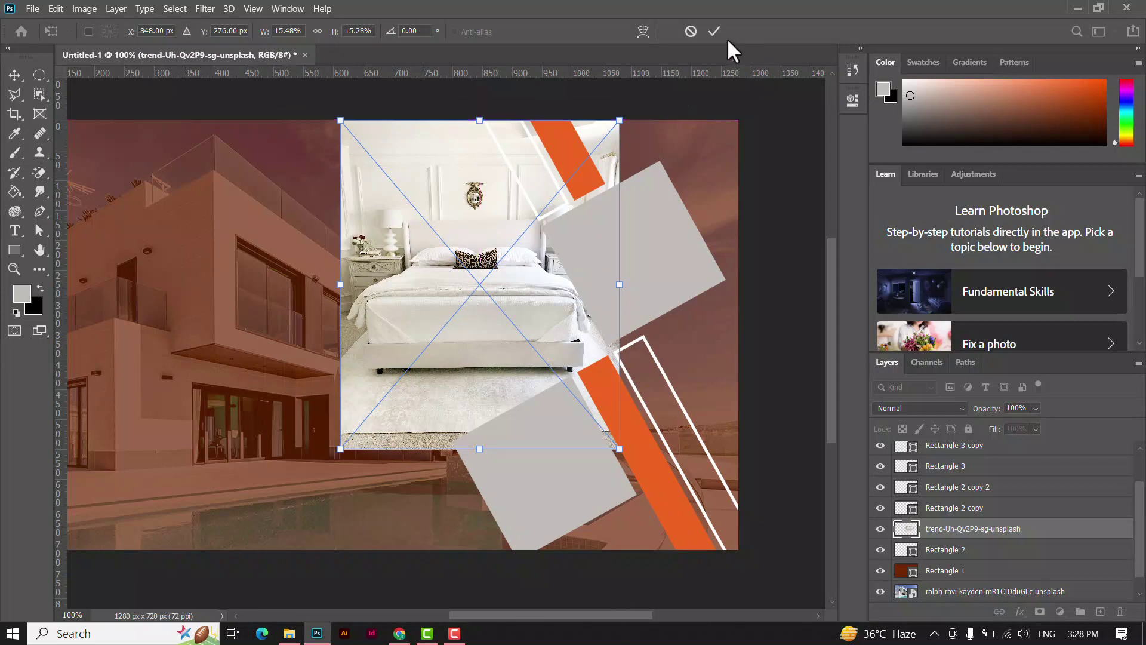
{"action": "key", "text": "Return"}
{"action": "right_click", "coordinate": [991, 529]}
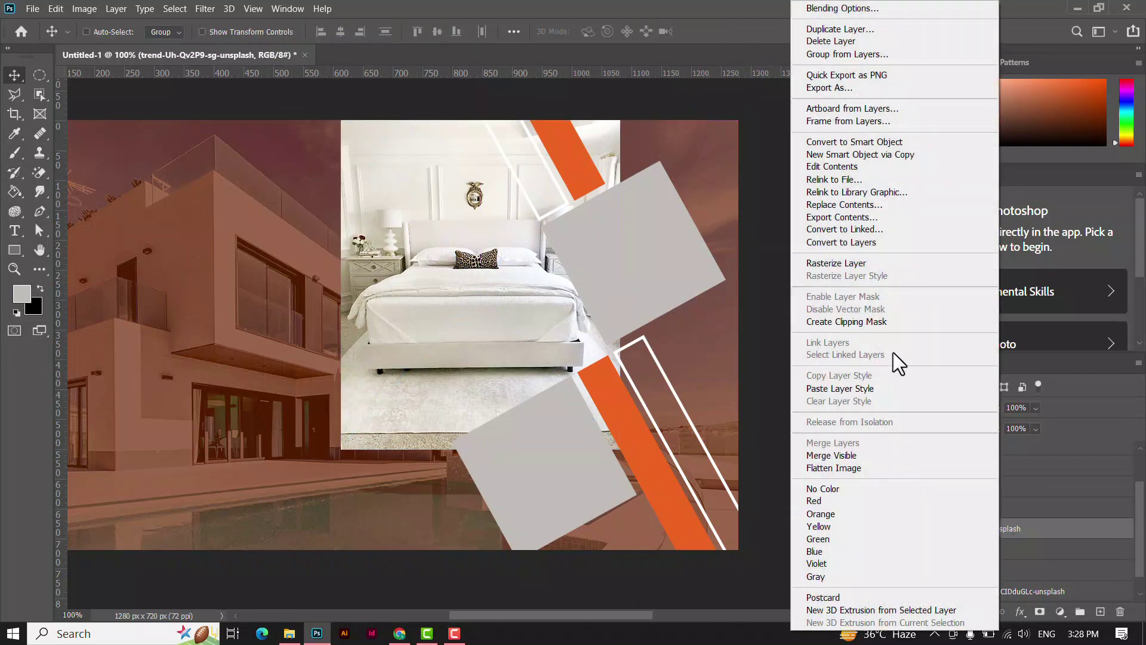
{"action": "left_click", "coordinate": [869, 321]}
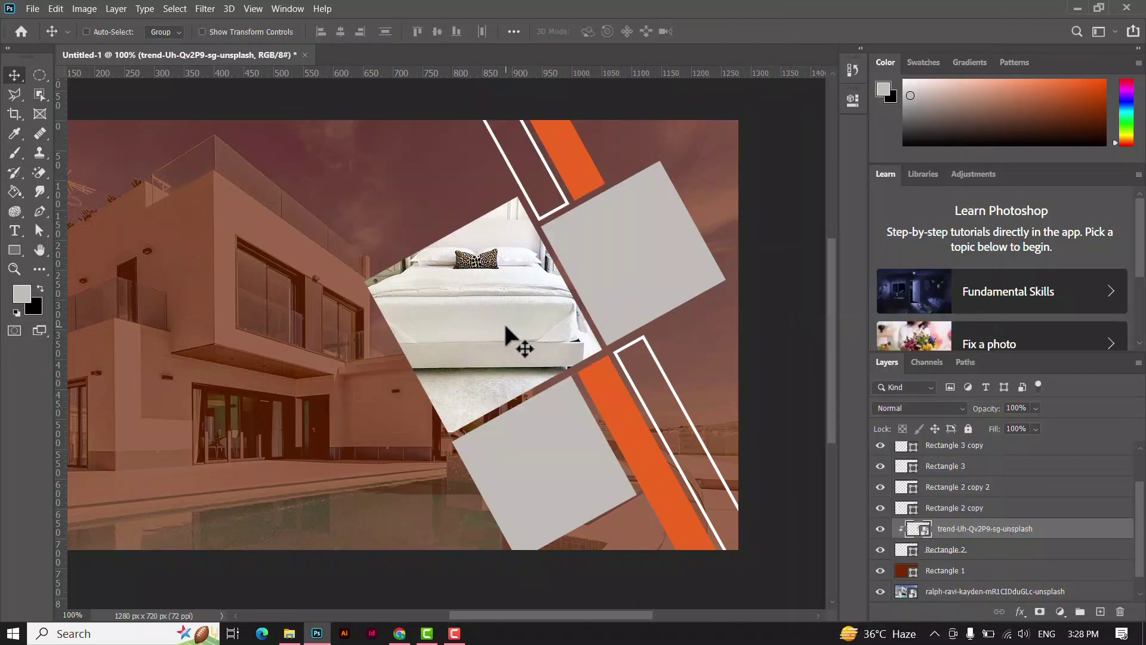
Shift the clipped bedroom photo down within its frame.
{"action": "left_click_drag", "start_coordinate": [505, 327], "coordinate": [522, 339]}
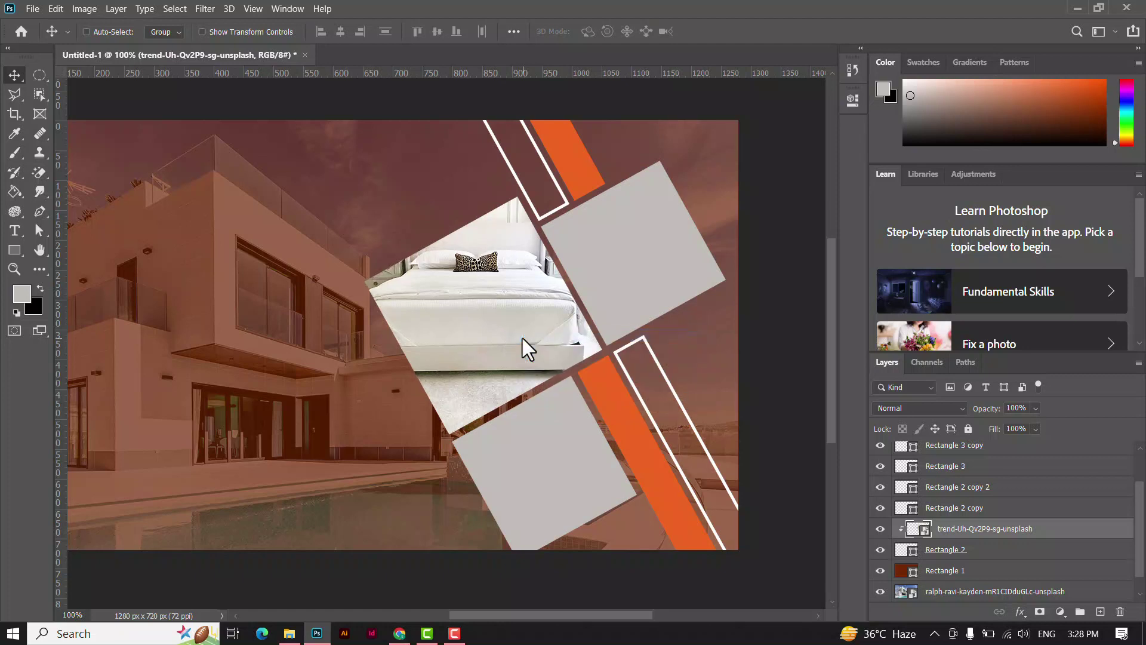
{"action": "key", "text": "Down"}
{"action": "key", "text": "Down"}
{"action": "key", "text": "Down"}
{"action": "key", "text": "Down"}
{"action": "key", "text": "Down"}
{"action": "key", "text": "Down"}
{"action": "key", "text": "Down"}
{"action": "key", "text": "Down"}
{"action": "key", "text": "Down"}
{"action": "key", "text": "Down"}
{"action": "key", "text": "Down"}
{"action": "key", "text": "Down"}
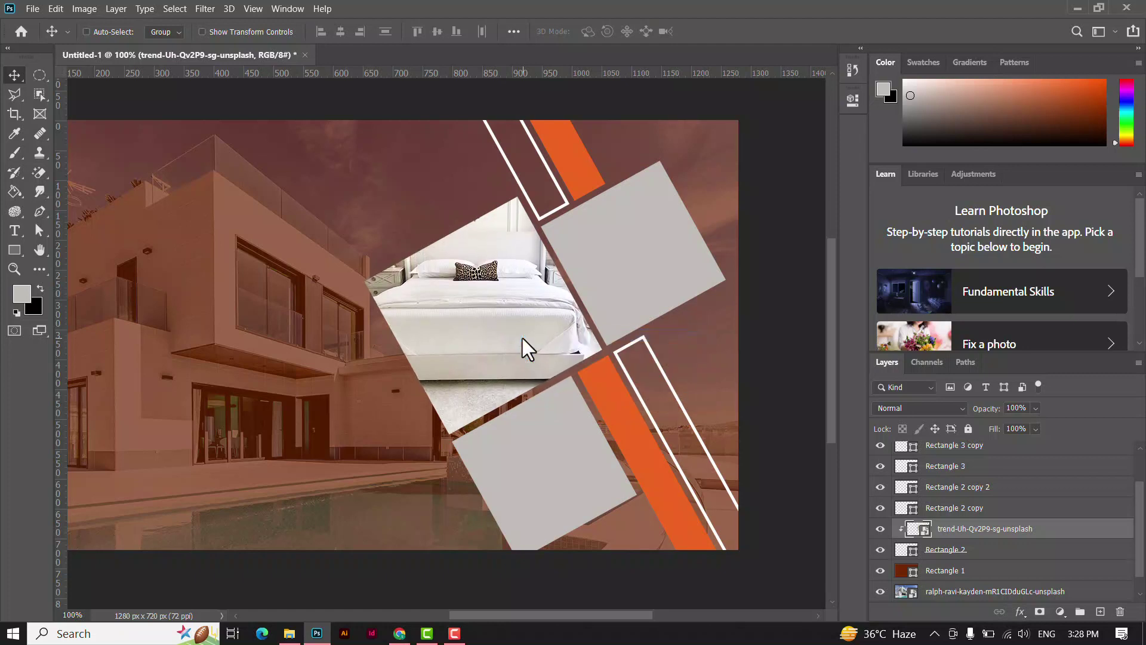
{"action": "key", "text": "Down"}
{"action": "key", "text": "Down"}
{"action": "key", "text": "Down"}
{"action": "key", "text": "Down"}
{"action": "key", "text": "Down"}
{"action": "key", "text": "Down"}
{"action": "key", "text": "Down"}
{"action": "key", "text": "Down"}
{"action": "key", "text": "Down"}
{"action": "key", "text": "Down"}
{"action": "key", "text": "Down"}
{"action": "key", "text": "Down"}
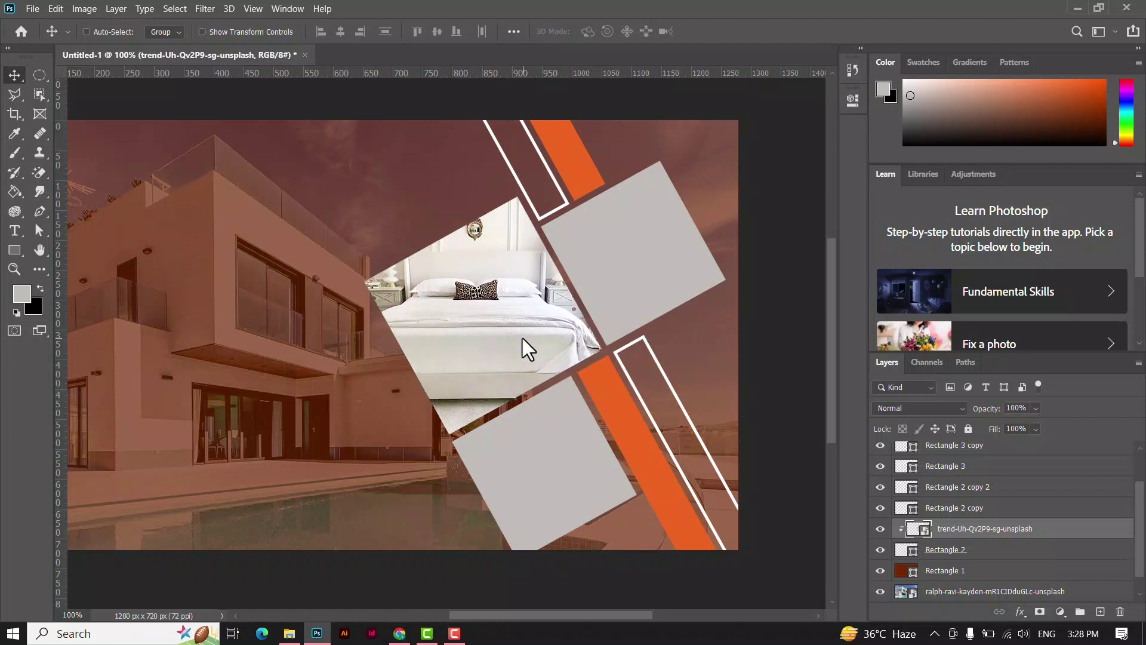
{"action": "key", "text": "Down"}
{"action": "key", "text": "Down"}
{"action": "key", "text": "Down"}
{"action": "key", "text": "Down"}
{"action": "key", "text": "Down"}
{"action": "key", "text": "Down"}
{"action": "key", "text": "Down"}
{"action": "key", "text": "Down"}
{"action": "key", "text": "Down"}
{"action": "key", "text": "Down"}
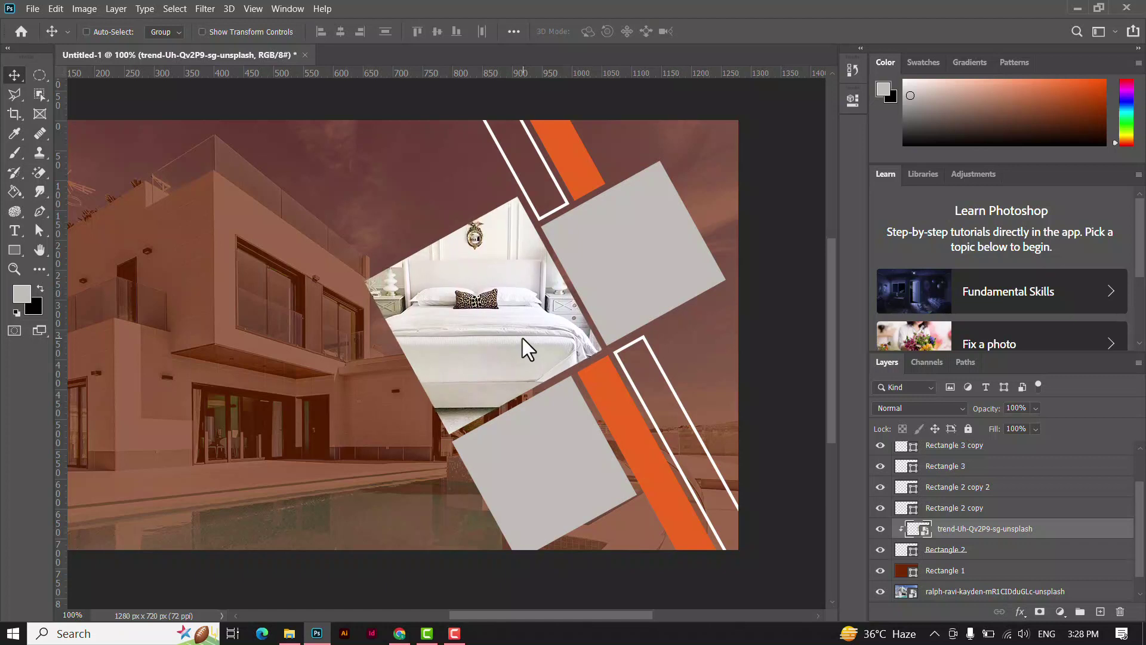
{"action": "key", "text": "Down"}
{"action": "key", "text": "Down"}
{"action": "key", "text": "Down"}
{"action": "key", "text": "Down"}
{"action": "key", "text": "Down"}
{"action": "key", "text": "Down"}
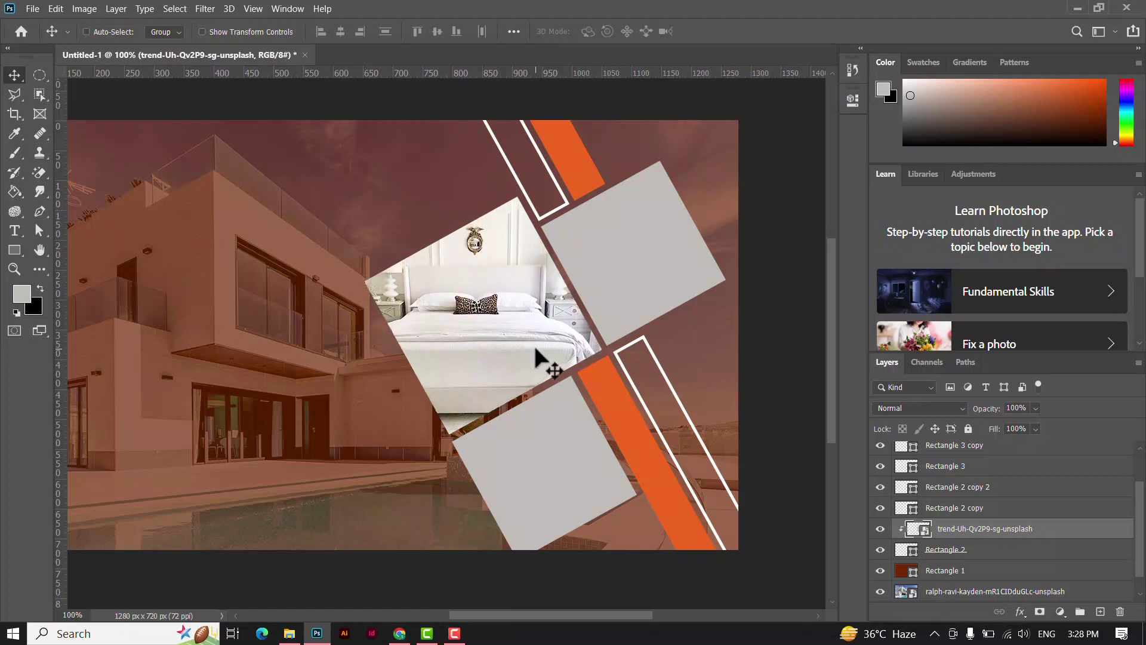
Select Rectangle 2 copy and drag the israa-hilles room photo from the folder into Photoshop.
{"action": "right_click", "coordinate": [624, 238]}
{"action": "left_click", "coordinate": [644, 246]}
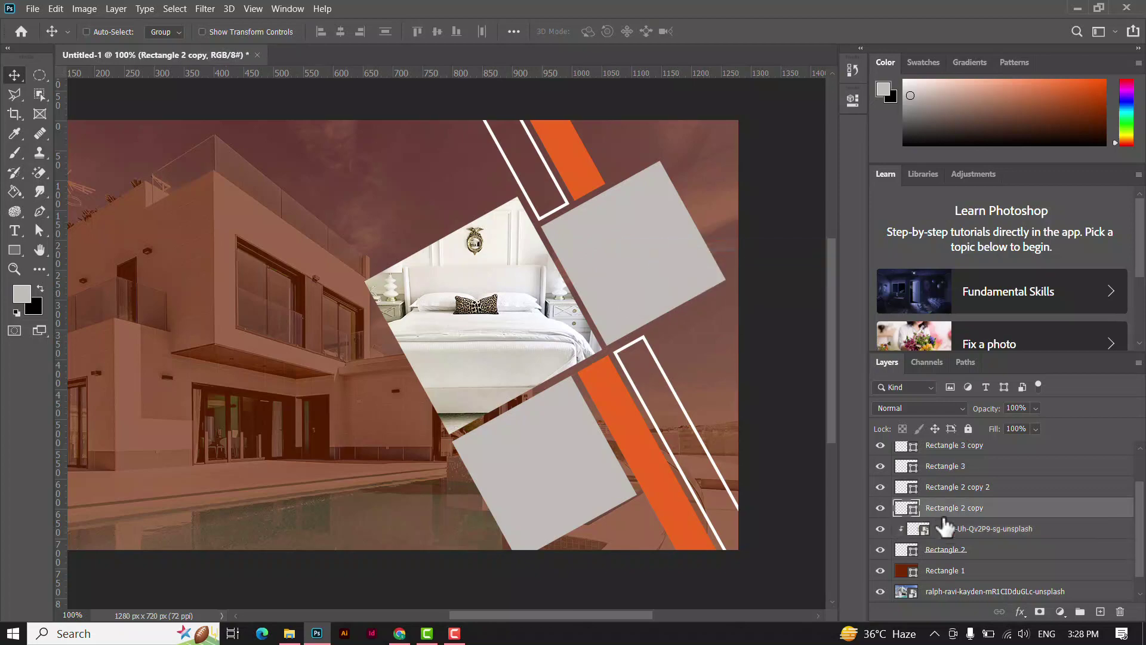
{"action": "left_click", "coordinate": [289, 632]}
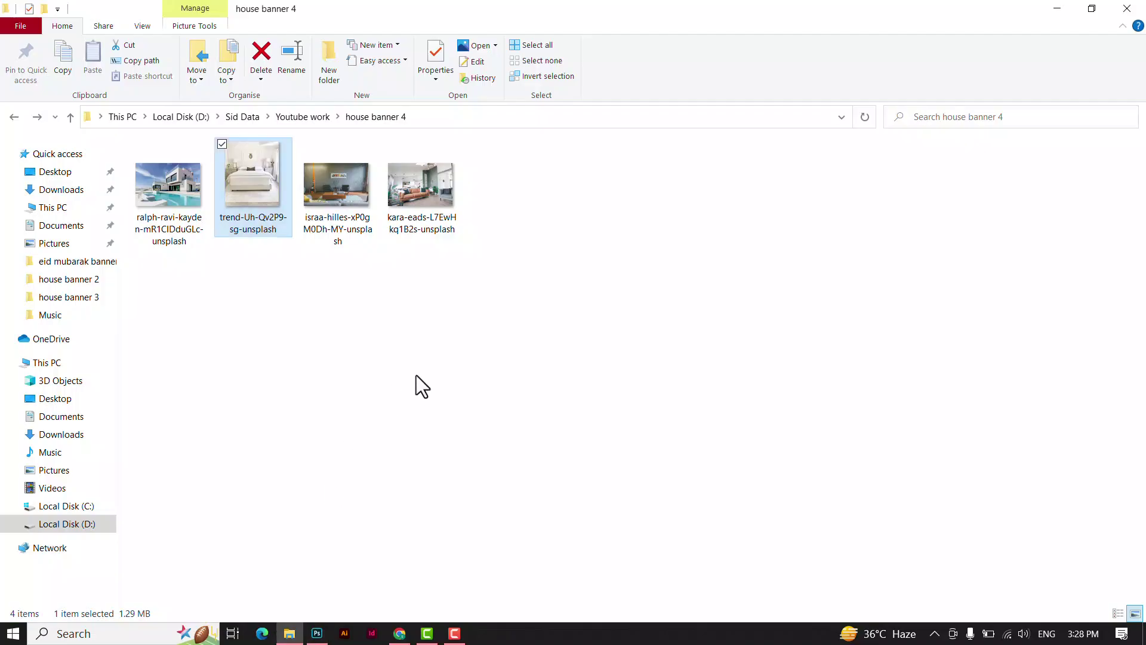
{"action": "mouse_move", "coordinate": [334, 194]}
{"action": "left_mouse_down"}
{"action": "mouse_move", "coordinate": [317, 633]}
{"action": "mouse_move", "coordinate": [604, 325]}
{"action": "left_mouse_up"}
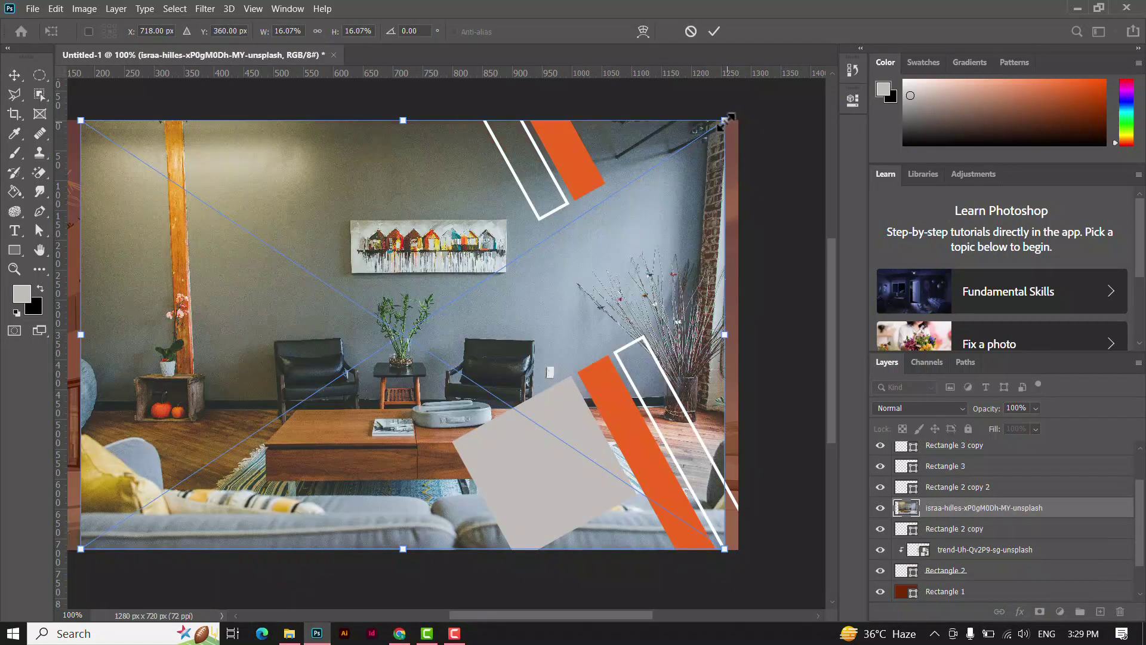
Fit the placed room photo over the upper-right tilted frame, clip it, and nudge it left.
{"action": "mouse_move", "coordinate": [726, 120]}
{"action": "left_mouse_down"}
{"action": "mouse_move", "coordinate": [232, 459]}
{"action": "mouse_move", "coordinate": [781, 128]}
{"action": "left_mouse_up"}
{"action": "left_click_drag", "start_coordinate": [702, 200], "coordinate": [684, 234]}
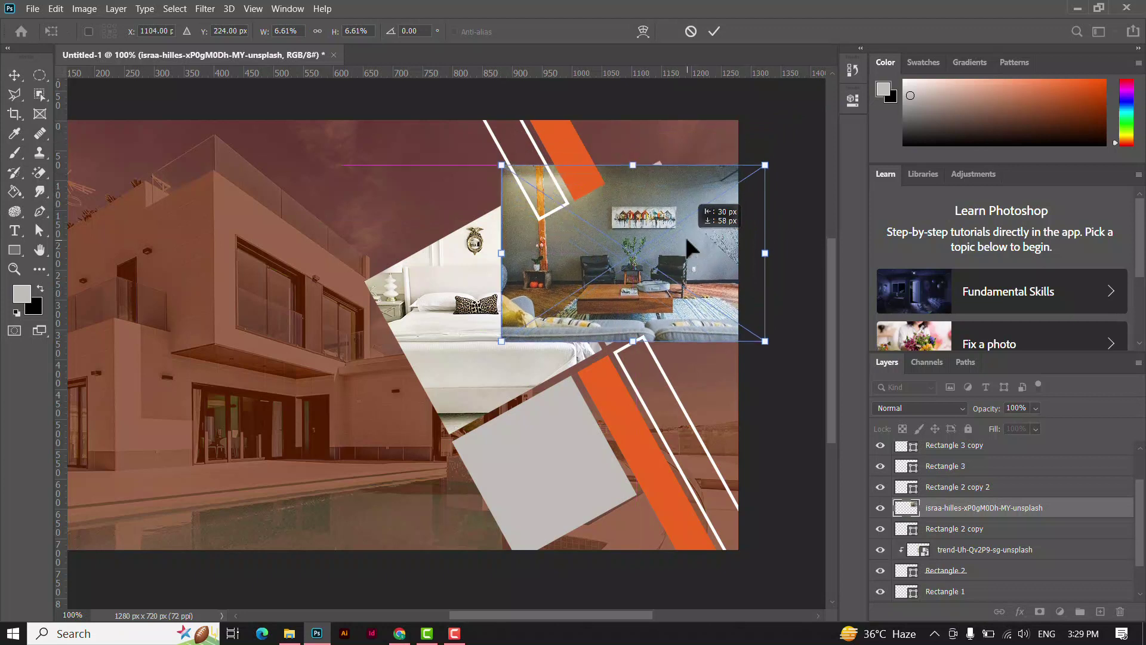
{"action": "left_click_drag", "start_coordinate": [765, 165], "coordinate": [776, 161]}
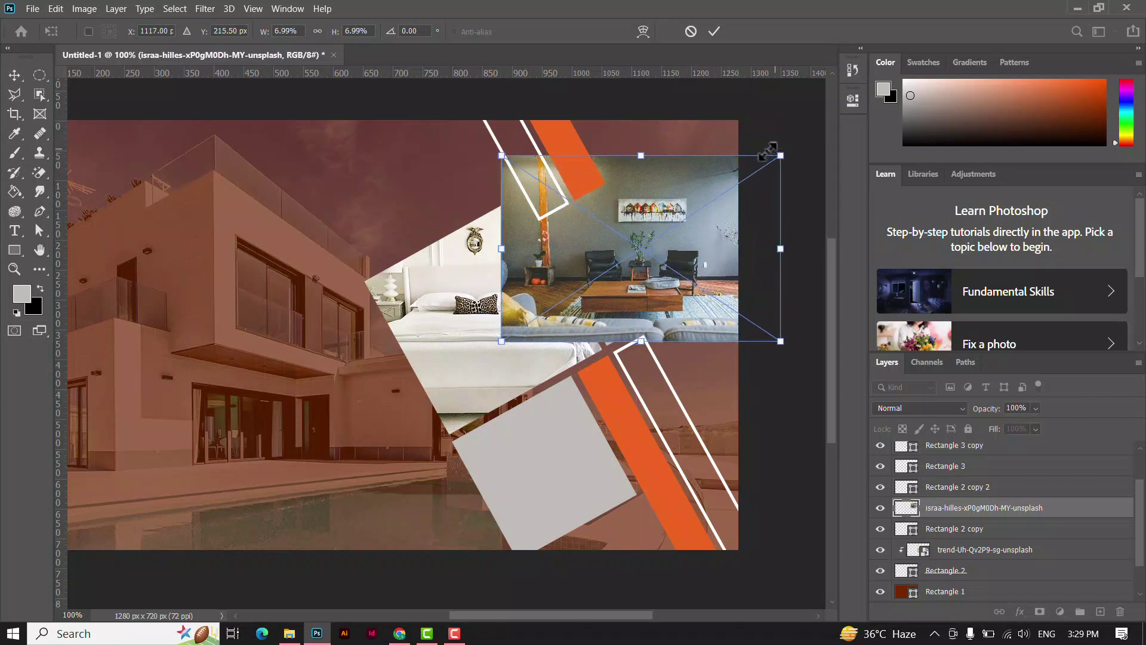
{"action": "left_click", "coordinate": [714, 31]}
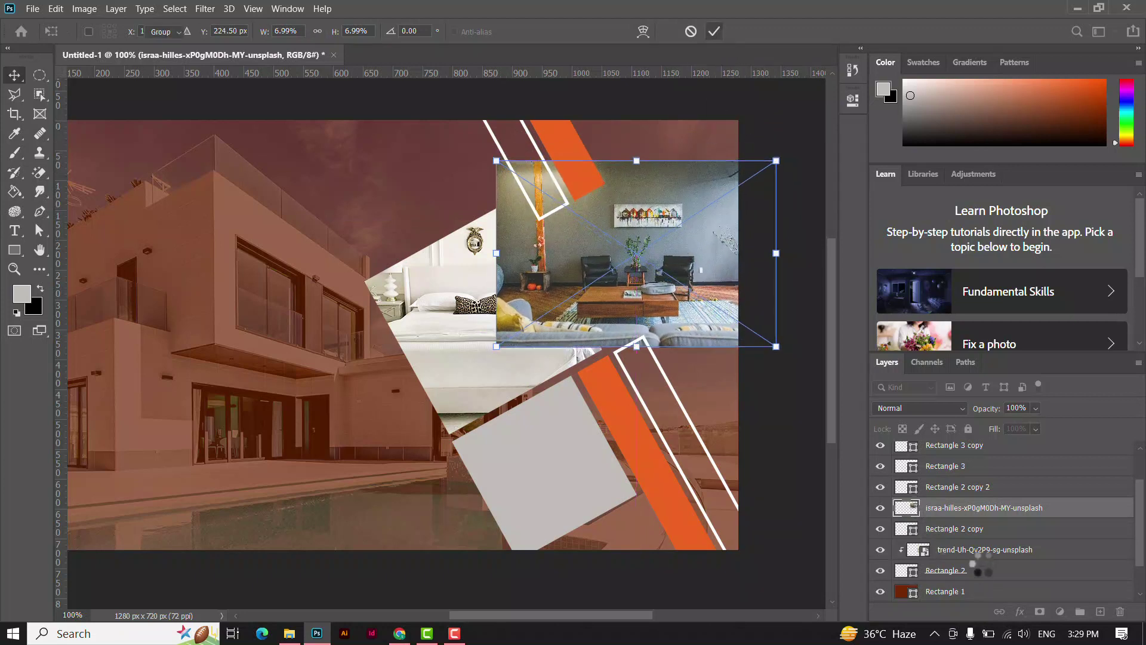
{"action": "right_click", "coordinate": [1063, 519]}
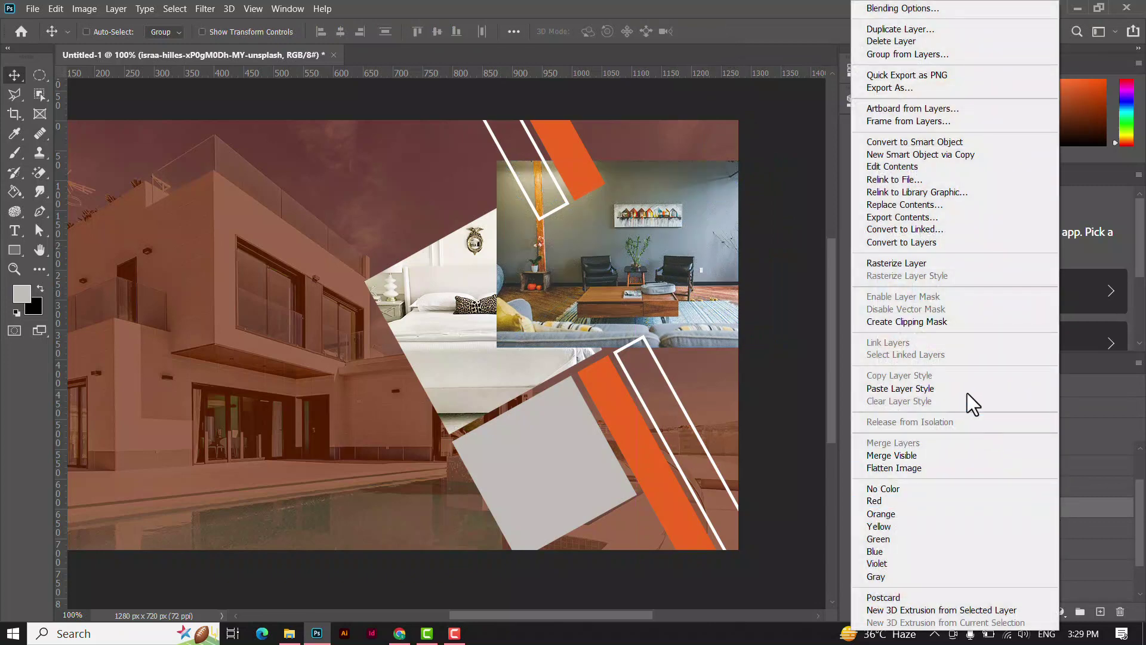
{"action": "left_click", "coordinate": [932, 320]}
{"action": "key", "text": "Left"}
{"action": "key", "text": "Left"}
{"action": "key", "text": "Left"}
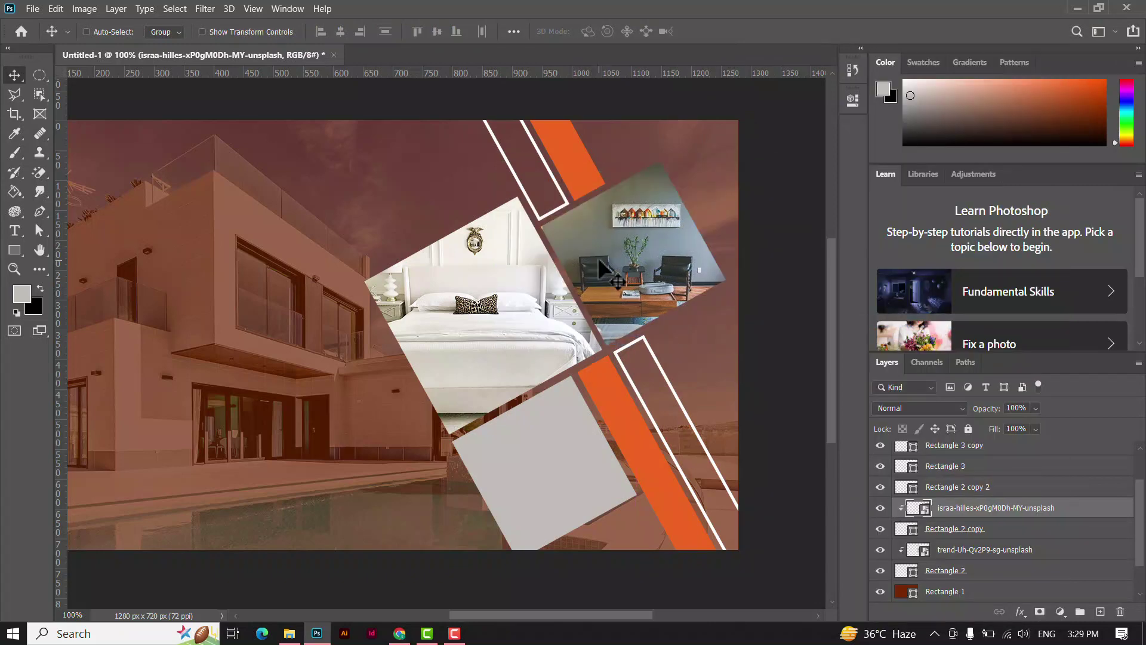
{"action": "key", "text": "Left"}
{"action": "key", "text": "Left"}
Select Rectangle 2 copy 2 and drag the kara-eads sofa-room photo into the banner.
{"action": "right_click", "coordinate": [564, 460]}
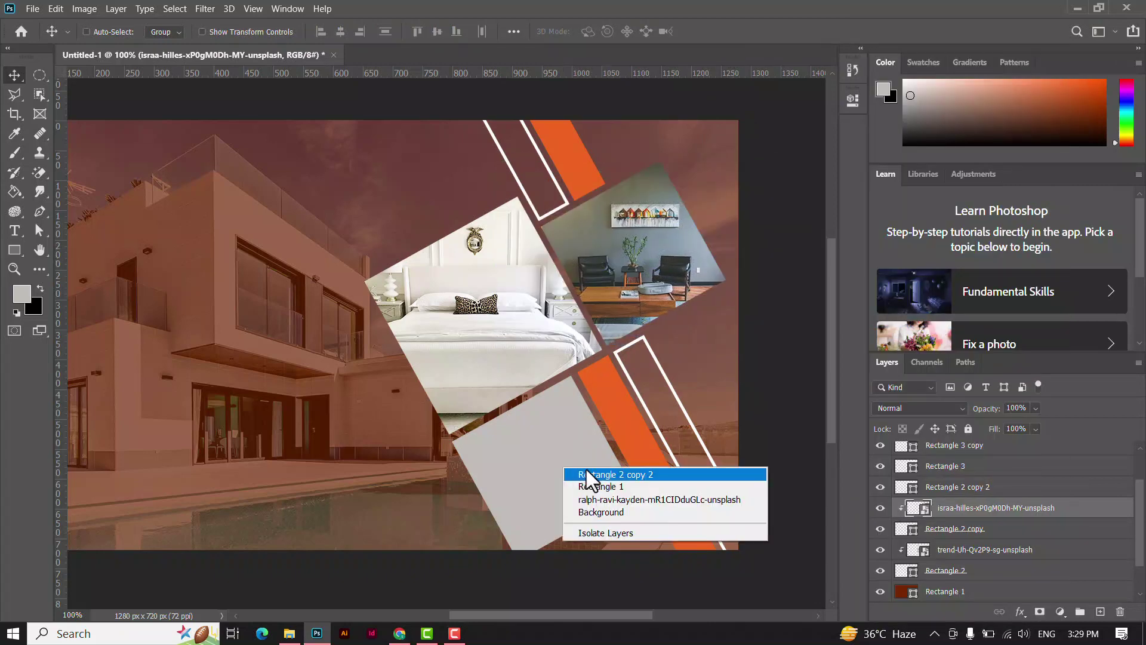
{"action": "left_click", "coordinate": [586, 469]}
{"action": "key", "text": "alt+Tab"}
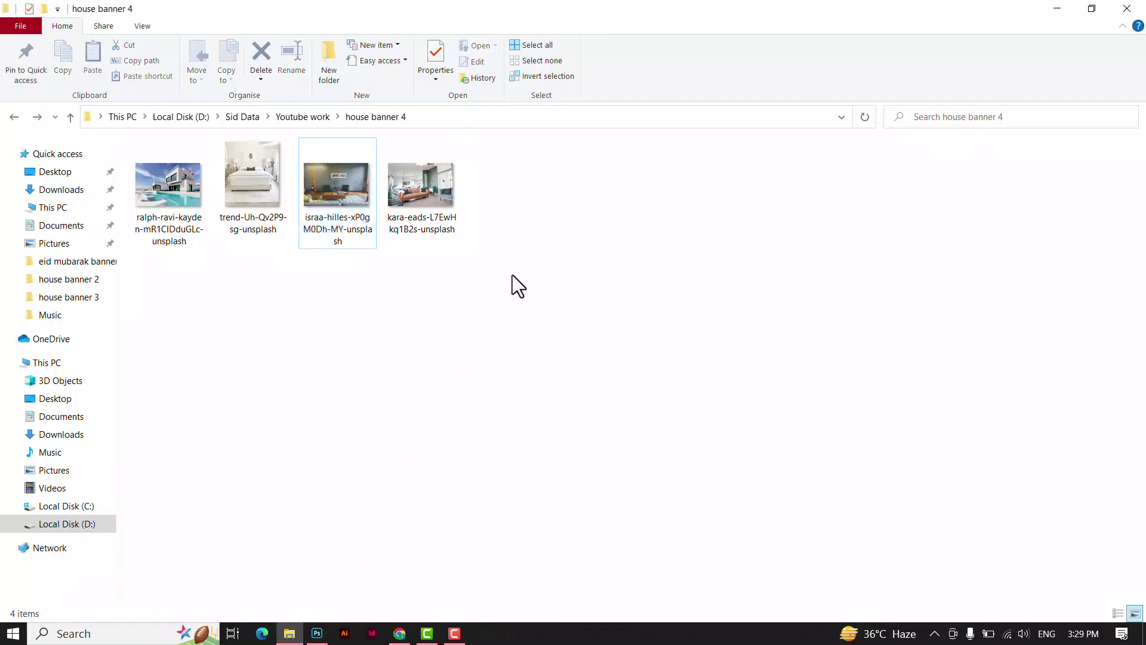
{"action": "mouse_move", "coordinate": [411, 188]}
{"action": "left_mouse_down"}
{"action": "mouse_move", "coordinate": [330, 625]}
{"action": "mouse_move", "coordinate": [531, 463]}
{"action": "left_mouse_up"}
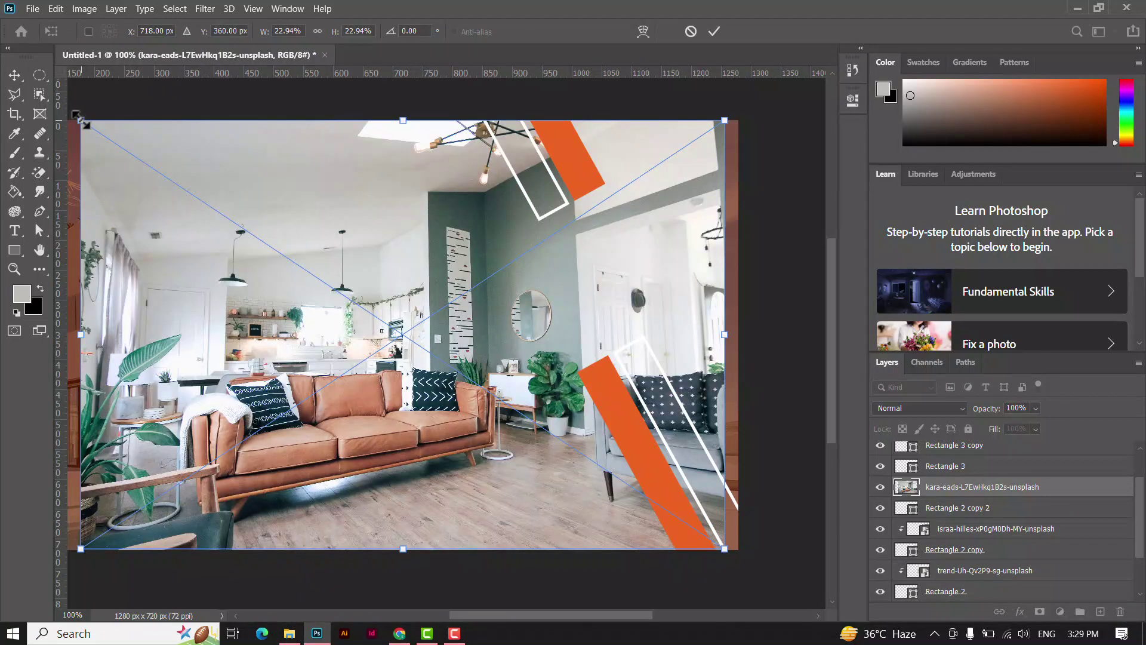
Scale the sofa-room photo over the lower tilted frame, clip it, and shift it slightly right.
{"action": "left_click_drag", "start_coordinate": [83, 121], "coordinate": [491, 359]}
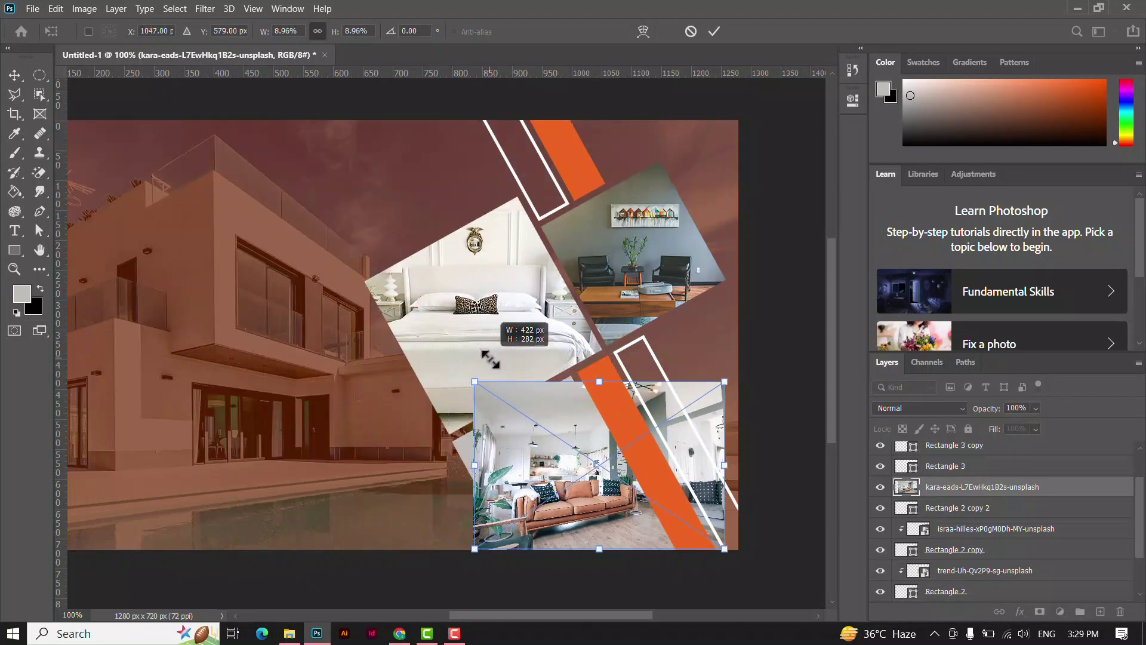
{"action": "left_click_drag", "start_coordinate": [587, 441], "coordinate": [531, 433]}
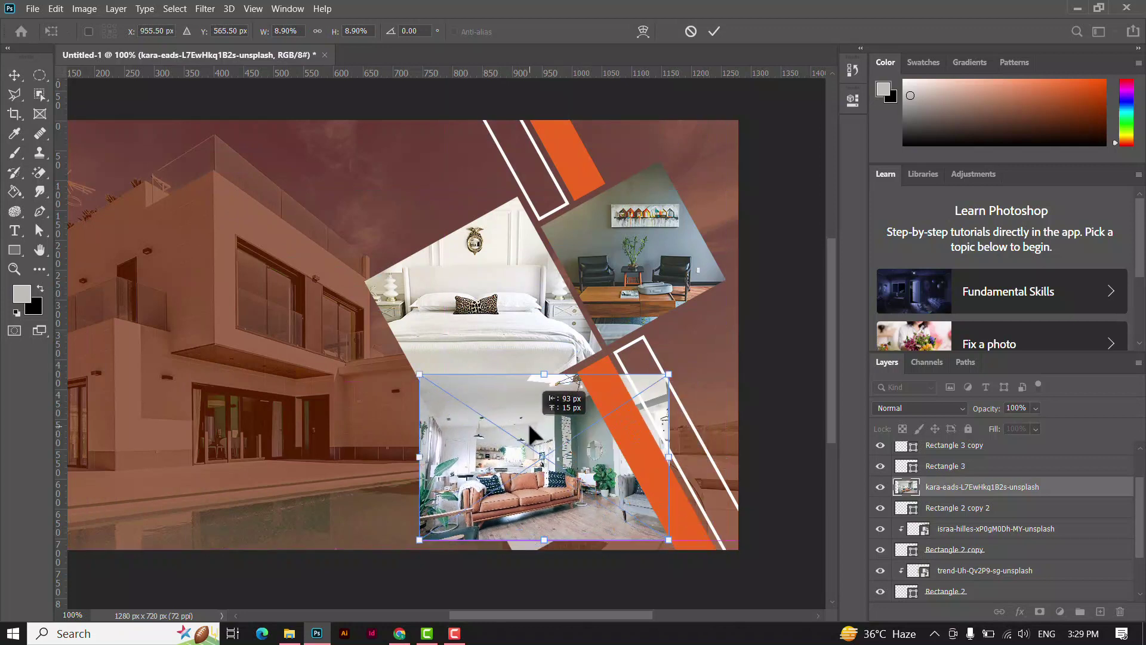
{"action": "left_click_drag", "start_coordinate": [664, 539], "coordinate": [677, 548]}
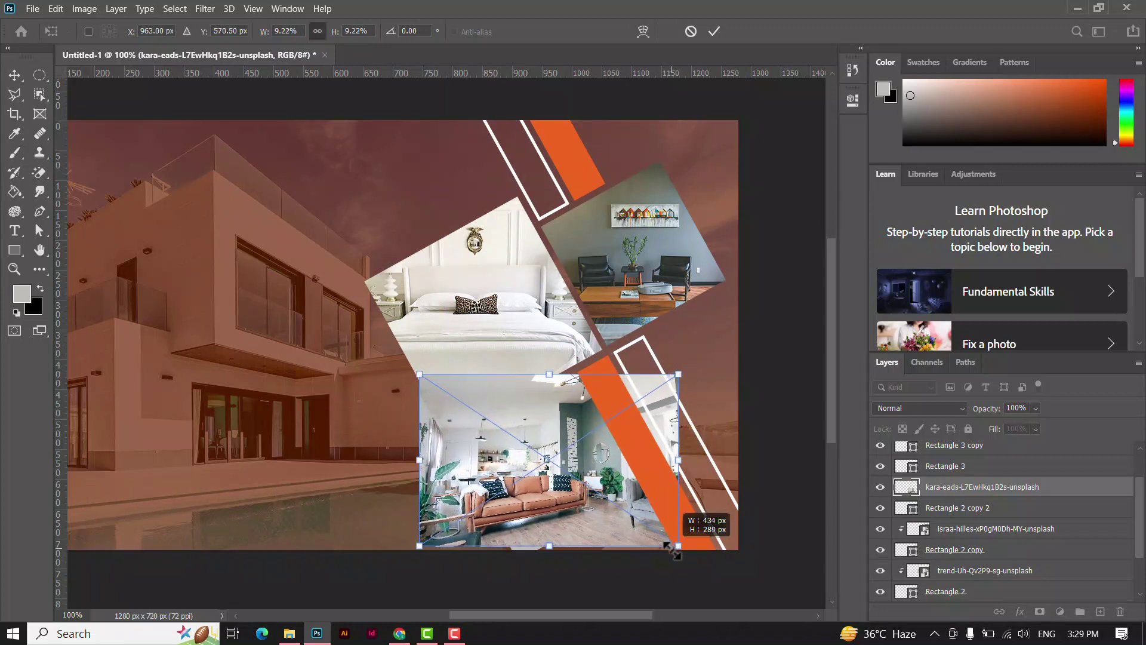
{"action": "left_click_drag", "start_coordinate": [575, 444], "coordinate": [570, 446]}
{"action": "left_click", "coordinate": [714, 31]}
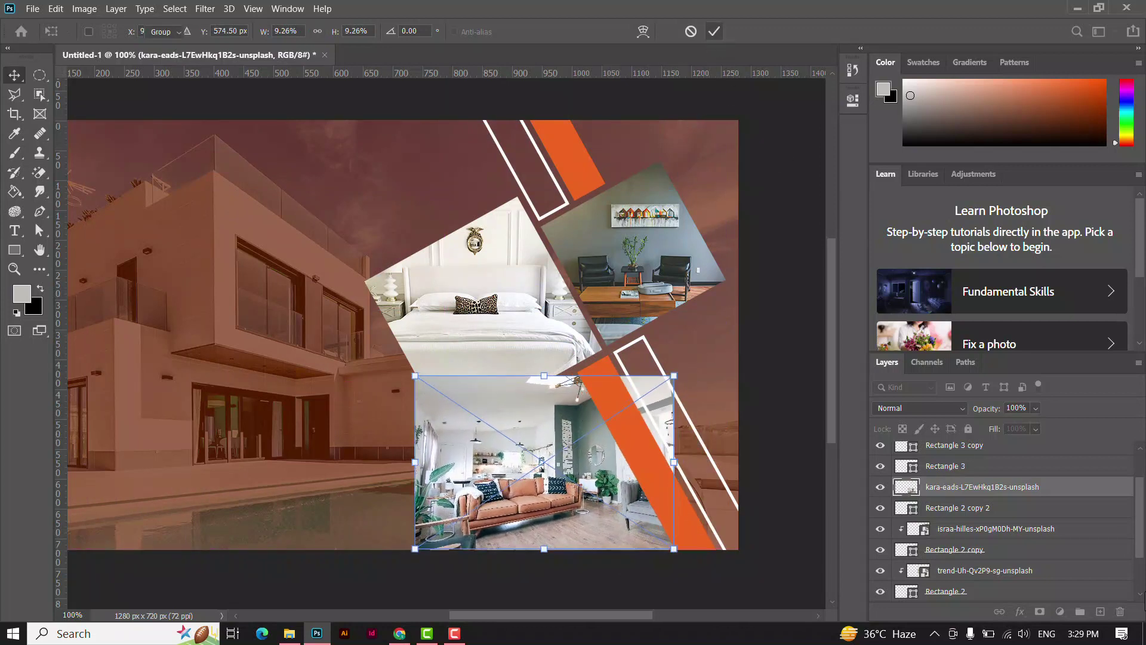
{"action": "right_click", "coordinate": [1068, 487]}
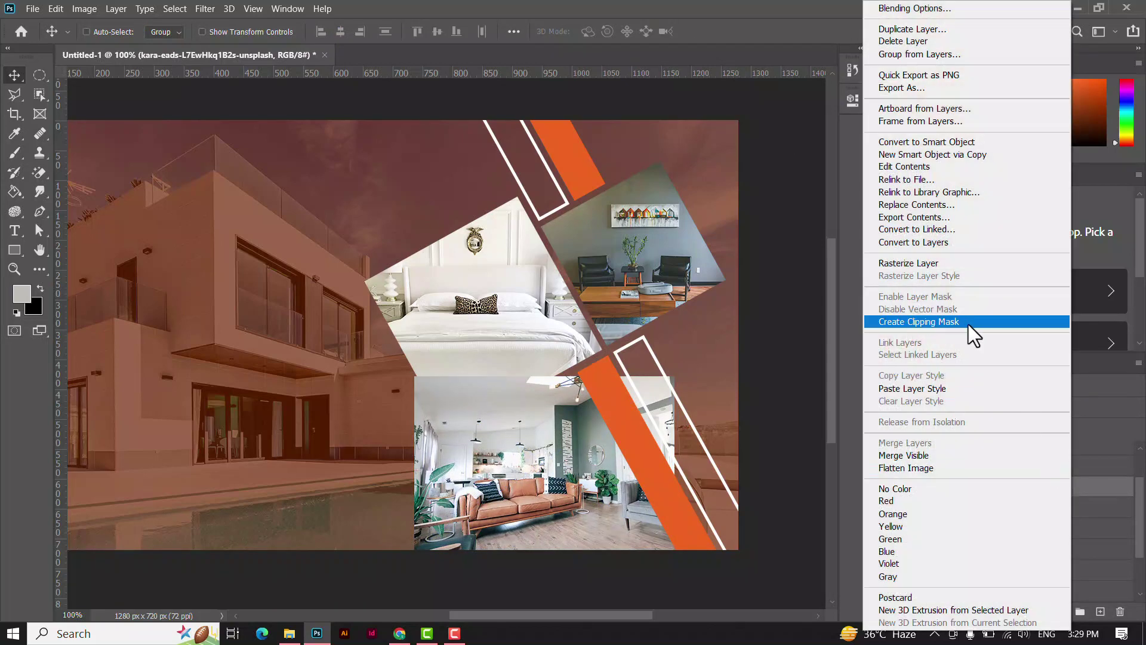
{"action": "left_click", "coordinate": [968, 321]}
{"action": "left_click_drag", "start_coordinate": [547, 486], "coordinate": [573, 491]}
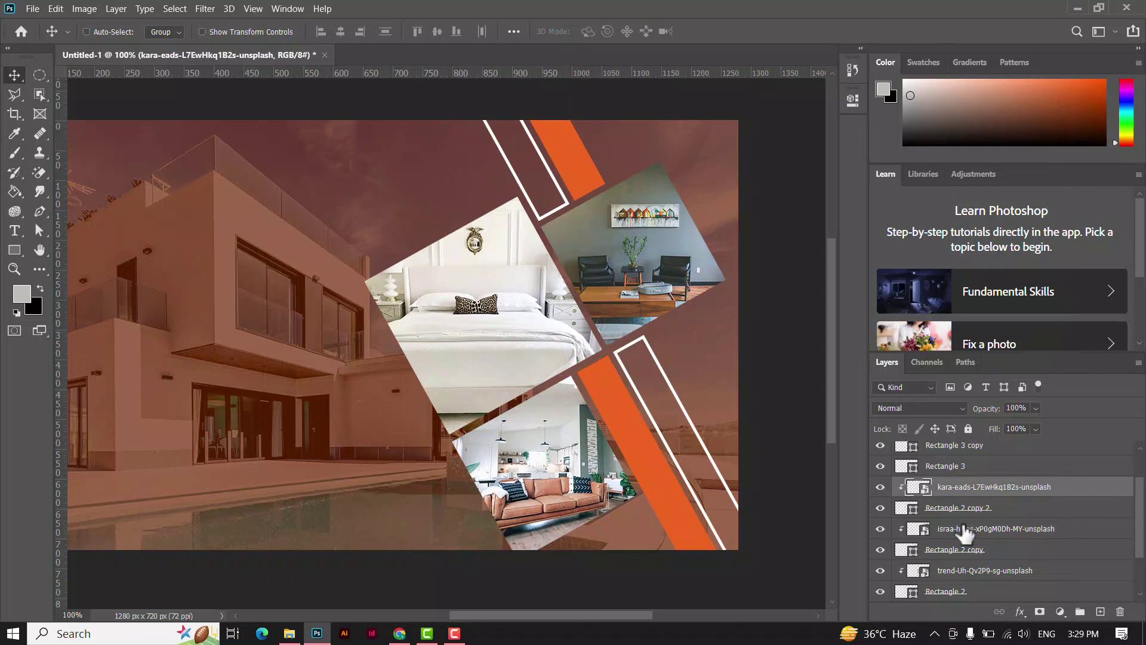
Give Rectangle 2 a 5 px white stroke.
{"action": "right_click", "coordinate": [476, 336]}
{"action": "left_click", "coordinate": [507, 358]}
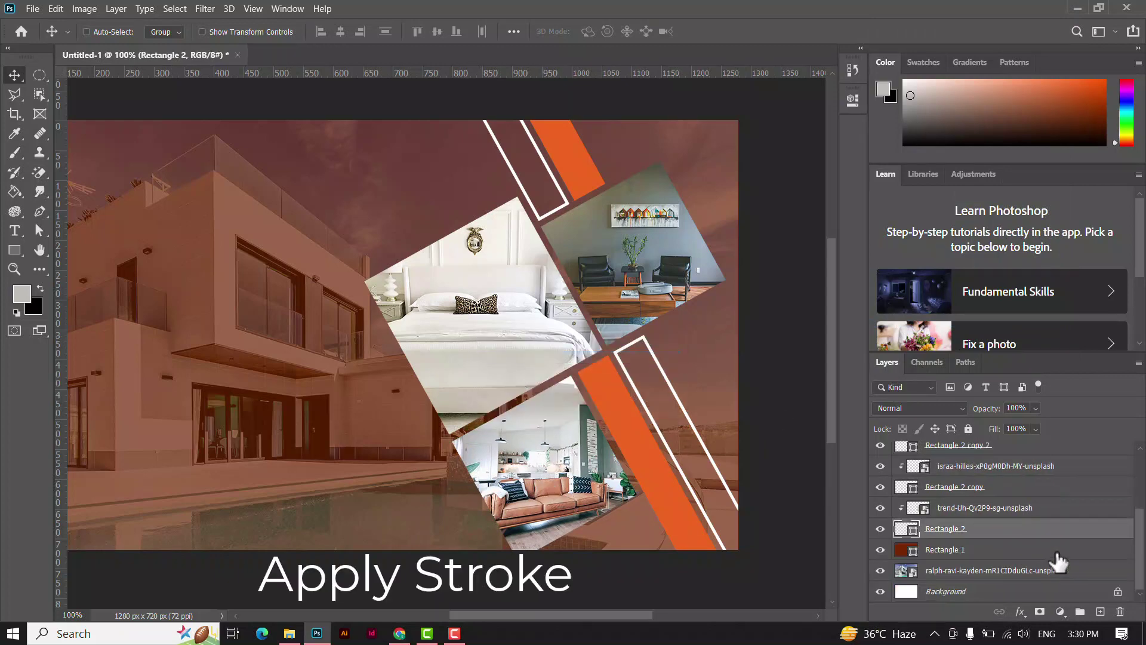
{"action": "double_click", "coordinate": [1111, 533]}
{"action": "left_click", "coordinate": [473, 352]}
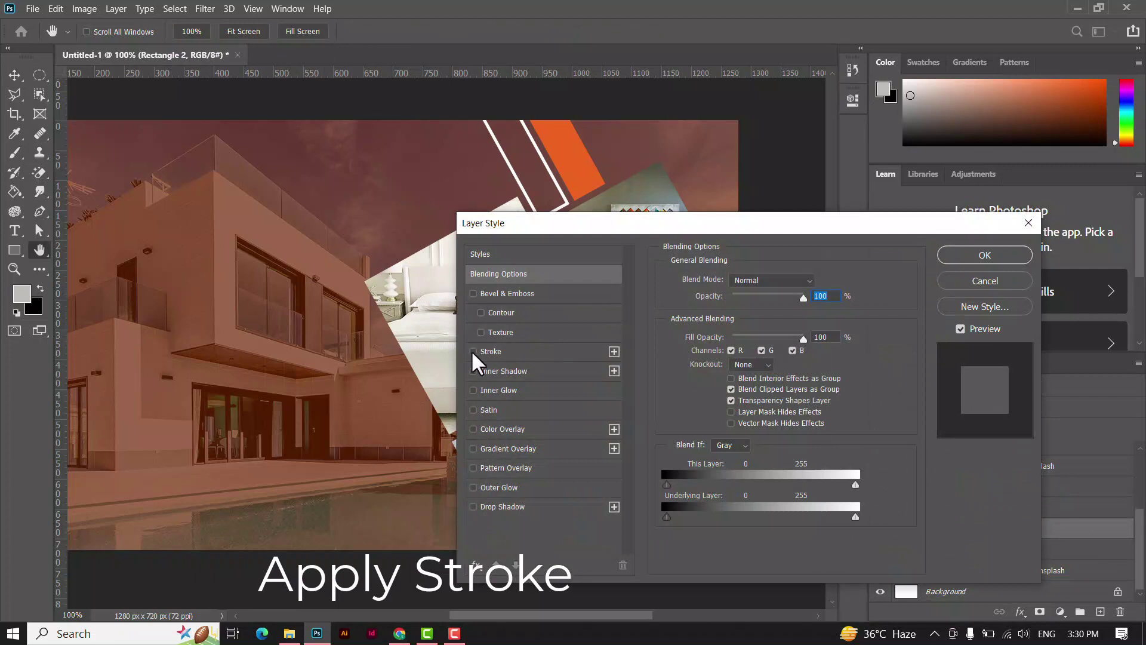
{"action": "left_click", "coordinate": [515, 351]}
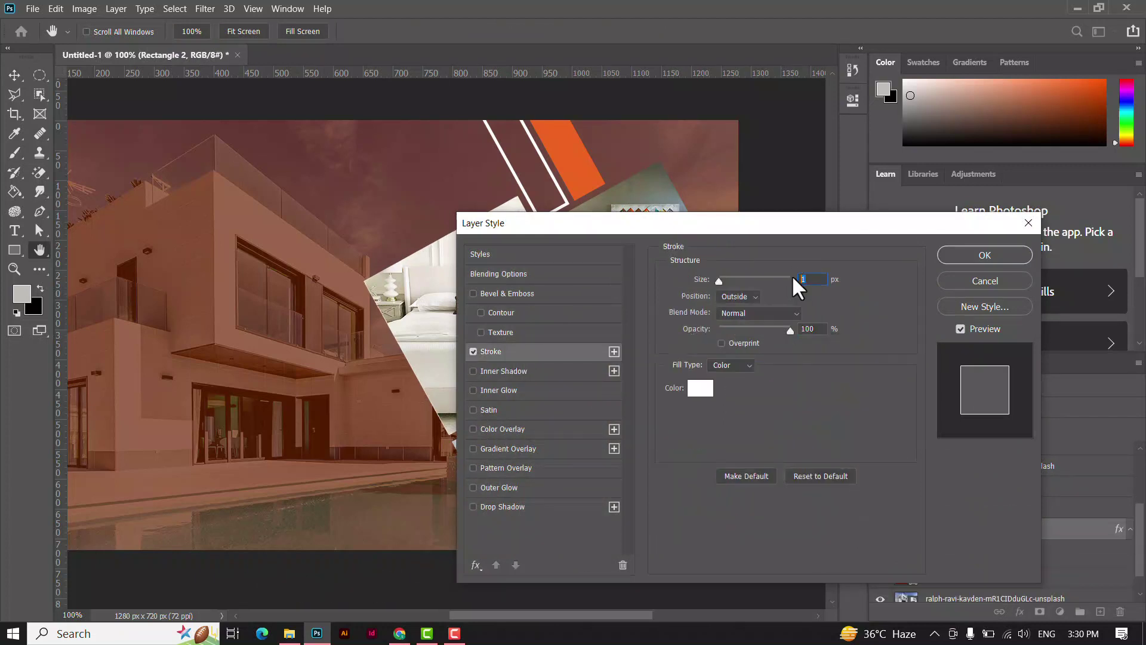
{"action": "type", "text": "5"}
{"action": "key", "text": "Return"}
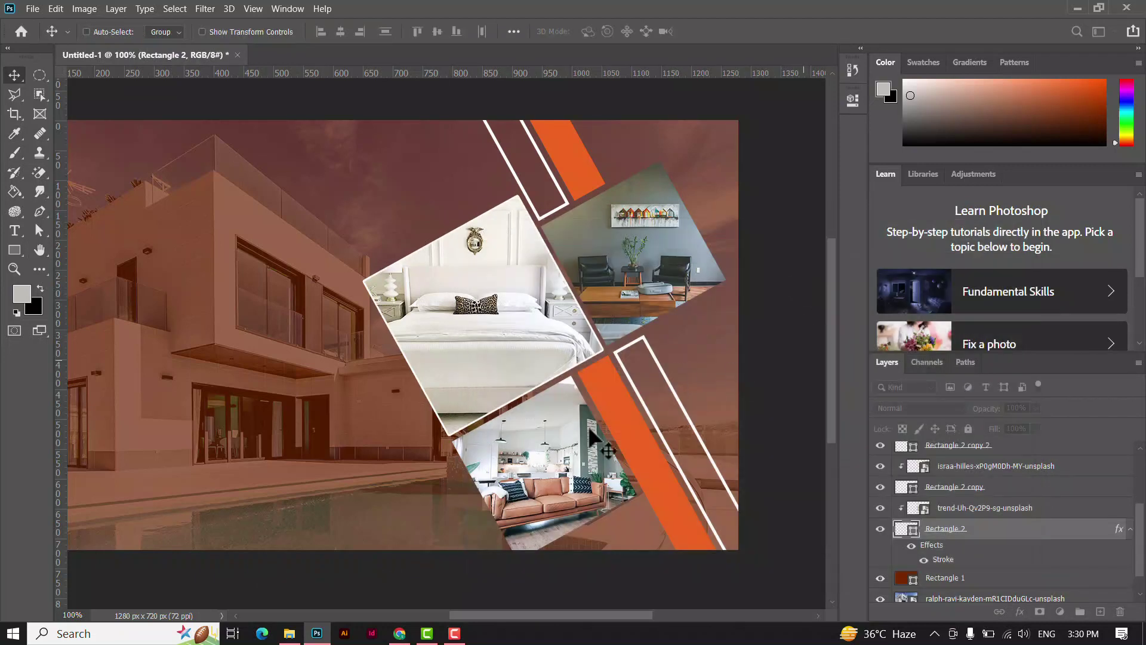
Add the same white stroke to Rectangle 2 copy 2.
{"action": "right_click", "coordinate": [544, 459]}
{"action": "left_click", "coordinate": [573, 468]}
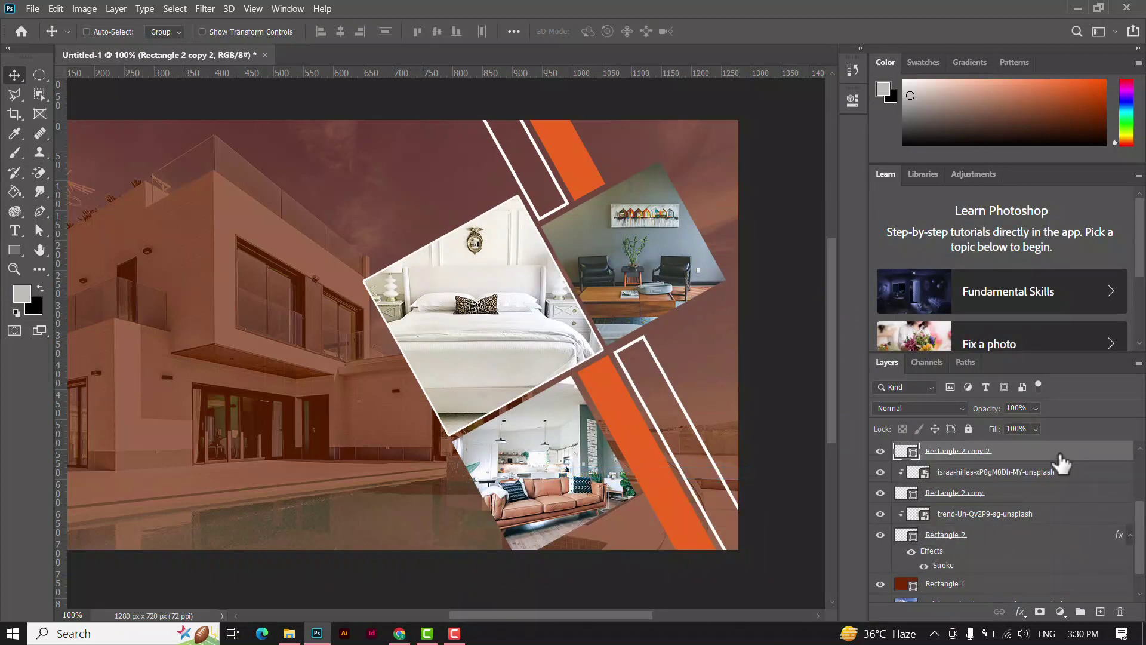
{"action": "double_click", "coordinate": [1027, 453]}
{"action": "left_click", "coordinate": [474, 352]}
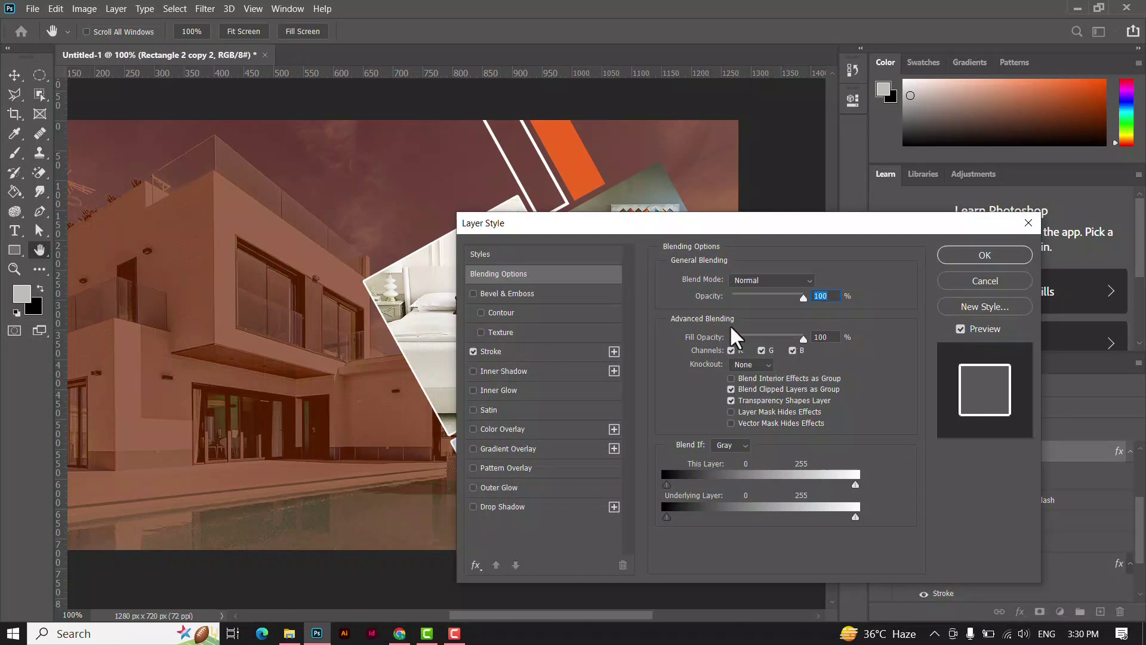
{"action": "left_click", "coordinate": [985, 255]}
Add the white stroke to Rectangle 2 copy.
{"action": "right_click", "coordinate": [616, 288]}
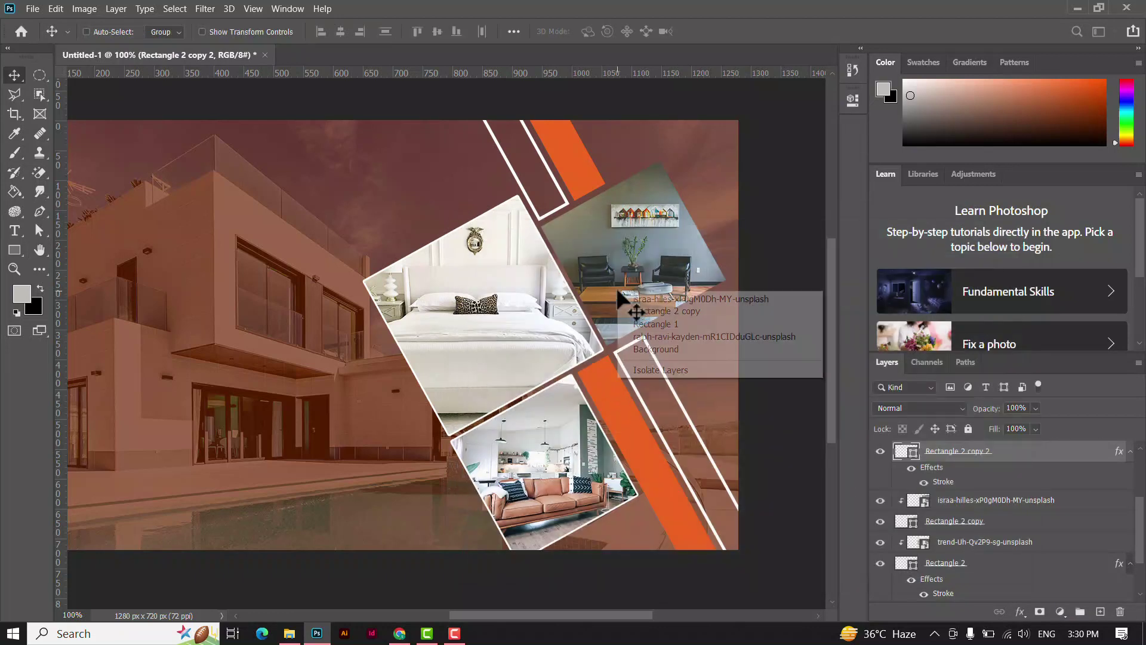
{"action": "left_click", "coordinate": [642, 310]}
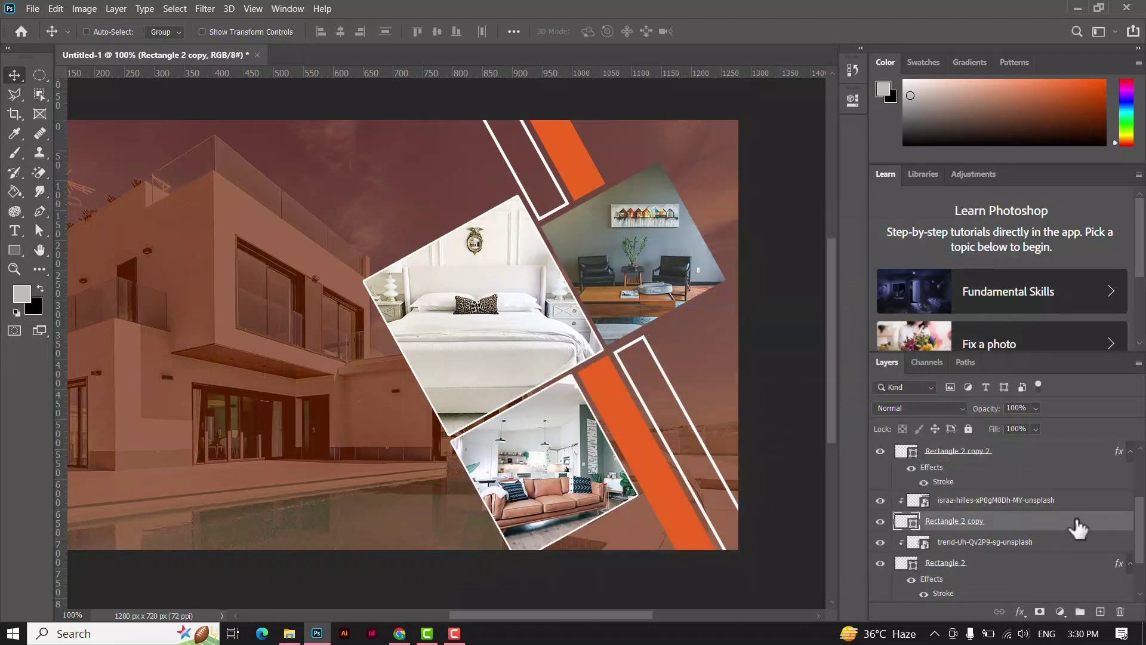
{"action": "double_click", "coordinate": [759, 385]}
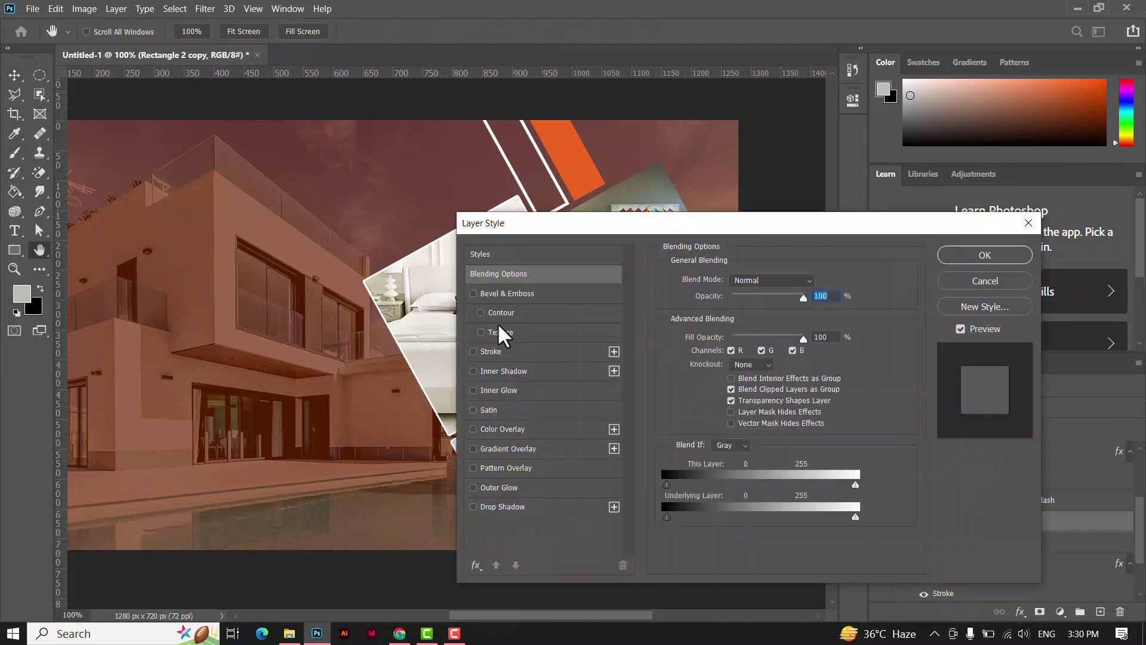
{"action": "left_click", "coordinate": [477, 352]}
{"action": "left_click", "coordinate": [985, 255]}
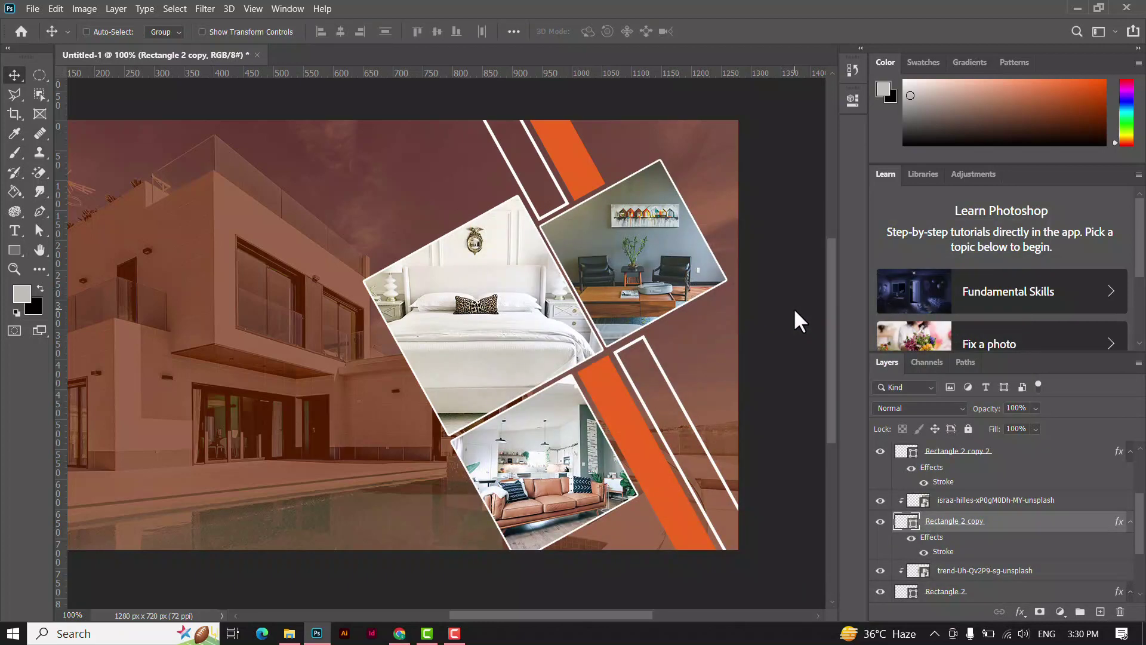
{"action": "mouse_move", "coordinate": [456, 435]}
{"action": "left_mouse_down"}
{"action": "mouse_move", "coordinate": [473, 417]}
{"action": "mouse_move", "coordinate": [543, 428]}
{"action": "left_mouse_up"}
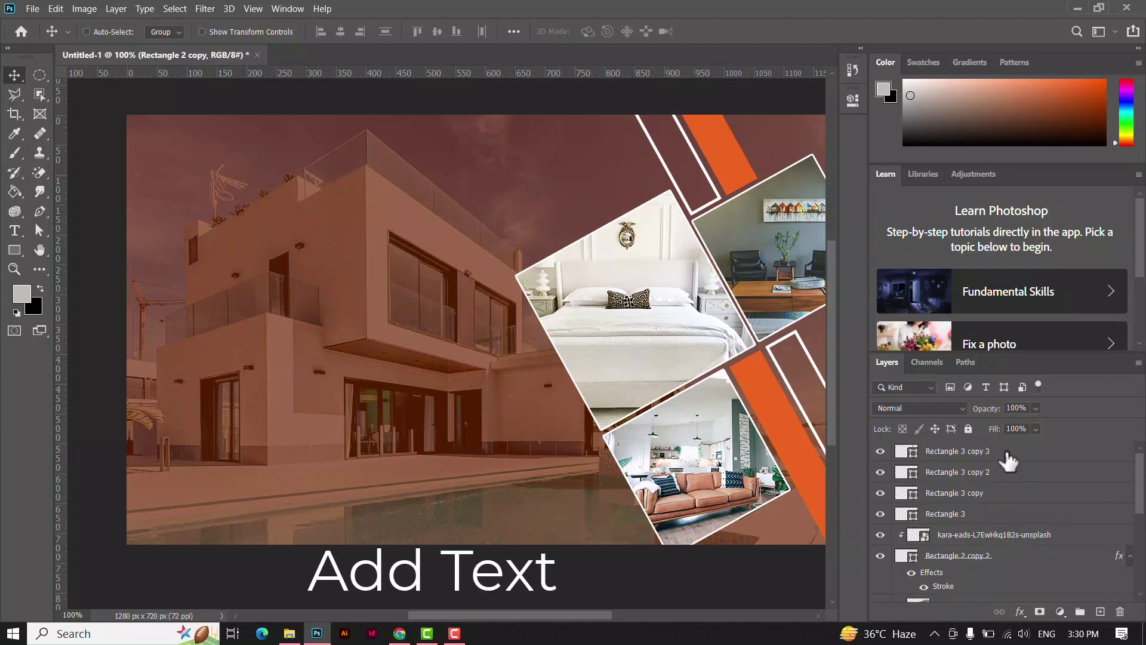
Add a Medium-weight 'FIND YOUR' text line above the villa's upper storey, fixing the typo.
{"action": "left_click", "coordinate": [1005, 452]}
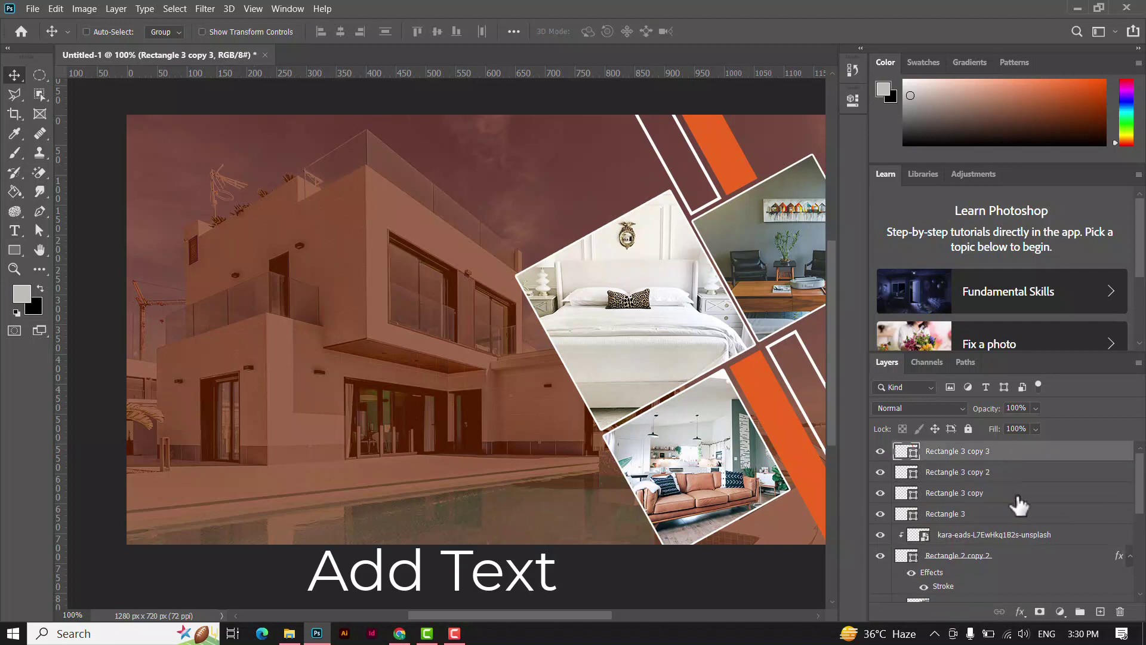
{"action": "left_click", "coordinate": [15, 232]}
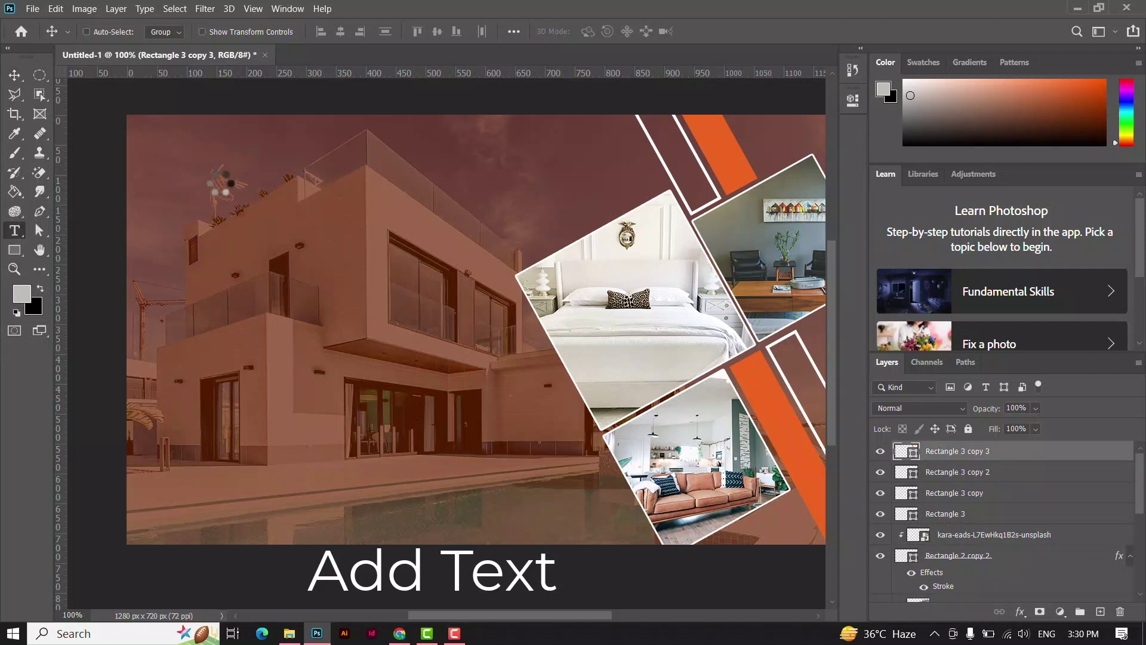
{"action": "left_click", "coordinate": [249, 211]}
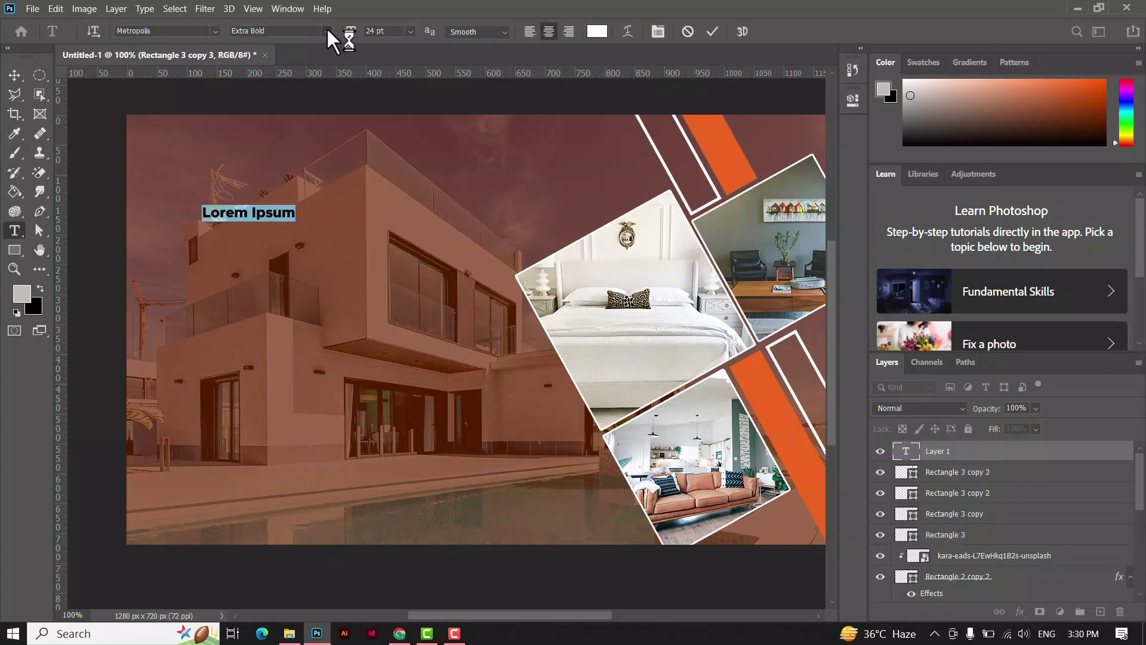
{"action": "left_click", "coordinate": [327, 30]}
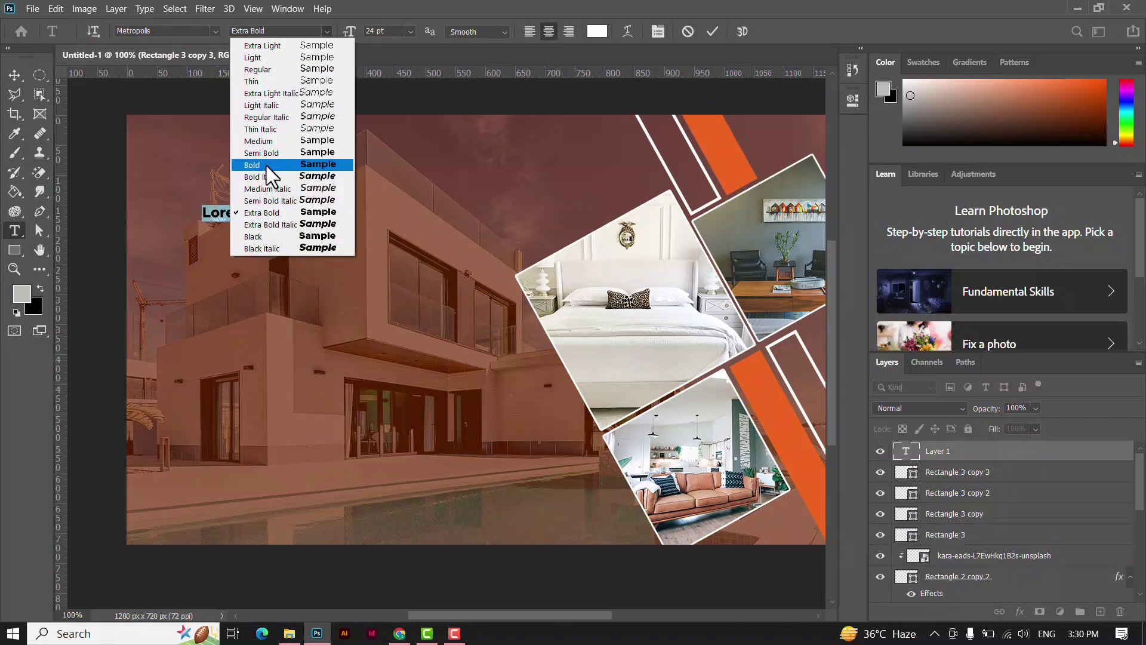
{"action": "left_click", "coordinate": [271, 142]}
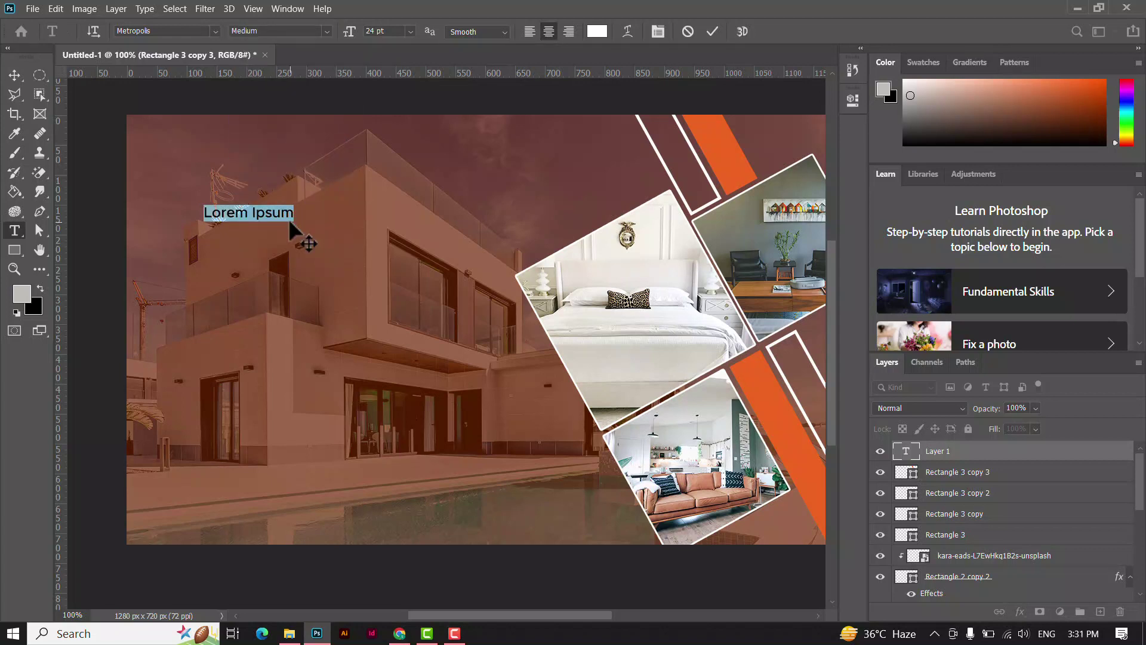
{"action": "key", "text": "BackSpace"}
{"action": "type", "text": "FIND T"}
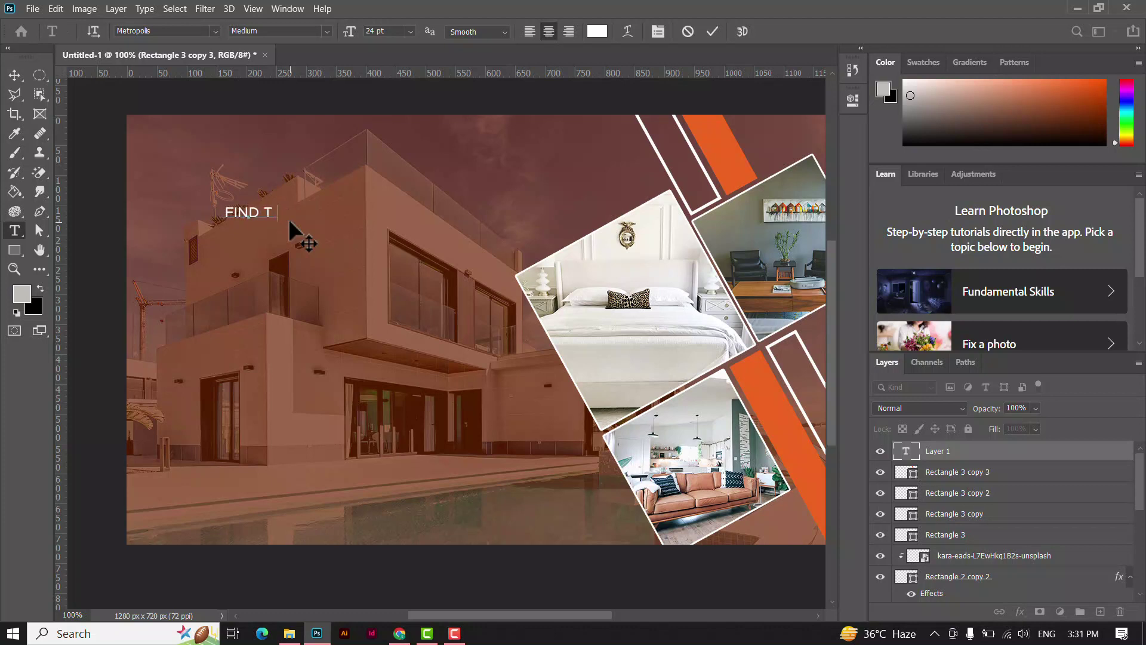
{"action": "type", "text": "OU"}
{"action": "type", "text": "R"}
{"action": "left_click", "coordinate": [259, 210]}
{"action": "key", "text": "BackSpace"}
{"action": "type", "text": "Y"}
{"action": "left_click", "coordinate": [15, 75]}
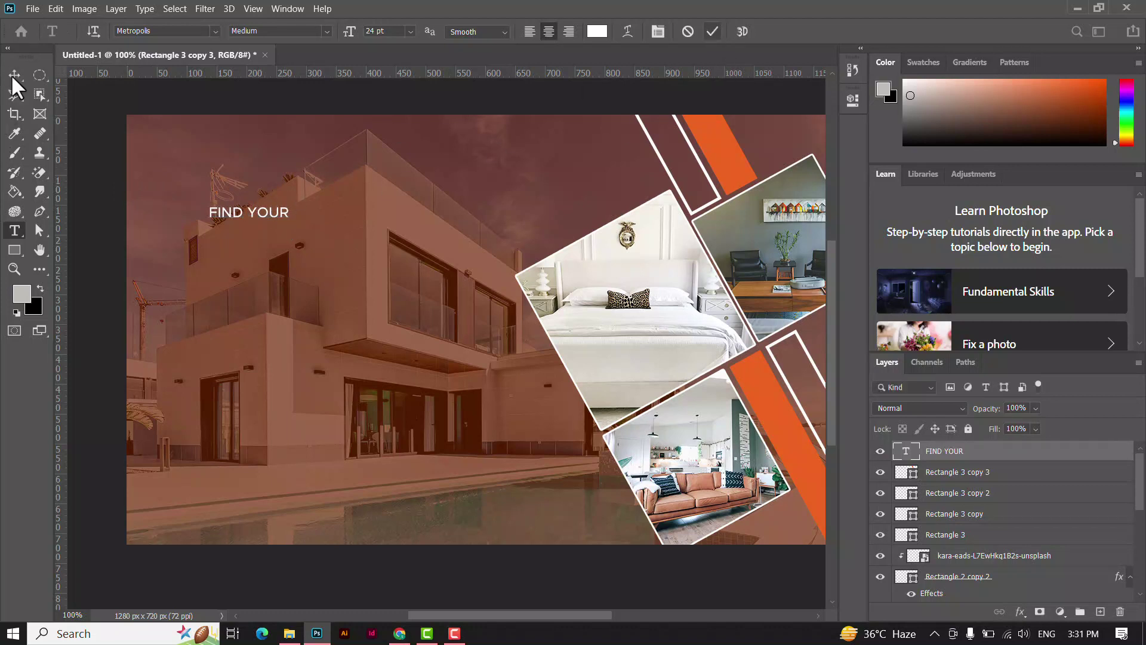
Change the FIND YOUR text to Bold.
{"action": "double_click", "coordinate": [228, 209]}
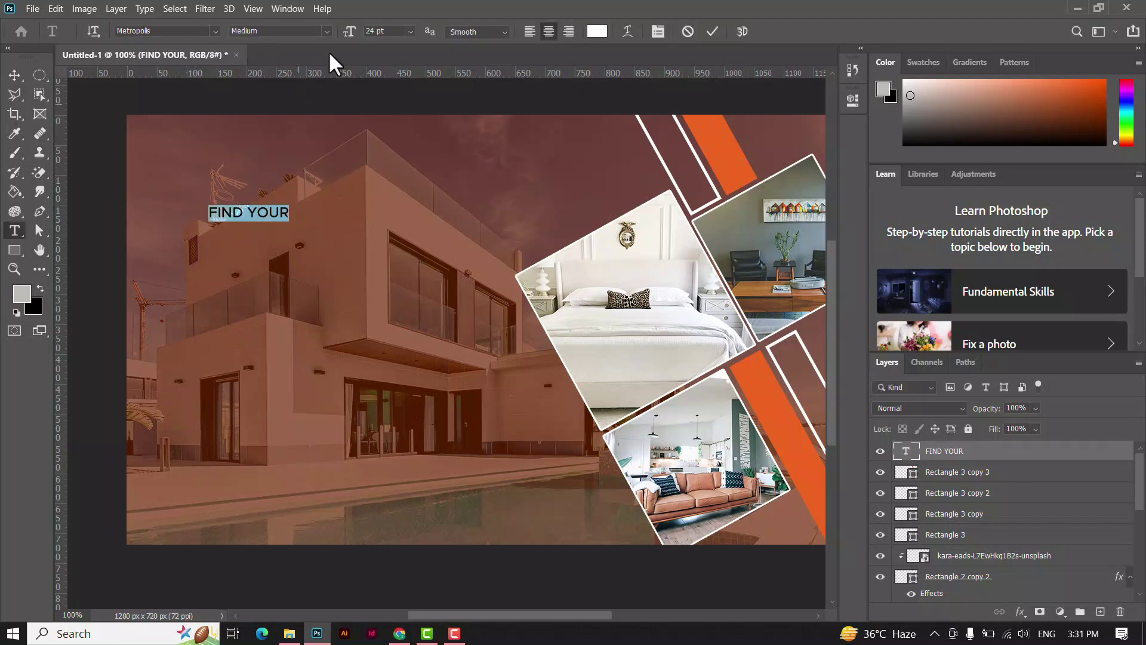
{"action": "left_click", "coordinate": [326, 31]}
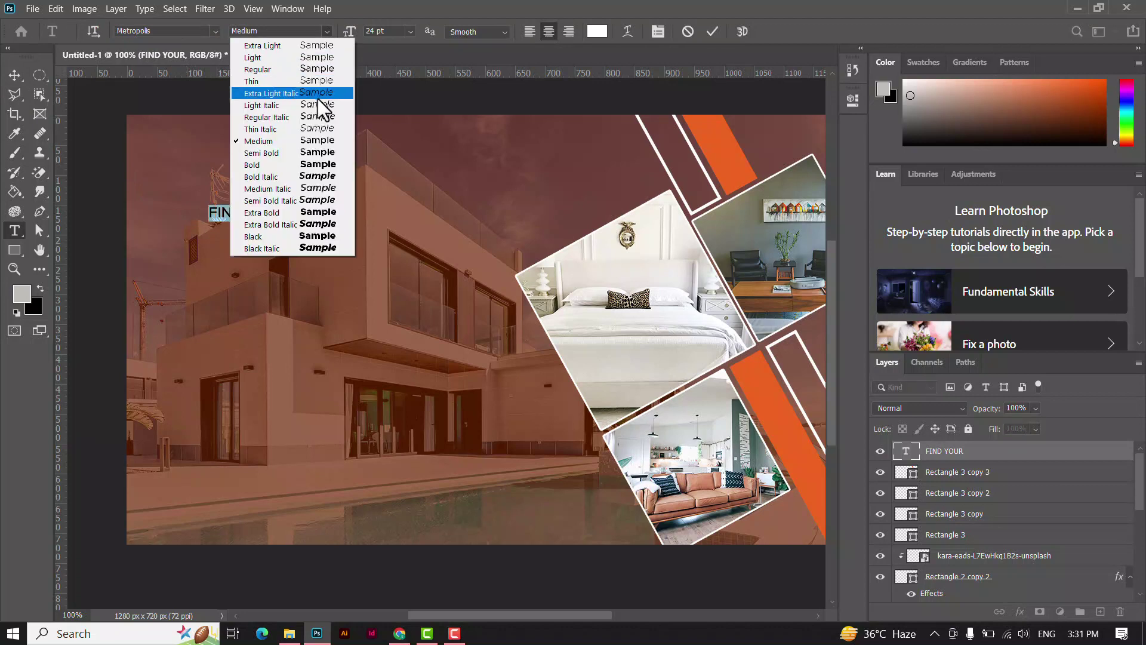
{"action": "left_click", "coordinate": [297, 164]}
{"action": "left_click", "coordinate": [713, 31]}
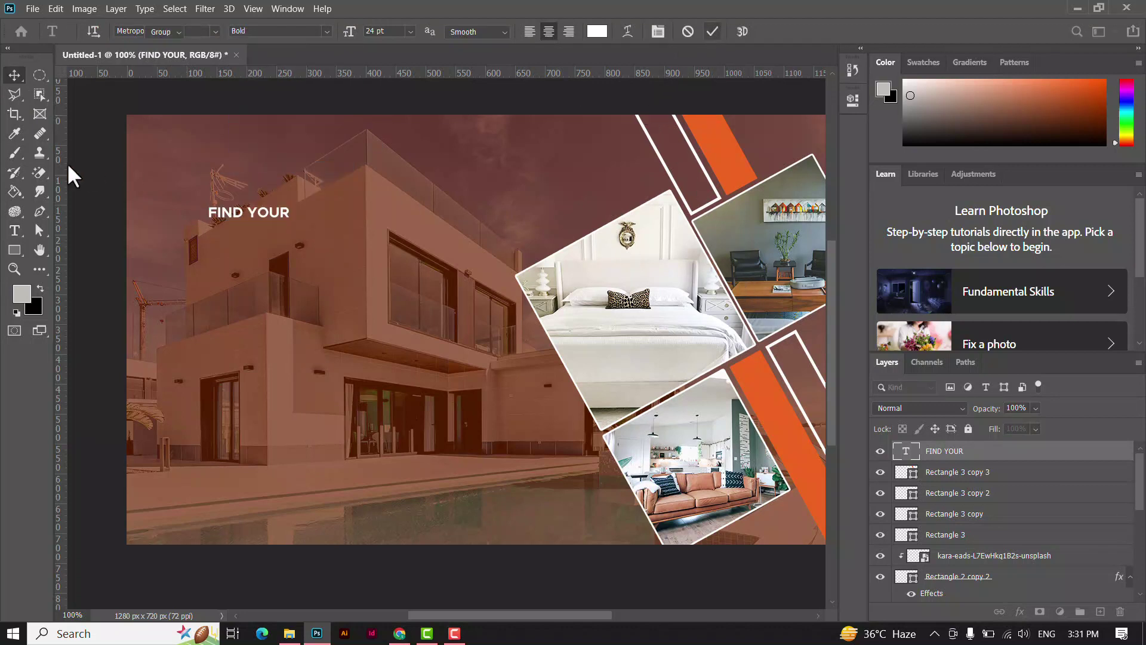
Scale FIND YOUR to about 117% and move it up about 25 px.
{"action": "left_click", "coordinate": [13, 76]}
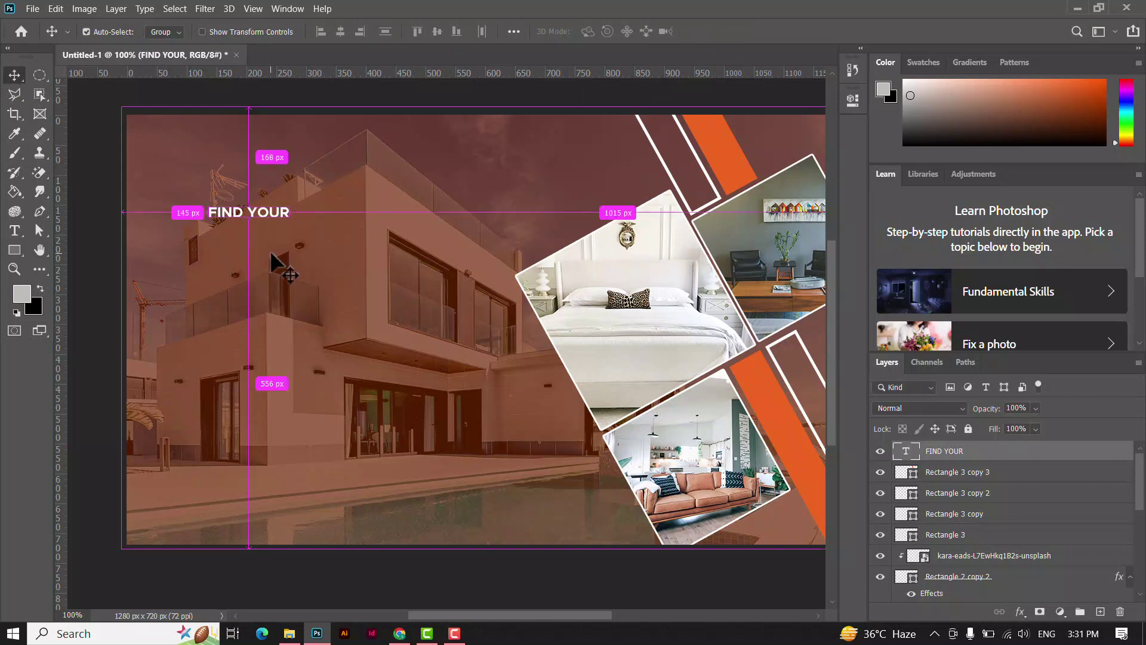
{"action": "key", "text": "ctrl+t"}
{"action": "left_click_drag", "start_coordinate": [292, 199], "coordinate": [304, 203]}
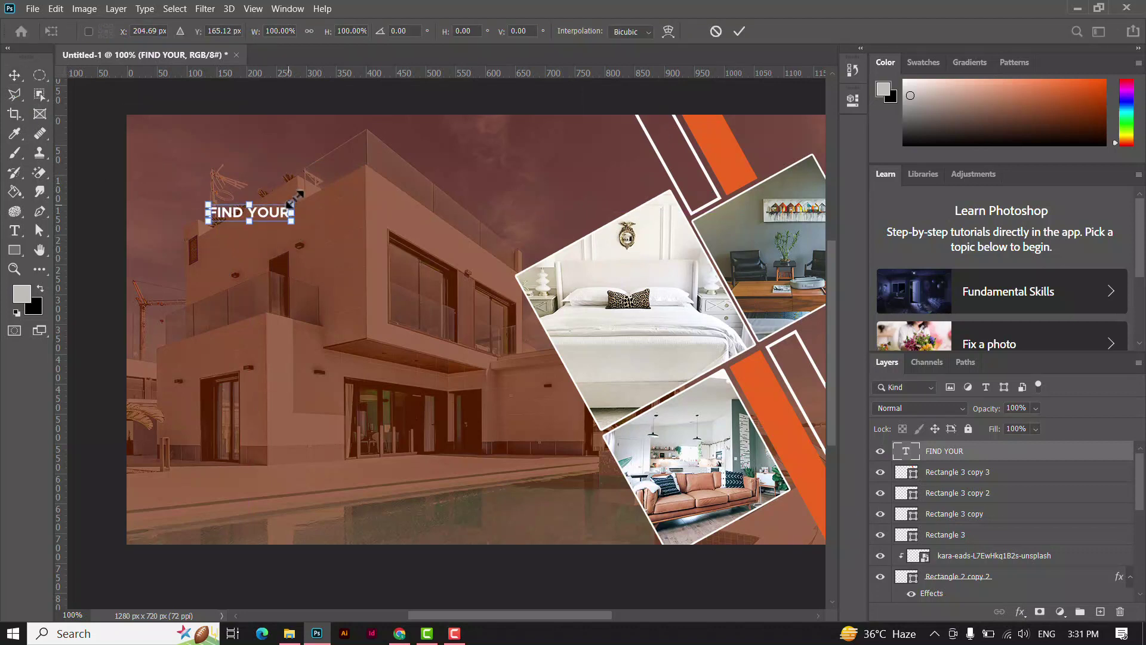
{"action": "left_click", "coordinate": [739, 31]}
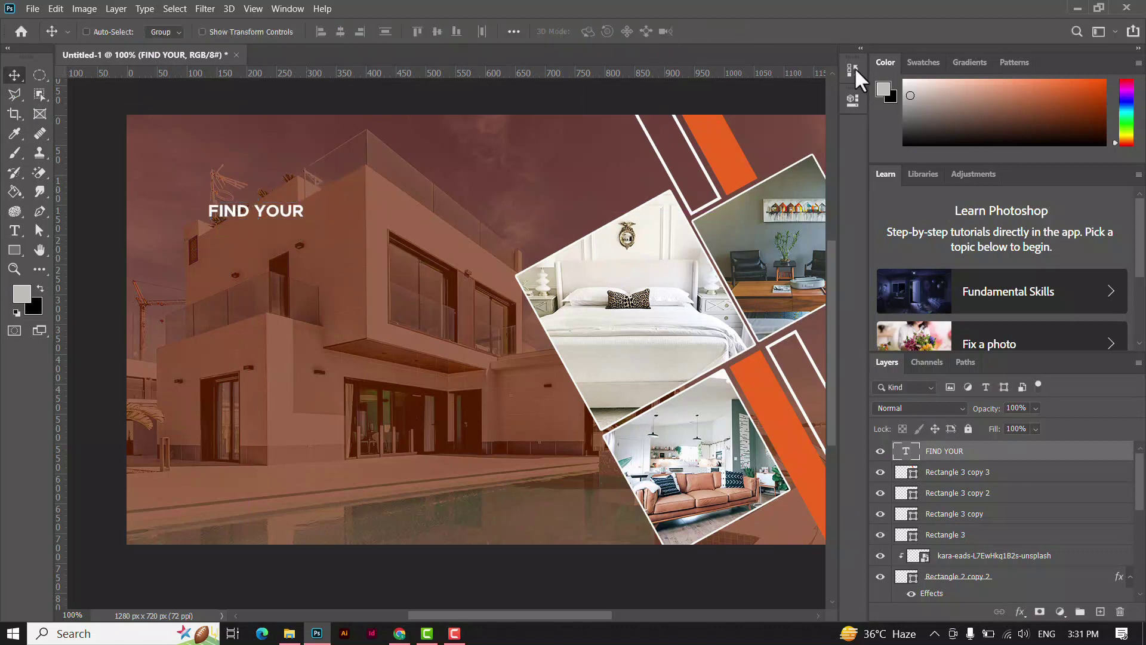
{"action": "right_click", "coordinate": [247, 210]}
{"action": "left_click", "coordinate": [250, 215]}
{"action": "left_click_drag", "start_coordinate": [249, 212], "coordinate": [245, 197]}
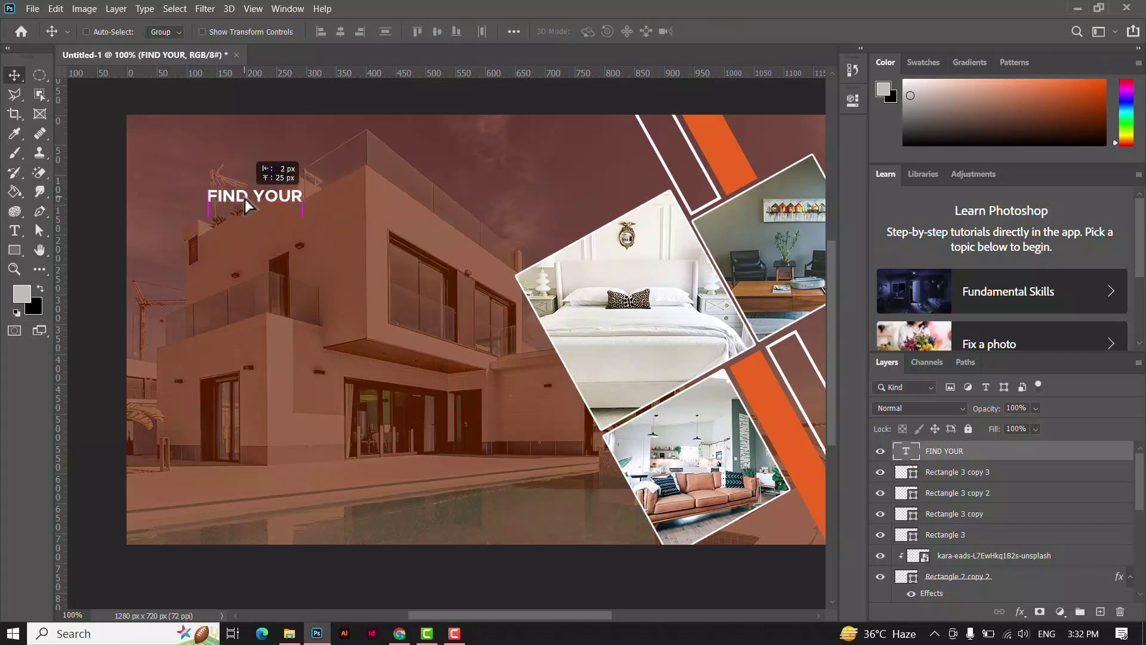
Add a Black-weight 'DREAN HOUSE' text below FIND YOUR, split over two lines.
{"action": "left_click", "coordinate": [14, 231]}
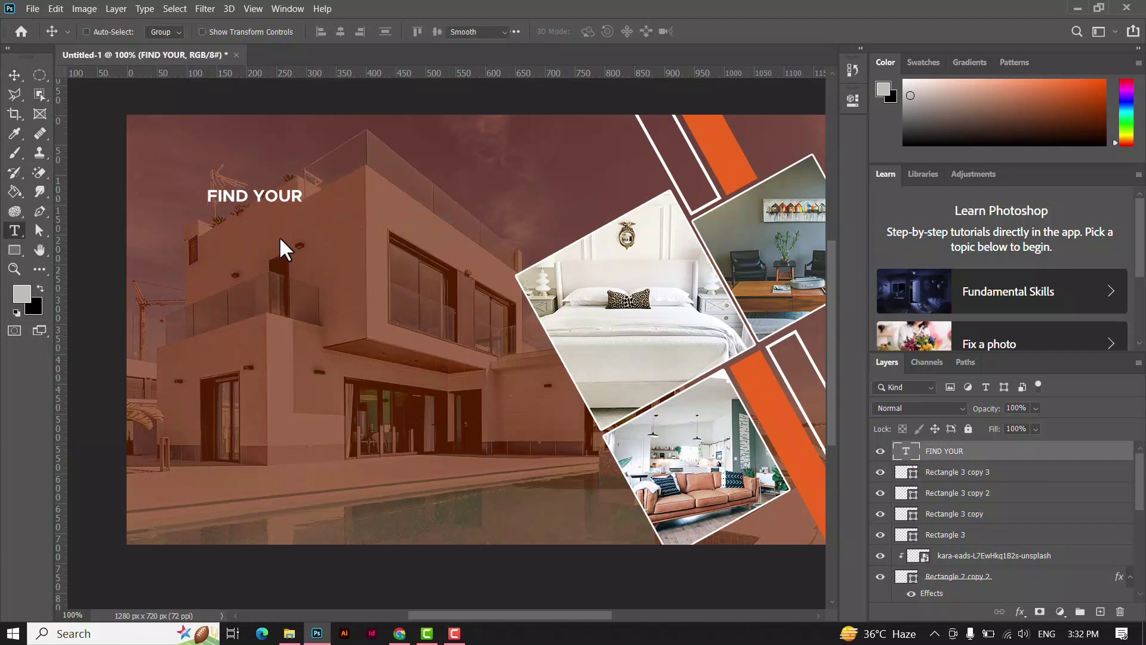
{"action": "left_click", "coordinate": [213, 220]}
{"action": "left_click", "coordinate": [327, 31]}
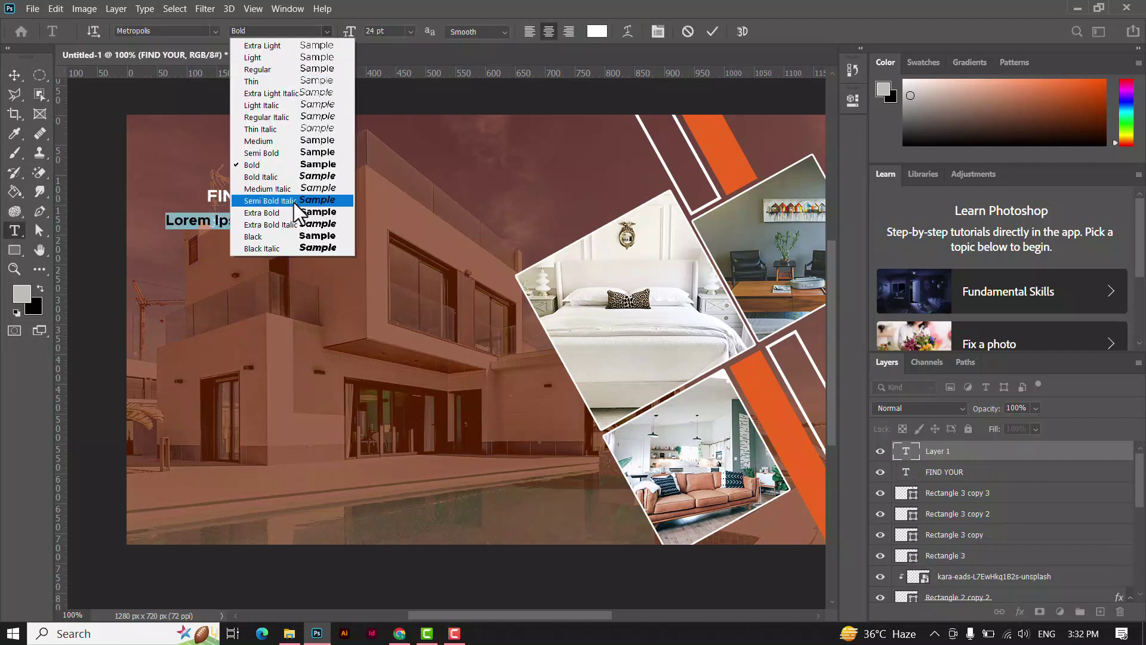
{"action": "left_click", "coordinate": [284, 237]}
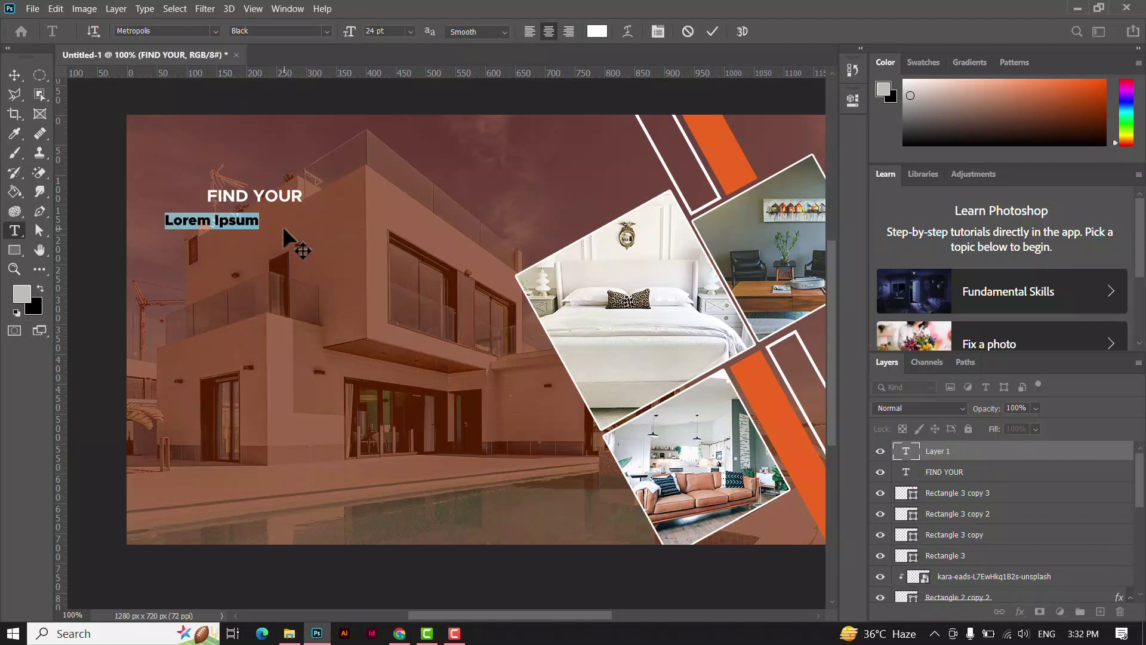
{"action": "key", "text": "BackSpace"}
{"action": "type", "text": "D"}
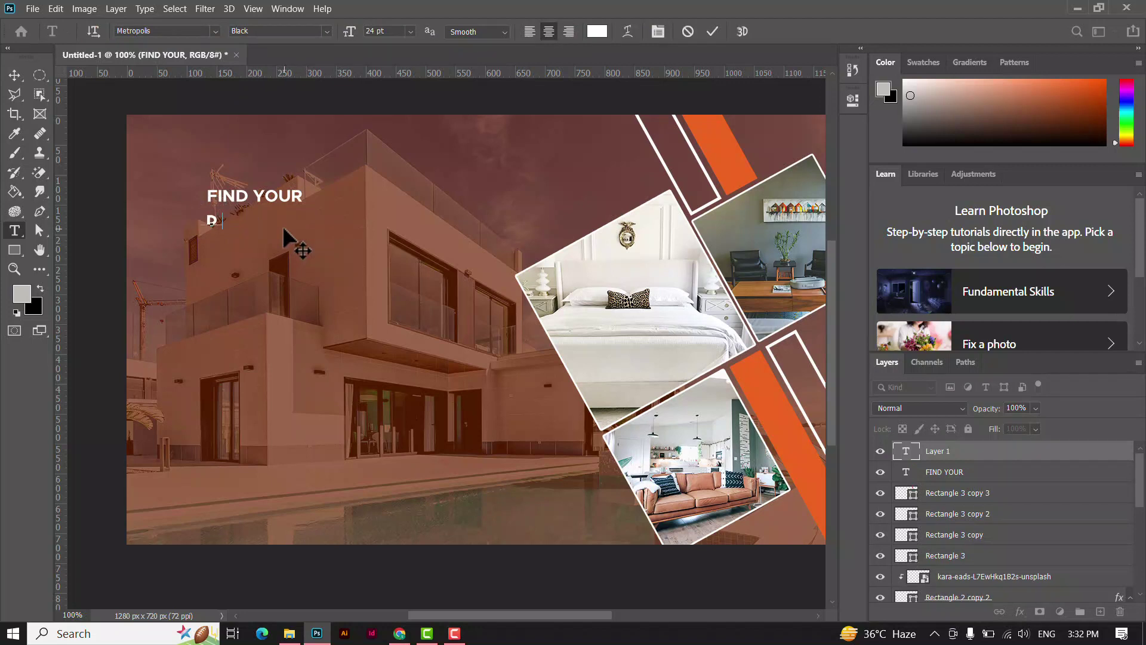
{"action": "type", "text": "REAN"}
{"action": "type", "text": " HOUSE"}
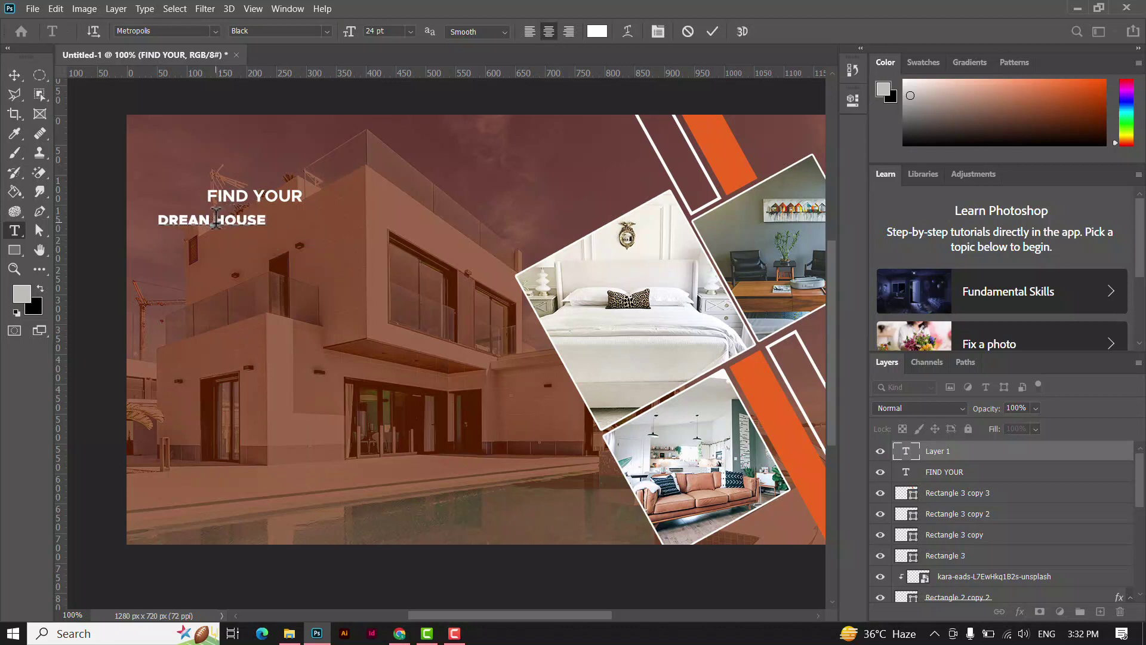
{"action": "key", "text": "Return"}
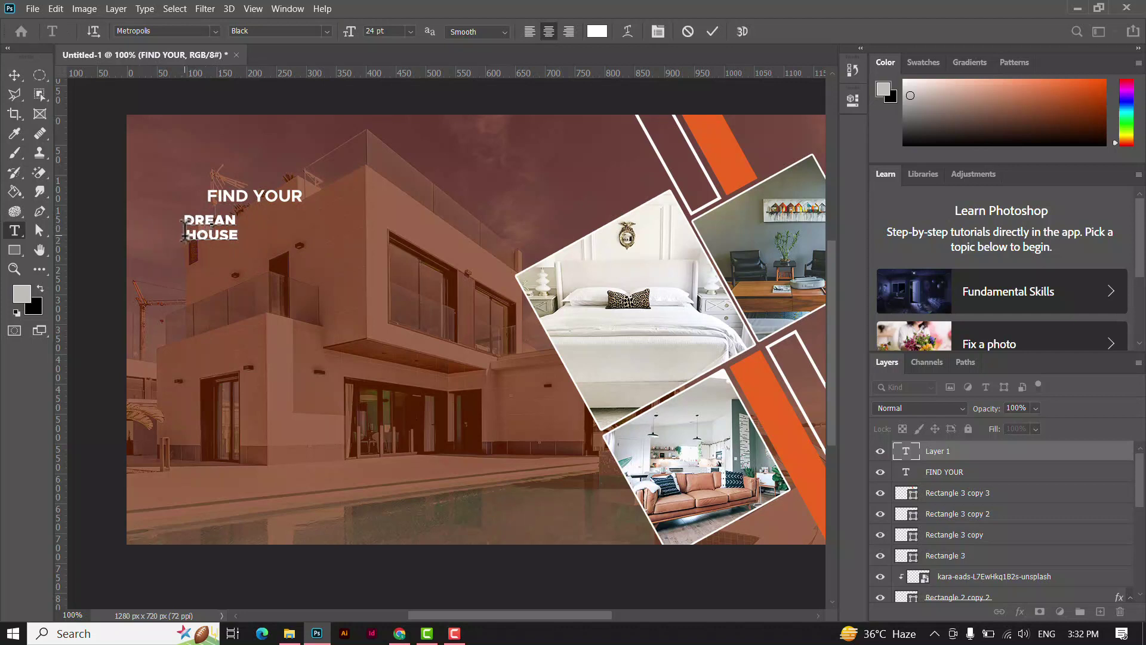
{"action": "key", "text": "BackSpace"}
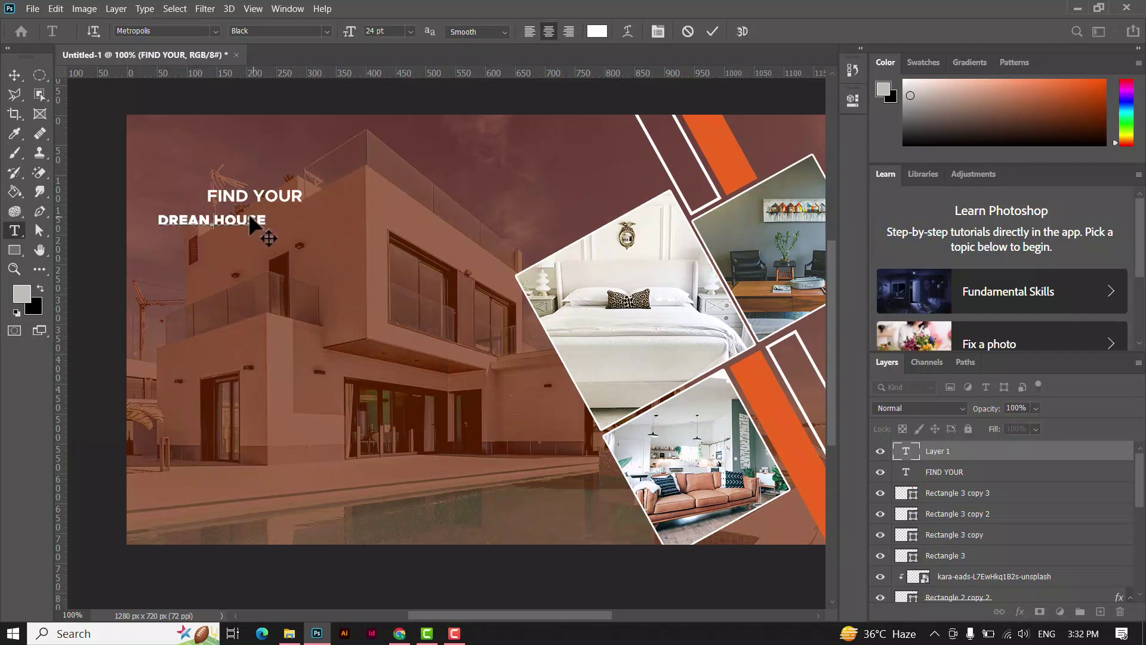
{"action": "key", "text": "Return"}
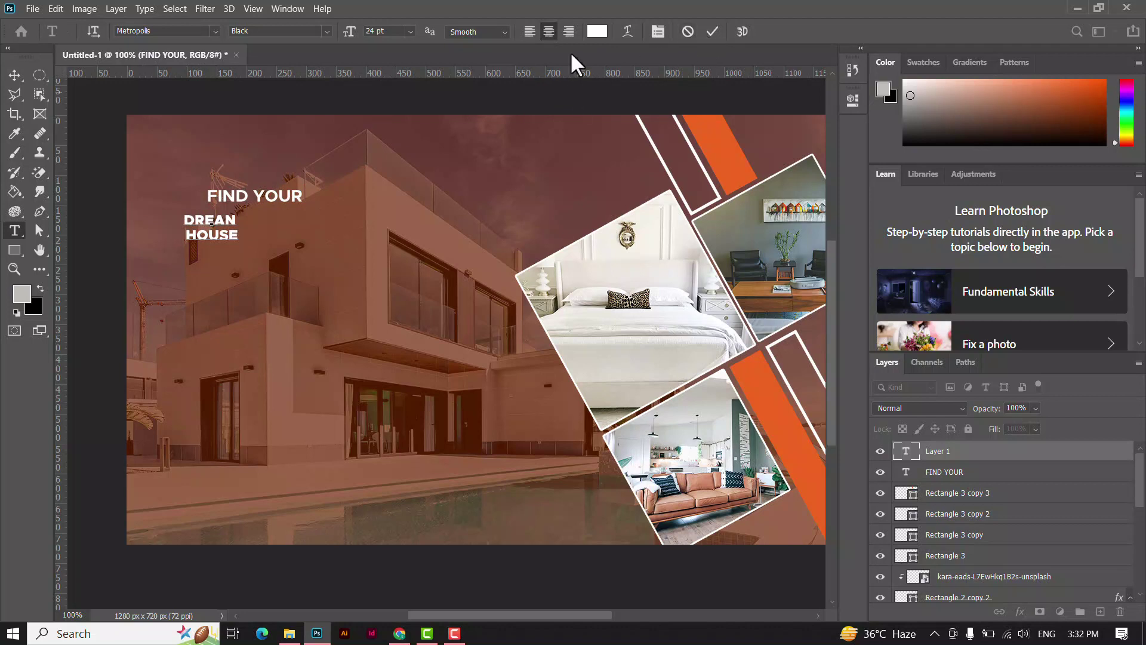
Left-align the two heading lines and commit the text.
{"action": "left_click", "coordinate": [527, 28]}
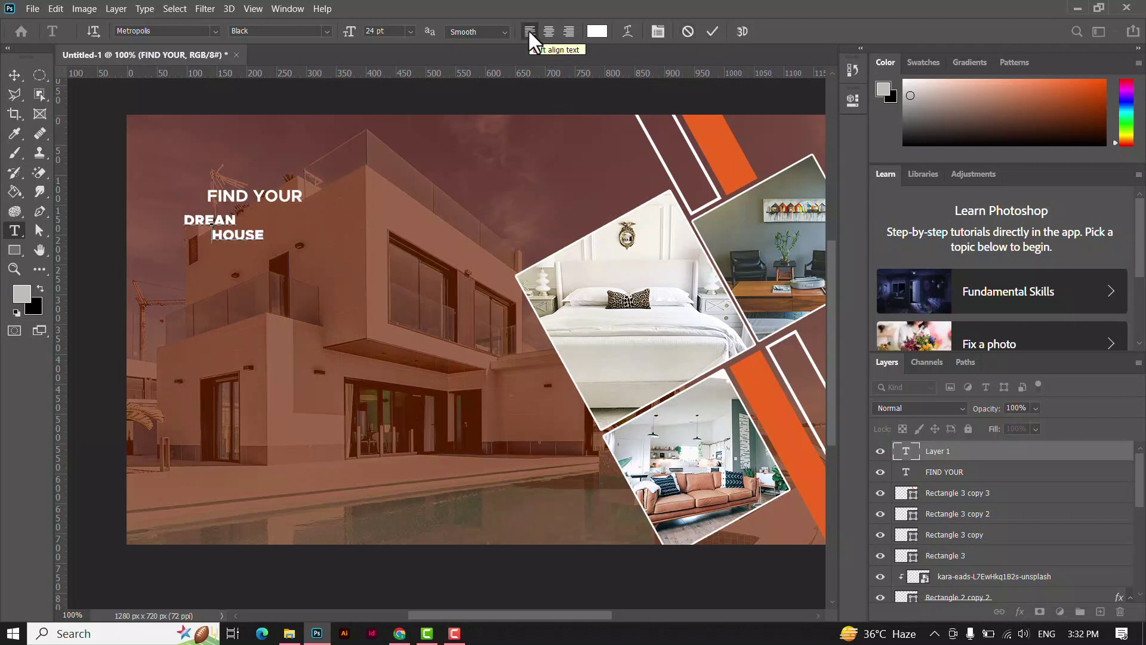
{"action": "key", "text": "ctrl+shift+c"}
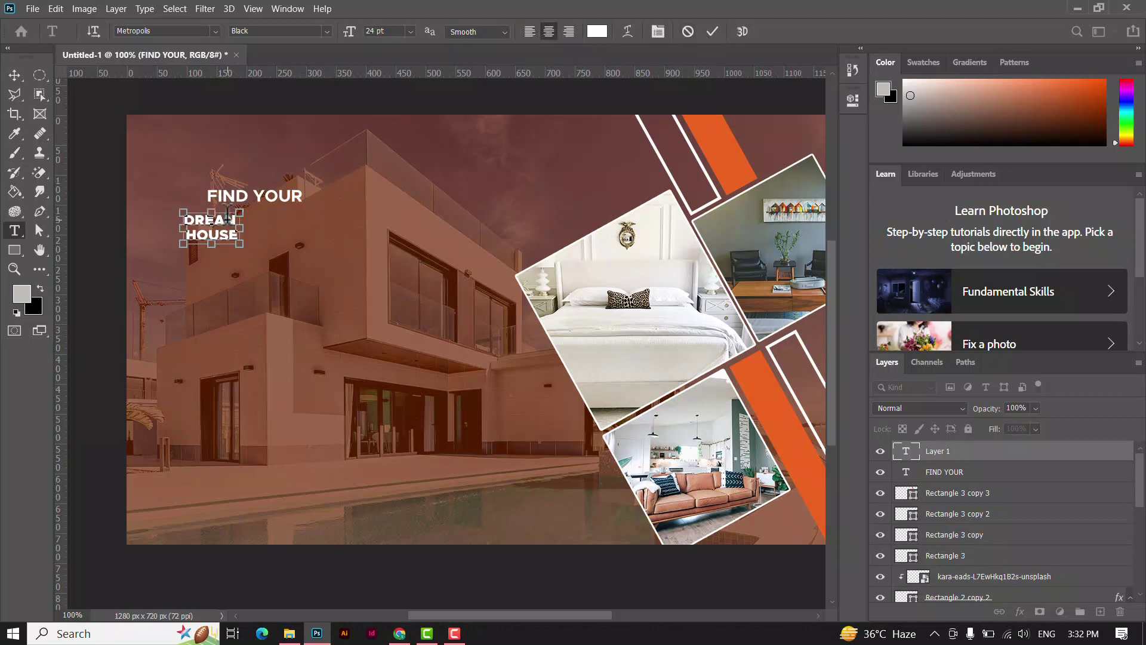
{"action": "key", "text": "ctrl+a"}
{"action": "left_click", "coordinate": [531, 29]}
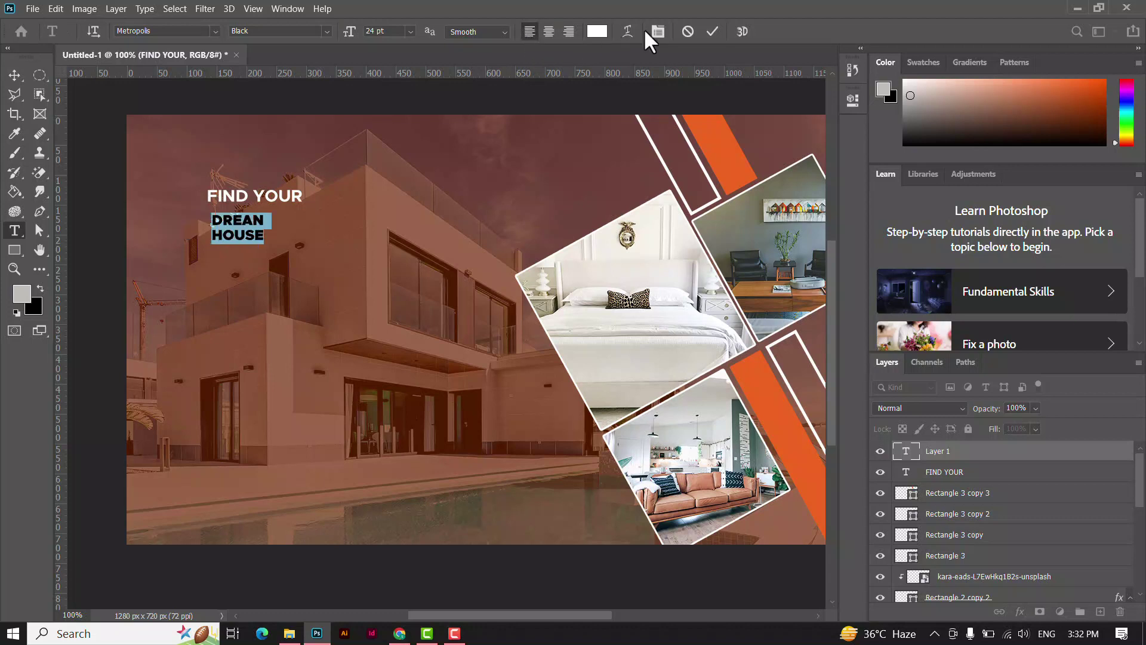
{"action": "left_click", "coordinate": [708, 33]}
{"action": "left_click", "coordinate": [13, 75]}
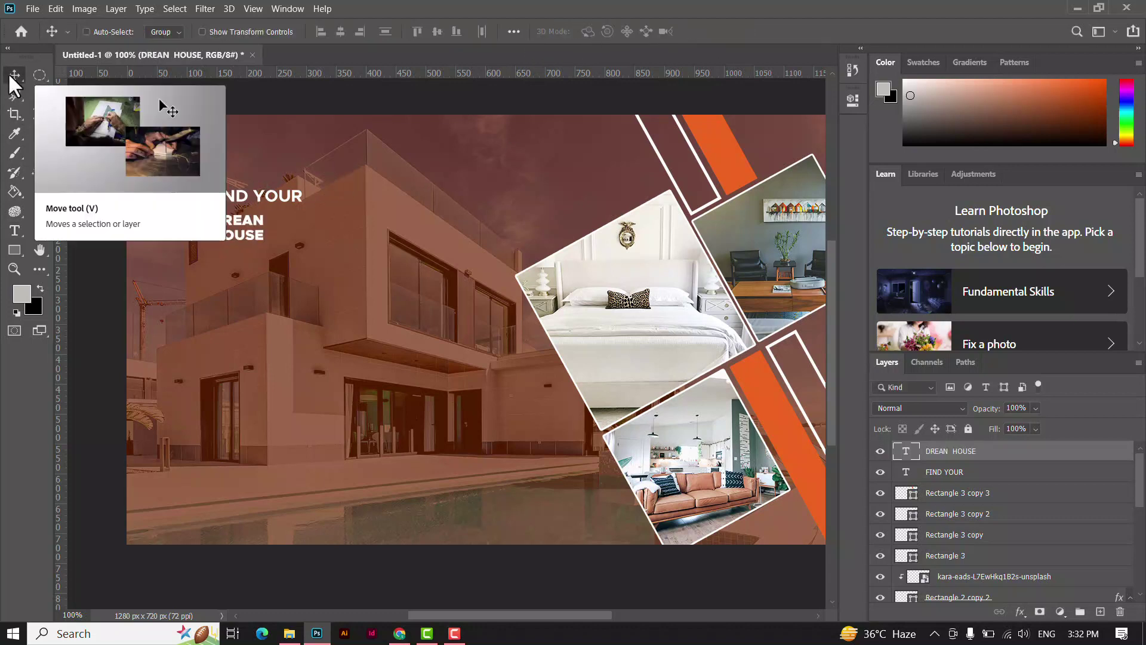
{"action": "key", "text": "ctrl+t"}
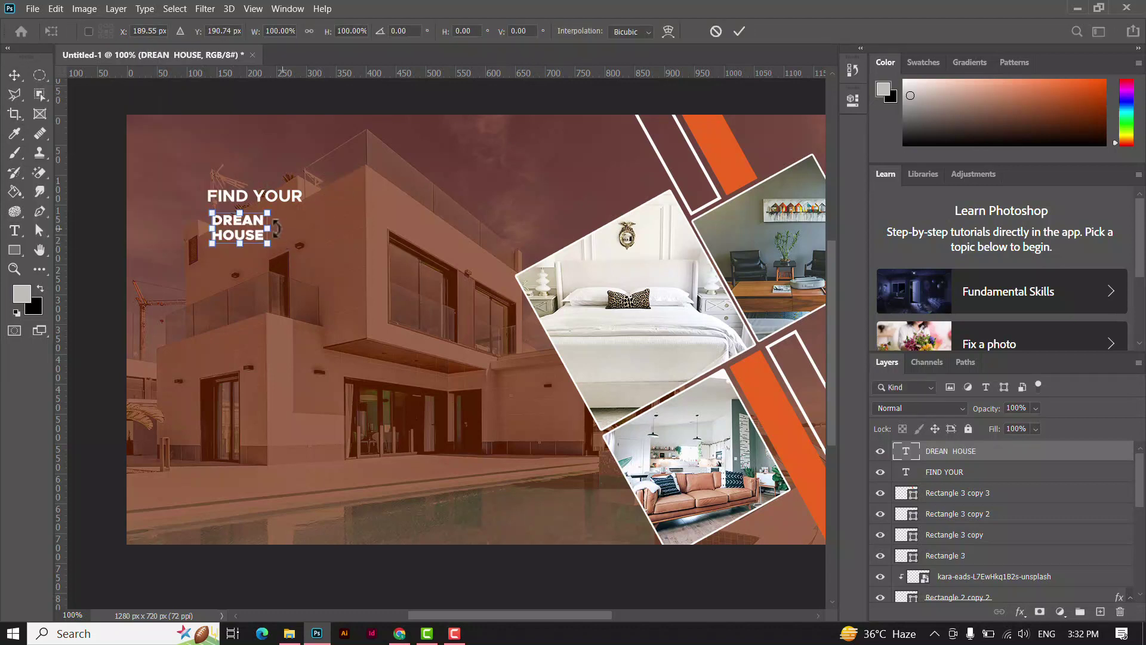
{"action": "left_click", "coordinate": [738, 31]}
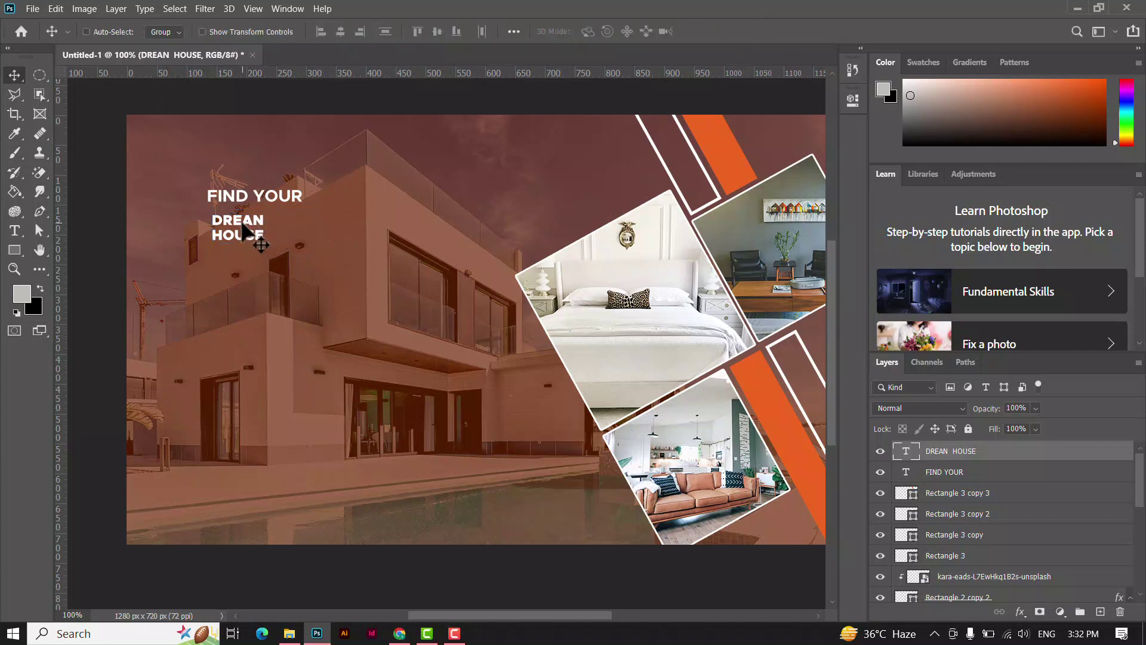
Correct DREAN to DREAM in the heading.
{"action": "key", "text": "t"}
{"action": "left_click", "coordinate": [266, 218]}
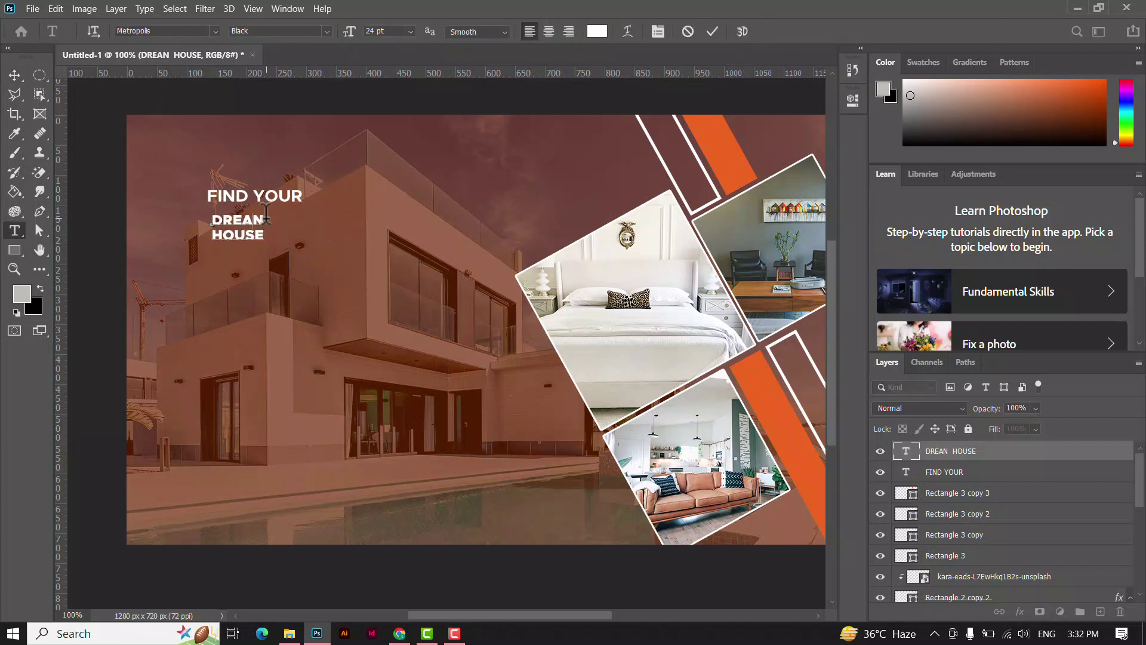
{"action": "key", "text": "BackSpace"}
{"action": "type", "text": "M"}
{"action": "key", "text": "ctrl+t"}
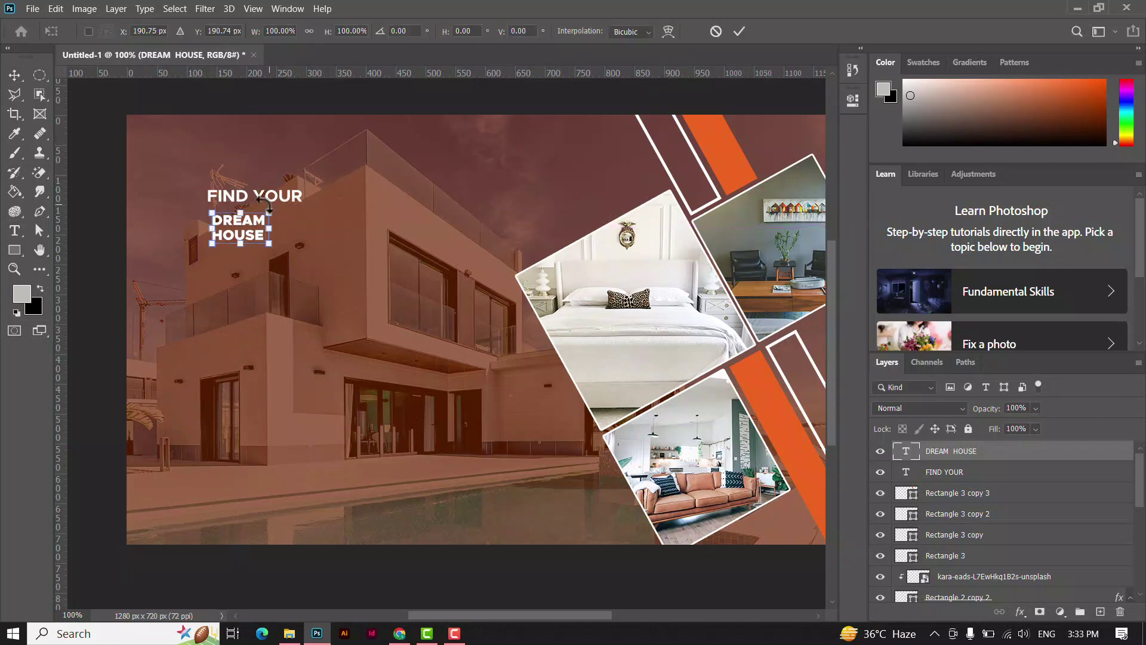
Scale DREAM HOUSE up several times and place it below FIND YOUR.
{"action": "mouse_move", "coordinate": [269, 212]}
{"action": "left_mouse_down"}
{"action": "mouse_move", "coordinate": [460, 157]}
{"action": "mouse_move", "coordinate": [420, 136]}
{"action": "left_mouse_up"}
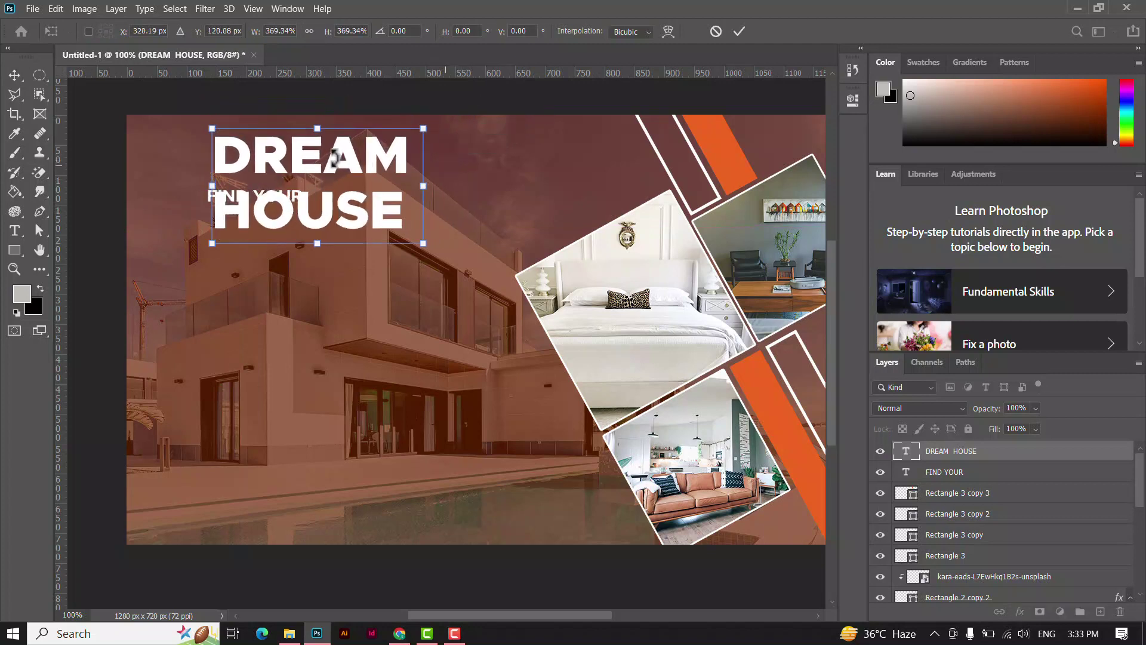
{"action": "left_click_drag", "start_coordinate": [326, 191], "coordinate": [310, 249]}
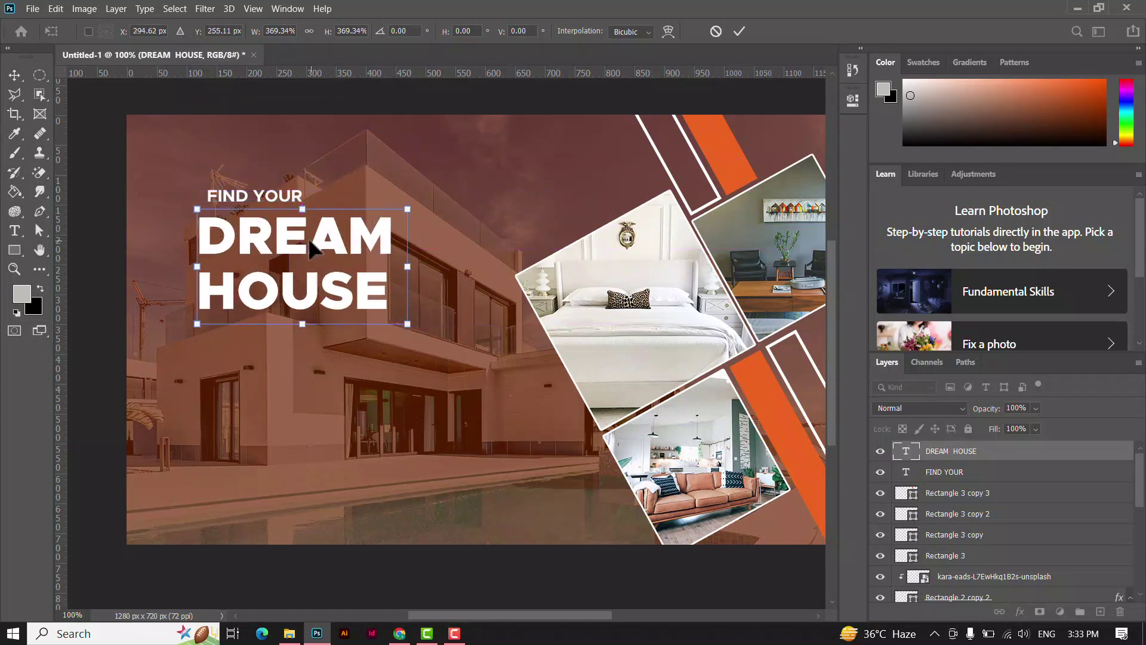
{"action": "key", "text": "Return"}
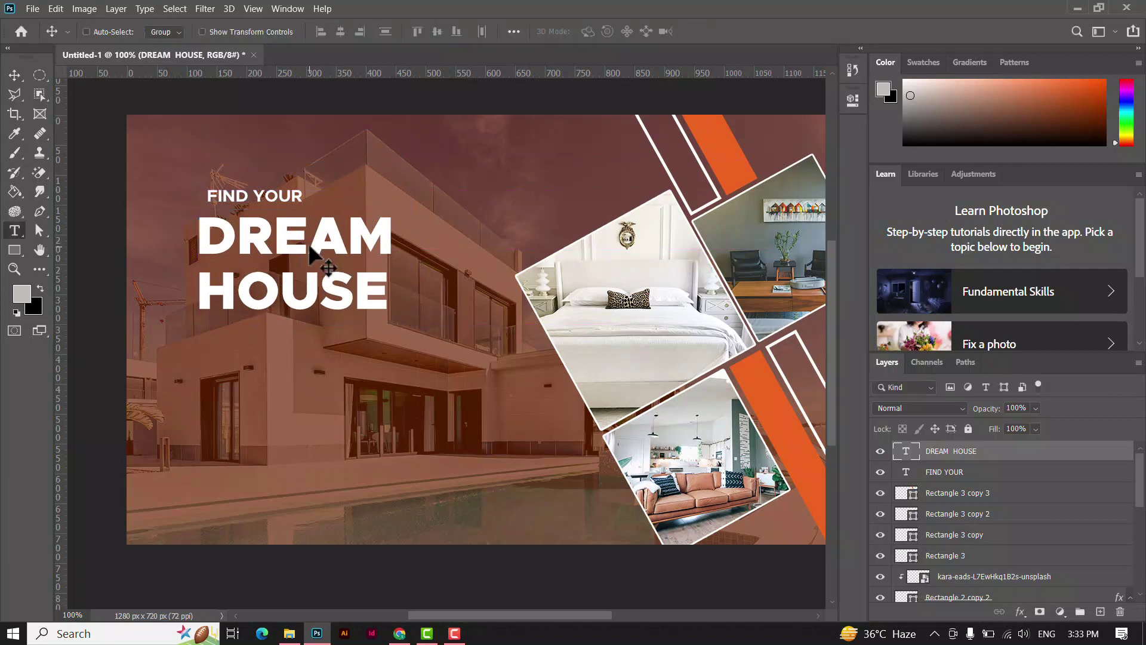
Tighten DREAM HOUSE's line spacing and nudge it up about 10 px.
{"action": "key", "text": "t"}
{"action": "key", "text": "Return"}
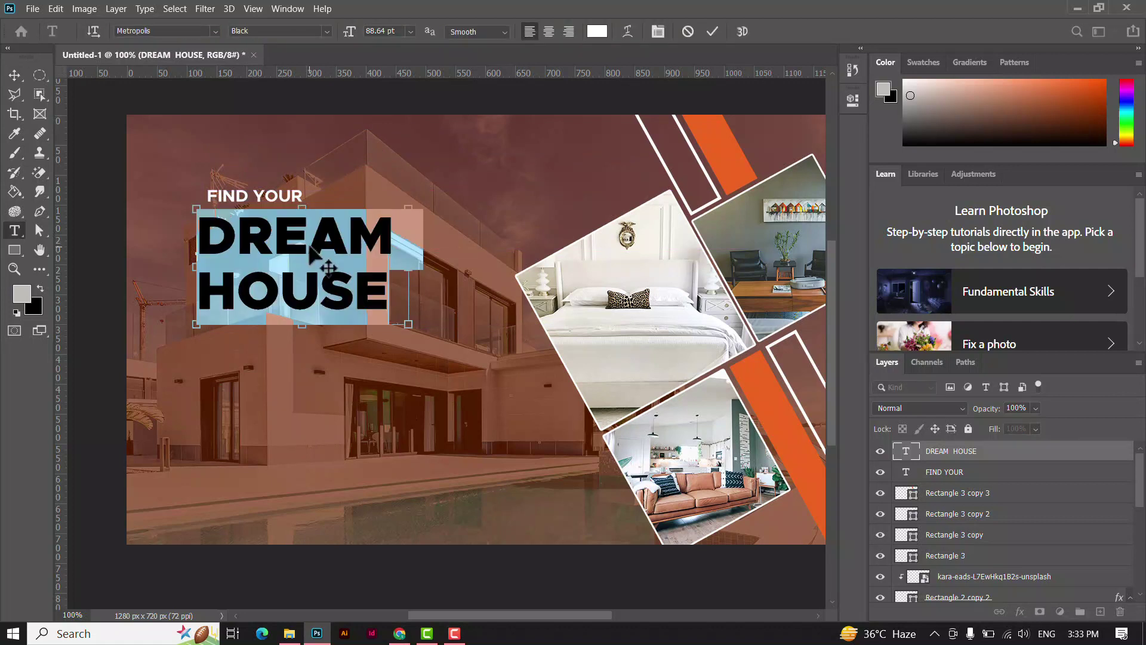
{"action": "key", "text": "alt+Up"}
{"action": "key", "text": "alt+Up"}
{"action": "key", "text": "alt+Up"}
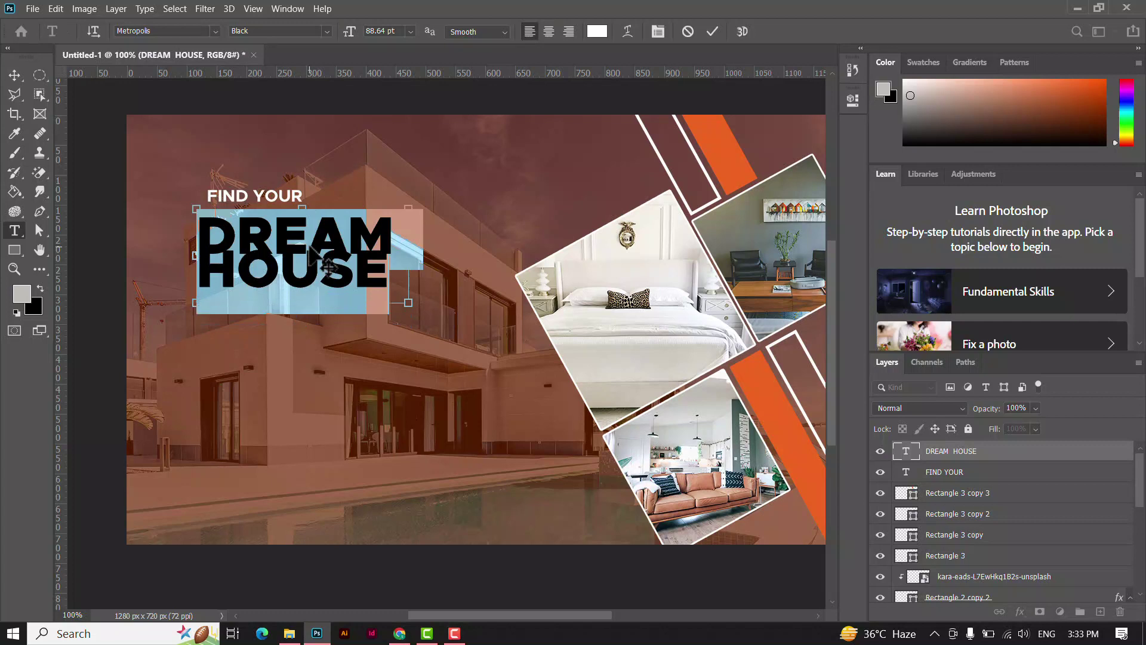
{"action": "left_click", "coordinate": [710, 31]}
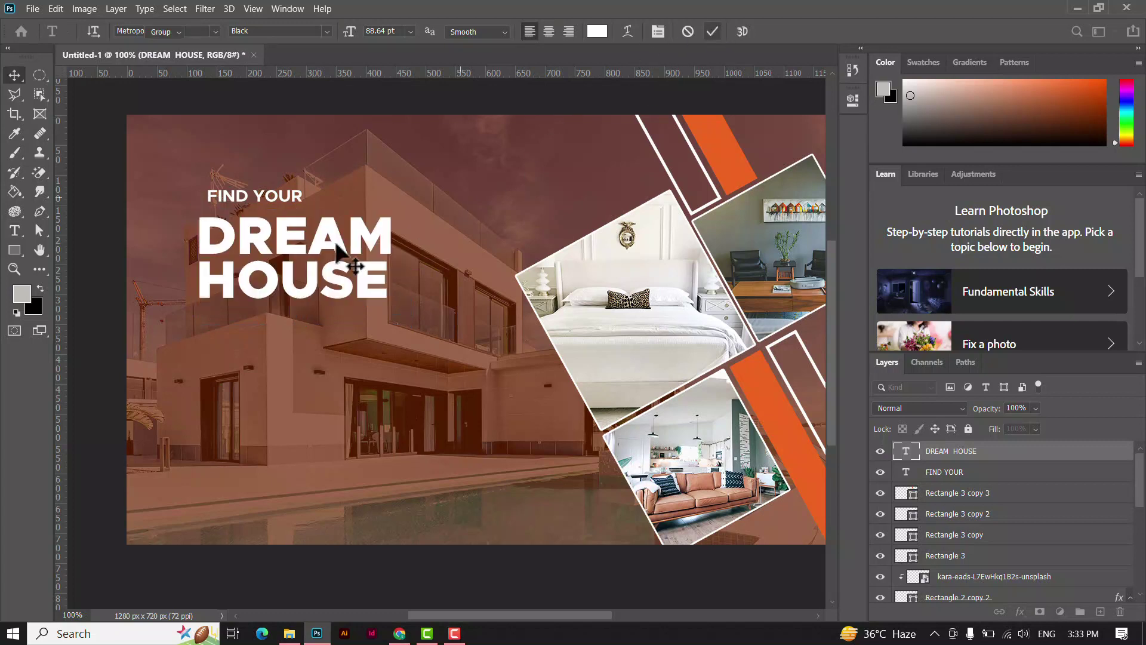
{"action": "key", "text": "v"}
{"action": "left_click_drag", "start_coordinate": [245, 247], "coordinate": [250, 230]}
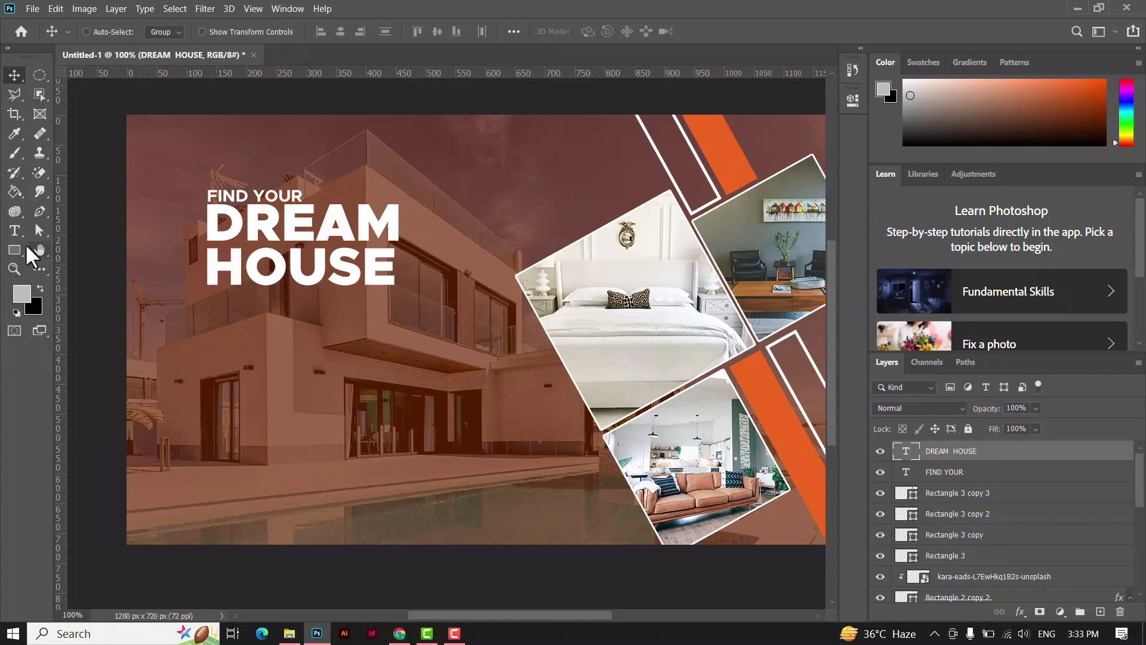
Add a Regular 10 pt Lorem ipsum paragraph box under DREAM HOUSE, moved up closer.
{"action": "key", "text": "t"}
{"action": "left_click_drag", "start_coordinate": [208, 310], "coordinate": [480, 357]}
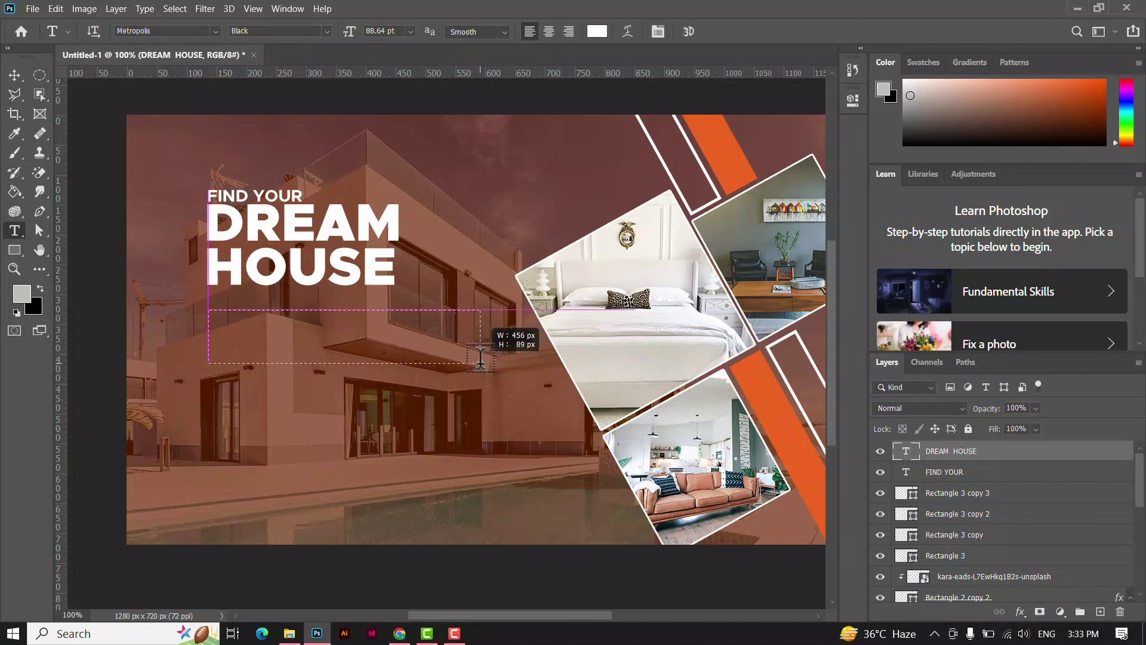
{"action": "left_click_drag", "start_coordinate": [480, 357], "coordinate": [480, 361]}
{"action": "left_click", "coordinate": [325, 31]}
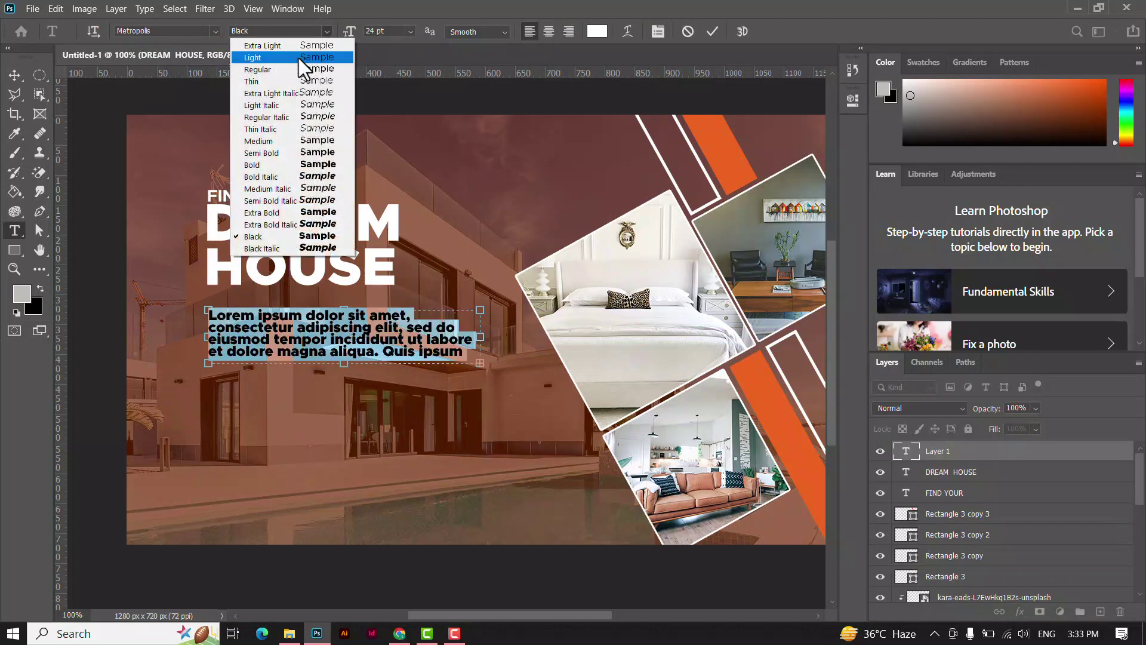
{"action": "left_click", "coordinate": [289, 67]}
{"action": "left_click", "coordinate": [411, 31]}
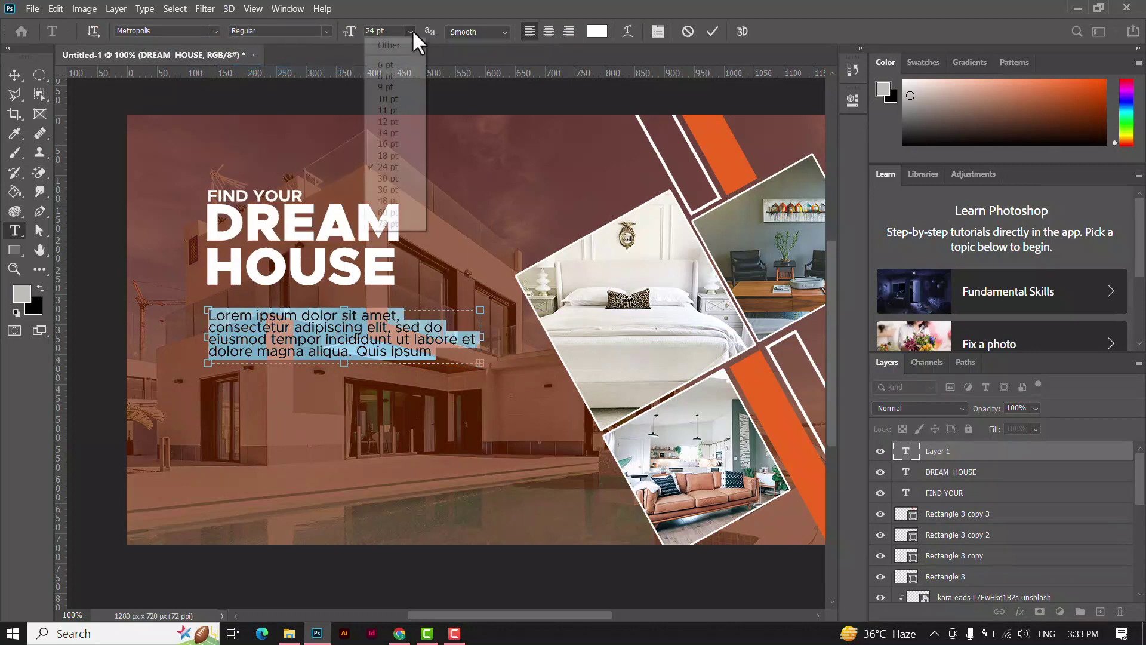
{"action": "left_click", "coordinate": [392, 76]}
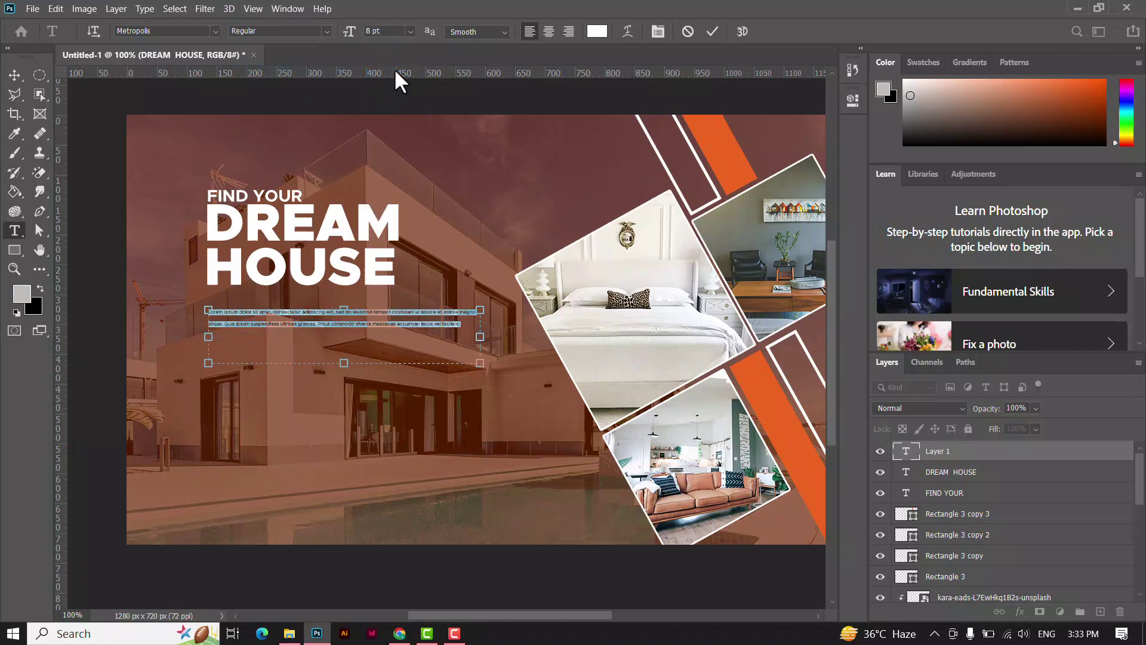
{"action": "left_click", "coordinate": [412, 31]}
{"action": "left_click", "coordinate": [392, 94]}
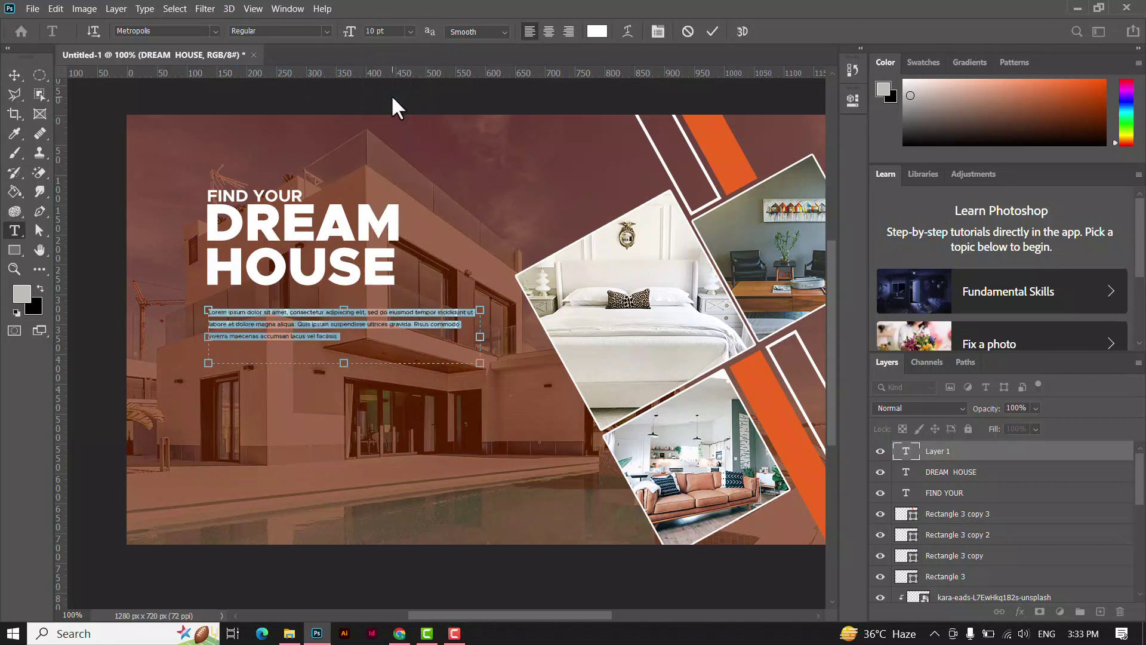
{"action": "left_click", "coordinate": [710, 31]}
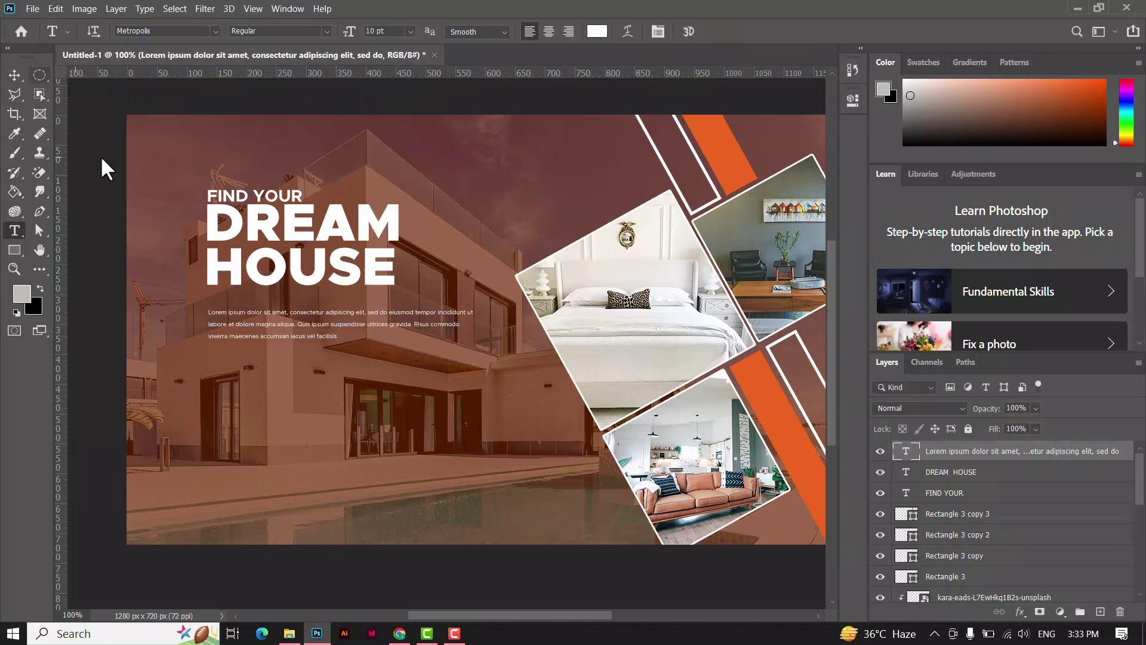
{"action": "left_click", "coordinate": [14, 74]}
{"action": "left_click_drag", "start_coordinate": [281, 324], "coordinate": [281, 313]}
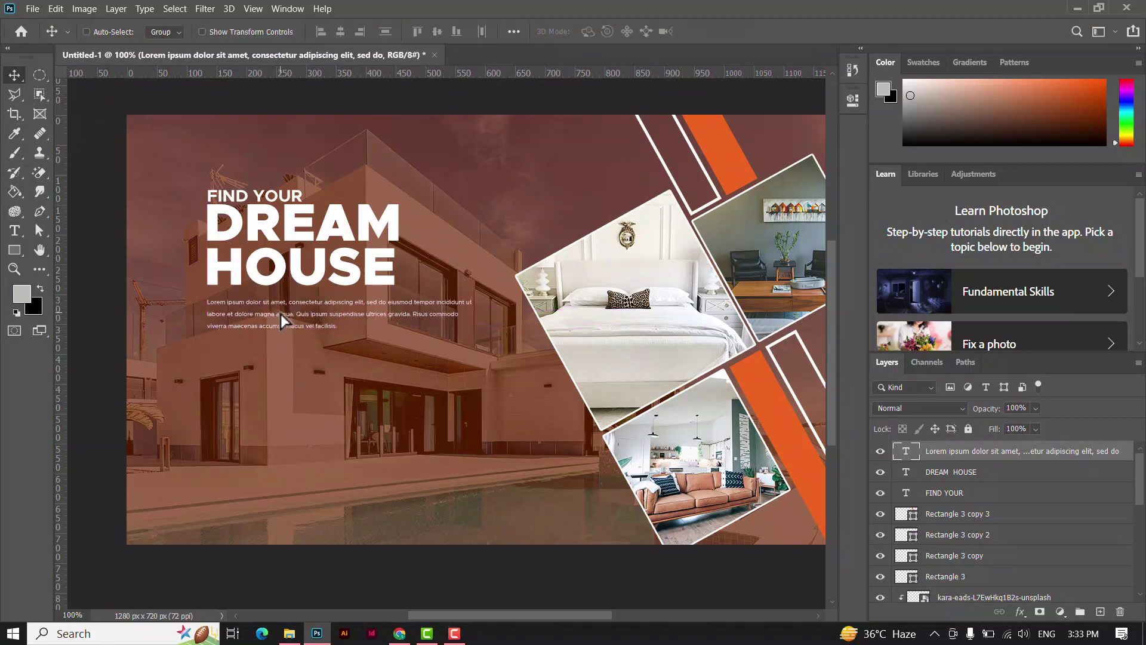
Draw a small 17 px circle with the Ellipse Tool below the paragraph.
{"action": "key", "text": "Up"}
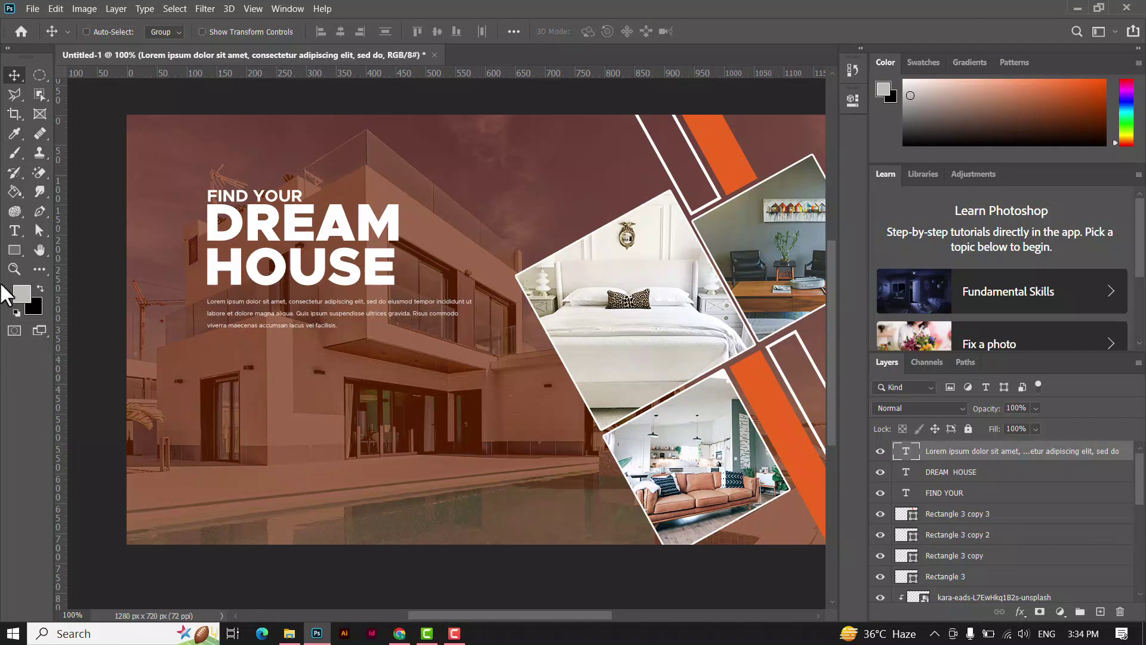
{"action": "left_click", "coordinate": [13, 247]}
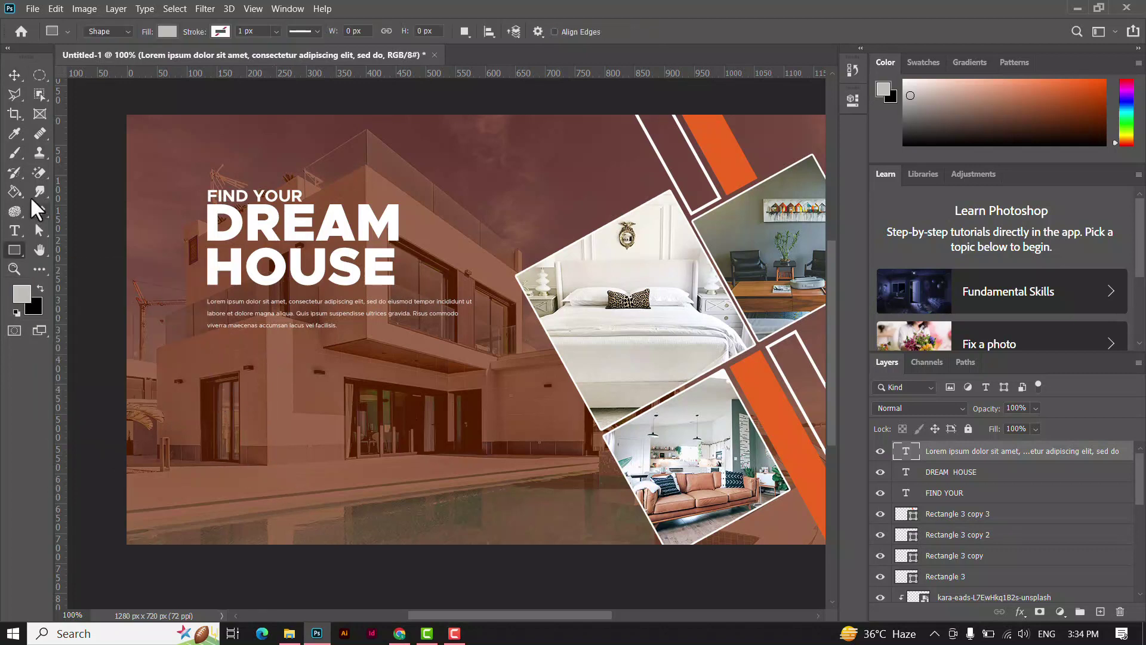
{"action": "right_click", "coordinate": [14, 249]}
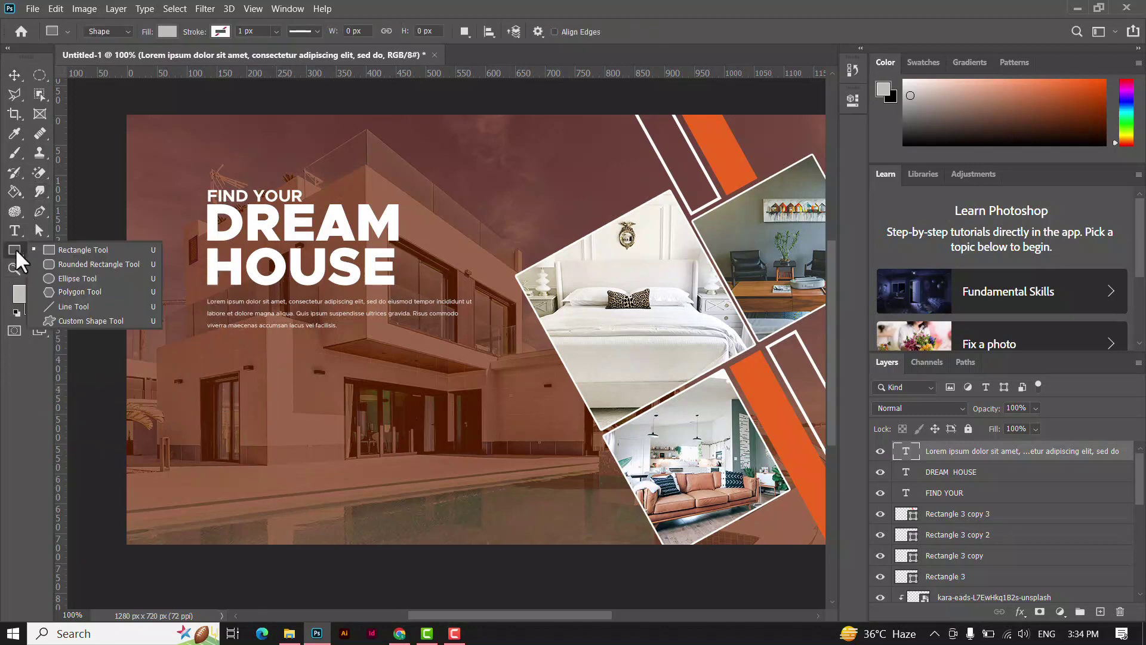
{"action": "left_click", "coordinate": [60, 277]}
{"action": "left_click_drag", "start_coordinate": [206, 367], "coordinate": [217, 377]}
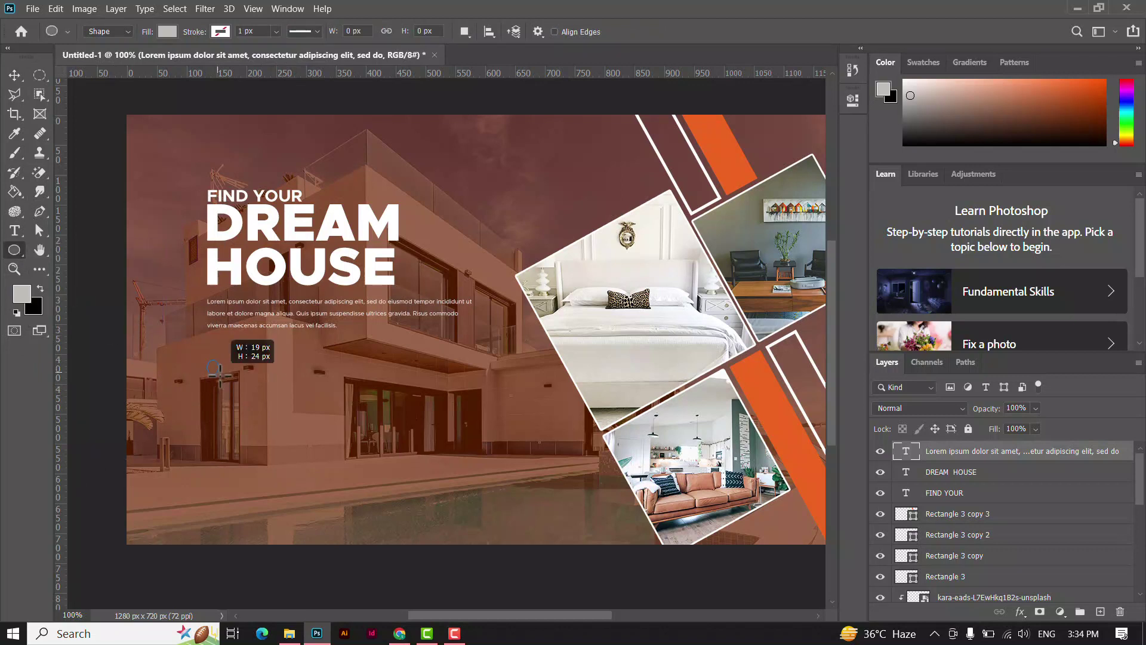
{"action": "key", "text": "space"}
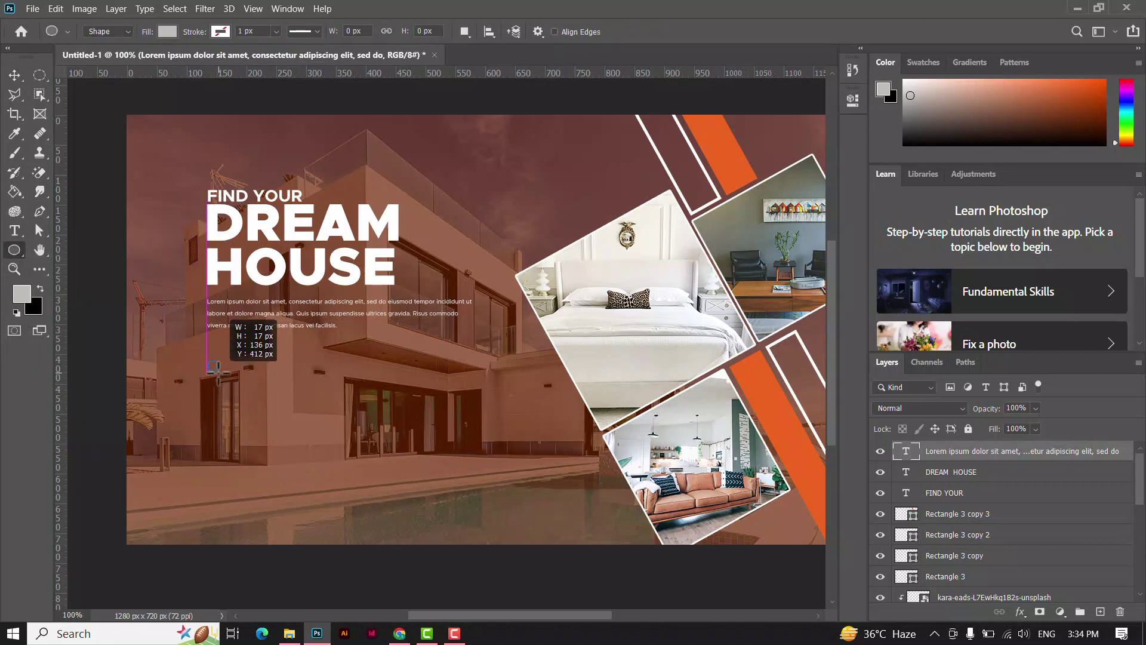
{"action": "left_click_drag", "start_coordinate": [217, 377], "coordinate": [217, 377]}
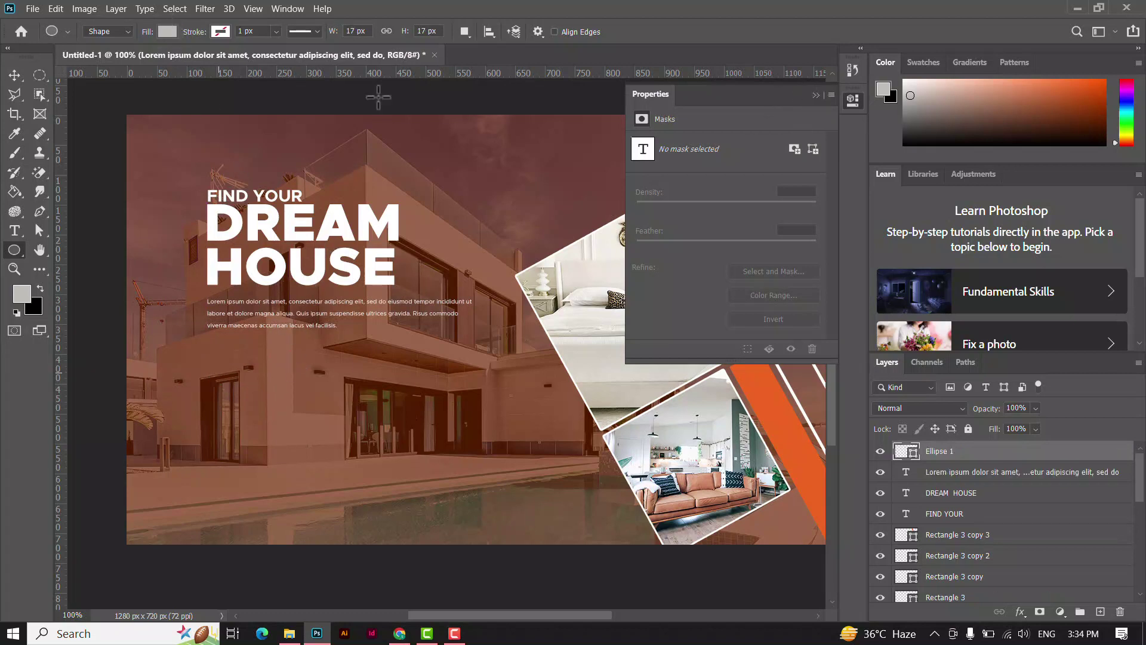
Fill the circle with white and close the Properties panel.
{"action": "key", "text": "v"}
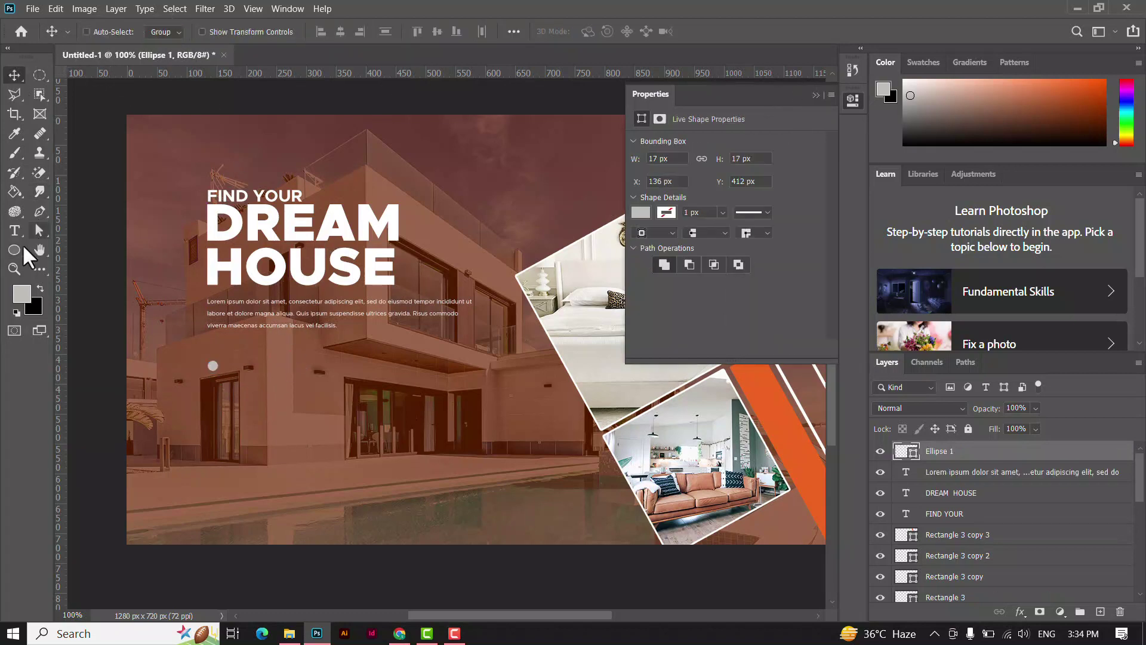
{"action": "left_click", "coordinate": [22, 246]}
{"action": "left_click", "coordinate": [169, 29]}
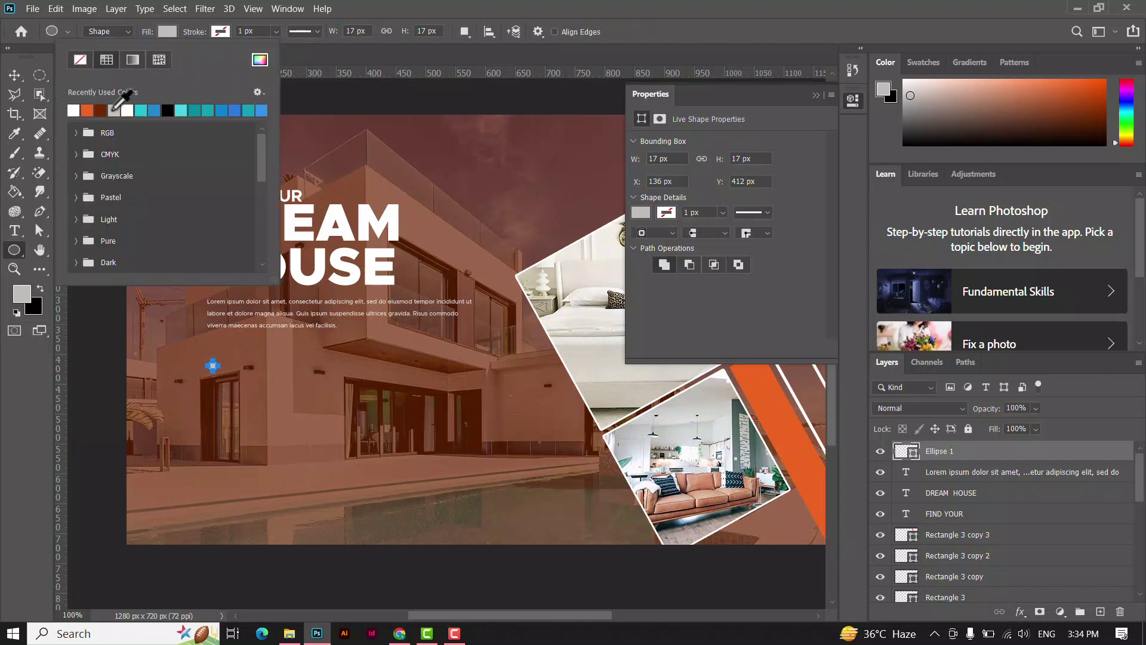
{"action": "left_click", "coordinate": [75, 109]}
{"action": "left_click", "coordinate": [12, 74]}
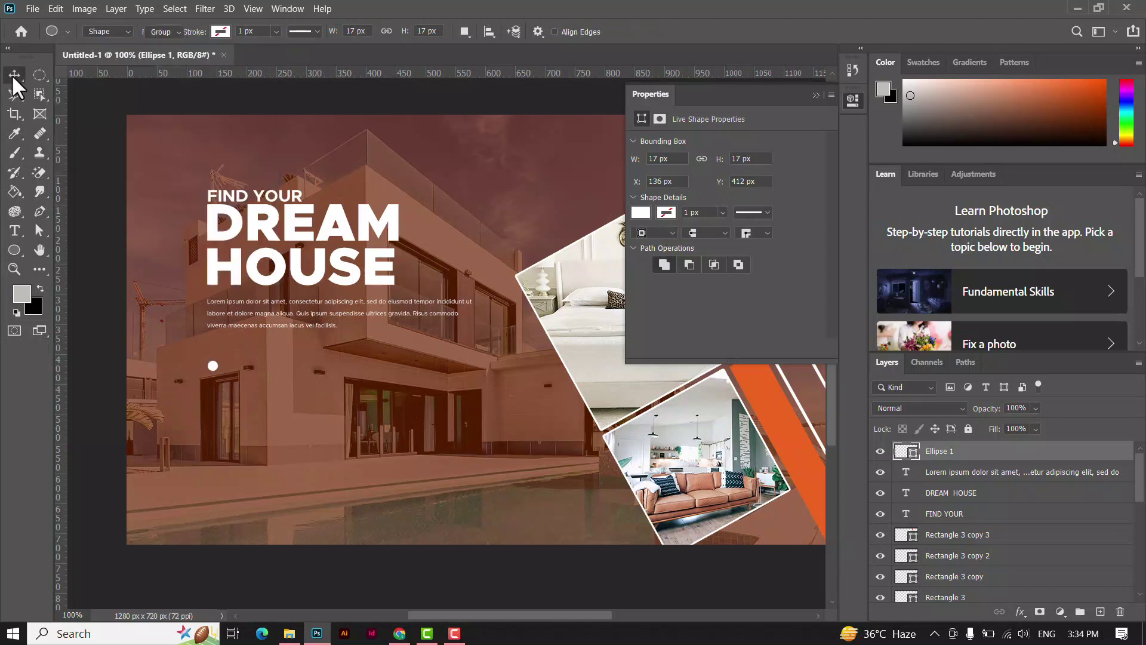
{"action": "left_click", "coordinate": [815, 95]}
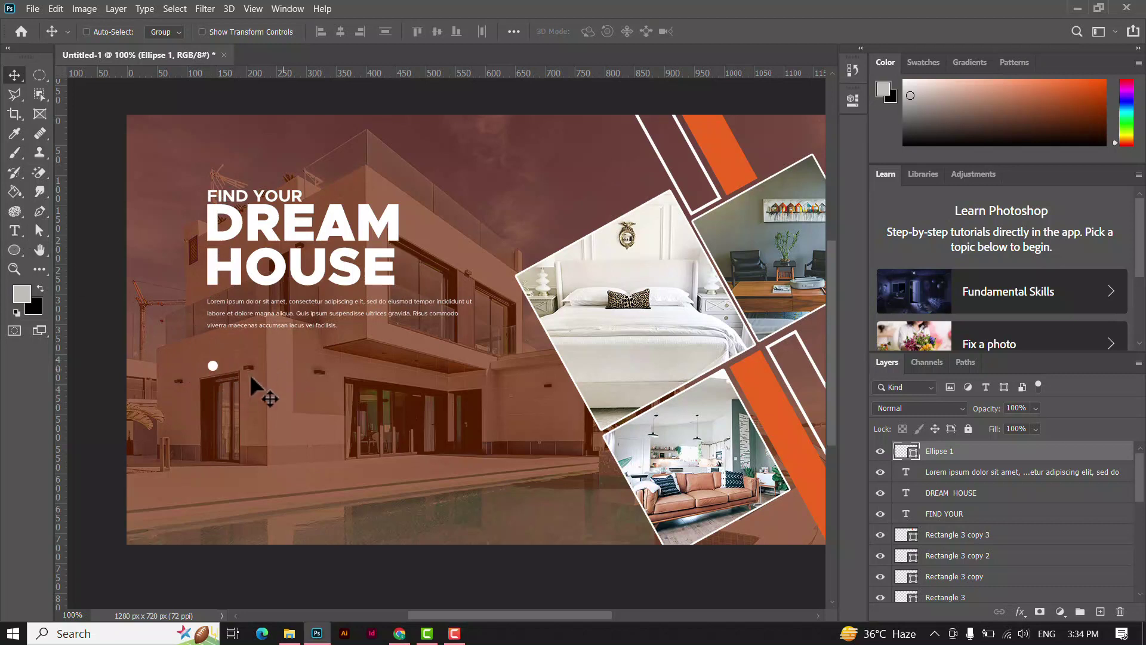
{"action": "left_click", "coordinate": [13, 230]}
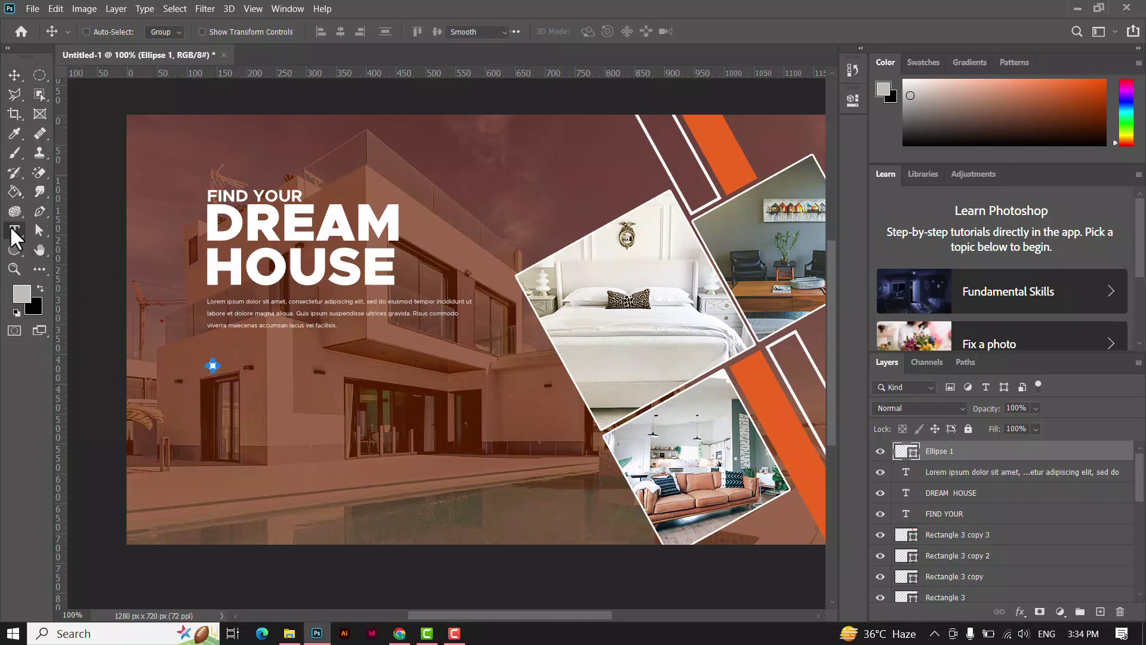
Add a 12 pt '2 Bed Rooms' text line beside the white bullet.
{"action": "left_click", "coordinate": [254, 368]}
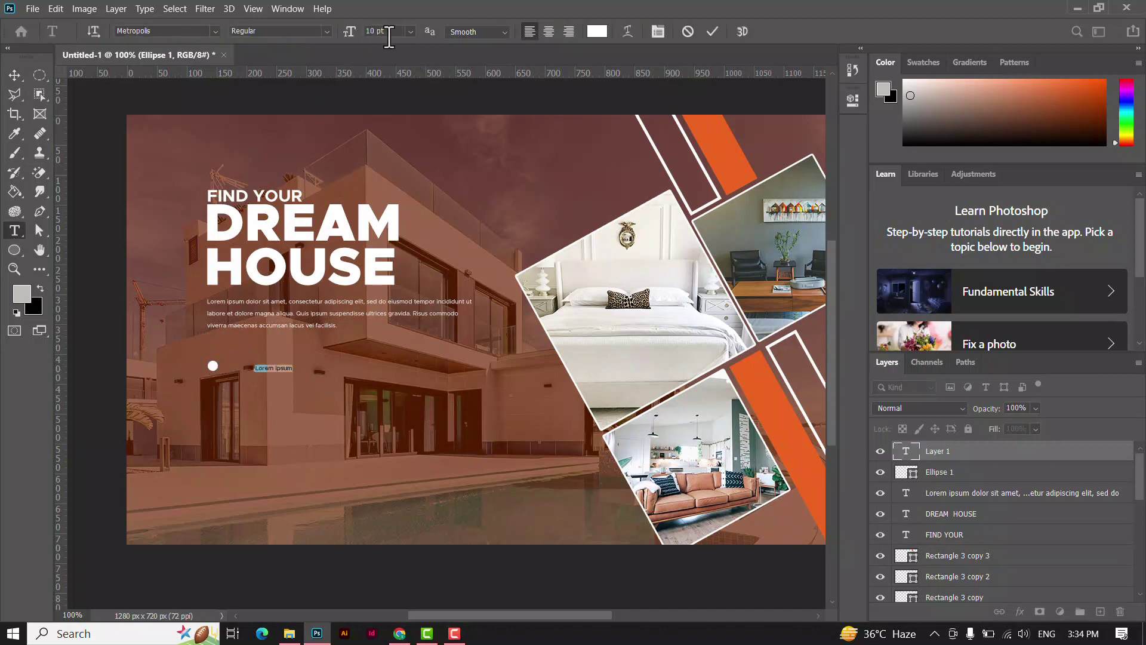
{"action": "left_click", "coordinate": [410, 31]}
{"action": "left_click", "coordinate": [395, 125]}
{"action": "type", "text": "2 Be"}
{"action": "type", "text": "d R"}
{"action": "type", "text": "ooms"}
{"action": "left_click", "coordinate": [11, 74]}
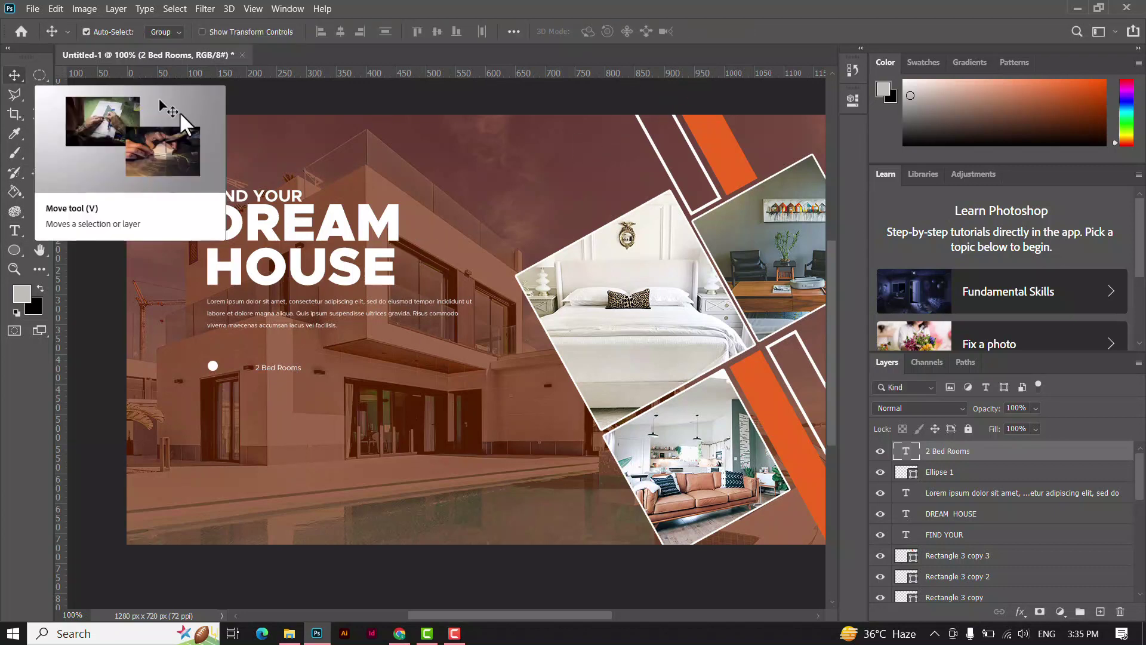
Enlarge the 2 Bed Rooms text and align it next to the white dot.
{"action": "key", "text": "ctrl+t"}
{"action": "left_click_drag", "start_coordinate": [302, 363], "coordinate": [375, 330]}
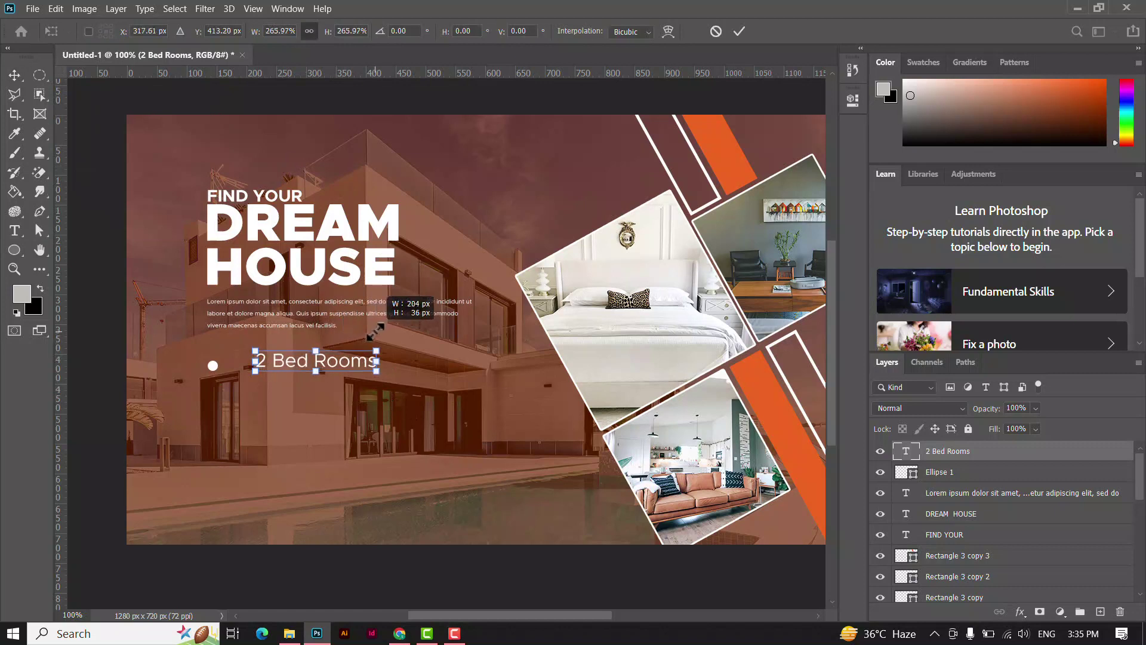
{"action": "left_click", "coordinate": [739, 31]}
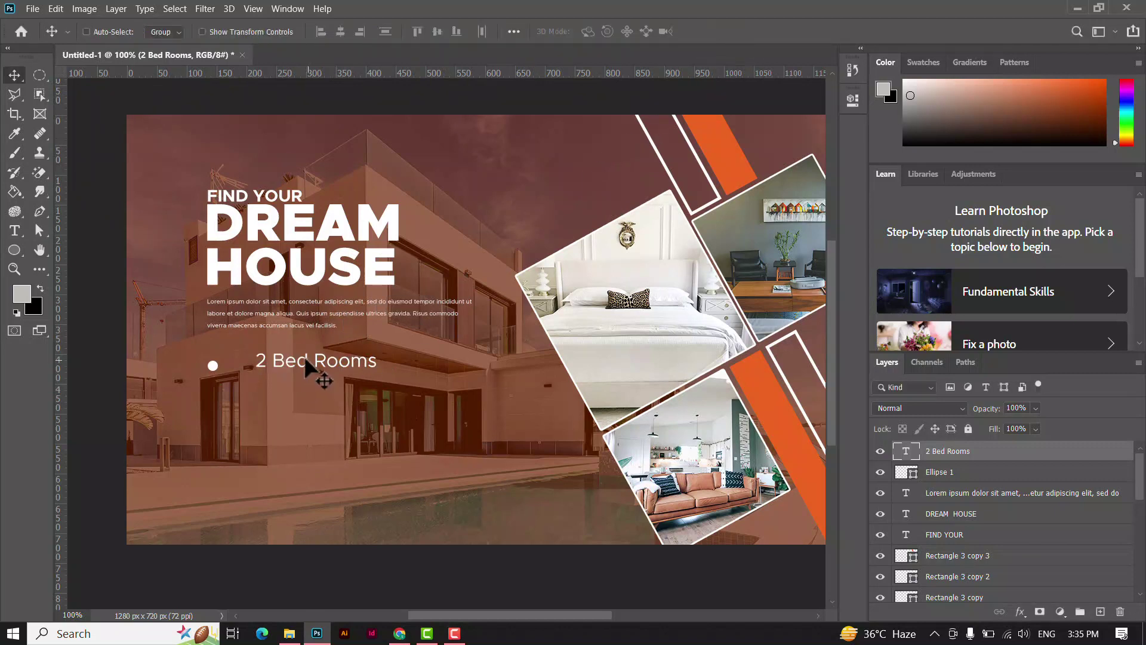
{"action": "left_click_drag", "start_coordinate": [305, 358], "coordinate": [280, 365]}
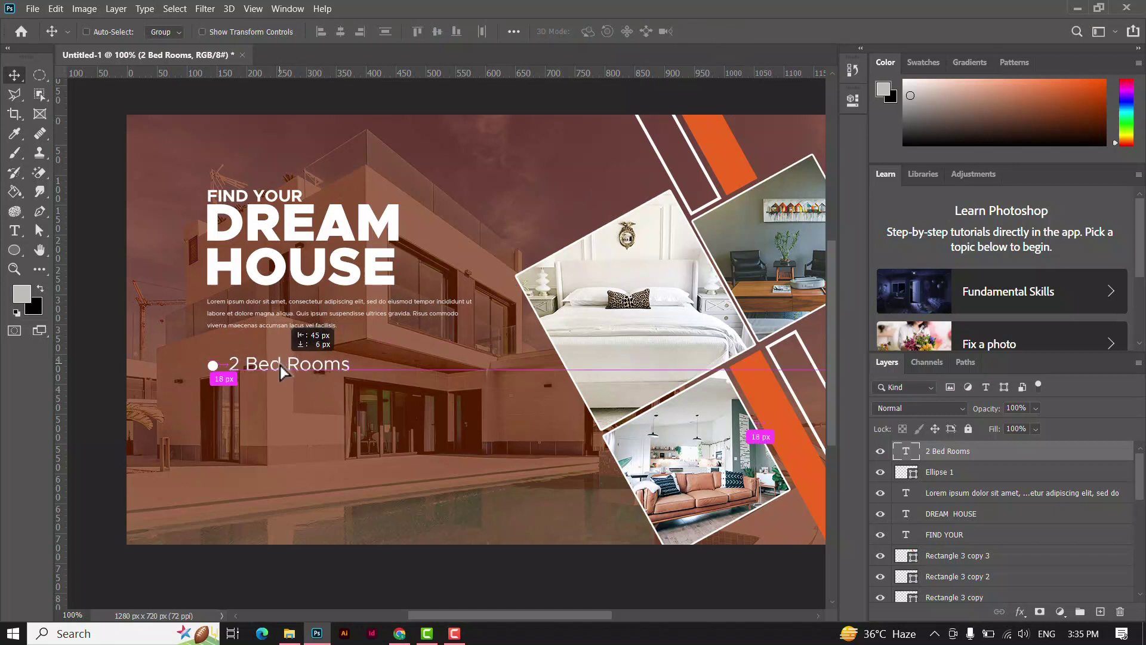
Alt-drag a copy of the white bullet directly below the first.
{"action": "right_click", "coordinate": [219, 368]}
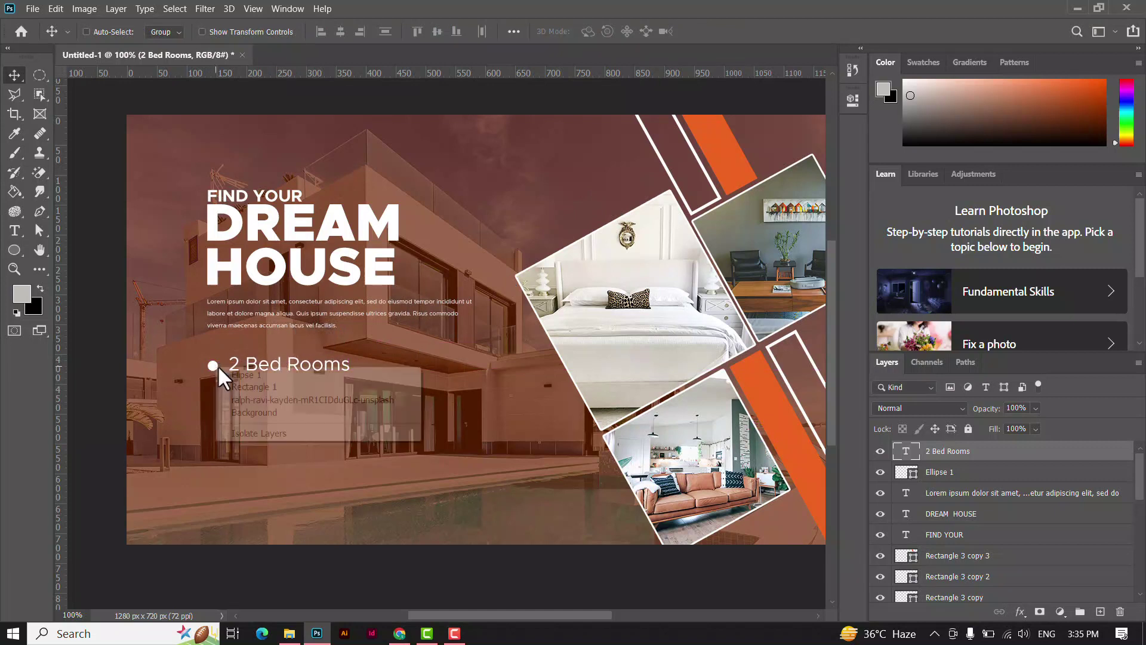
{"action": "left_click", "coordinate": [220, 374]}
{"action": "left_click_drag", "start_coordinate": [210, 366], "coordinate": [211, 384]}
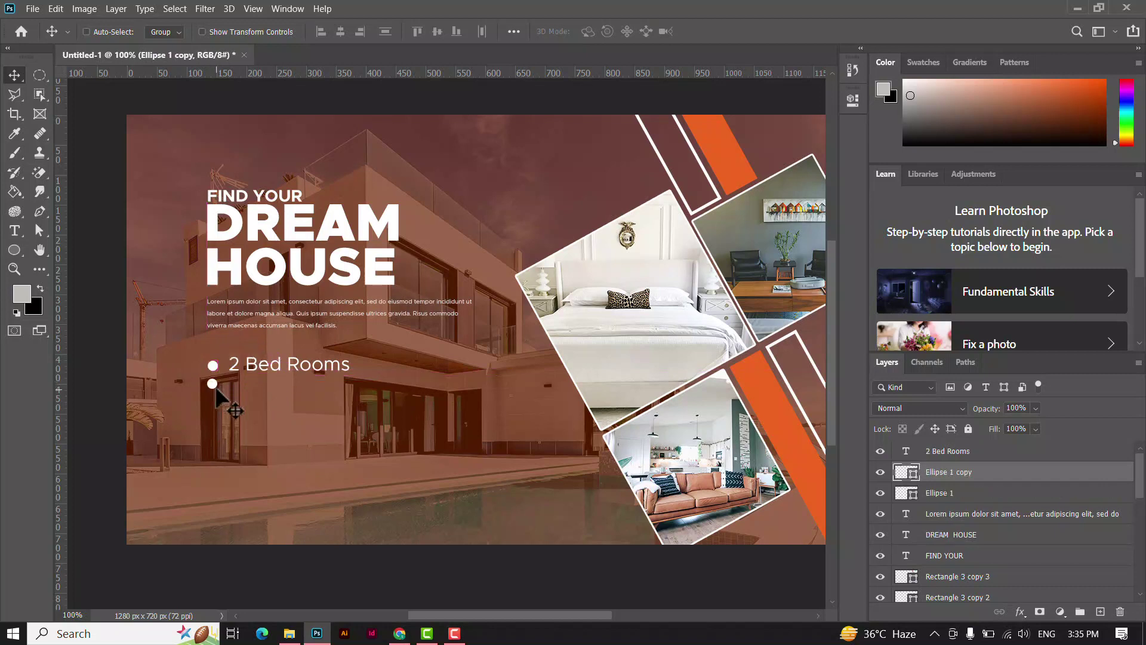
{"action": "left_click", "coordinate": [13, 232]}
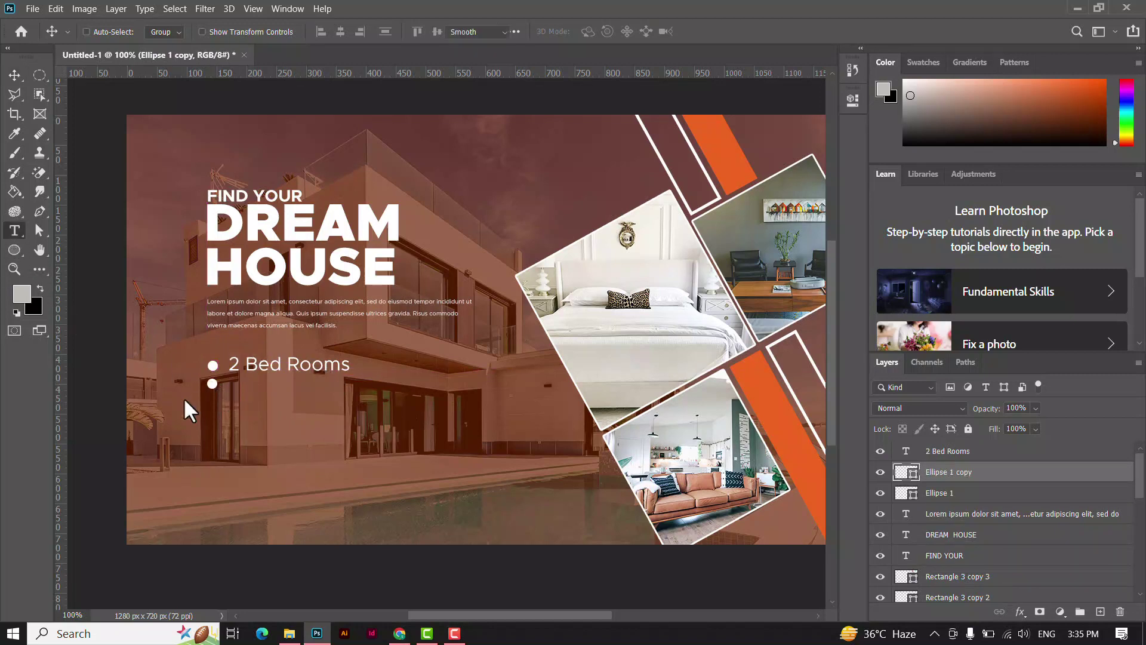
Type a 'Guest House' text line beside the second bullet.
{"action": "left_click", "coordinate": [247, 393]}
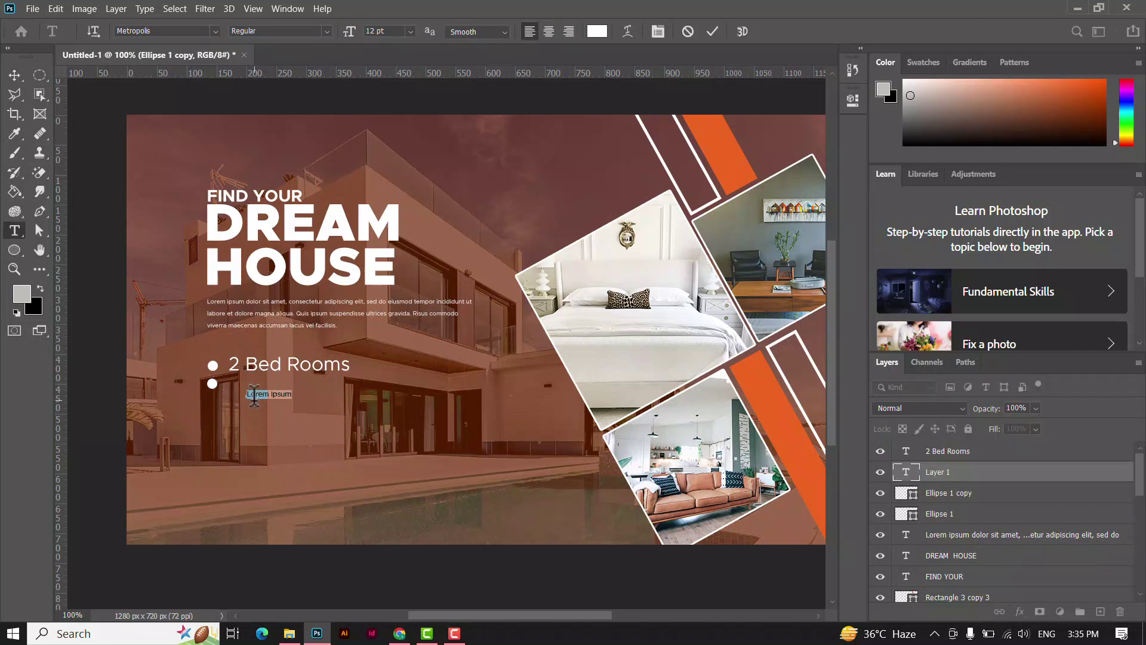
{"action": "type", "text": "4"}
{"action": "type", "text": "Guest House"}
{"action": "left_click", "coordinate": [714, 31]}
{"action": "left_click", "coordinate": [13, 74]}
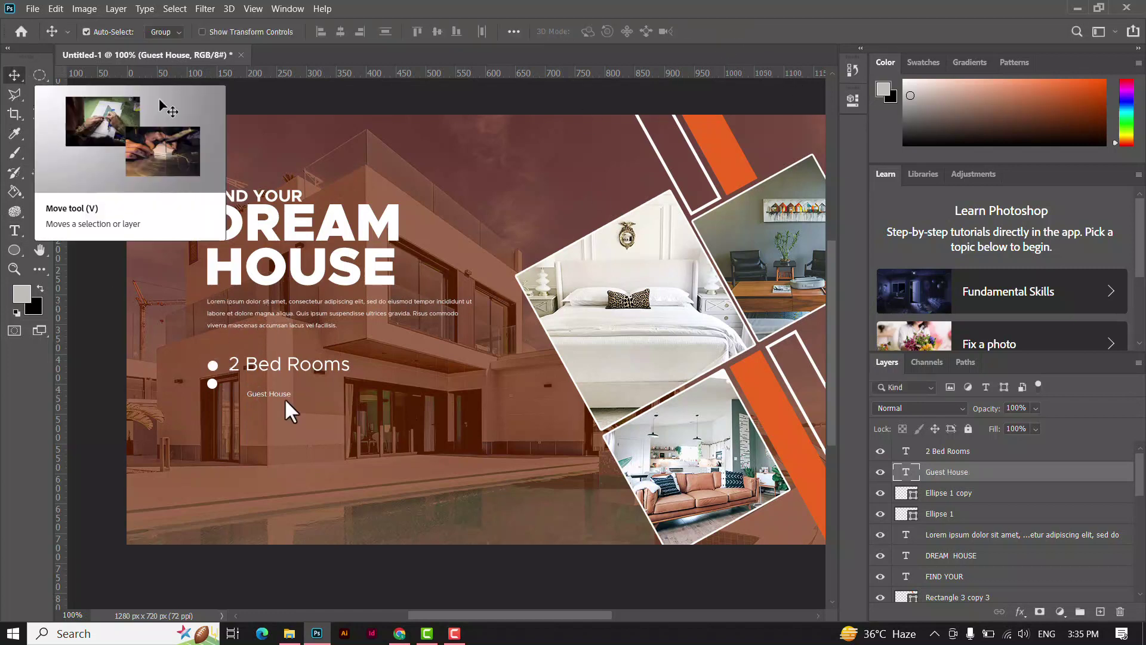
Enlarge Guest House to match 2 Bed Rooms and align it beside the second bullet.
{"action": "key", "text": "ctrl+t"}
{"action": "left_click_drag", "start_coordinate": [292, 389], "coordinate": [356, 354]}
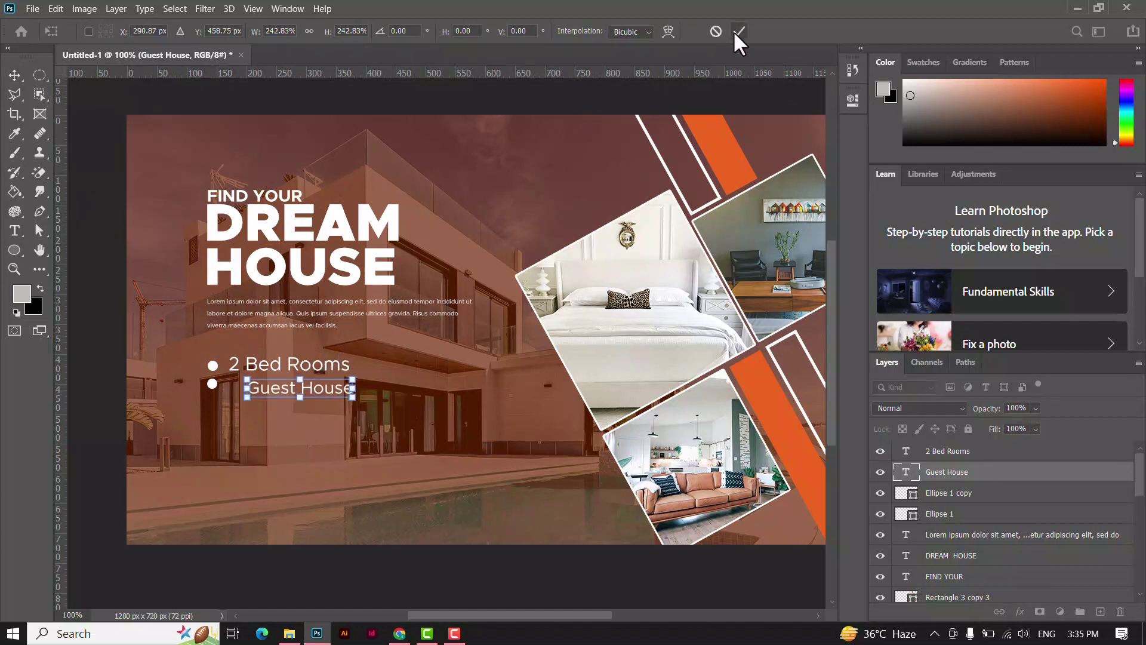
{"action": "key", "text": "Return"}
{"action": "left_click_drag", "start_coordinate": [292, 383], "coordinate": [277, 382]}
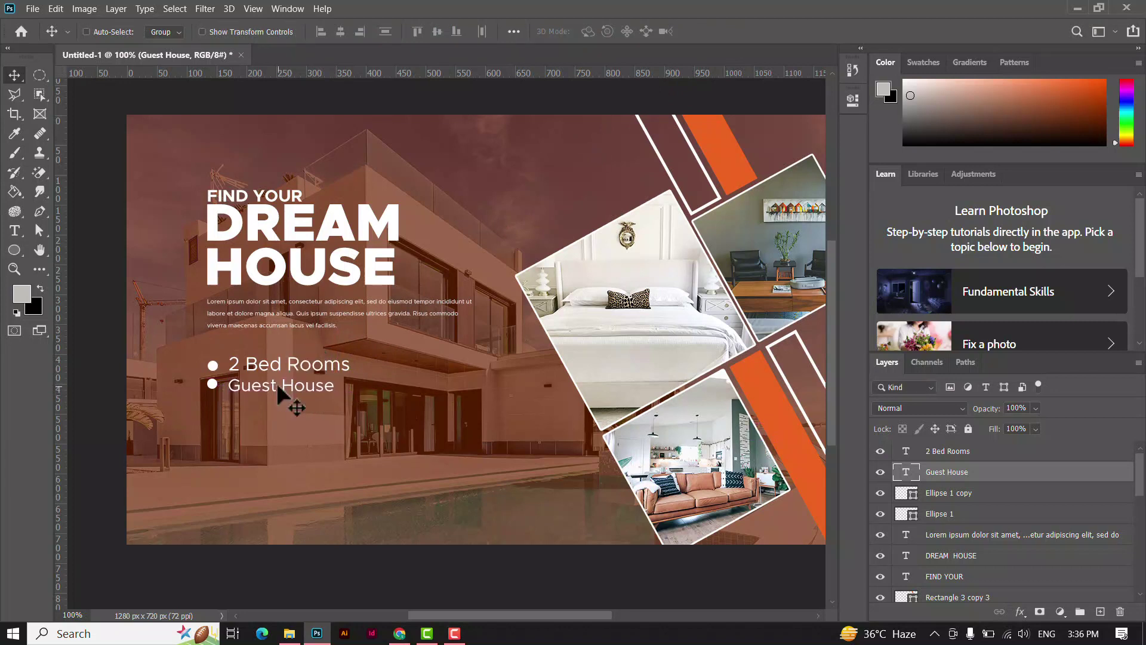
{"action": "key", "text": "Up"}
Place a copy of the bullet below Guest House.
{"action": "right_click", "coordinate": [210, 383]}
{"action": "left_click", "coordinate": [225, 393]}
{"action": "left_click_drag", "start_coordinate": [210, 386], "coordinate": [215, 406]}
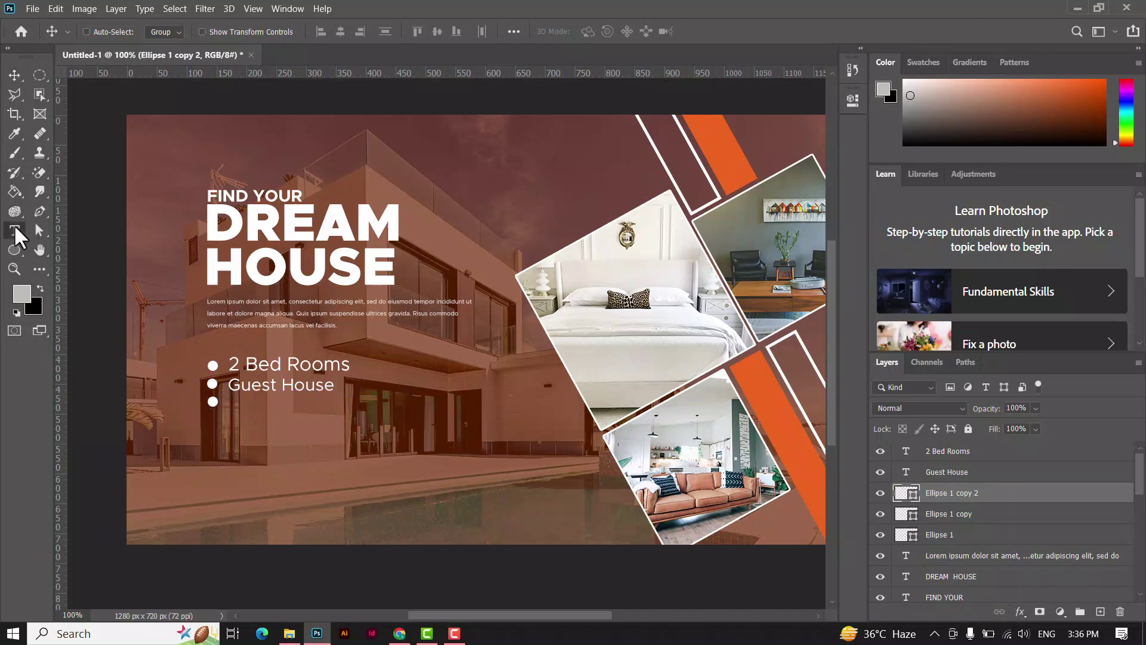
Type a '1 Living Room' text line beside the third bullet.
{"action": "left_click", "coordinate": [15, 230]}
{"action": "key", "text": "v"}
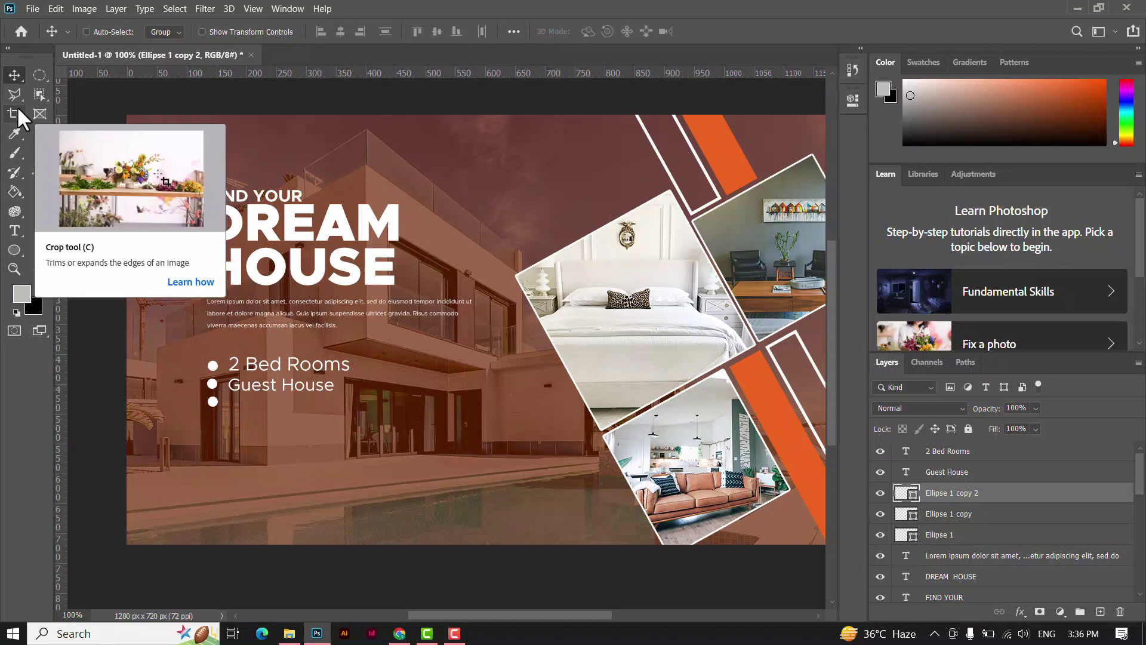
{"action": "left_click", "coordinate": [14, 230]}
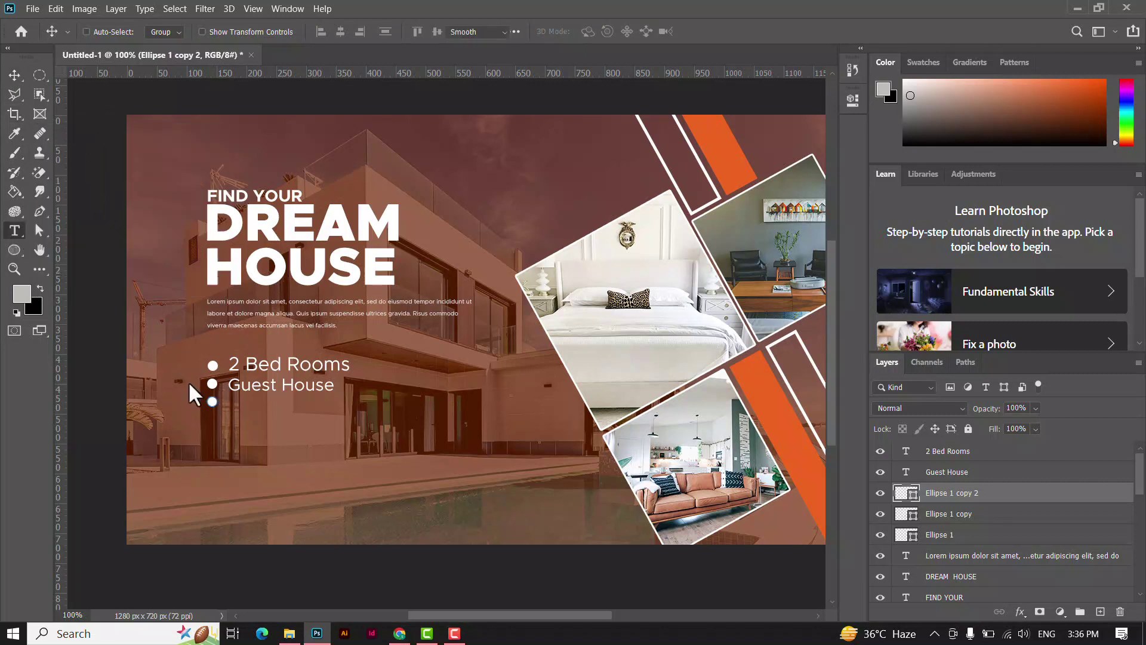
{"action": "left_click", "coordinate": [266, 407]}
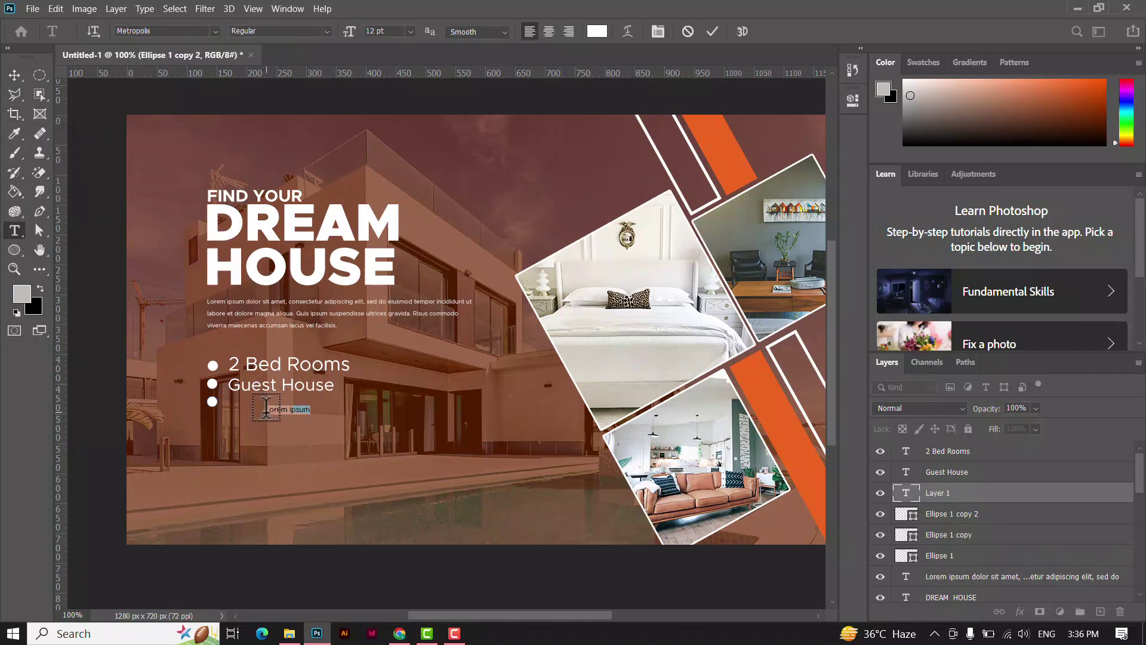
{"action": "key", "text": "BackSpace"}
{"action": "type", "text": "1 Living Room"}
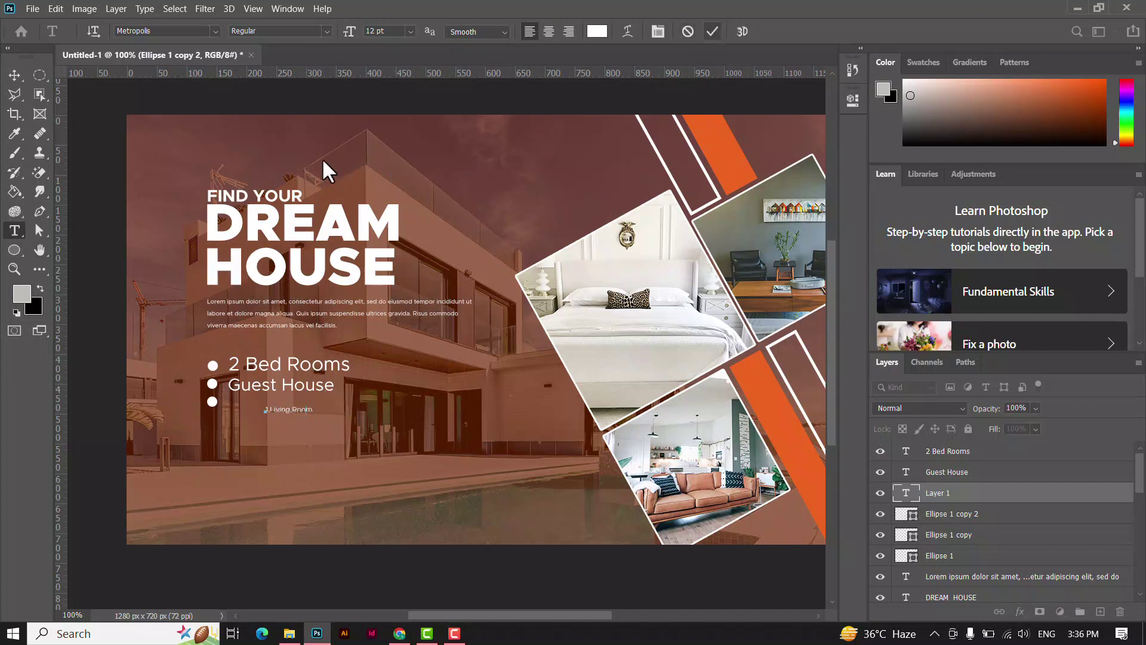
{"action": "left_click", "coordinate": [14, 75]}
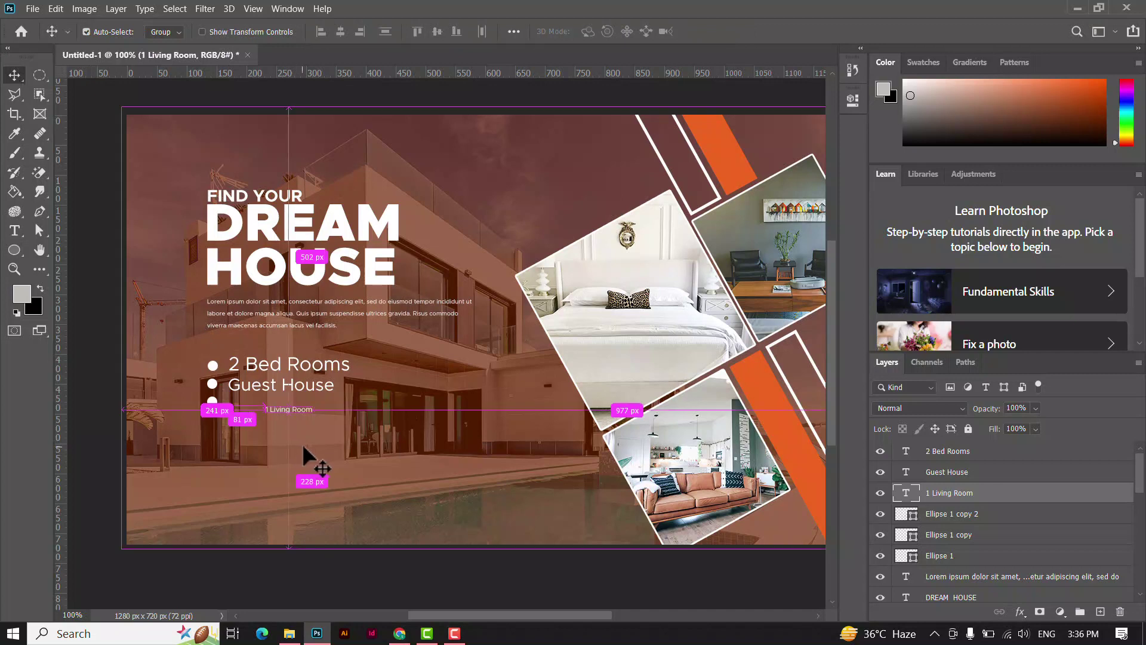
Enlarge 1 Living Room to match the list and place it by the third bullet.
{"action": "key", "text": "ctrl+t"}
{"action": "mouse_move", "coordinate": [337, 402]}
{"action": "left_mouse_down"}
{"action": "mouse_move", "coordinate": [345, 373]}
{"action": "mouse_move", "coordinate": [380, 357]}
{"action": "left_mouse_up"}
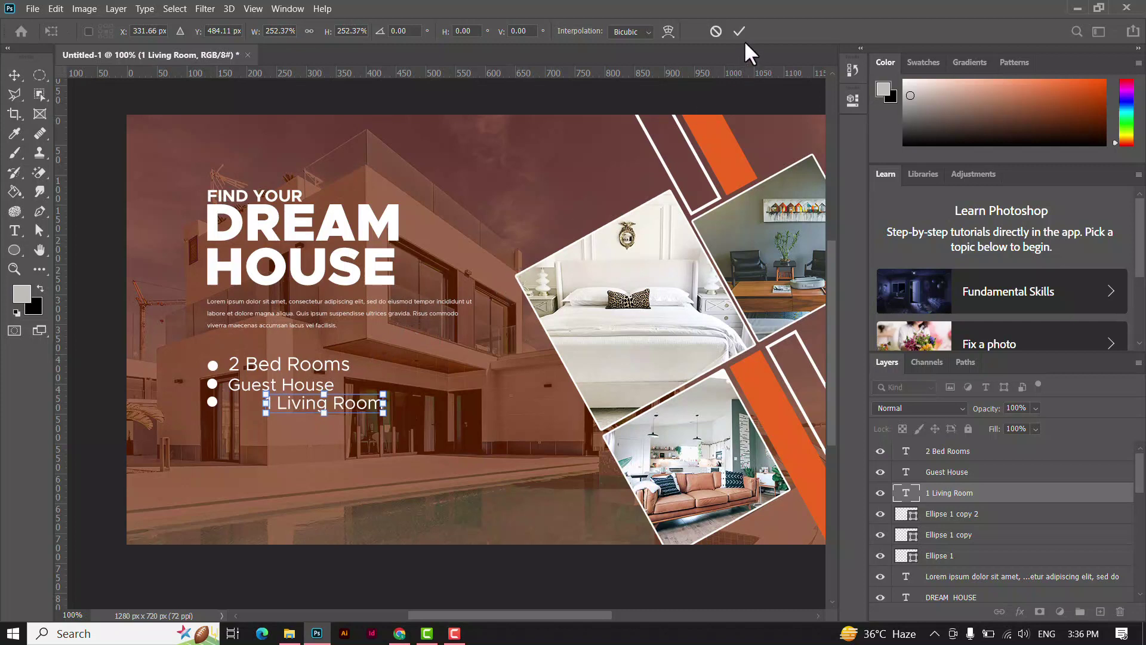
{"action": "left_click", "coordinate": [739, 31]}
{"action": "mouse_move", "coordinate": [299, 401]}
{"action": "left_mouse_down"}
{"action": "mouse_move", "coordinate": [213, 407]}
{"action": "mouse_move", "coordinate": [215, 390]}
{"action": "mouse_move", "coordinate": [257, 391]}
{"action": "mouse_move", "coordinate": [259, 406]}
{"action": "left_mouse_up"}
Nudge the second and third bullets and their text lines into even alignment.
{"action": "right_click", "coordinate": [215, 406]}
{"action": "left_click", "coordinate": [269, 424]}
{"action": "right_click", "coordinate": [214, 386]}
{"action": "left_click", "coordinate": [230, 396]}
{"action": "right_click", "coordinate": [253, 385]}
{"action": "left_click", "coordinate": [256, 390]}
{"action": "right_click", "coordinate": [267, 422]}
{"action": "left_click", "coordinate": [270, 428]}
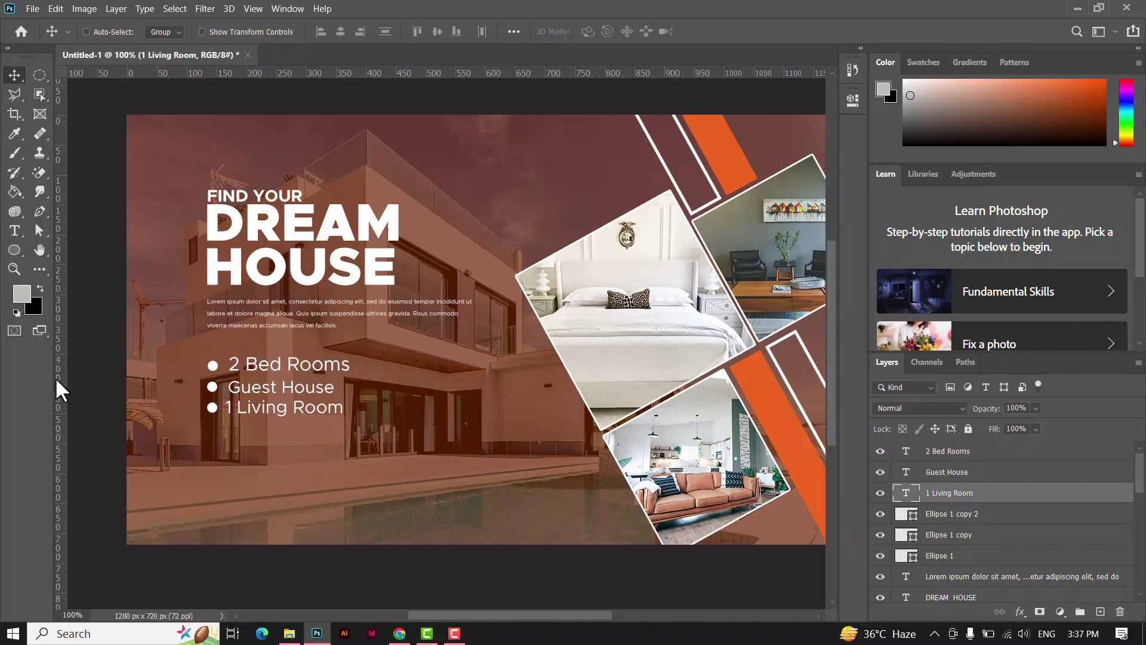
Add a vertical guide at the list's left edge and line up 1 Living Room to it.
{"action": "left_click_drag", "start_coordinate": [56, 381], "coordinate": [234, 408]}
{"action": "right_click", "coordinate": [248, 404]}
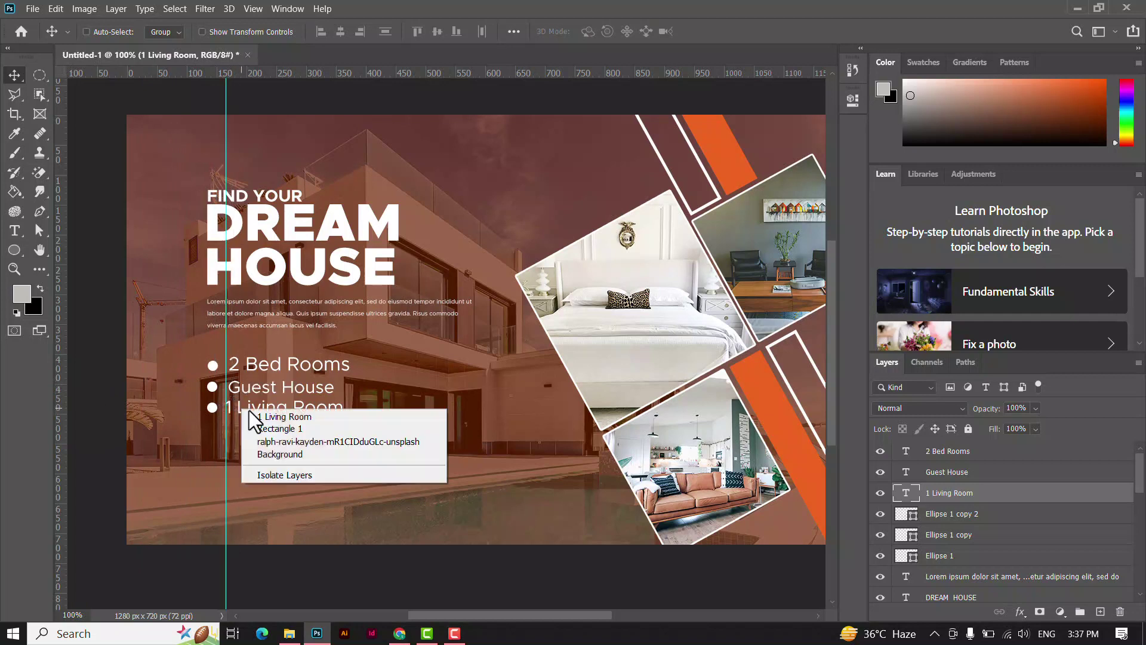
{"action": "left_click", "coordinate": [255, 410]}
{"action": "key", "text": "Right"}
{"action": "key", "text": "Right"}
{"action": "key", "text": "Right"}
{"action": "key", "text": "Right"}
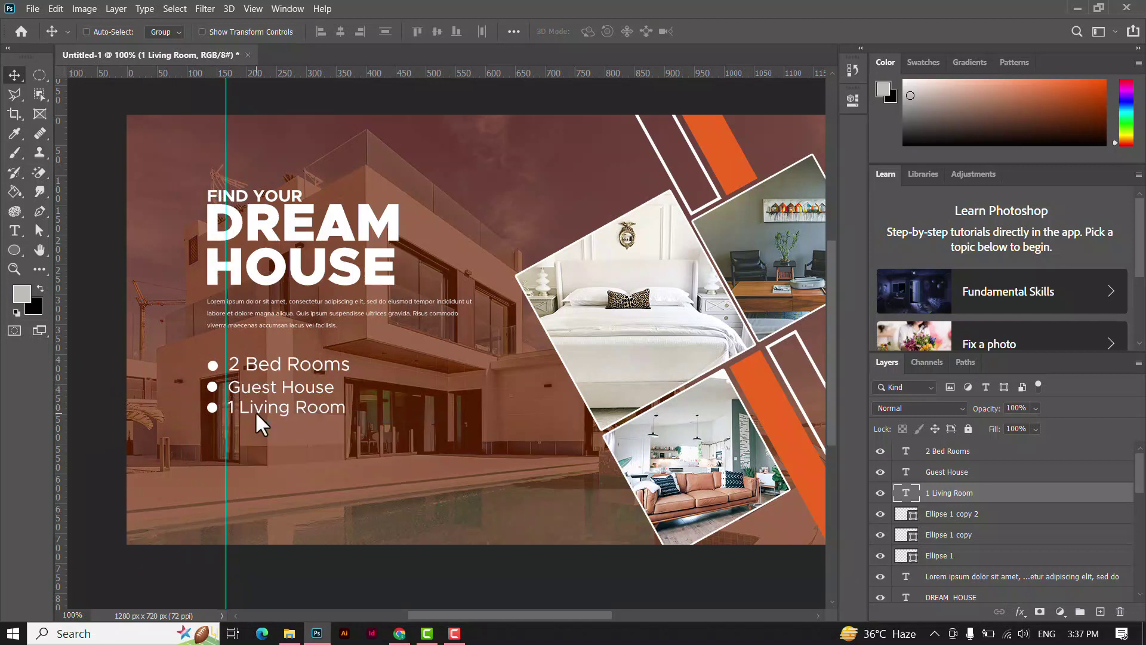
{"action": "left_click_drag", "start_coordinate": [225, 340], "coordinate": [228, 341]}
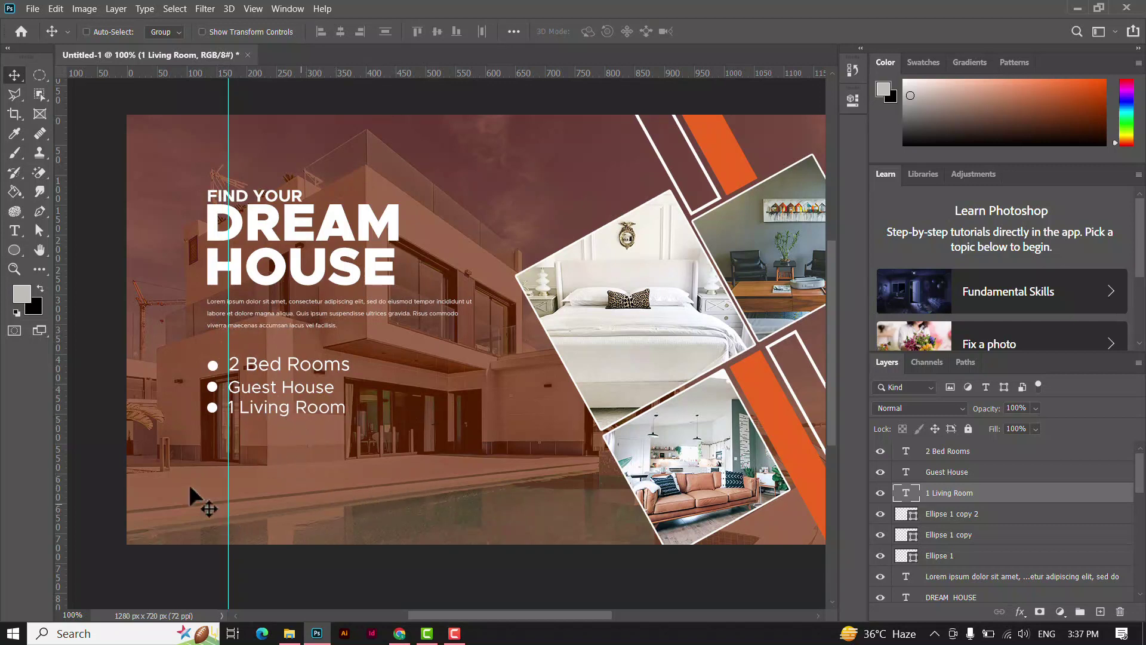
Draw a white-filled 165 × 45 px rectangle below the features list.
{"action": "left_click", "coordinate": [15, 251]}
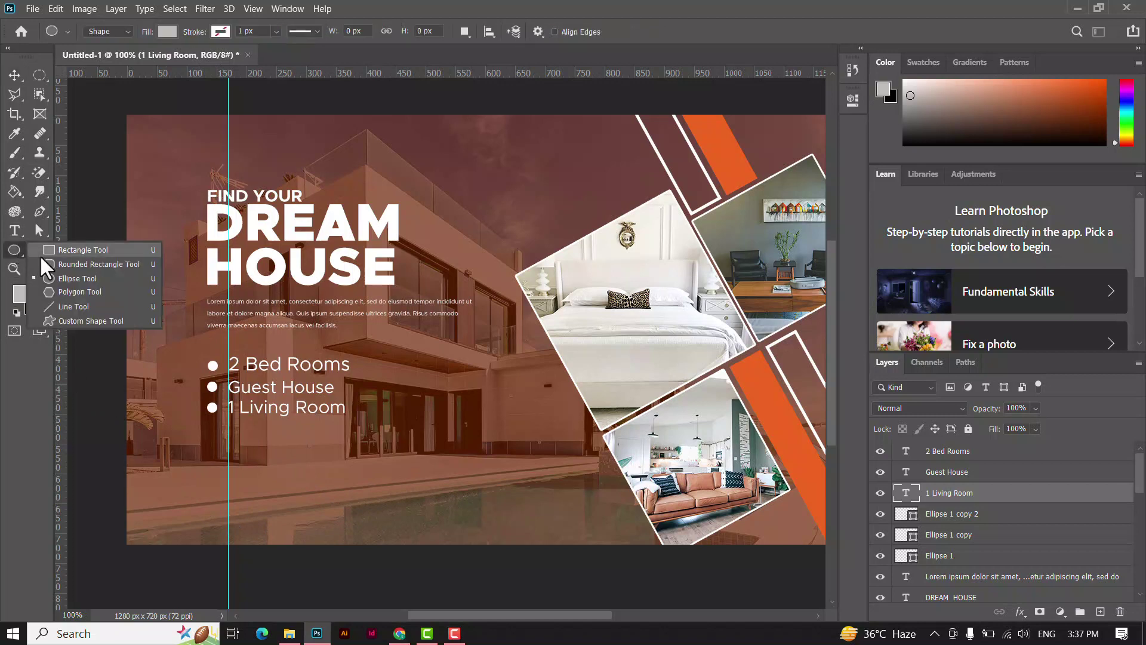
{"action": "left_click", "coordinate": [72, 249]}
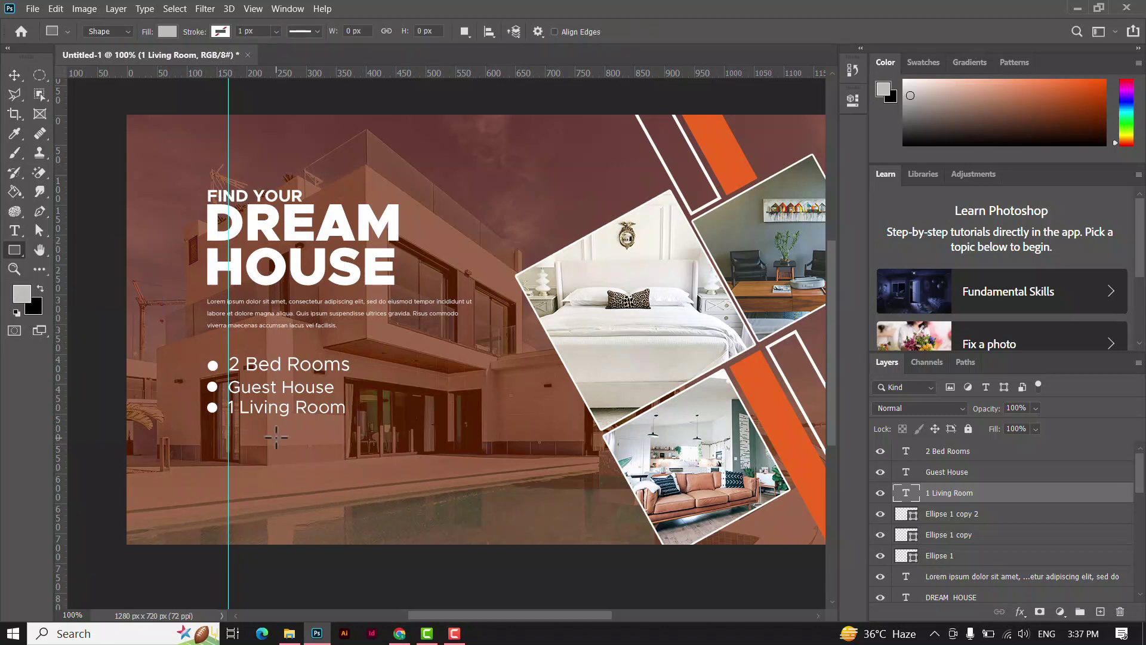
{"action": "mouse_move", "coordinate": [276, 437]}
{"action": "left_mouse_down"}
{"action": "mouse_move", "coordinate": [374, 462]}
{"action": "mouse_move", "coordinate": [309, 485]}
{"action": "mouse_move", "coordinate": [308, 465]}
{"action": "left_mouse_up"}
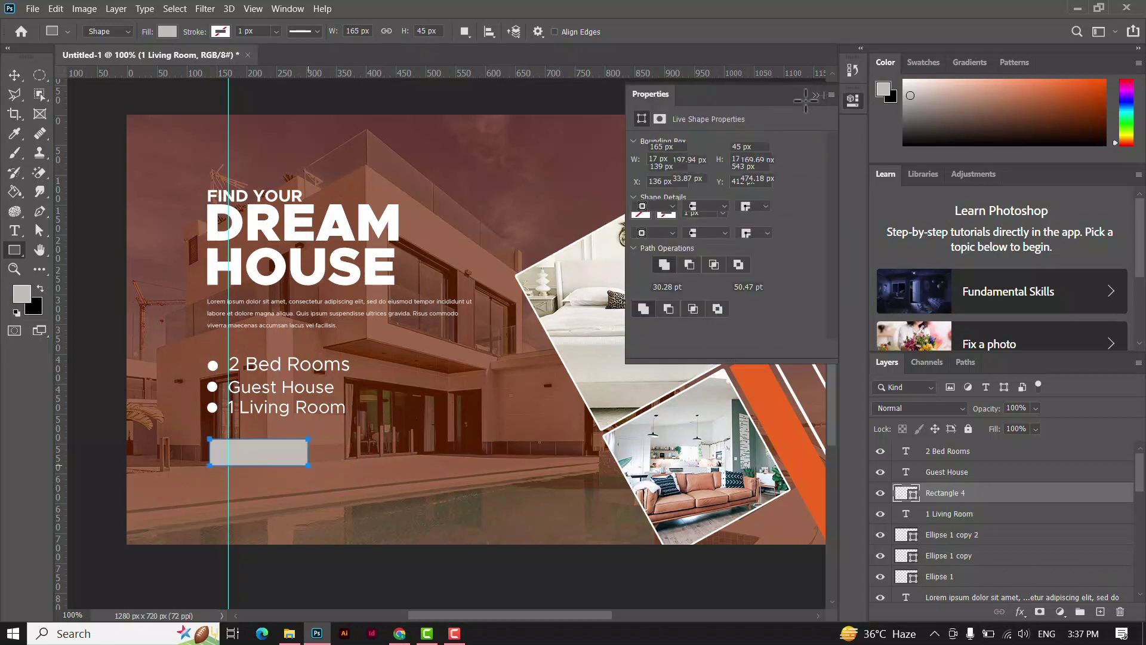
{"action": "left_click", "coordinate": [815, 94]}
{"action": "left_click", "coordinate": [168, 32]}
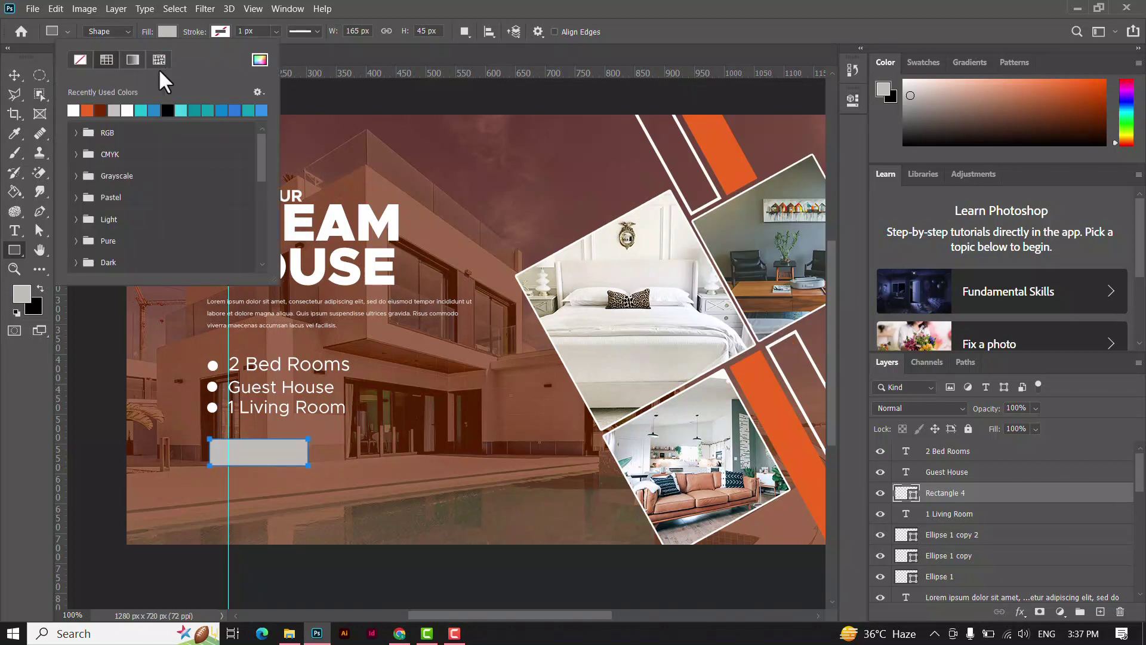
{"action": "left_click", "coordinate": [74, 110]}
{"action": "left_click", "coordinate": [15, 75]}
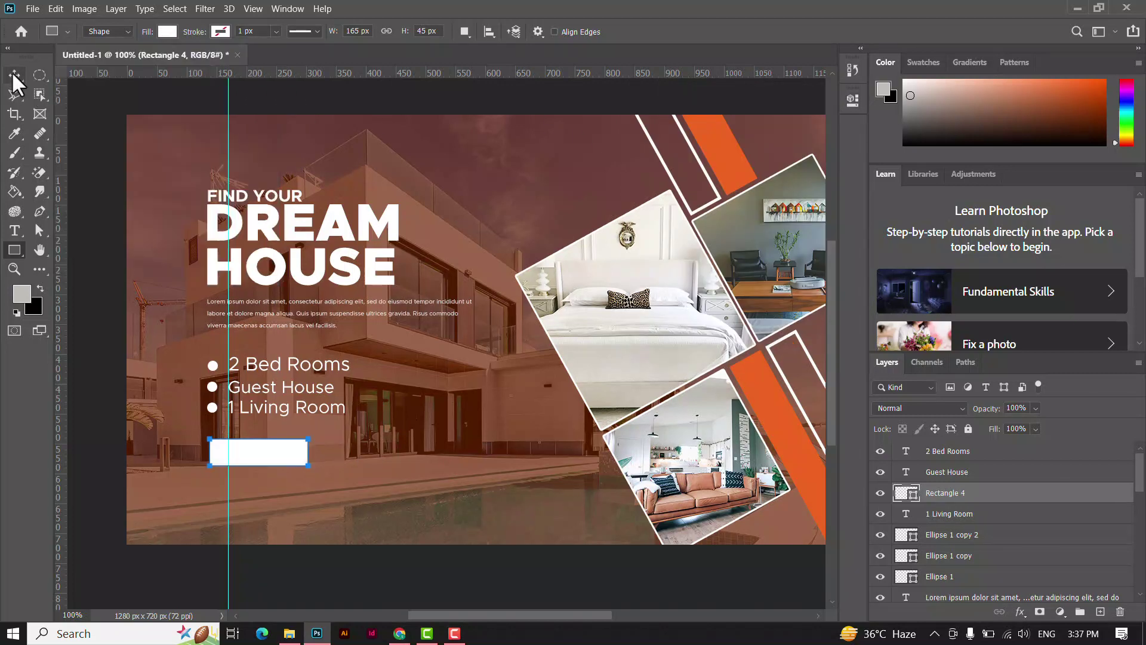
Add 'Book Now' text in bold black (#000000).
{"action": "left_click", "coordinate": [14, 231]}
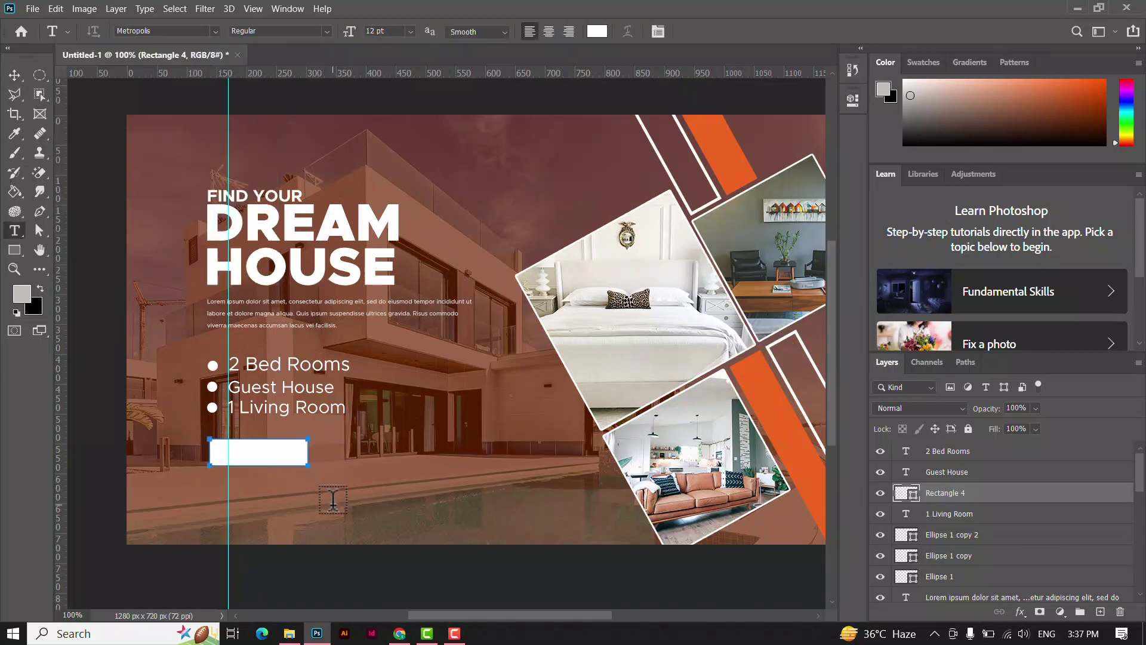
{"action": "left_click", "coordinate": [332, 505]}
{"action": "key", "text": "BackSpace"}
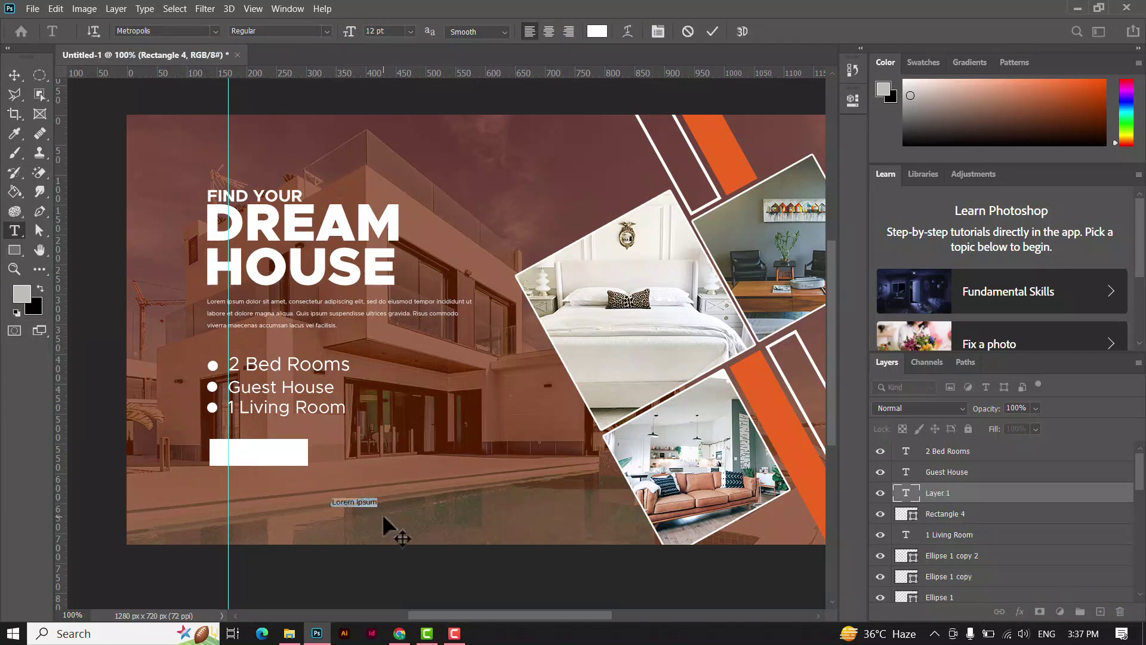
{"action": "type", "text": "Book Now"}
{"action": "left_click", "coordinate": [597, 31]}
{"action": "type", "text": "000000"}
{"action": "left_click", "coordinate": [1059, 146]}
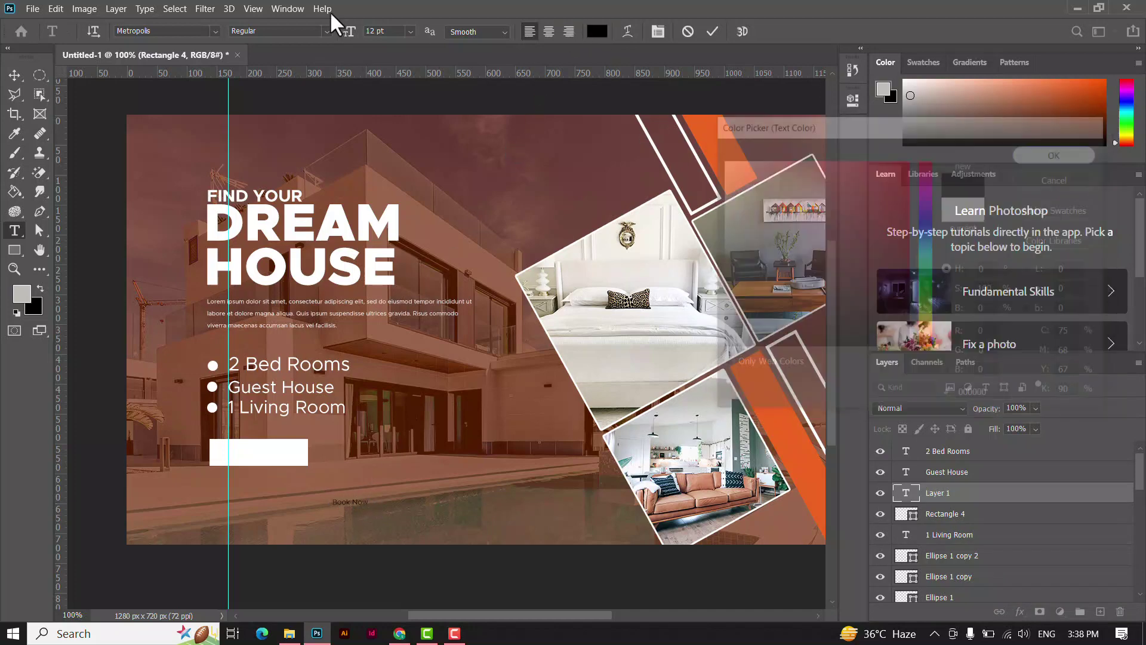
{"action": "left_click", "coordinate": [324, 31]}
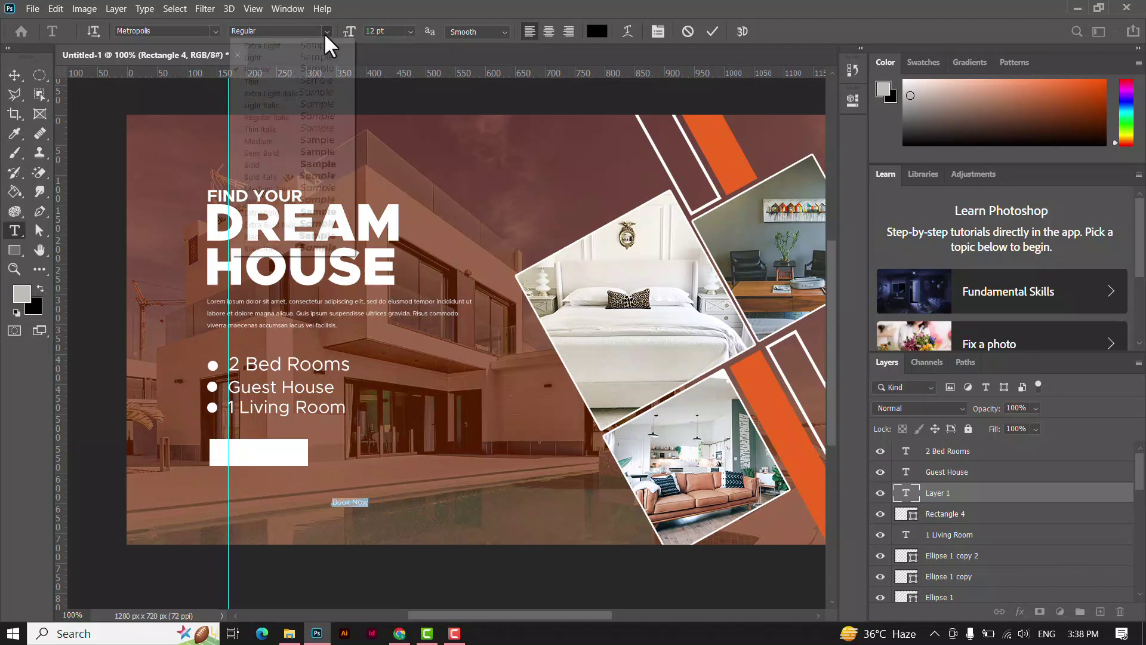
{"action": "left_click", "coordinate": [277, 165]}
{"action": "left_click", "coordinate": [707, 28]}
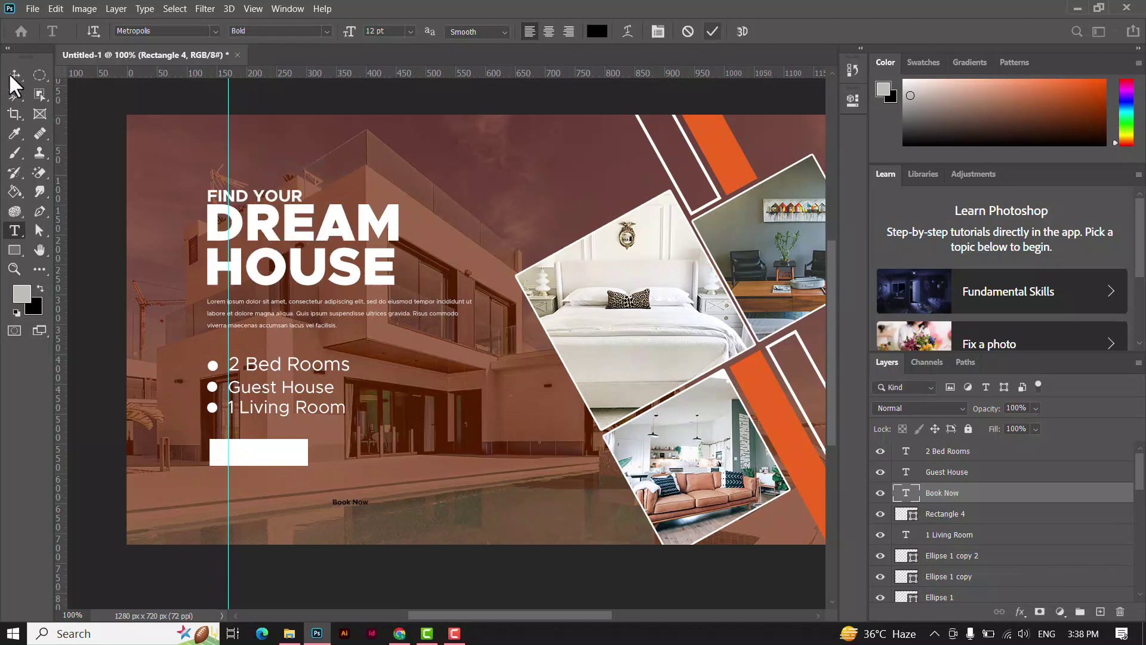
Enlarge Book Now about 260% and fit it onto the white rectangle.
{"action": "left_click", "coordinate": [11, 75]}
{"action": "key", "text": "ctrl+t"}
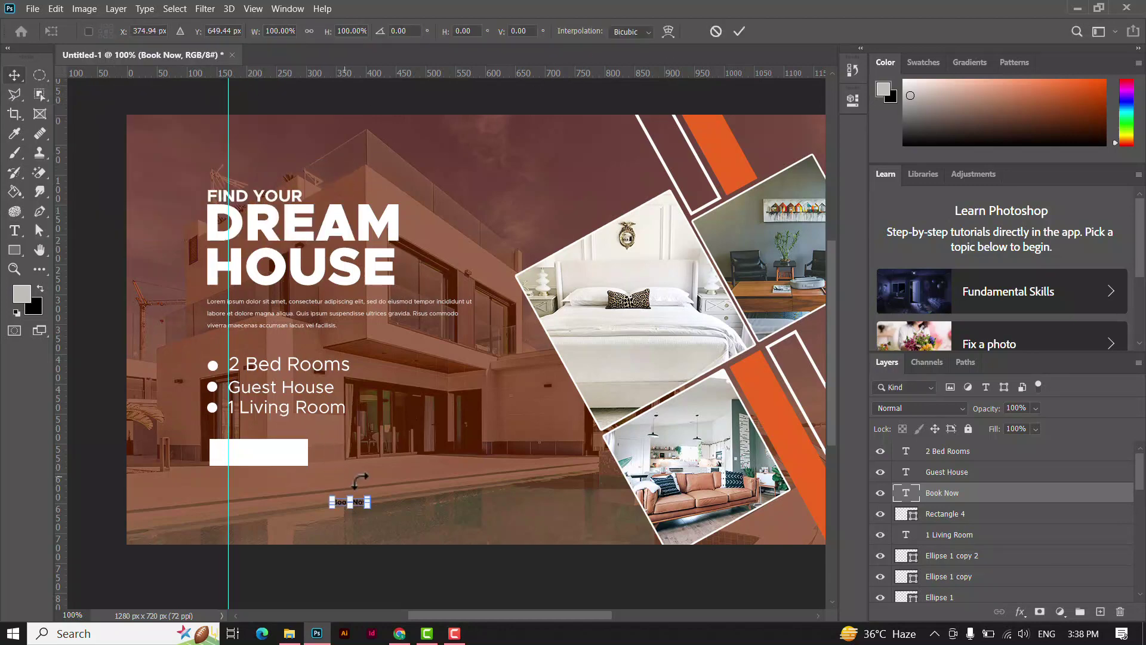
{"action": "left_click_drag", "start_coordinate": [368, 495], "coordinate": [422, 464]}
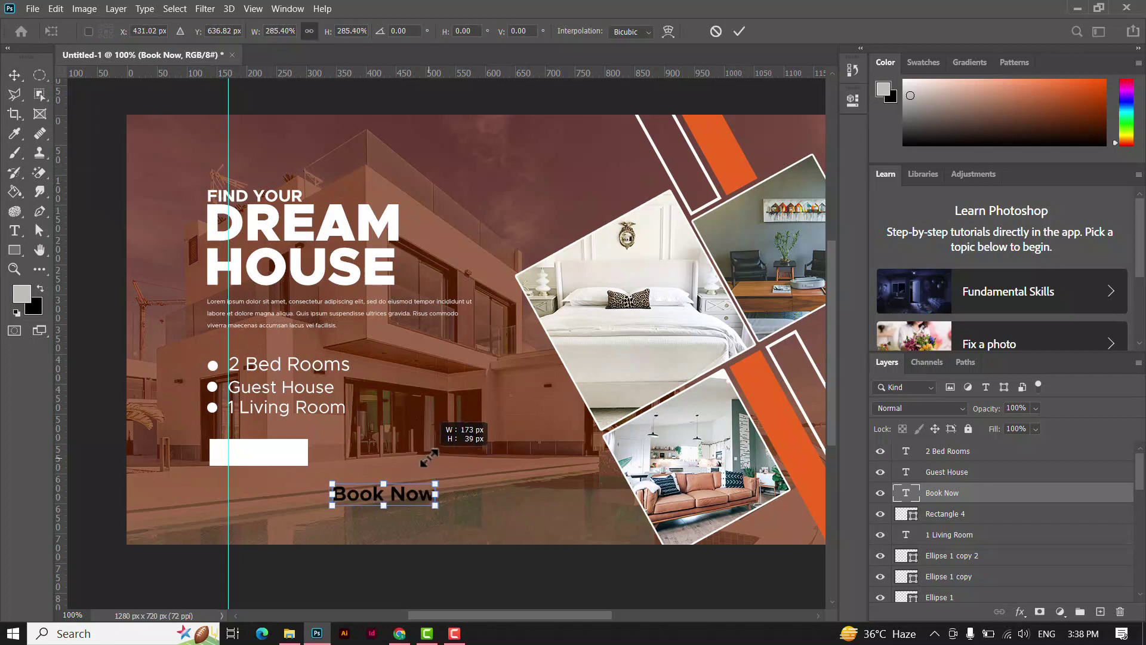
{"action": "left_click", "coordinate": [739, 31]}
{"action": "left_click_drag", "start_coordinate": [409, 496], "coordinate": [287, 455]}
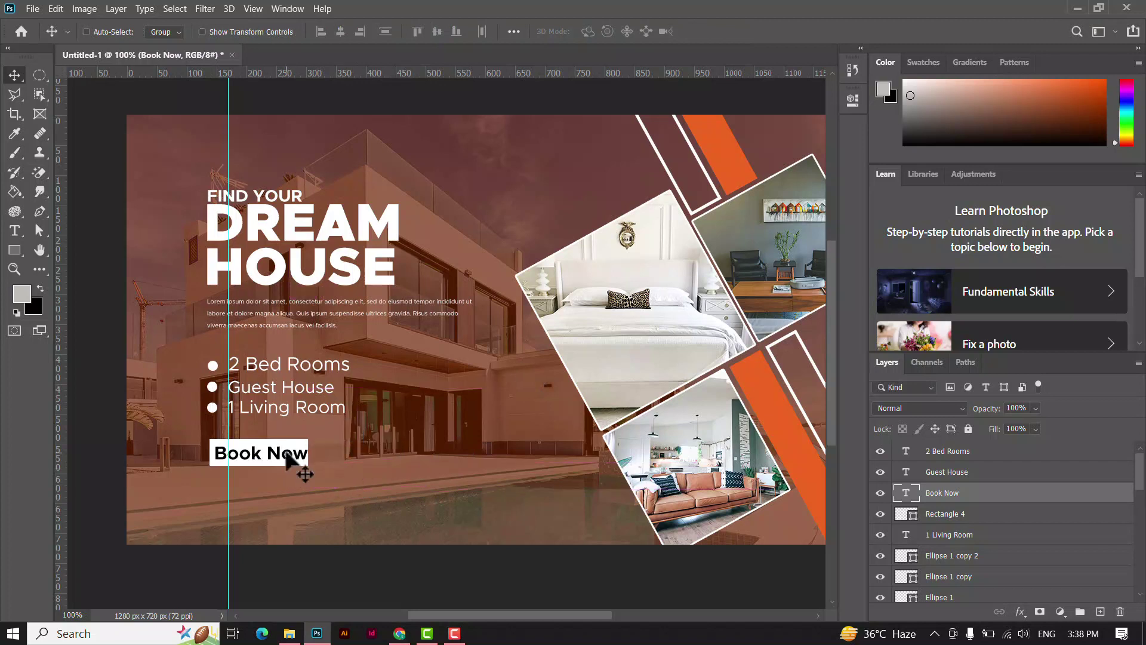
{"action": "key", "text": "ctrl+t"}
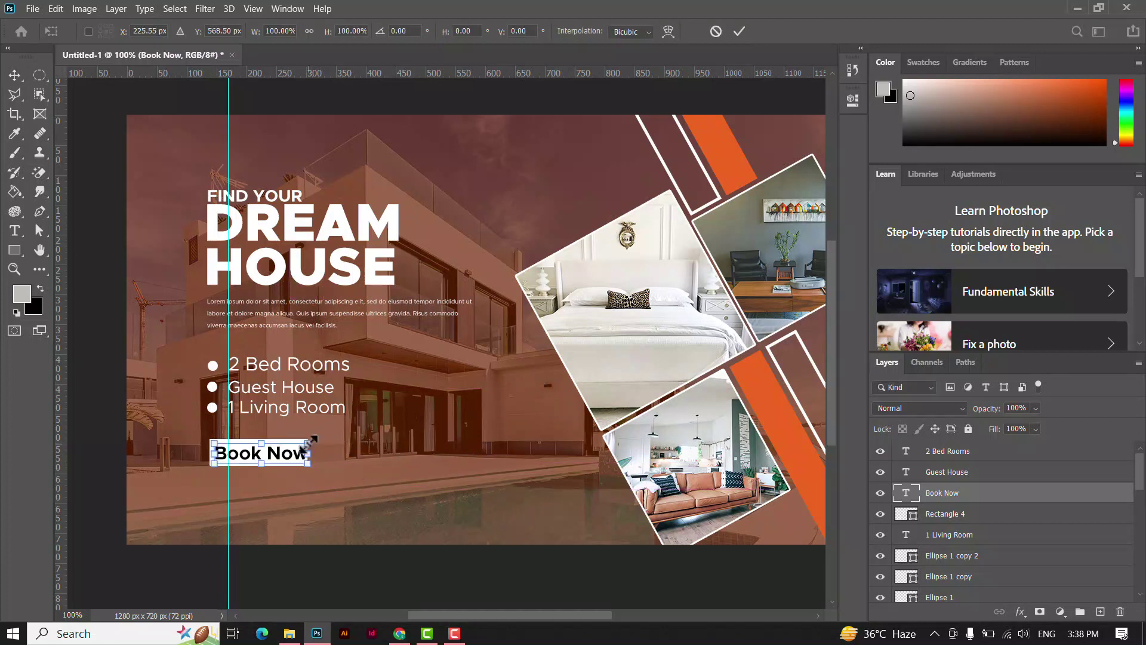
{"action": "left_click_drag", "start_coordinate": [310, 443], "coordinate": [302, 445]}
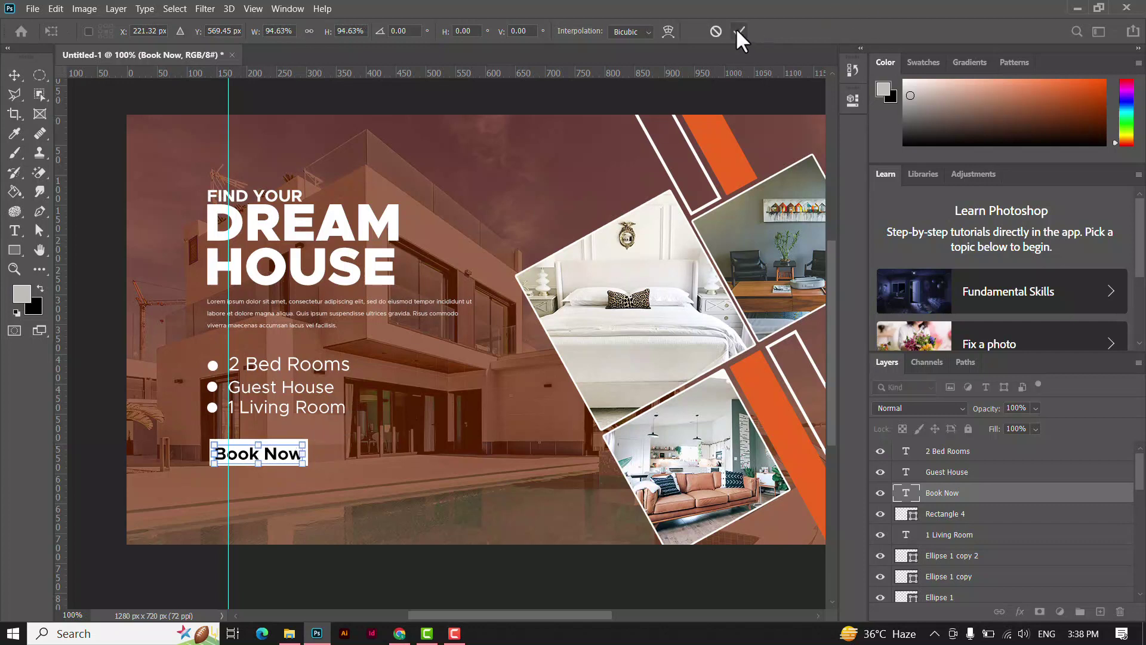
{"action": "left_click", "coordinate": [739, 31]}
Centre Book Now horizontally and vertically within the rectangle's selection.
{"action": "left_click", "coordinate": [915, 516]}
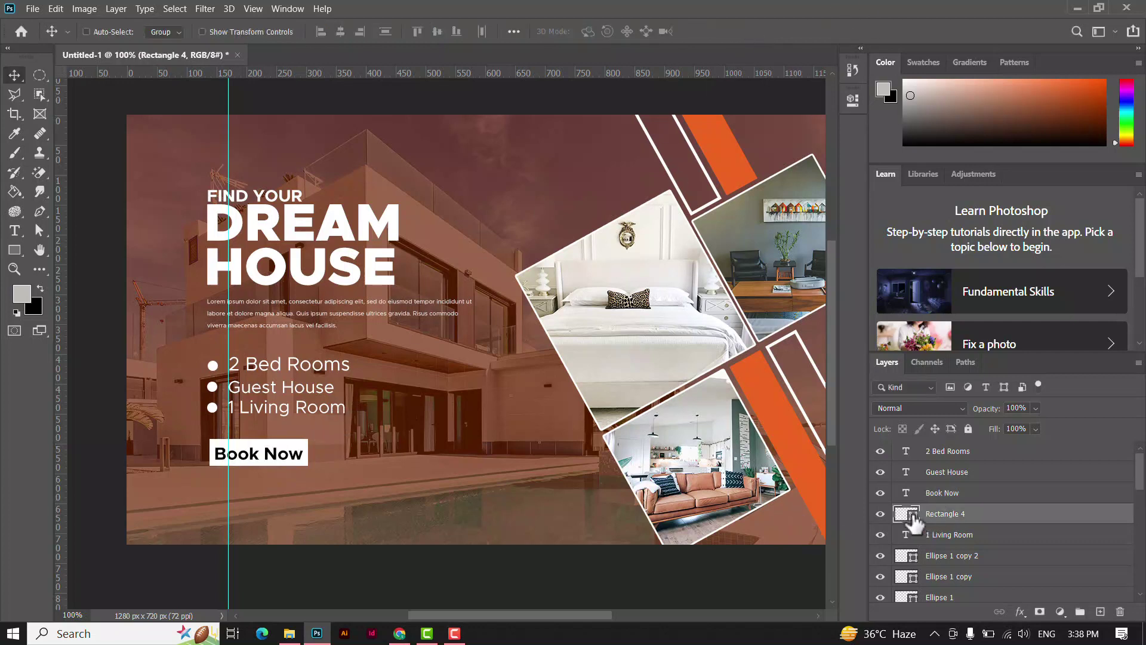
{"action": "left_click", "coordinate": [913, 514], "text": "ctrl"}
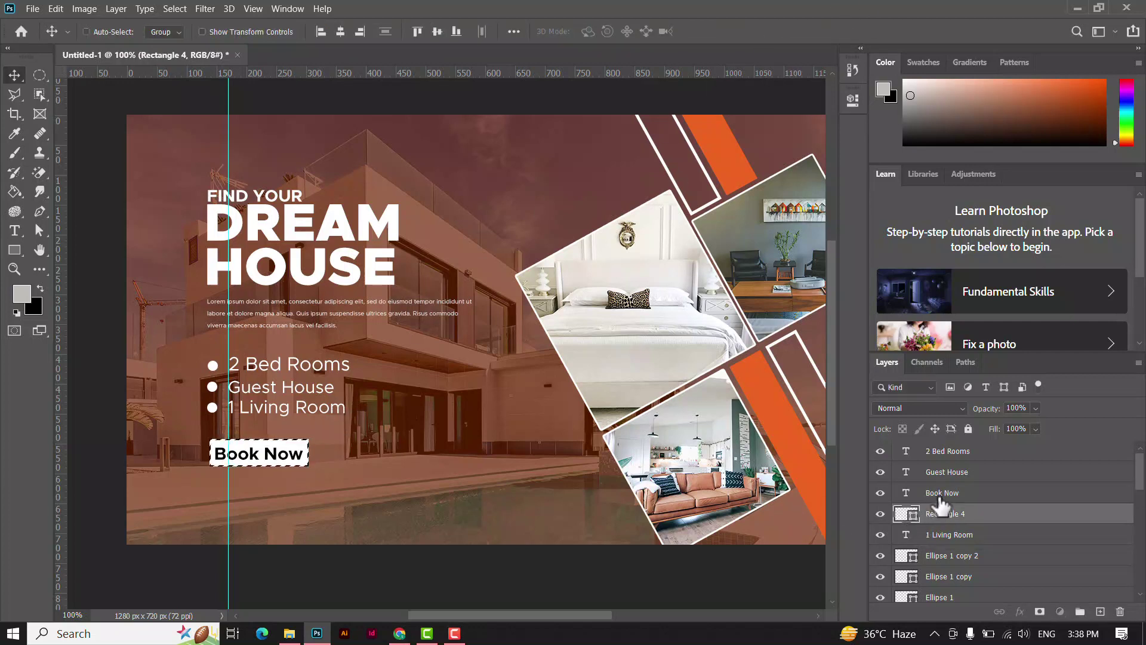
{"action": "left_click", "coordinate": [940, 505]}
{"action": "left_click", "coordinate": [338, 27]}
{"action": "left_click", "coordinate": [438, 31]}
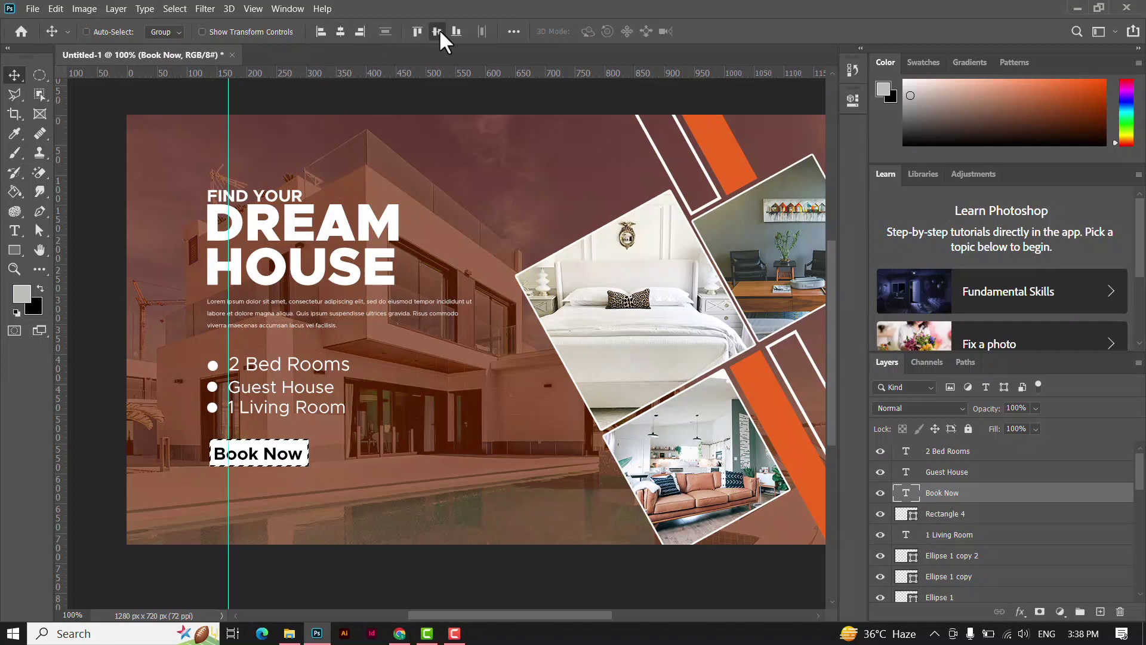
{"action": "key", "text": "ctrl+d"}
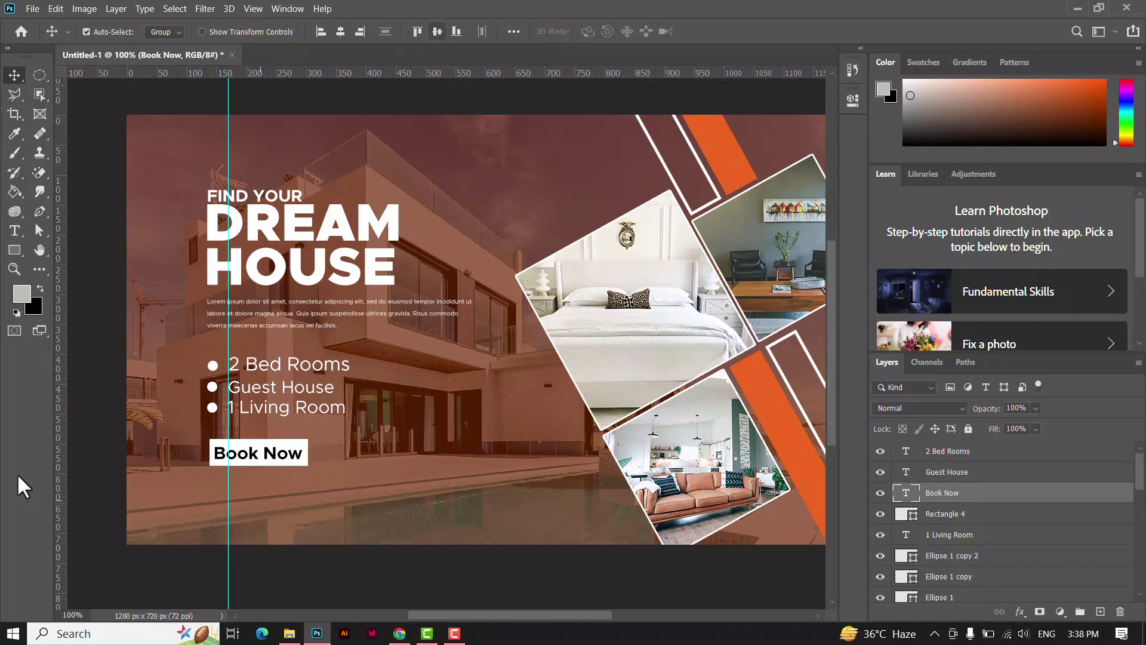
Draw a new rectangle below the button and rotate it 60° up over the pool.
{"action": "left_click", "coordinate": [15, 250]}
{"action": "mouse_move", "coordinate": [342, 499]}
{"action": "left_mouse_down"}
{"action": "mouse_move", "coordinate": [441, 576]}
{"action": "mouse_move", "coordinate": [494, 581]}
{"action": "mouse_move", "coordinate": [495, 570]}
{"action": "left_mouse_up"}
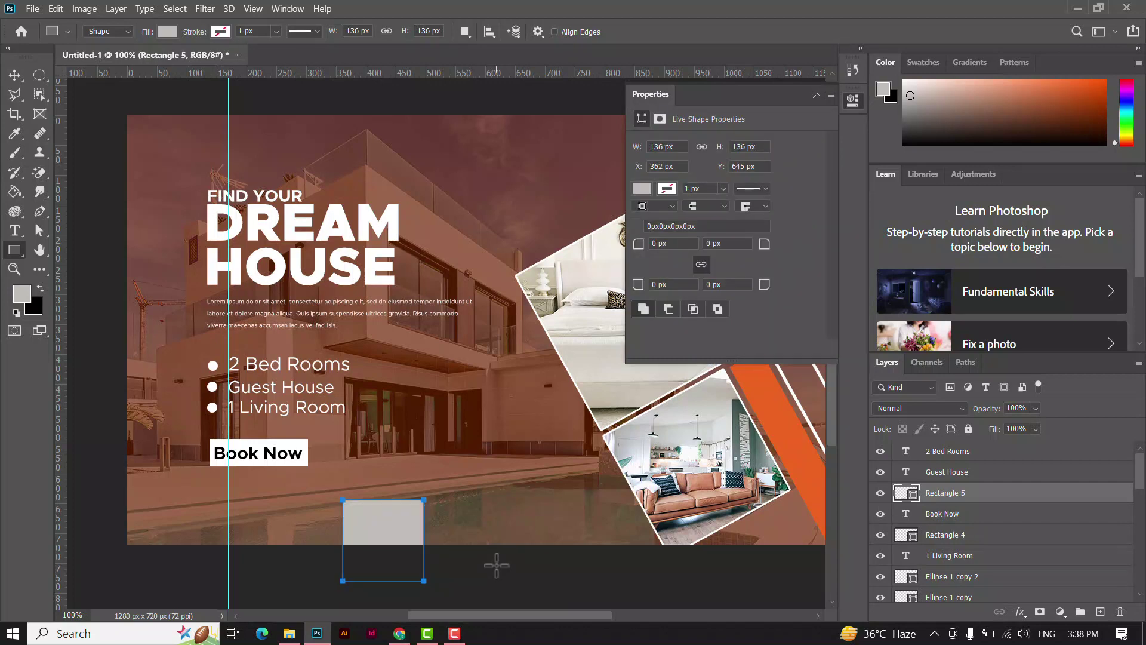
{"action": "left_click", "coordinate": [14, 74]}
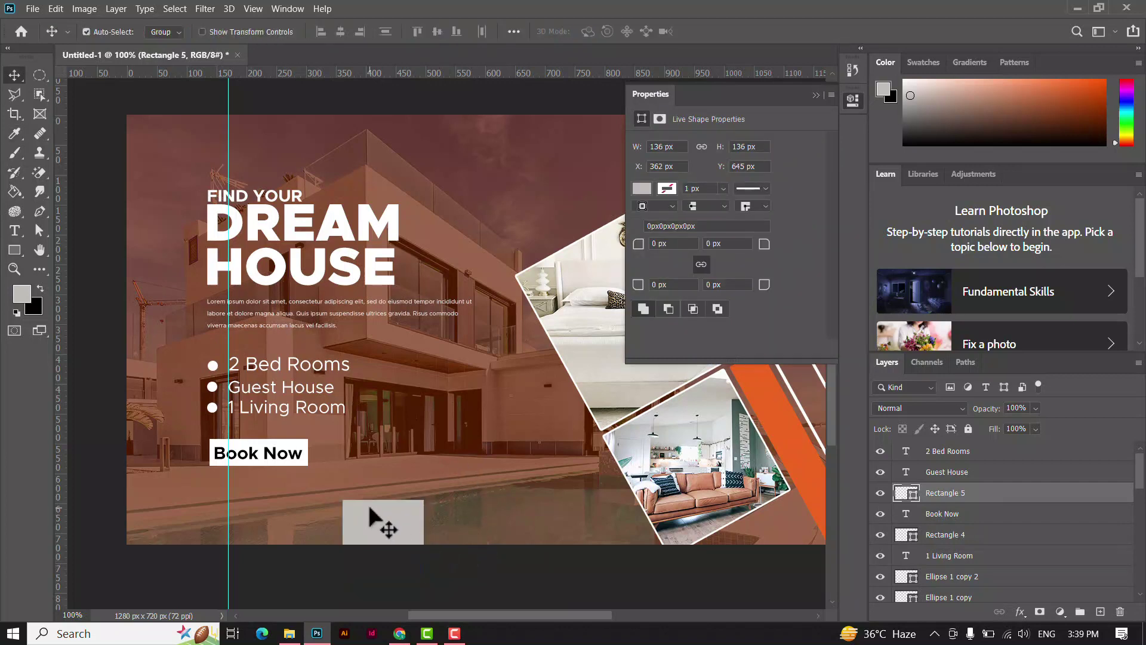
{"action": "key", "text": "ctrl+t"}
{"action": "left_click_drag", "start_coordinate": [453, 472], "coordinate": [485, 559]}
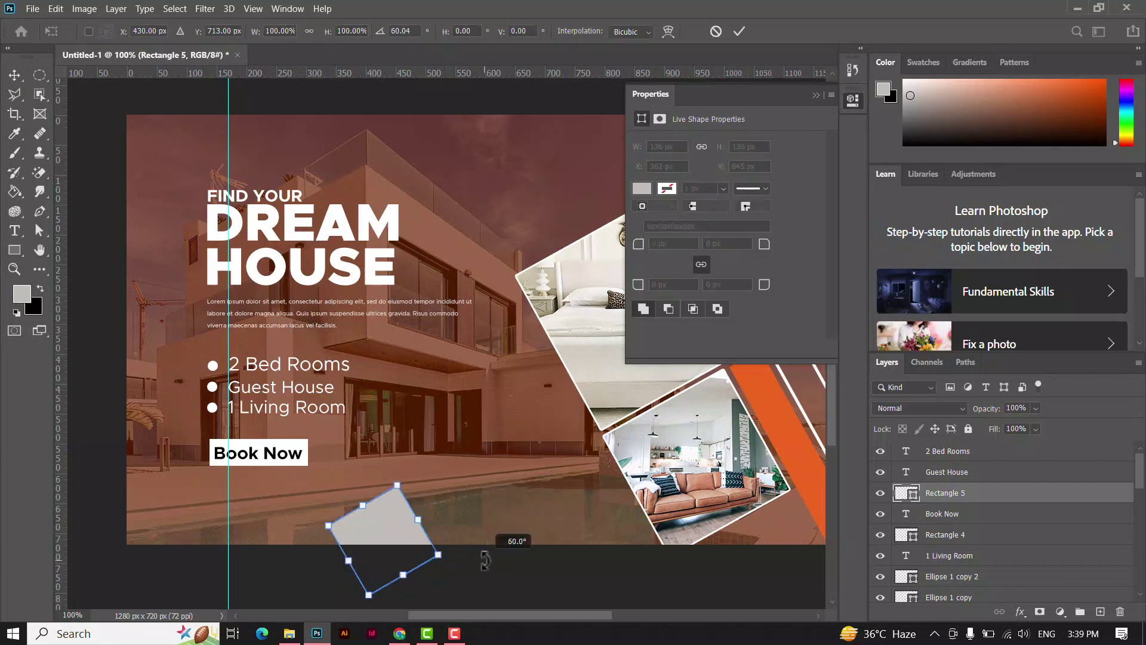
{"action": "left_click_drag", "start_coordinate": [385, 551], "coordinate": [406, 496]}
{"action": "left_click", "coordinate": [816, 95]}
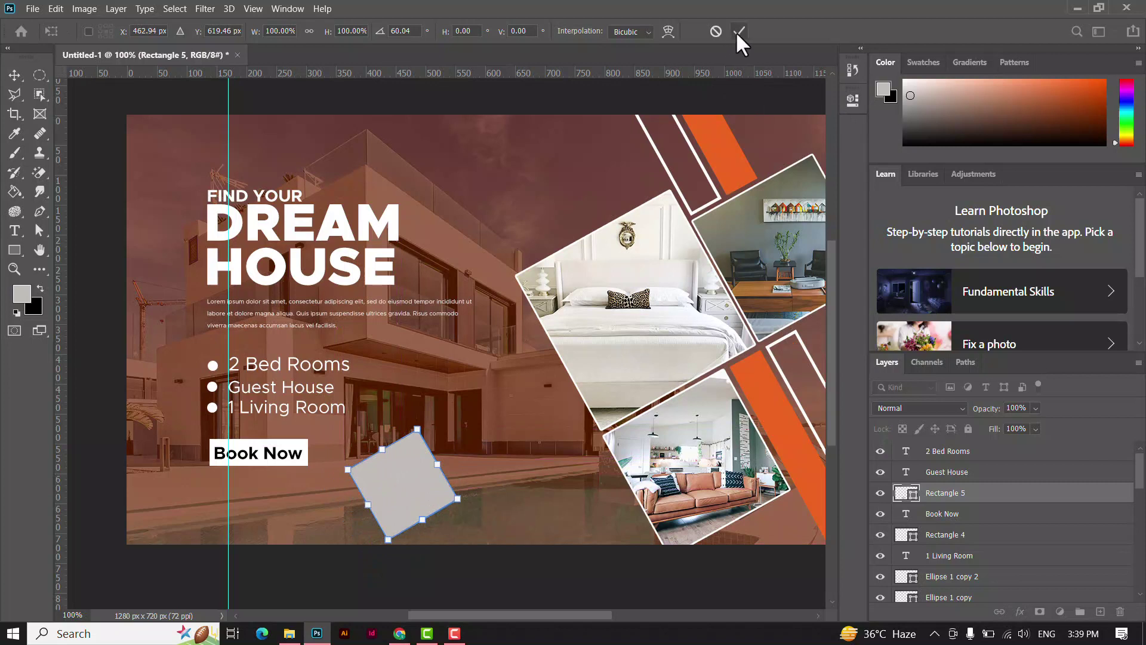
{"action": "left_click", "coordinate": [740, 32]}
Reposition the tilted square near the pool and enlarge it slightly.
{"action": "left_click_drag", "start_coordinate": [410, 486], "coordinate": [464, 482]}
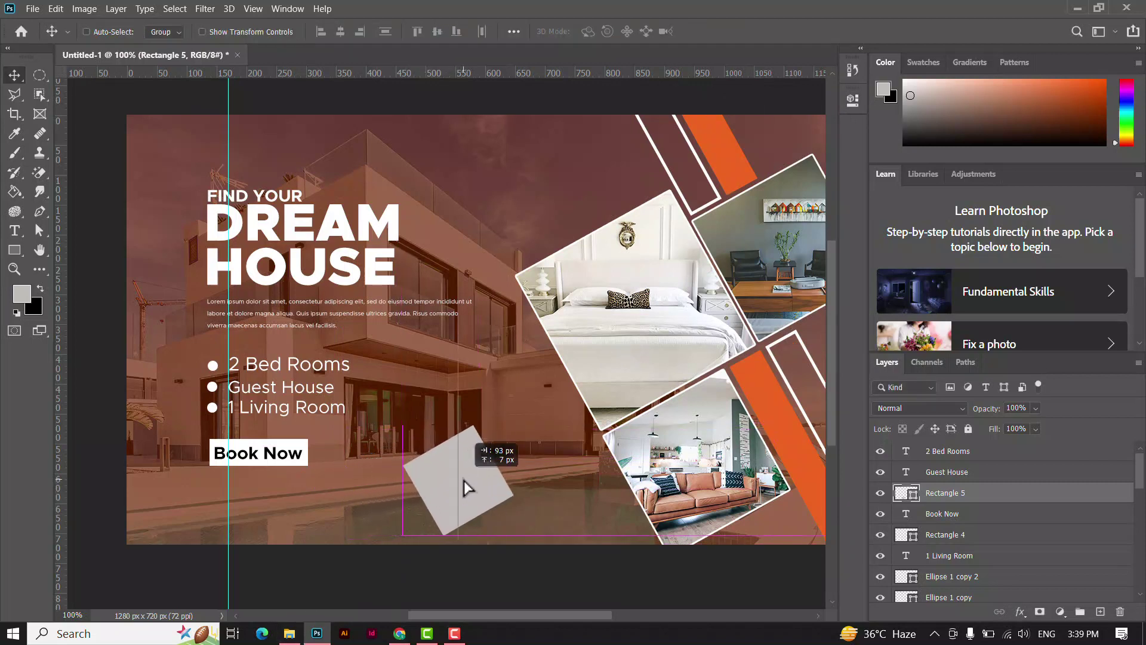
{"action": "left_click_drag", "start_coordinate": [464, 481], "coordinate": [461, 485]}
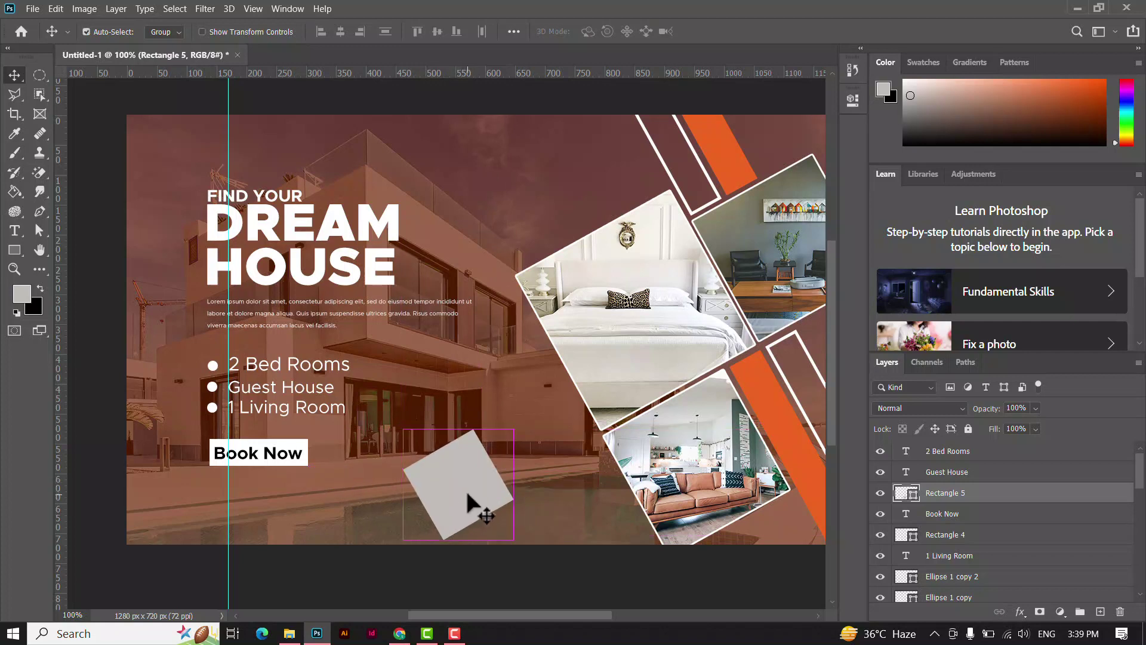
{"action": "key", "text": "ctrl+t"}
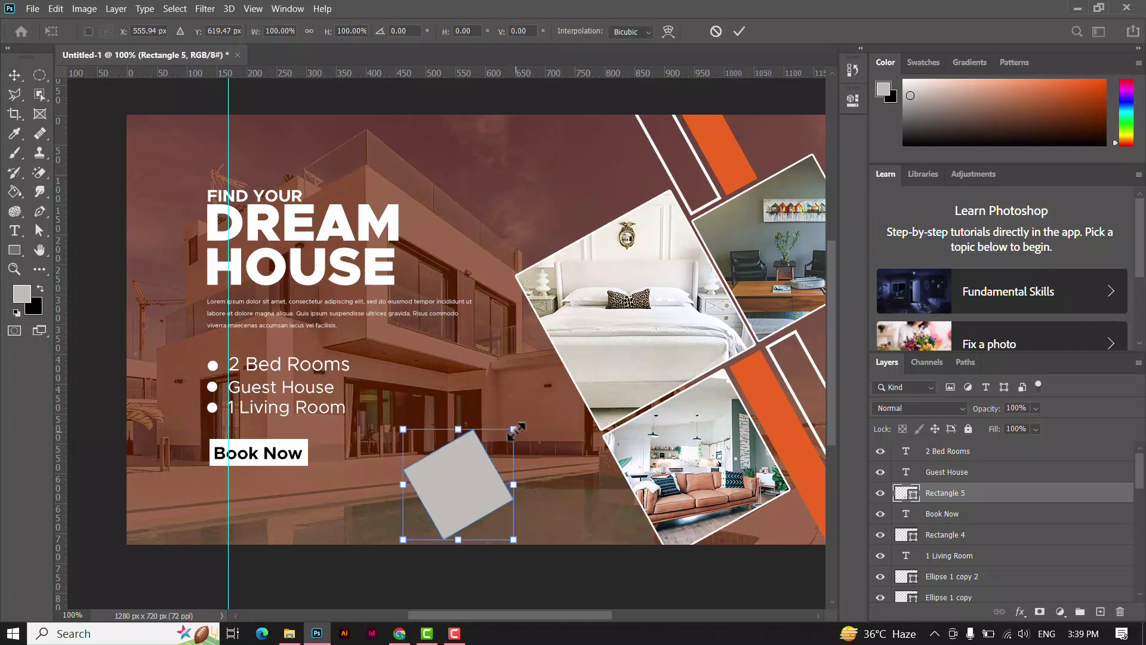
{"action": "mouse_move", "coordinate": [514, 429]}
{"action": "left_mouse_down"}
{"action": "mouse_move", "coordinate": [523, 425]}
{"action": "mouse_move", "coordinate": [512, 430]}
{"action": "left_mouse_up"}
{"action": "left_click", "coordinate": [739, 31]}
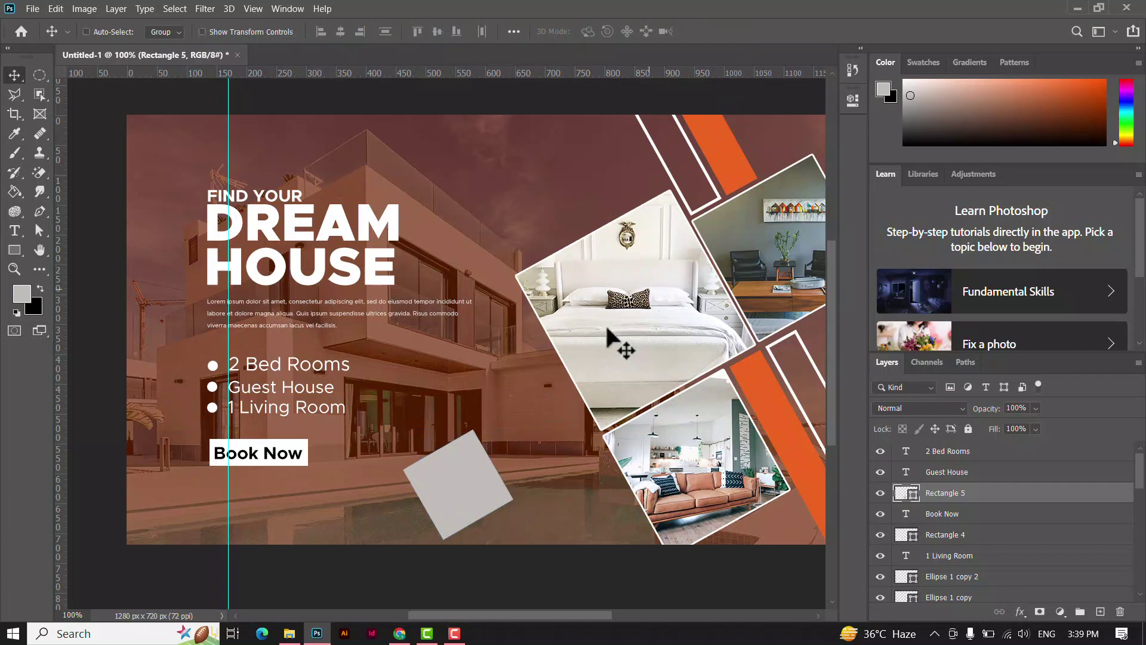
Set the tilted square's fill to orange.
{"action": "left_click", "coordinate": [15, 250]}
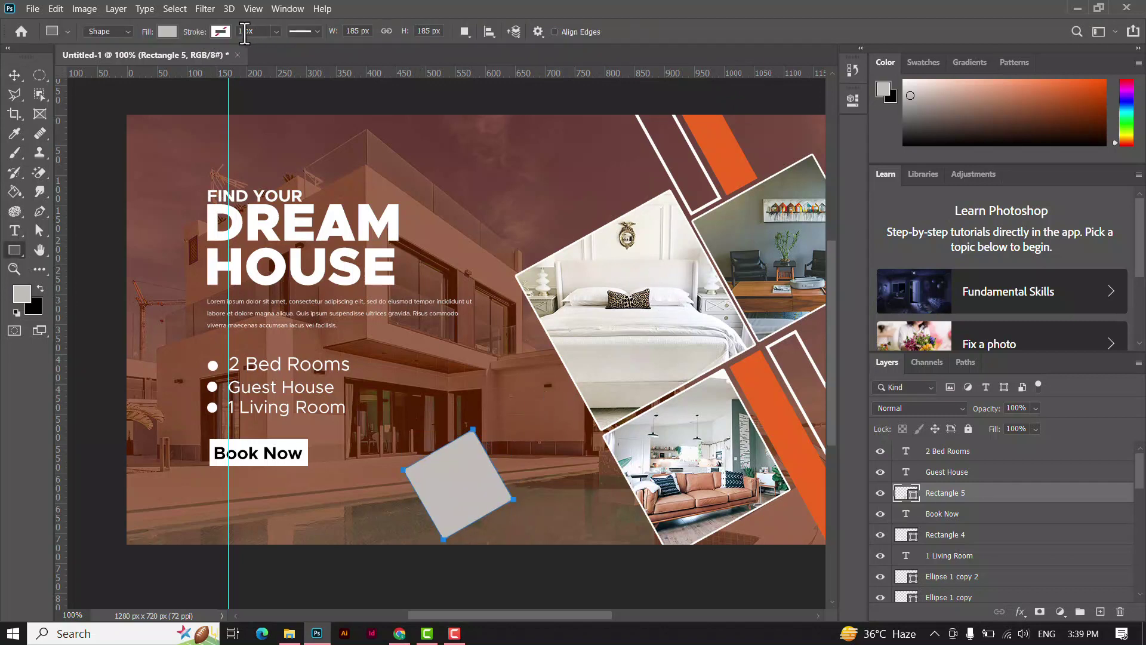
{"action": "left_click", "coordinate": [167, 31]}
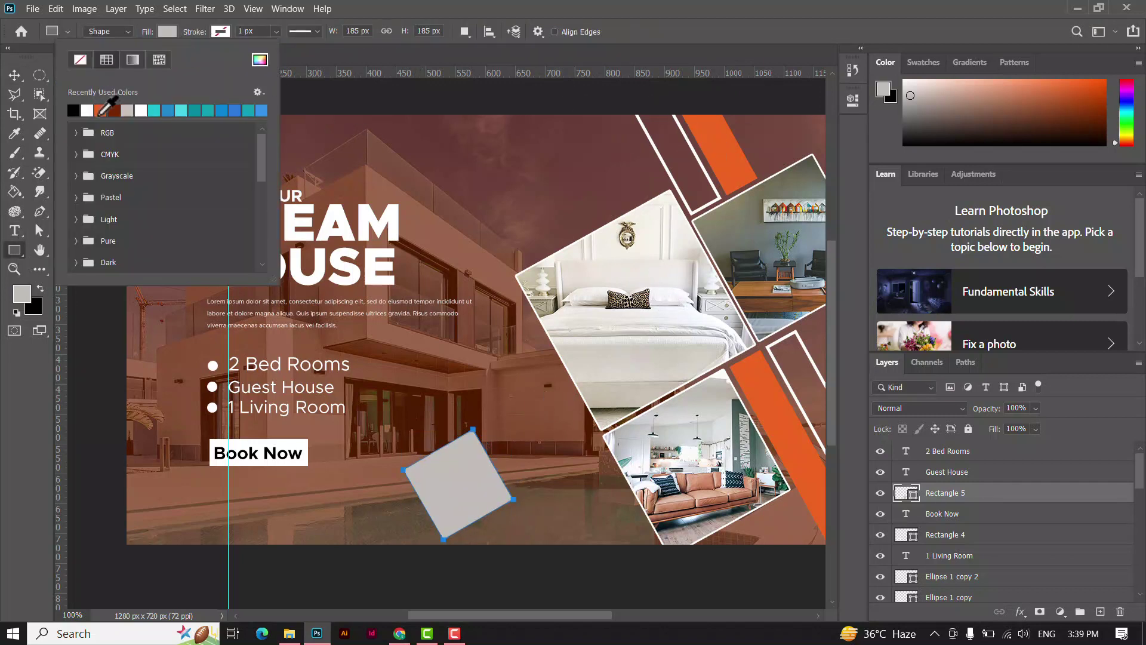
{"action": "left_click", "coordinate": [100, 110]}
{"action": "left_click", "coordinate": [15, 74]}
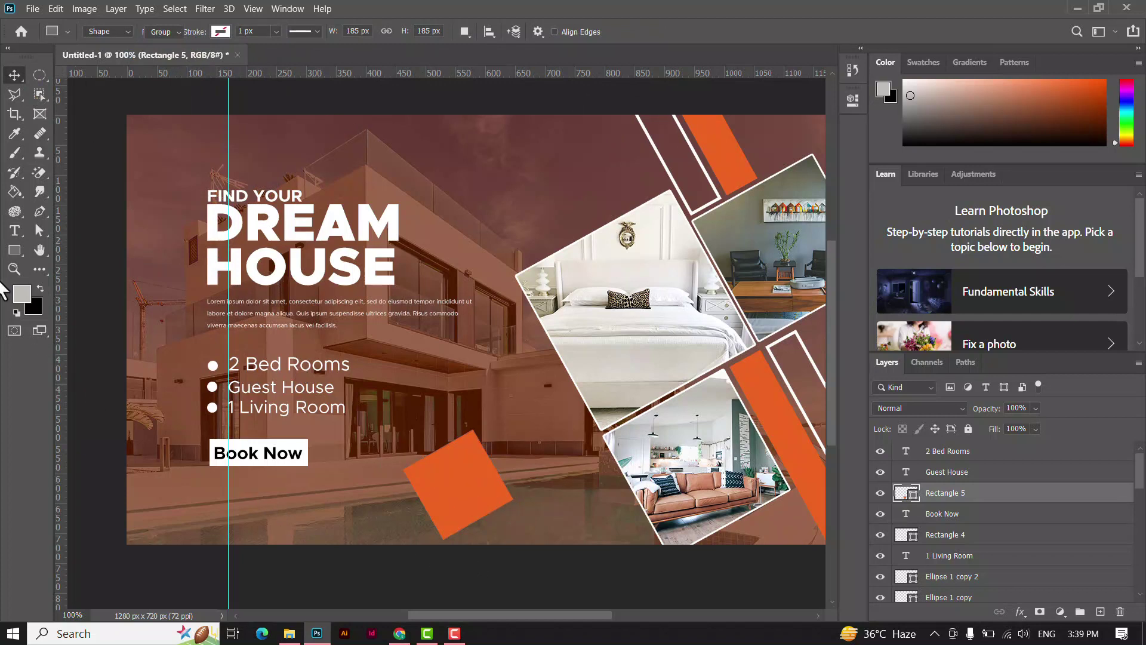
Type a white 'Price Started at' caption and move it onto the orange tile.
{"action": "left_click", "coordinate": [15, 231]}
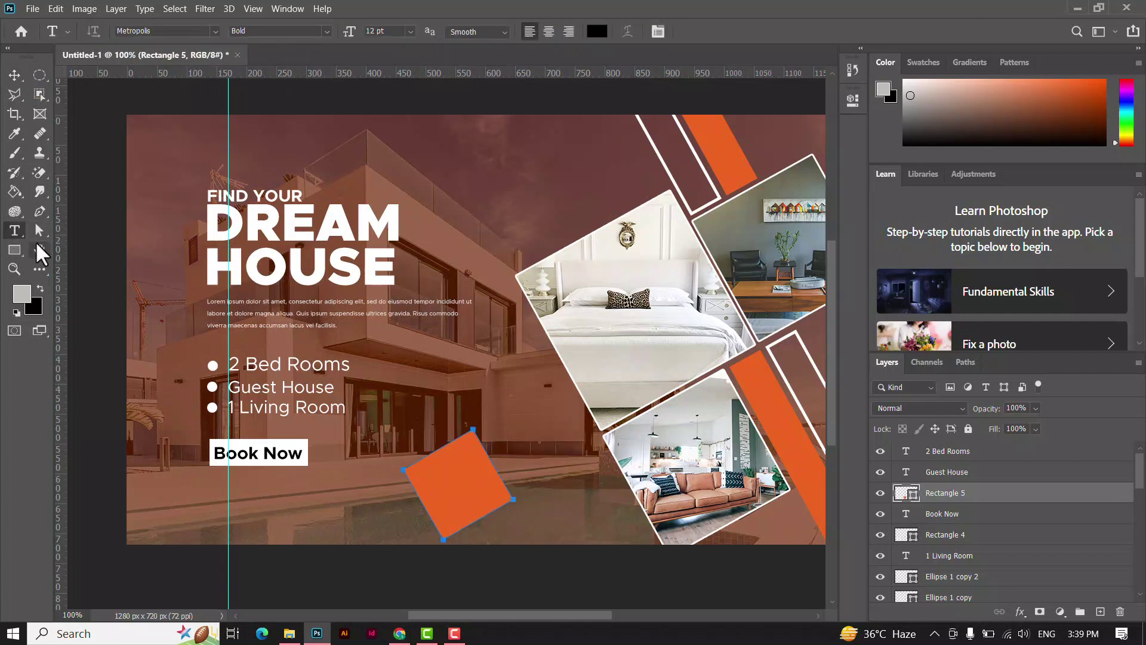
{"action": "left_click", "coordinate": [427, 400]}
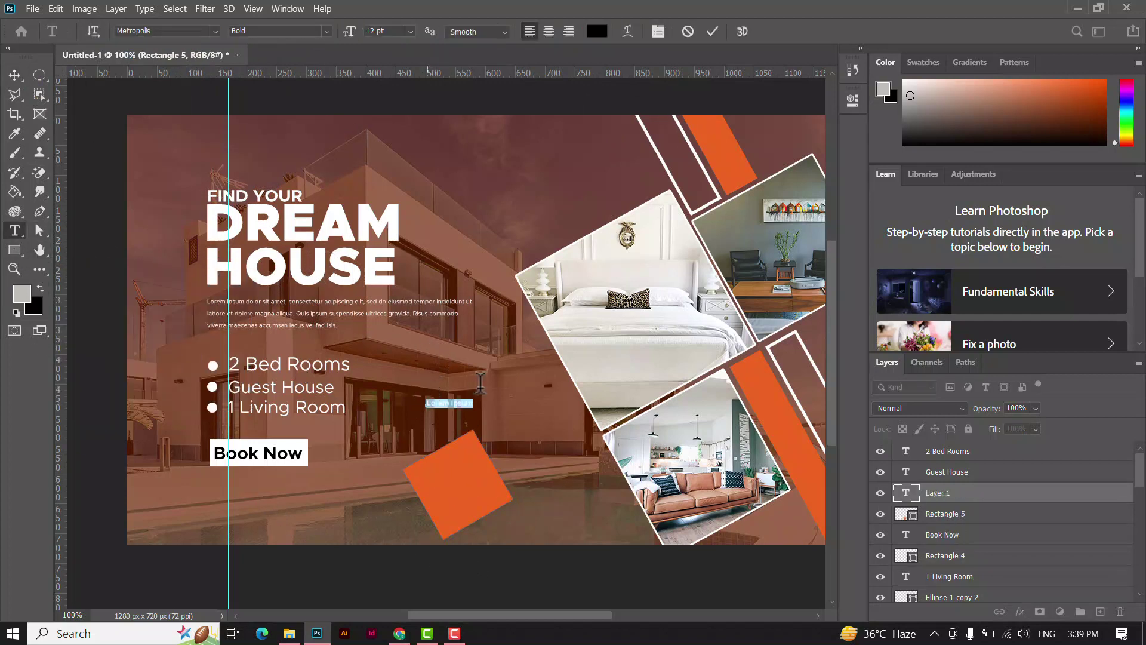
{"action": "left_click", "coordinate": [597, 31]}
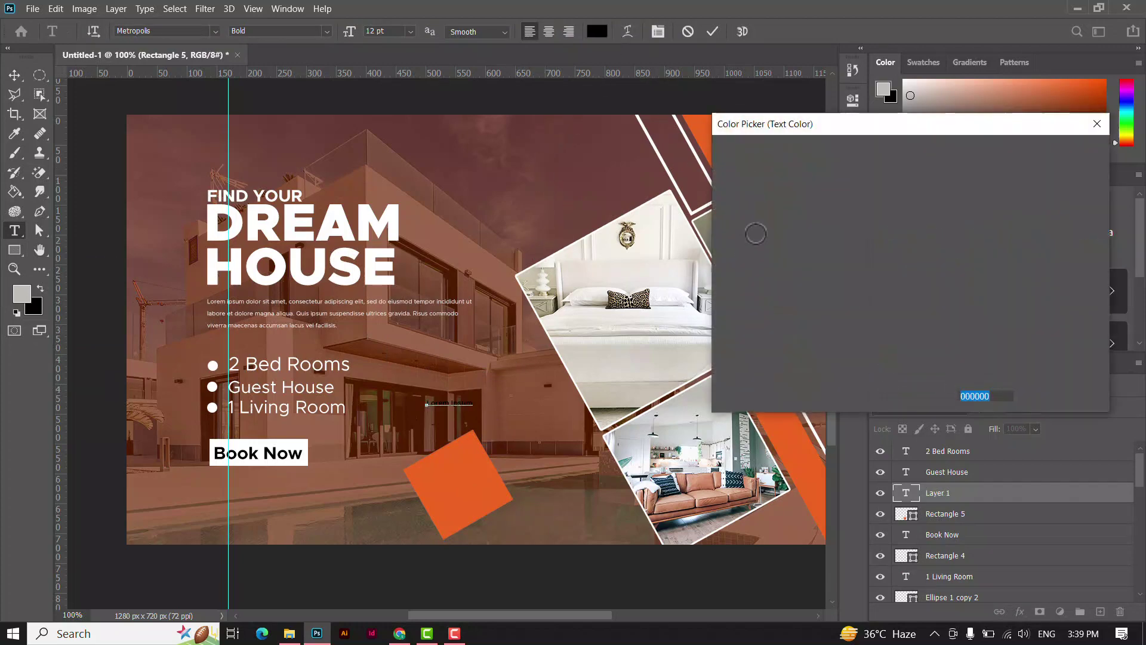
{"action": "left_click", "coordinate": [1058, 152]}
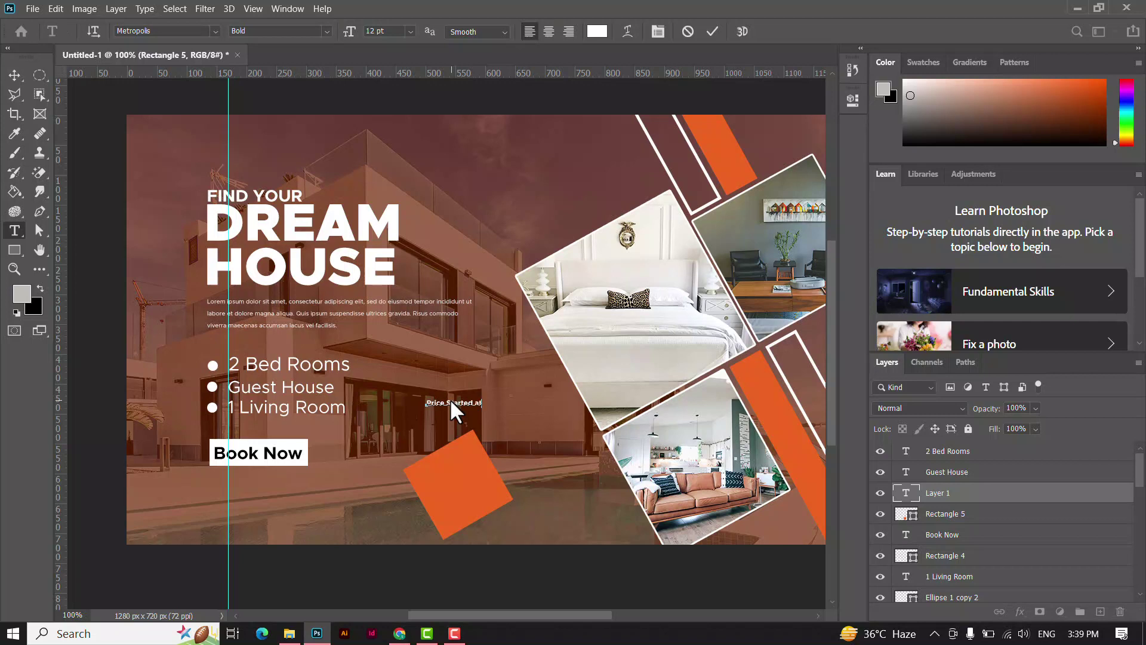
{"action": "left_click", "coordinate": [713, 31]}
{"action": "left_click", "coordinate": [14, 76]}
{"action": "mouse_move", "coordinate": [451, 398]}
{"action": "left_mouse_down"}
{"action": "mouse_move", "coordinate": [450, 446]}
{"action": "mouse_move", "coordinate": [461, 458]}
{"action": "left_mouse_up"}
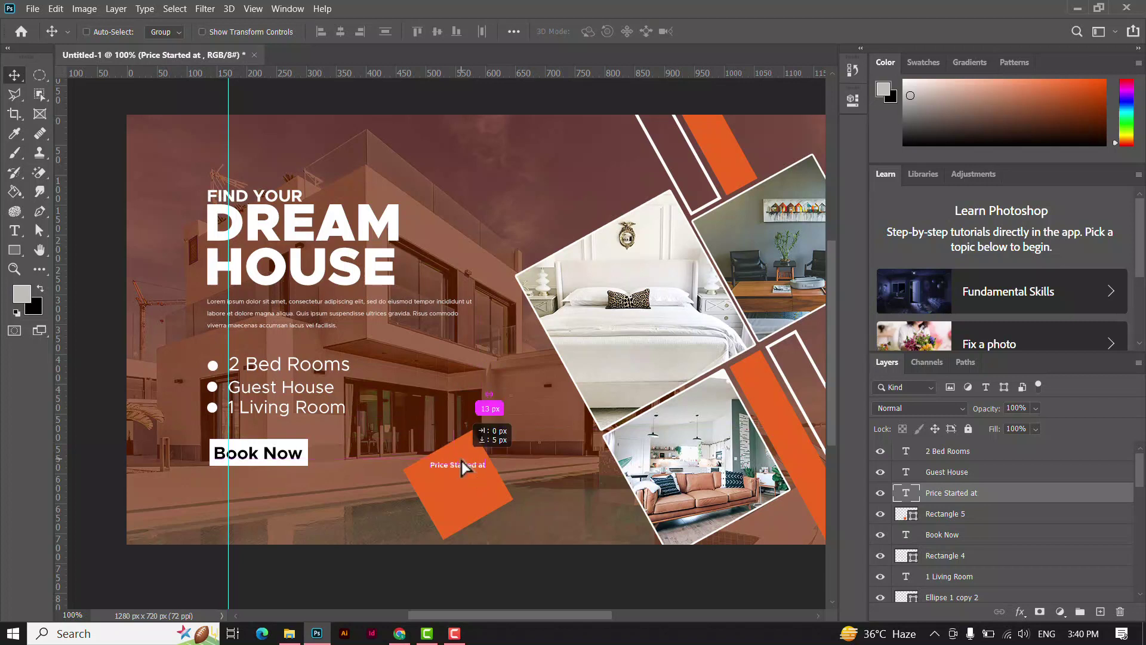
{"action": "right_click", "coordinate": [478, 456]}
Rotate Rectangle 5 by about -12.9° into an upright orange diamond.
{"action": "left_click", "coordinate": [489, 461]}
{"action": "key", "text": "ctrl+t"}
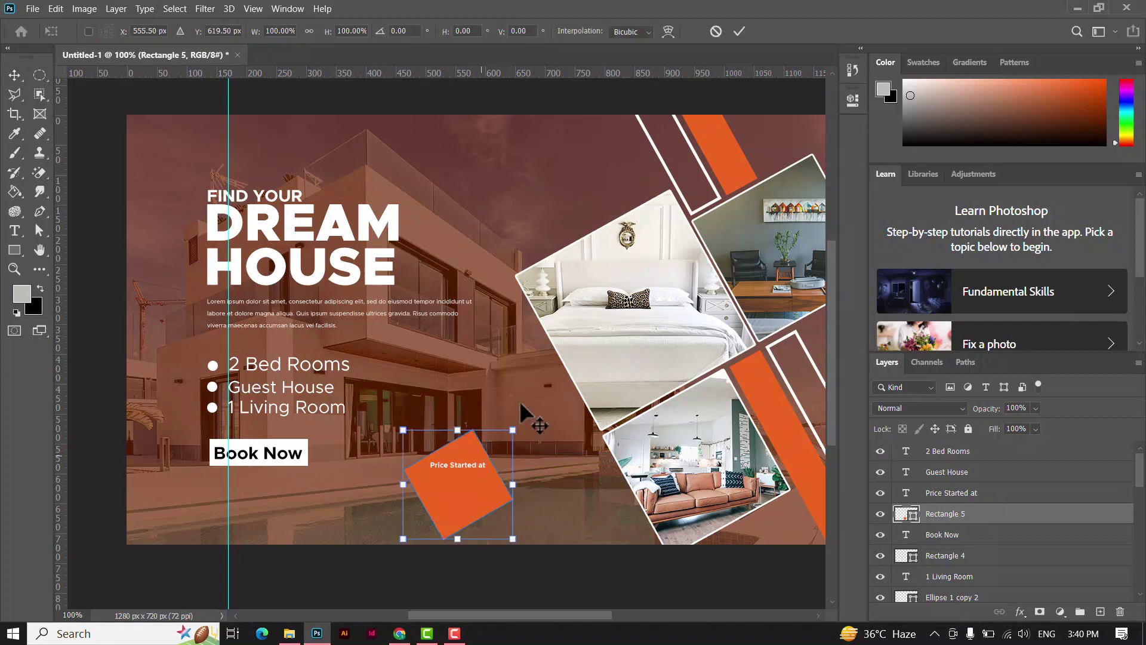
{"action": "left_click_drag", "start_coordinate": [519, 402], "coordinate": [501, 389]}
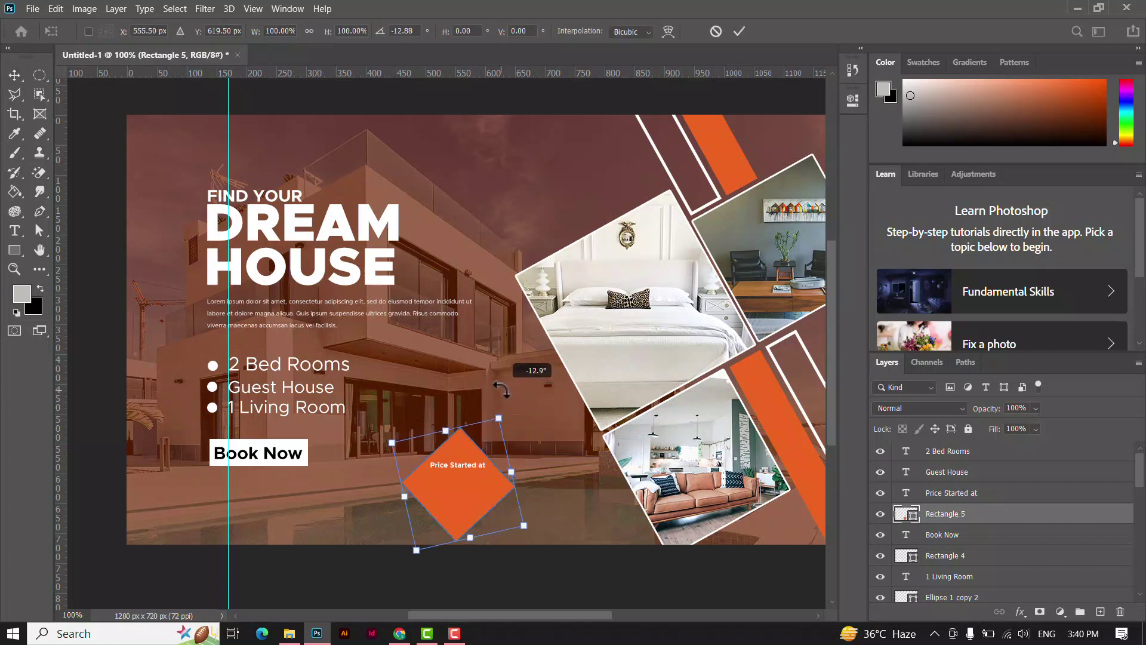
{"action": "left_click", "coordinate": [739, 31]}
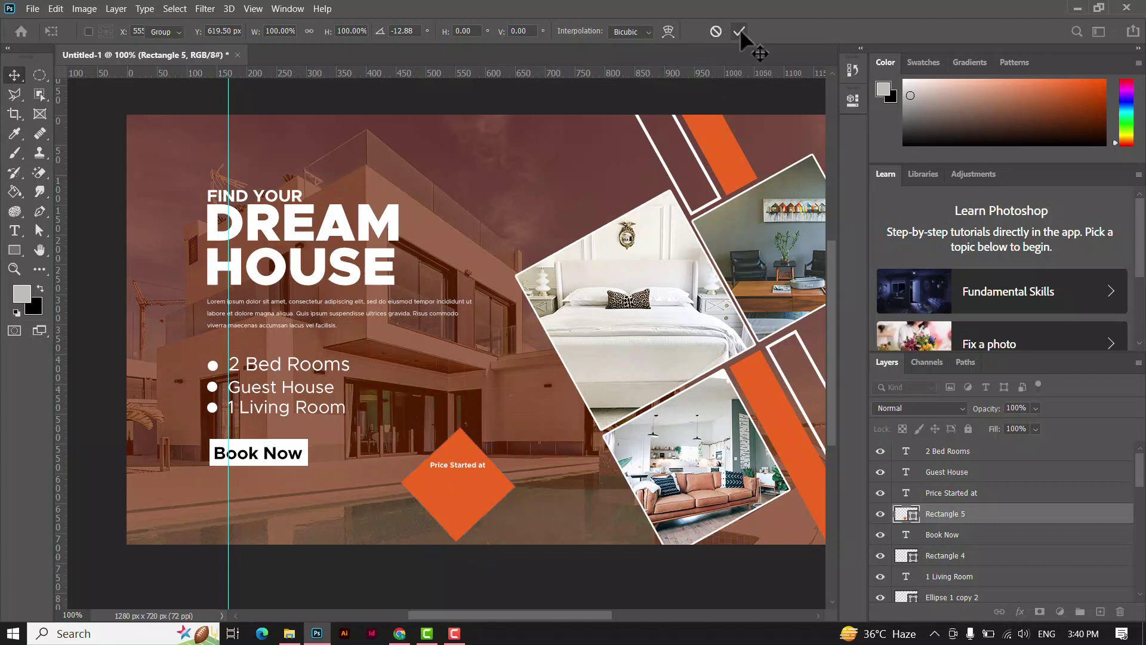
Select the Price Started at caption and nudge it up near the diamond's top.
{"action": "right_click", "coordinate": [459, 464]}
{"action": "left_click", "coordinate": [477, 470]}
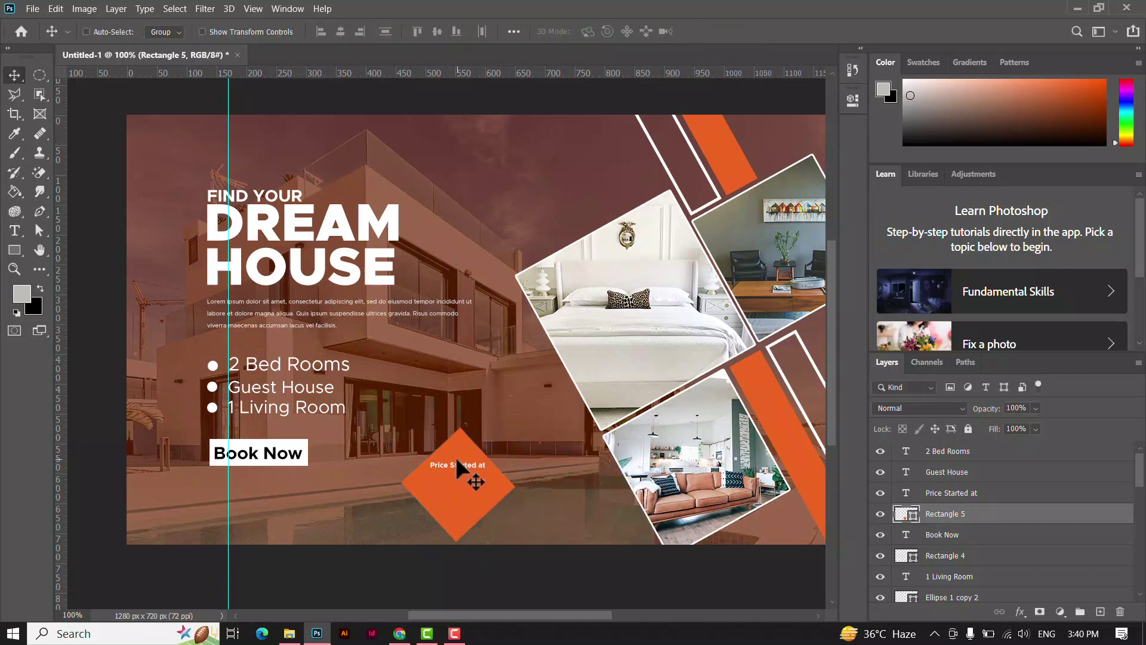
{"action": "right_click", "coordinate": [456, 463]}
{"action": "left_click", "coordinate": [478, 466]}
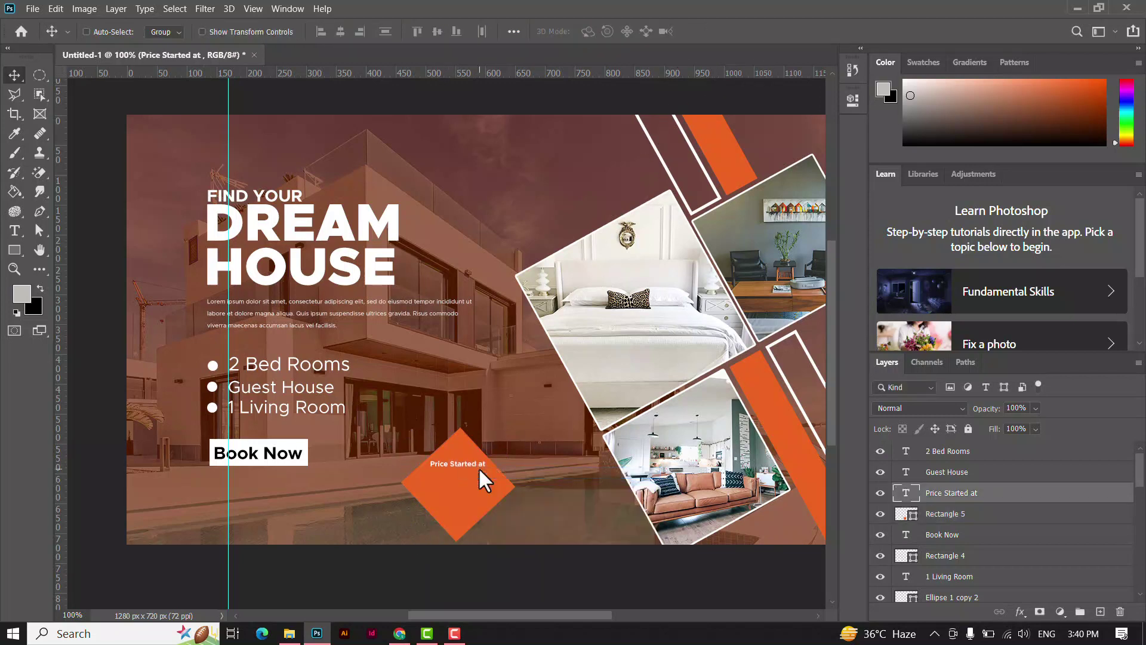
{"action": "key", "text": "Up"}
Type a '$1,200.0' price and enlarge it about 3.5 times.
{"action": "left_click", "coordinate": [14, 231]}
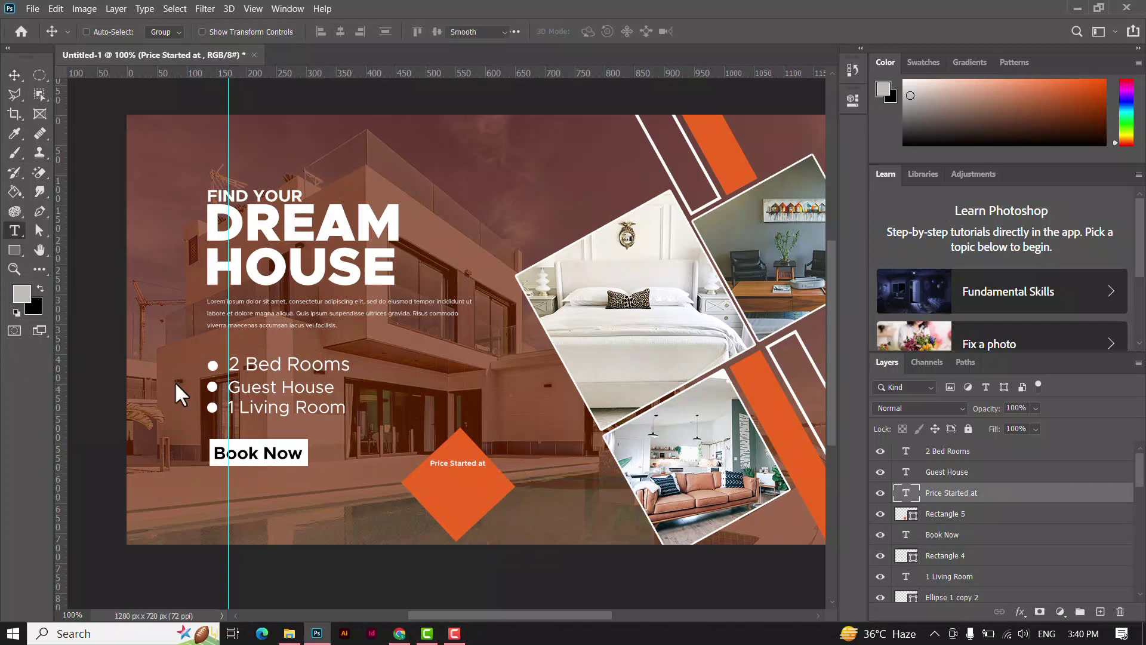
{"action": "left_click", "coordinate": [344, 509]}
{"action": "type", "text": "$1,200.0"}
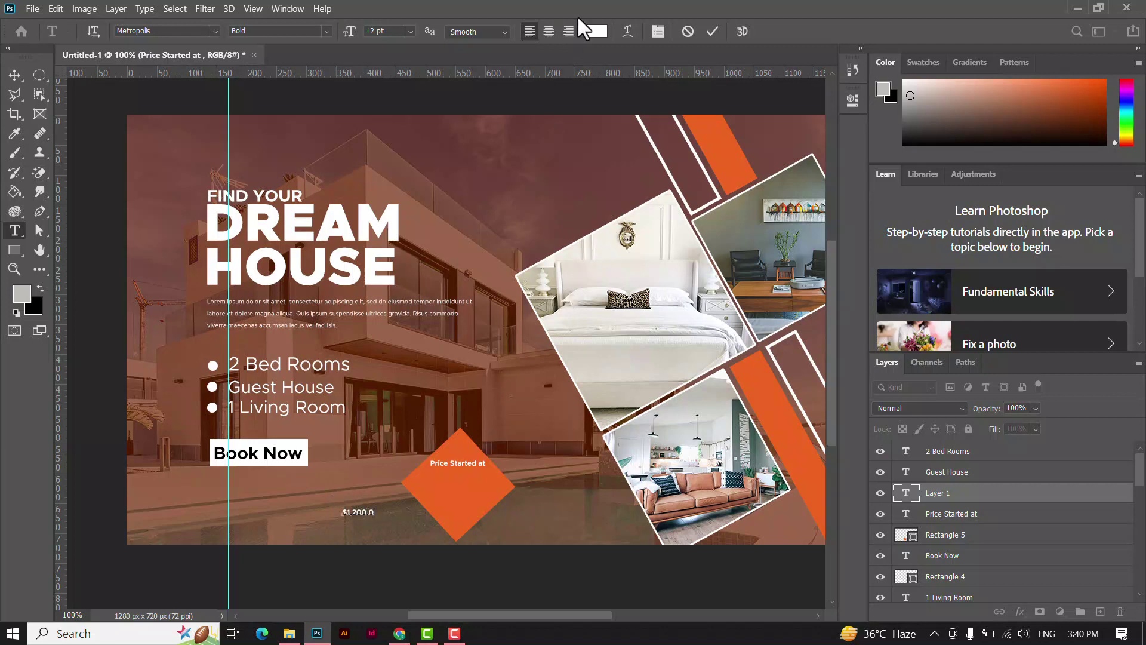
{"action": "left_click", "coordinate": [711, 29]}
{"action": "left_click", "coordinate": [15, 75]}
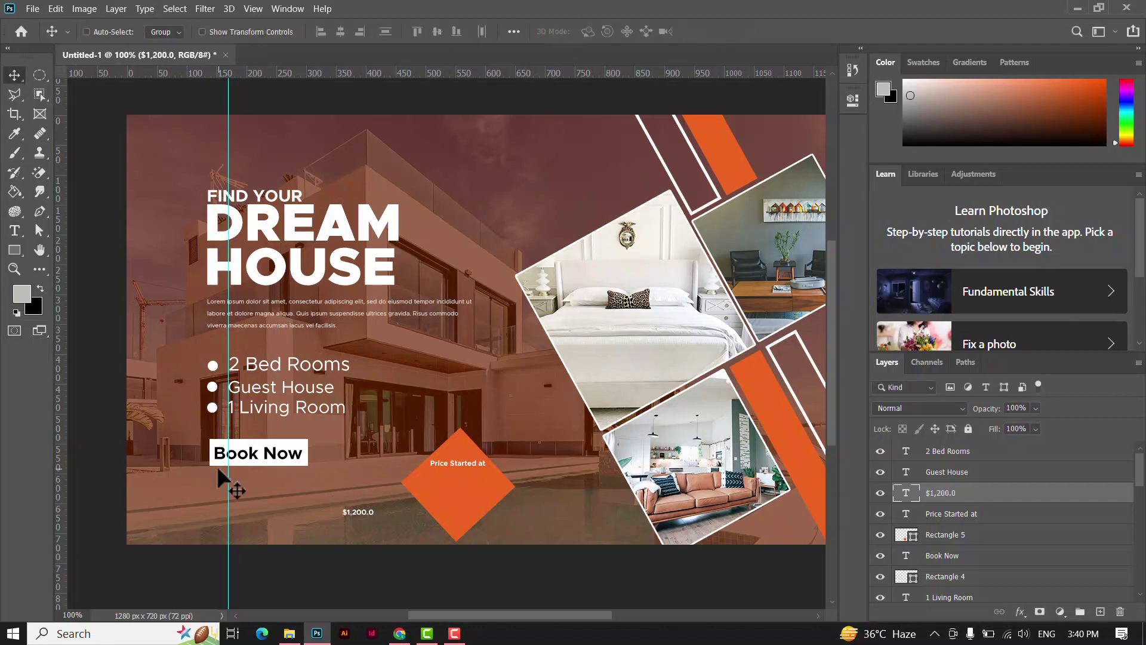
{"action": "key", "text": "ctrl+t"}
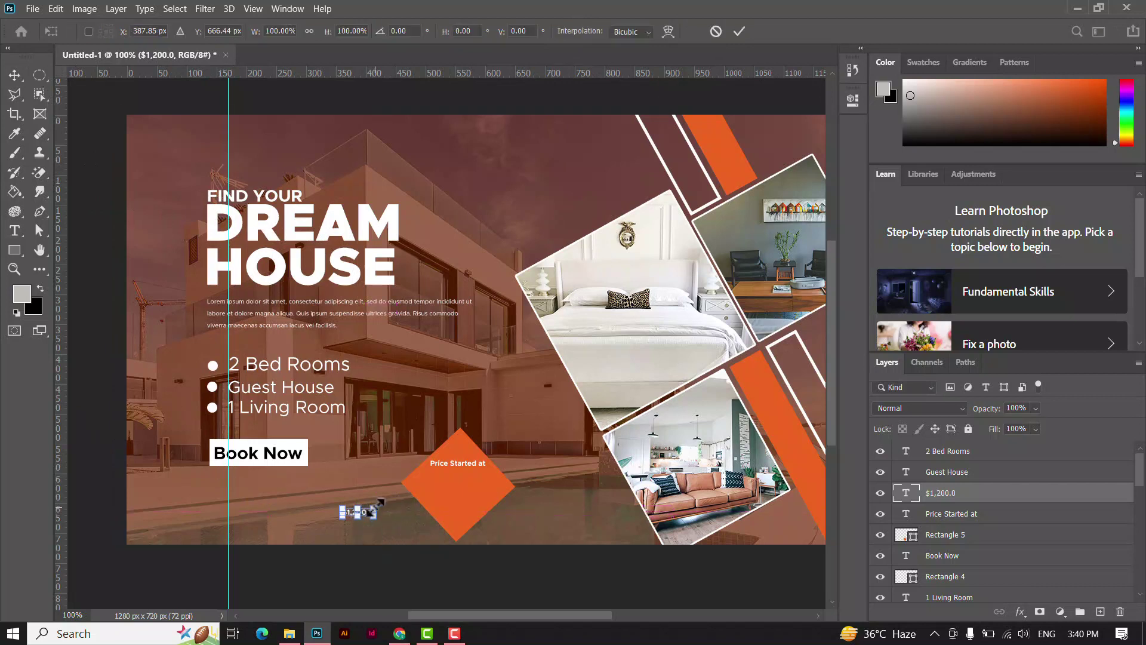
{"action": "left_click_drag", "start_coordinate": [376, 507], "coordinate": [440, 446]}
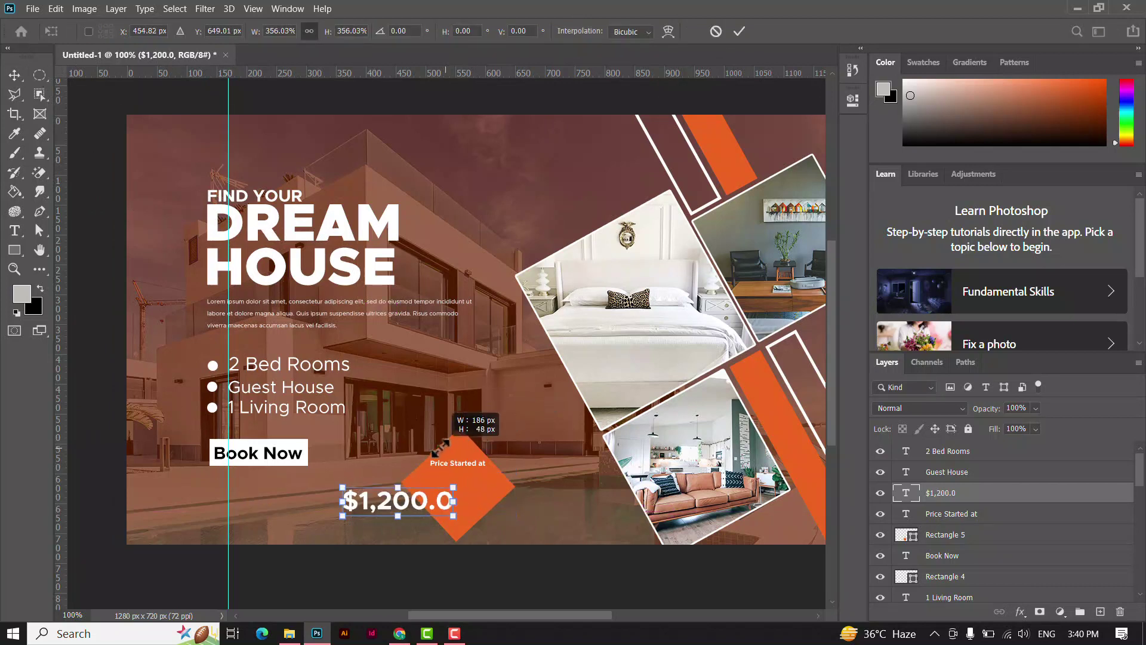
{"action": "left_click", "coordinate": [738, 31]}
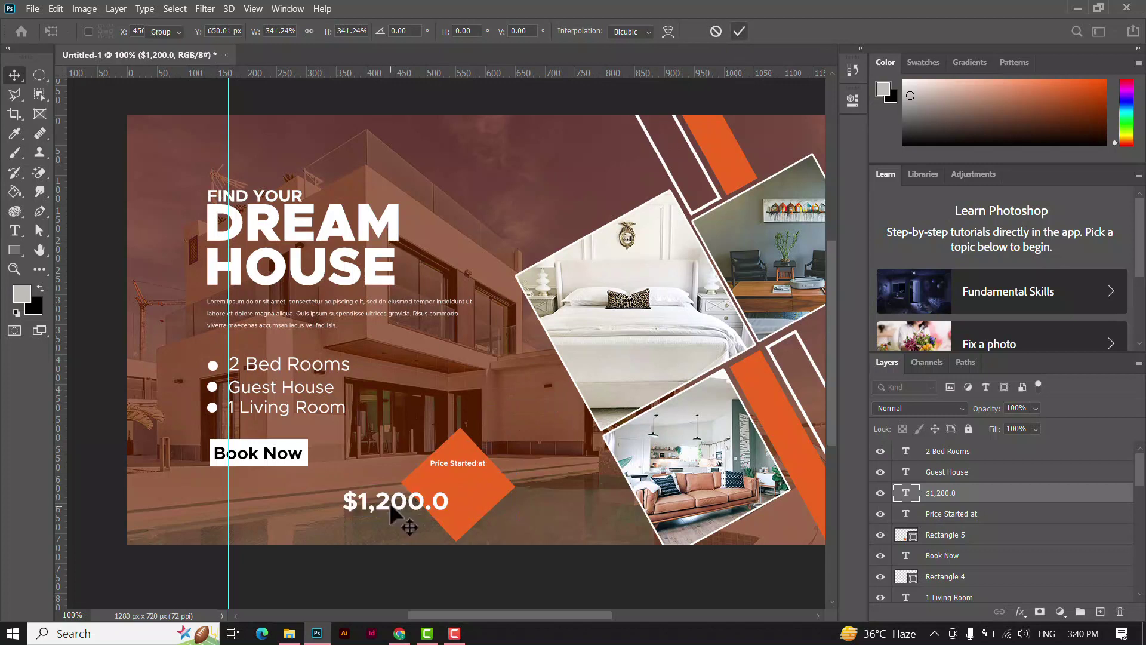
Move the price onto the diamond, shrink it slightly, and nudge it under the caption.
{"action": "left_click_drag", "start_coordinate": [391, 510], "coordinate": [452, 496]}
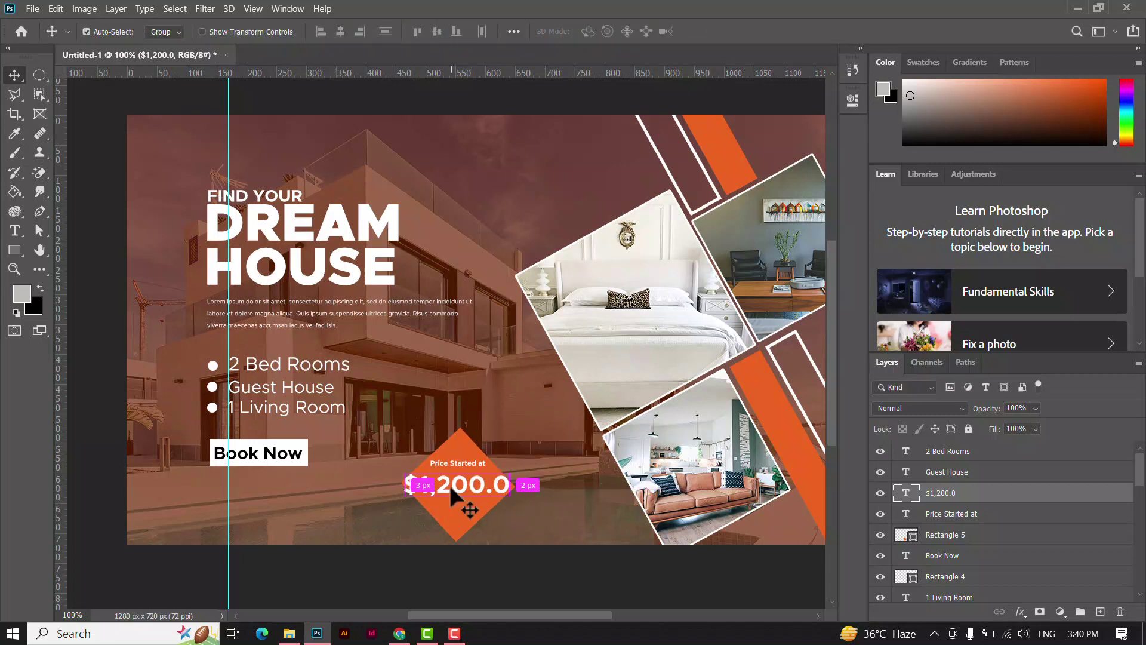
{"action": "key", "text": "ctrl+t"}
{"action": "left_click_drag", "start_coordinate": [508, 464], "coordinate": [454, 483]}
{"action": "left_click", "coordinate": [739, 31]}
{"action": "key", "text": "Up"}
{"action": "key", "text": "Up"}
{"action": "key", "text": "Up"}
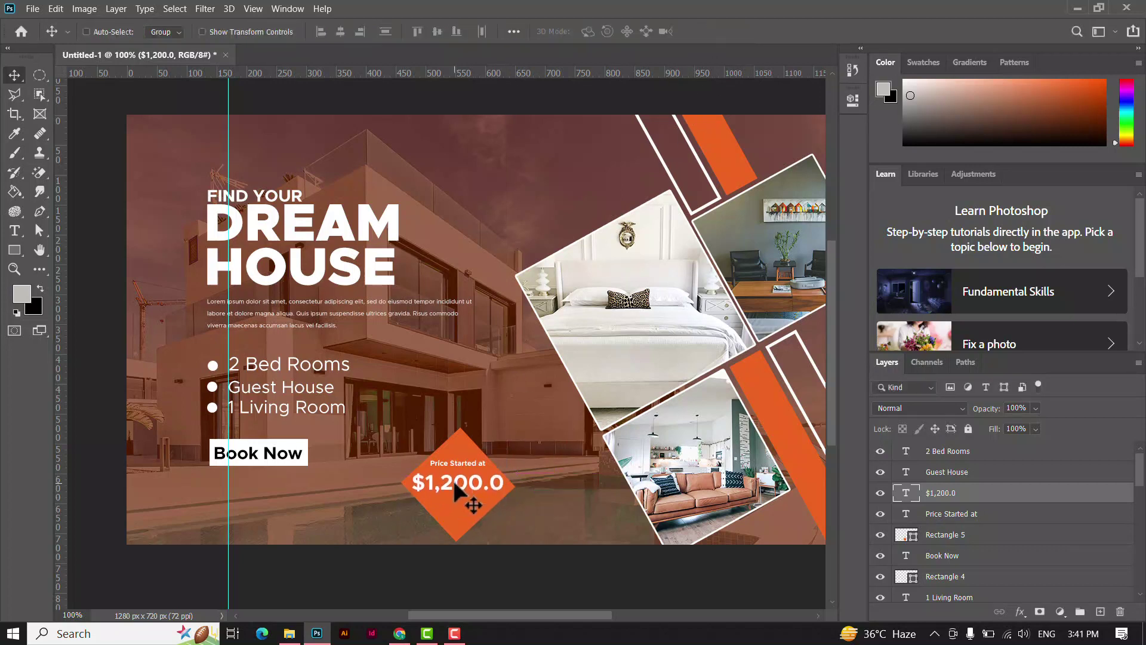
{"action": "key", "text": "Up"}
{"action": "key", "text": "Up"}
Bring the curly arrow image into the banner, scale it to about 18%, and place it beside the price diamond.
{"action": "left_click", "coordinate": [289, 633]}
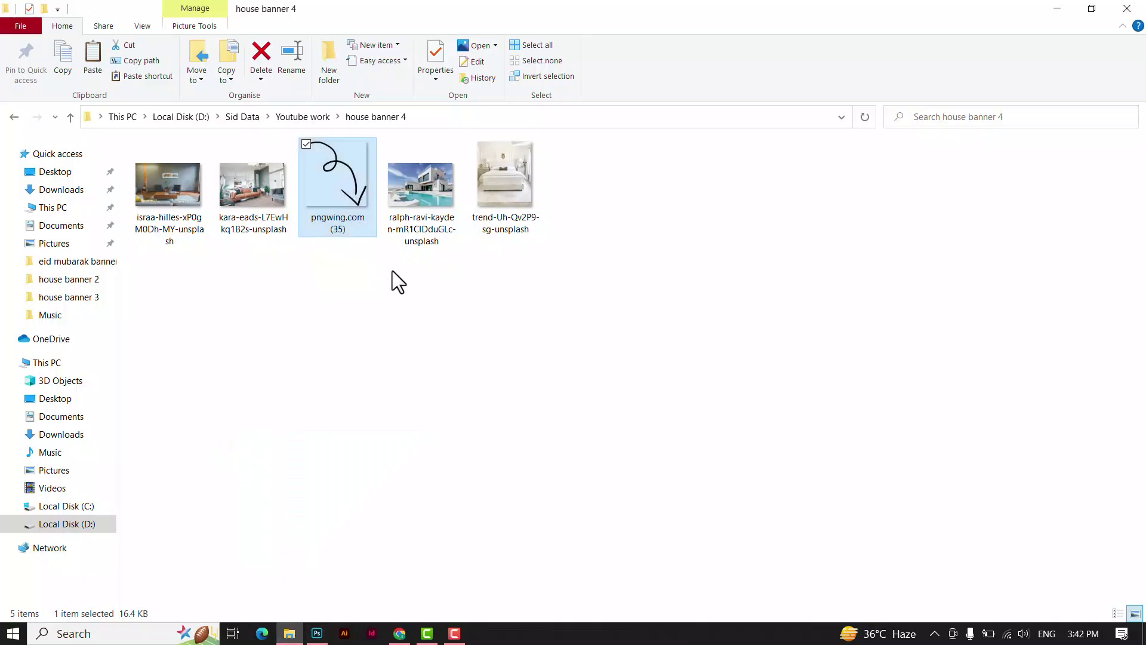
{"action": "mouse_move", "coordinate": [338, 191]}
{"action": "left_mouse_down"}
{"action": "mouse_move", "coordinate": [316, 638]}
{"action": "mouse_move", "coordinate": [435, 460]}
{"action": "left_mouse_up"}
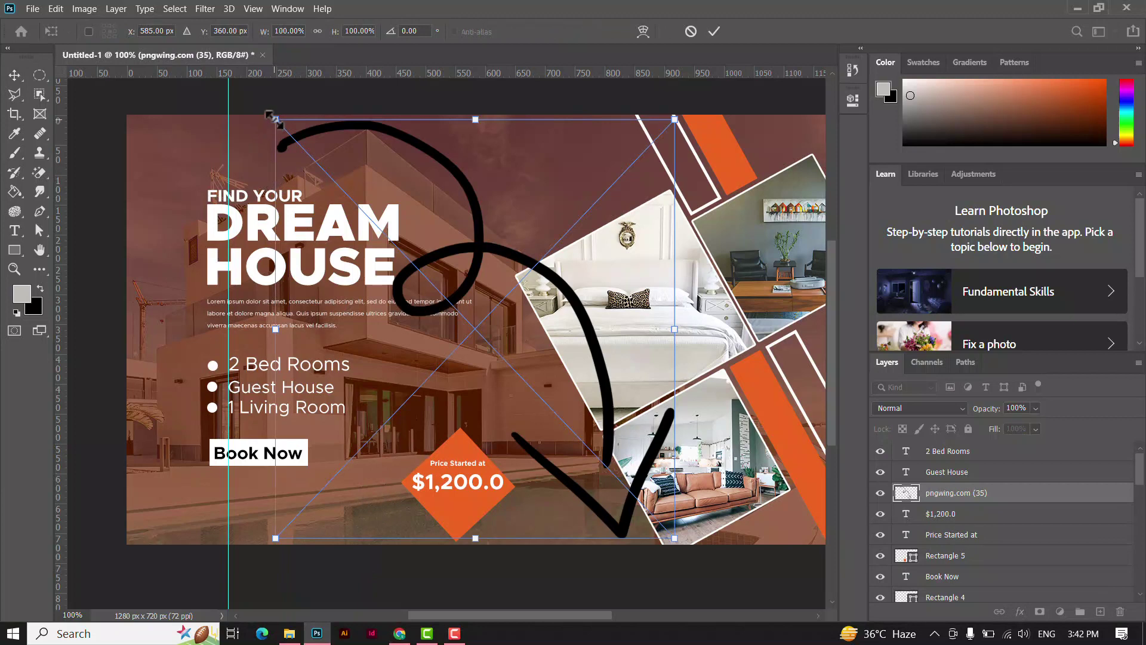
{"action": "left_click_drag", "start_coordinate": [270, 117], "coordinate": [600, 460]}
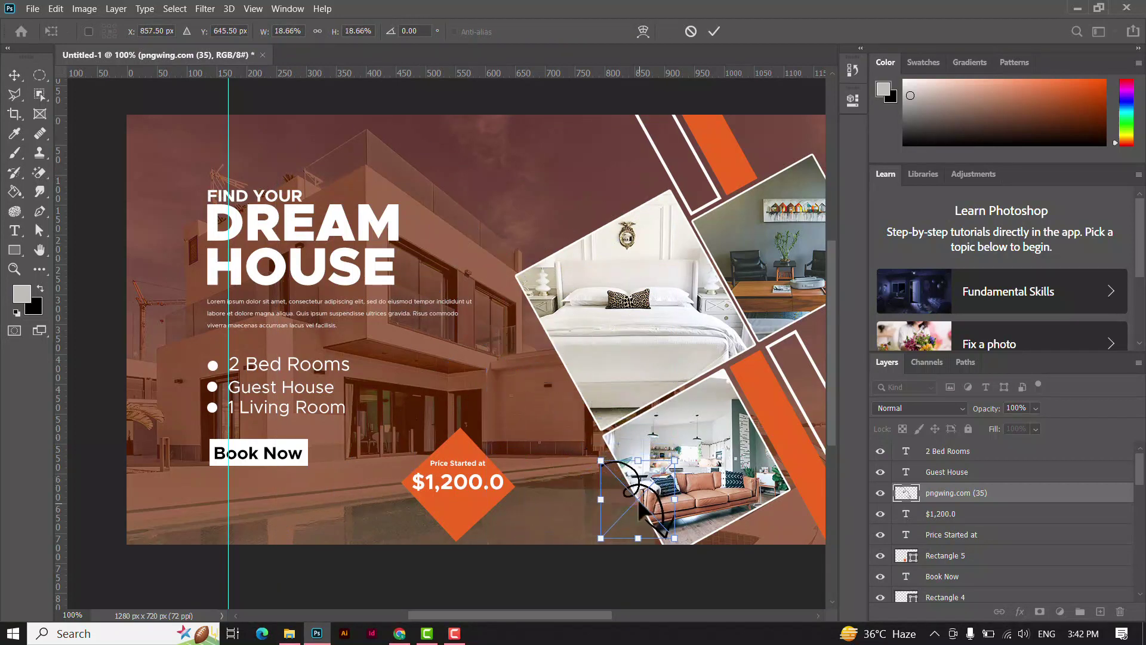
{"action": "left_click_drag", "start_coordinate": [641, 510], "coordinate": [367, 469]}
{"action": "left_click_drag", "start_coordinate": [411, 408], "coordinate": [379, 388]}
Rotate the arrow to about -42° so it points at the price, and commit.
{"action": "left_click_drag", "start_coordinate": [386, 459], "coordinate": [380, 460]}
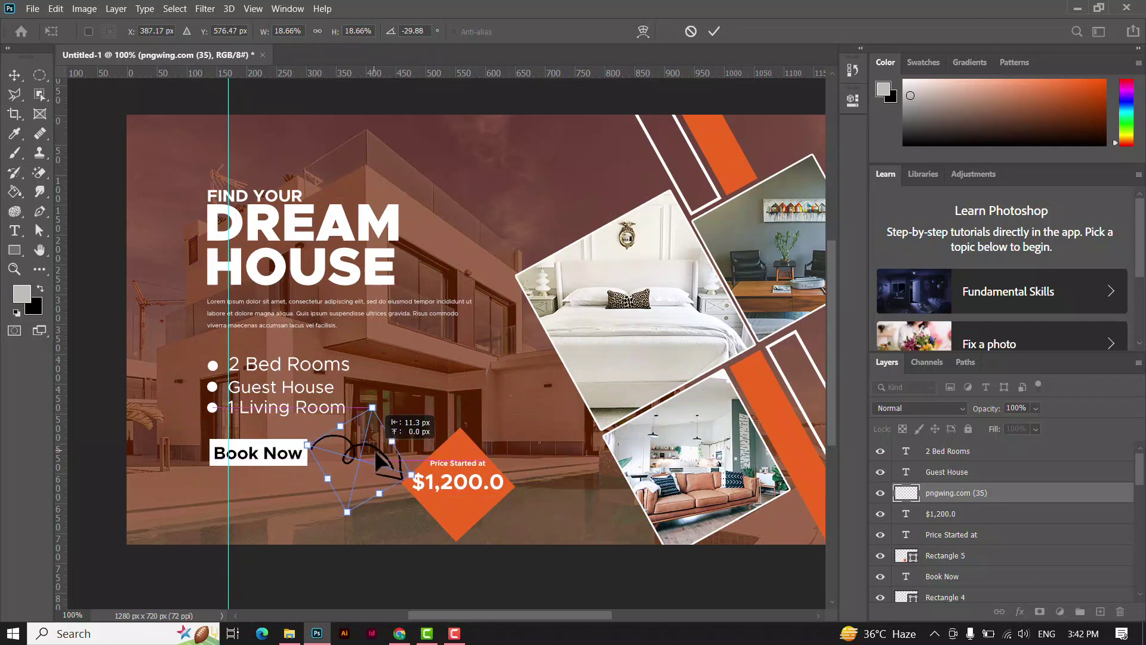
{"action": "left_click_drag", "start_coordinate": [412, 403], "coordinate": [418, 396]}
{"action": "left_click_drag", "start_coordinate": [380, 457], "coordinate": [382, 456]}
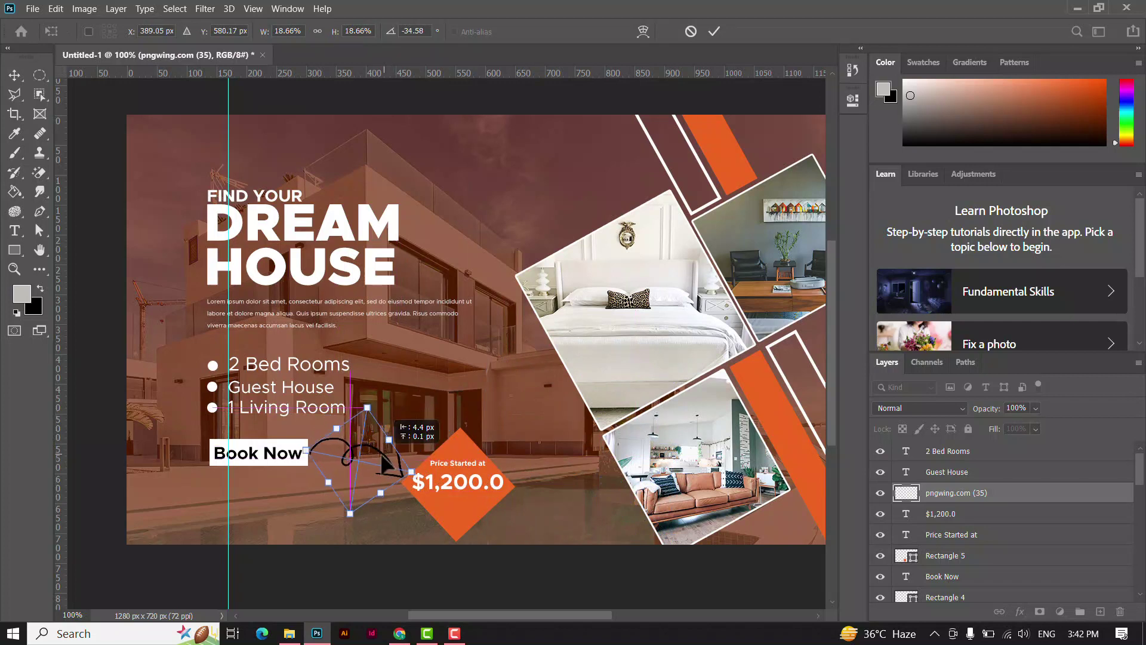
{"action": "left_click", "coordinate": [714, 31]}
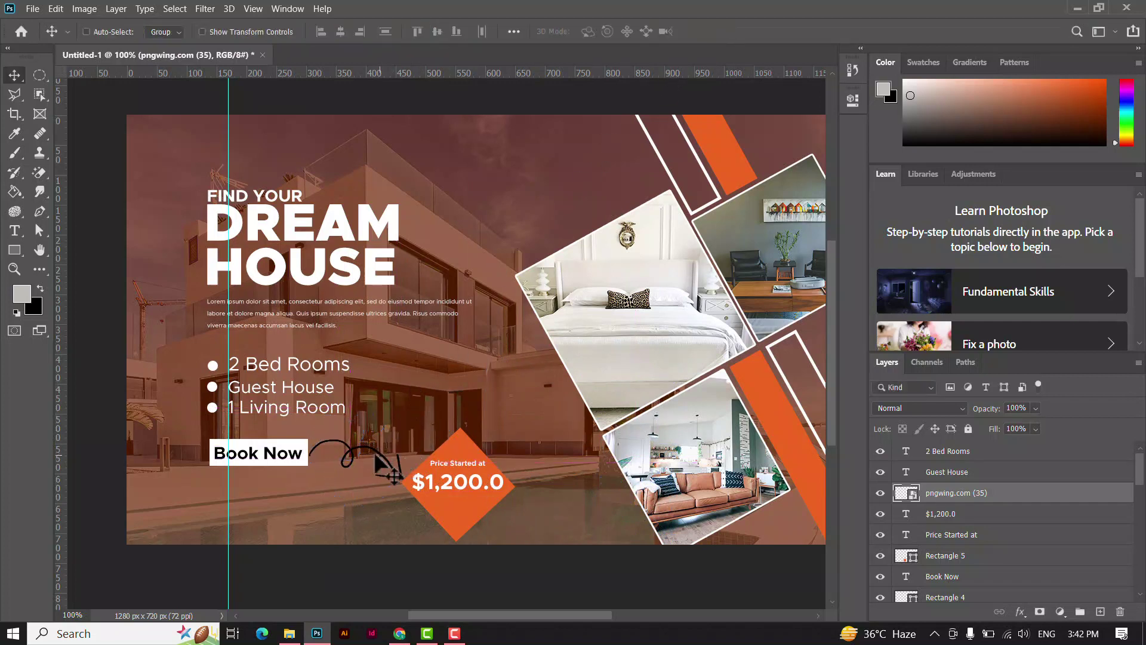
Fine-tune the arrow's size and its roughly -38° angle, then move its layer below Rectangle 4.
{"action": "key", "text": "ctrl+t"}
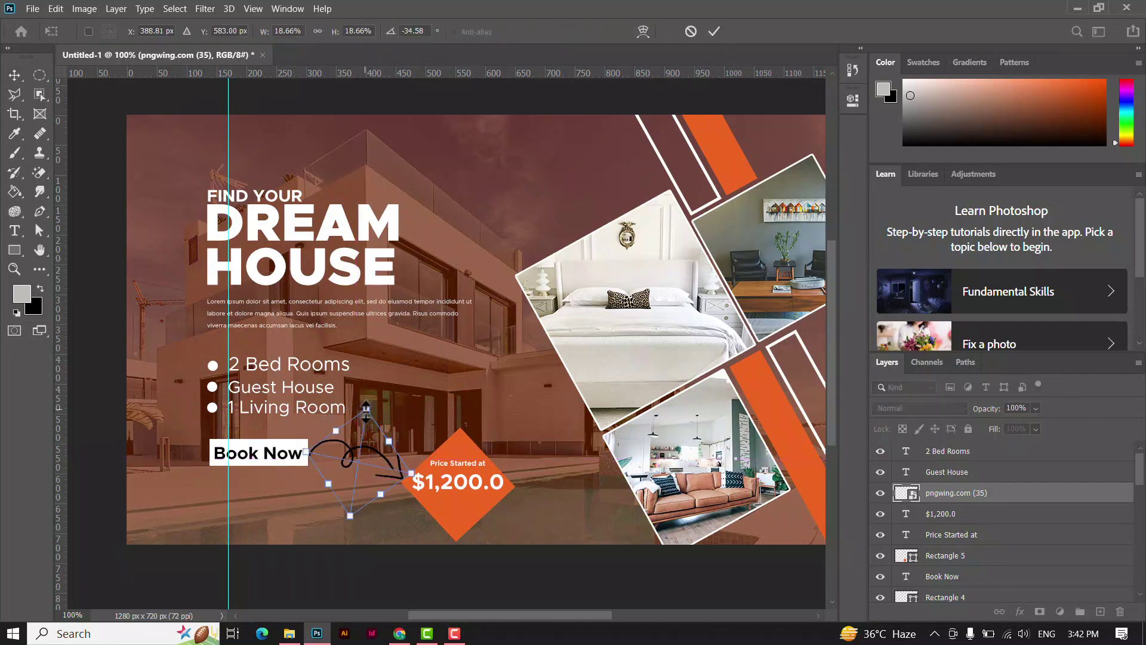
{"action": "left_click_drag", "start_coordinate": [366, 410], "coordinate": [360, 415]}
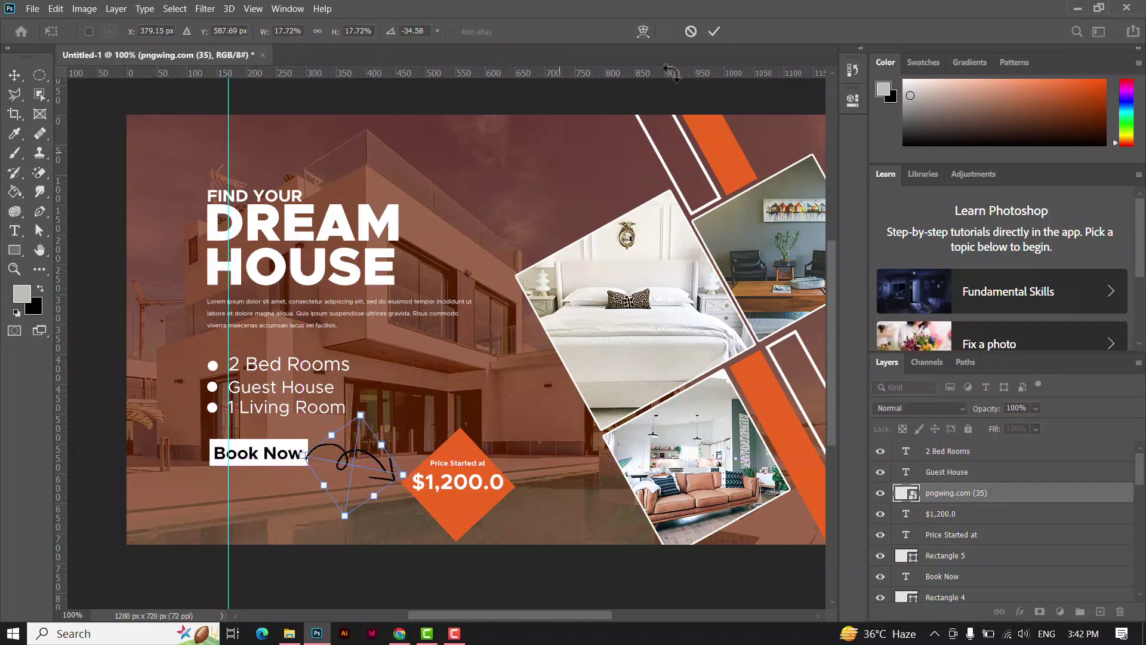
{"action": "left_click", "coordinate": [715, 31]}
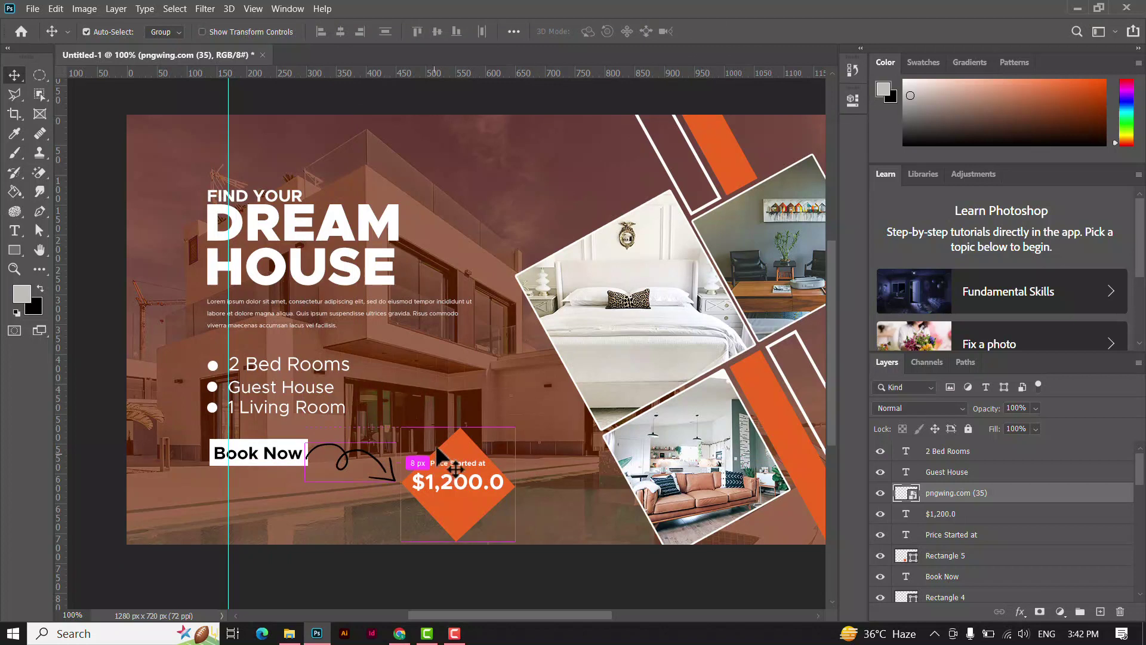
{"action": "key", "text": "ctrl+t"}
{"action": "left_click_drag", "start_coordinate": [466, 425], "coordinate": [455, 421]}
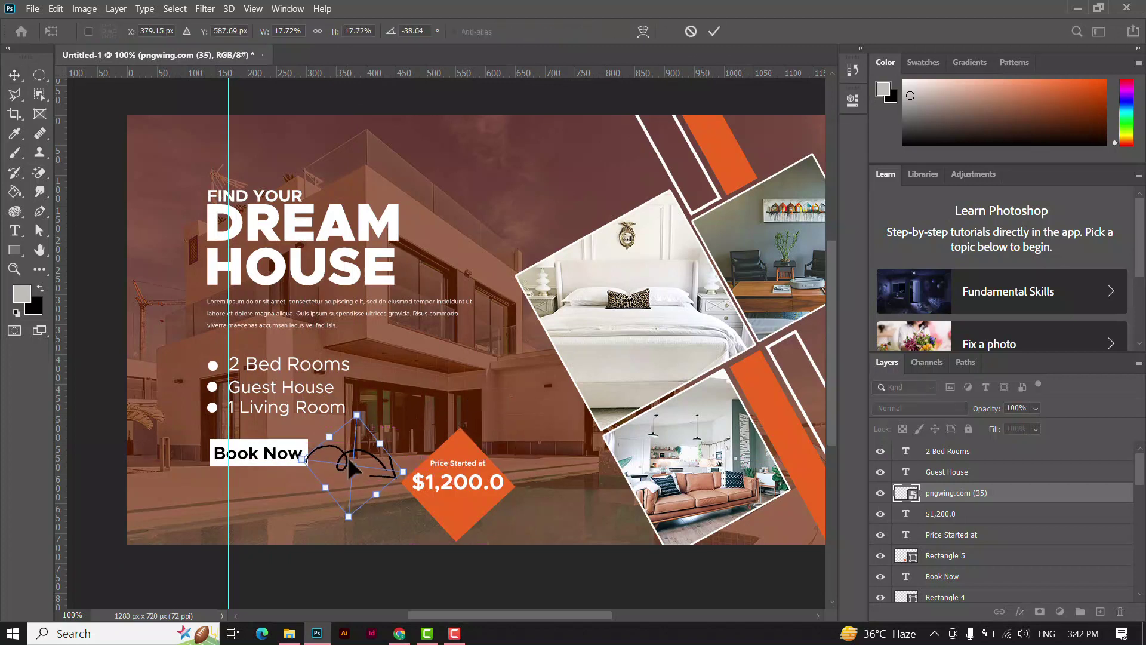
{"action": "left_click_drag", "start_coordinate": [345, 459], "coordinate": [349, 449]}
{"action": "left_click_drag", "start_coordinate": [419, 438], "coordinate": [417, 432]}
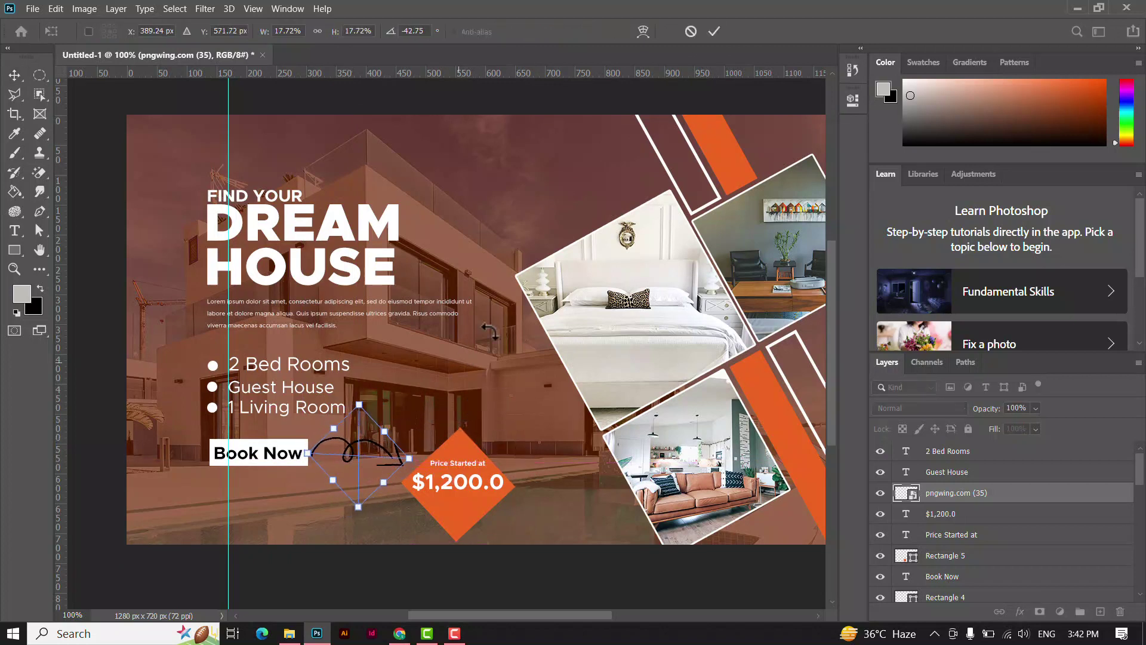
{"action": "left_click_drag", "start_coordinate": [308, 453], "coordinate": [302, 453]}
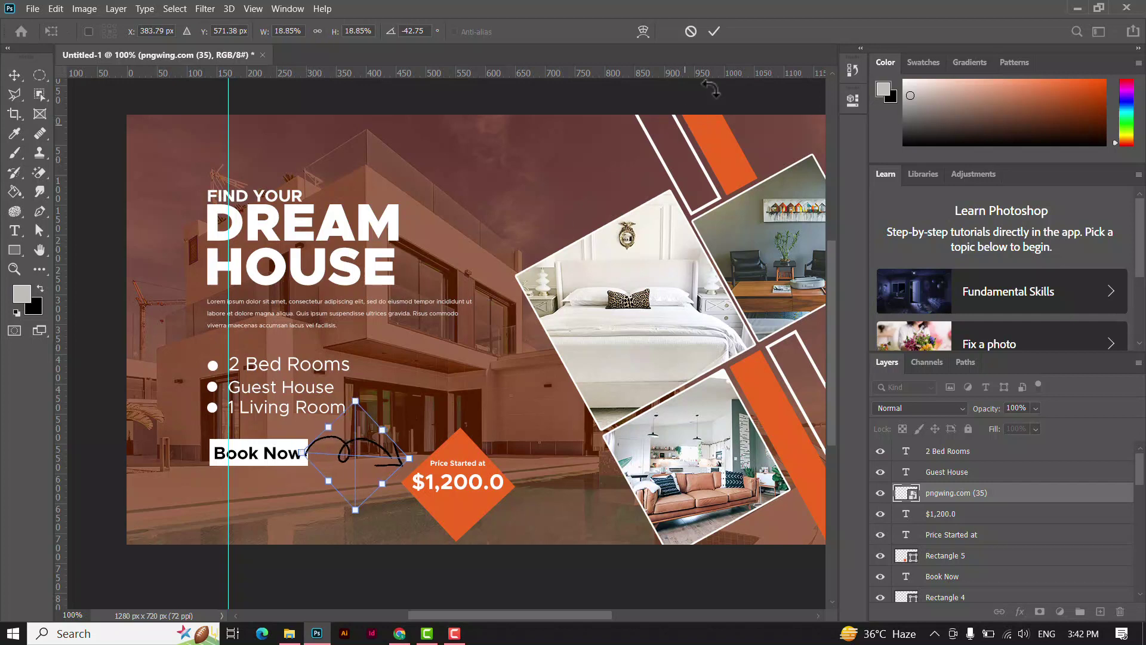
{"action": "left_click", "coordinate": [715, 32]}
{"action": "mouse_move", "coordinate": [1005, 495]}
{"action": "left_mouse_down"}
{"action": "mouse_move", "coordinate": [999, 567]}
{"action": "mouse_move", "coordinate": [1023, 569]}
{"action": "left_mouse_up"}
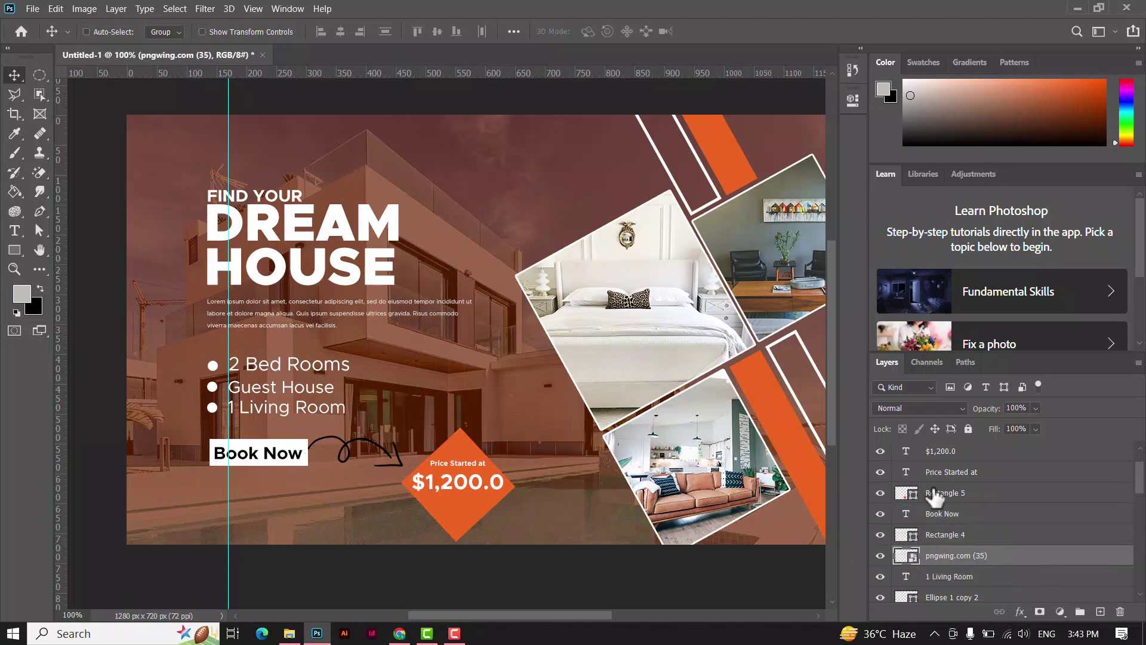
Make the arrow white with a #ffffff Color Overlay, and drag the vertical guide off the canvas.
{"action": "key", "text": "h"}
{"action": "double_click", "coordinate": [1121, 567]}
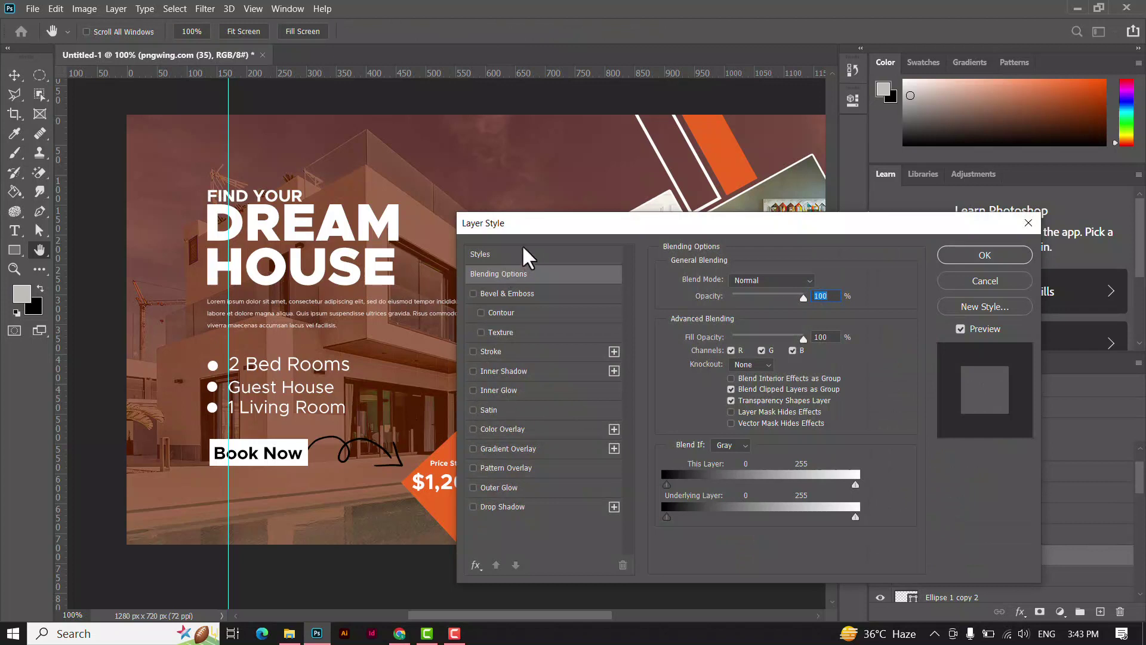
{"action": "left_click", "coordinate": [589, 419]}
{"action": "left_click", "coordinate": [651, 419]}
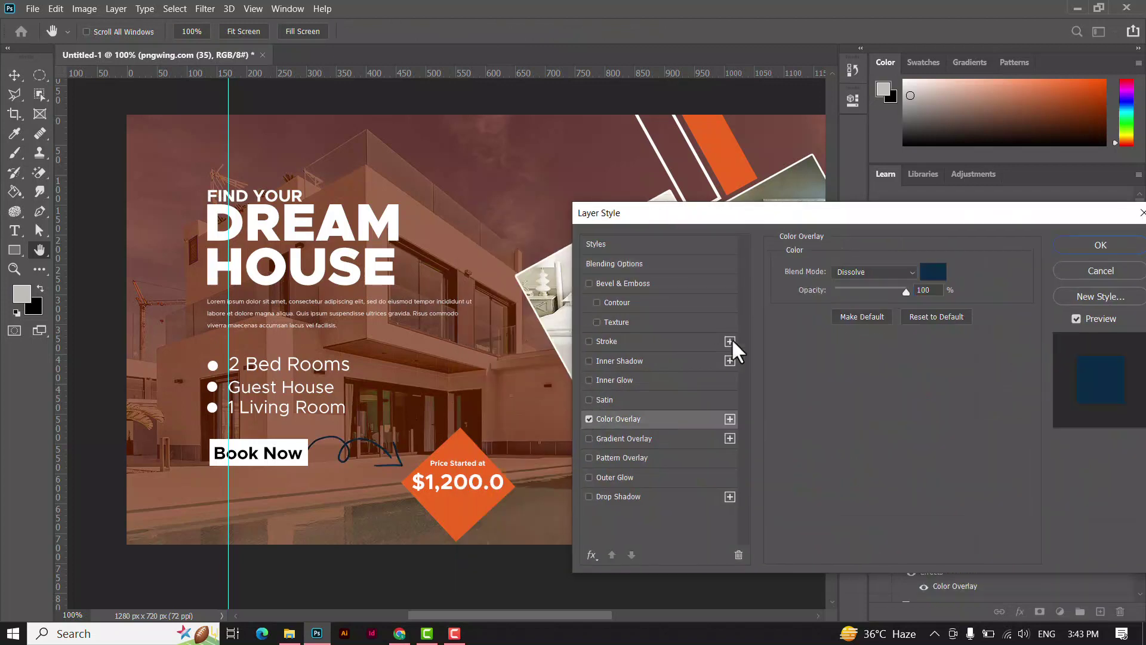
{"action": "left_click", "coordinate": [933, 275]}
{"action": "type", "text": "ffffff"}
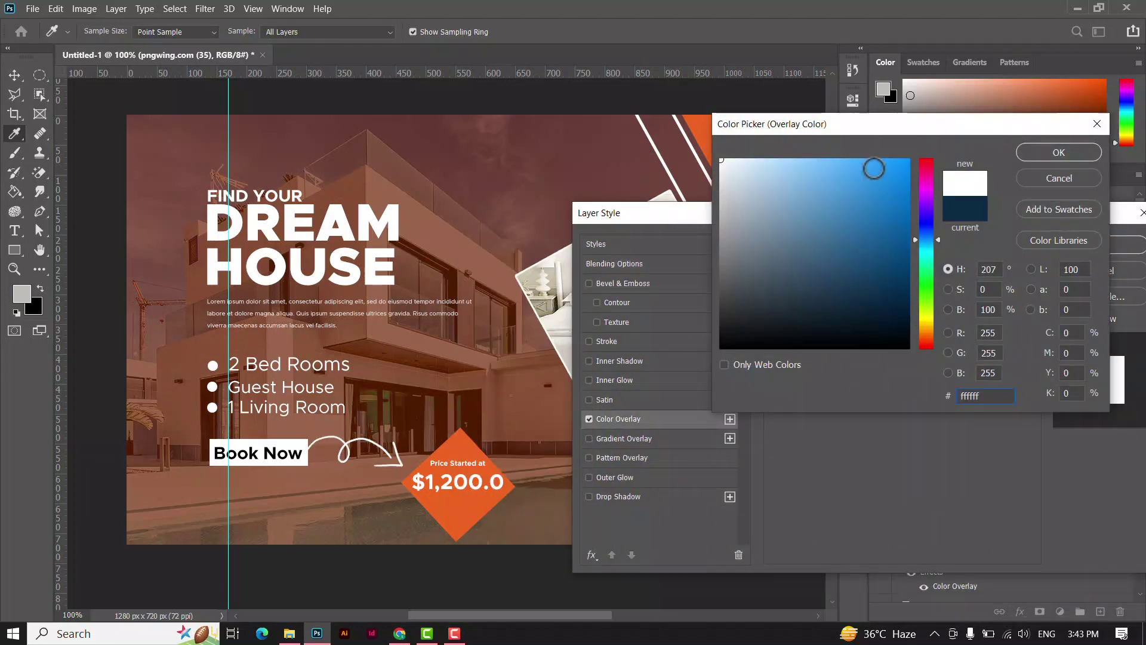
{"action": "left_click", "coordinate": [1038, 154]}
{"action": "left_click", "coordinate": [1098, 245]}
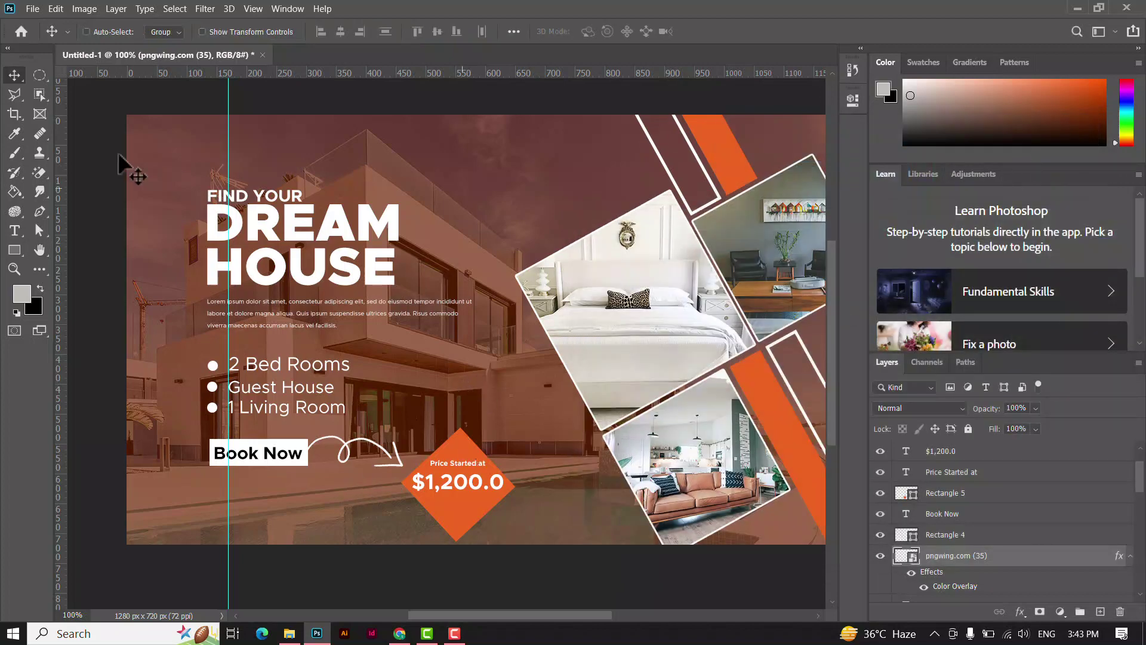
{"action": "left_click_drag", "start_coordinate": [228, 145], "coordinate": [9, 125]}
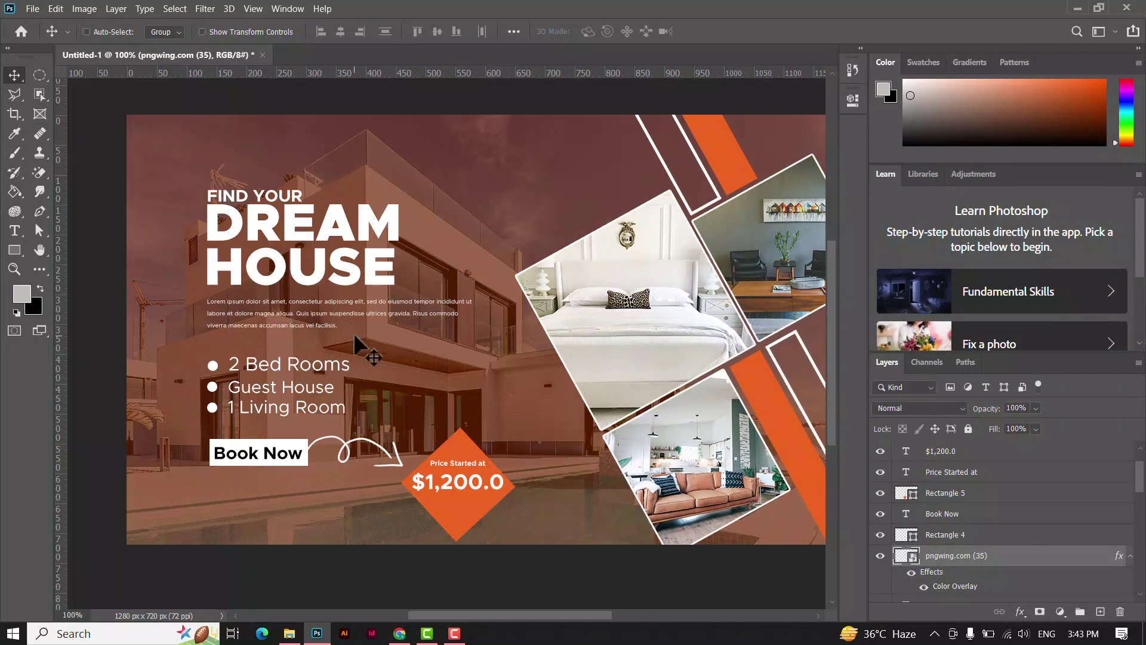
Alt-drag a copy of the Rectangle 3 copy 3 orange stripe to the top-right corner, checking at 100%.
{"action": "key", "text": "ctrl+minus"}
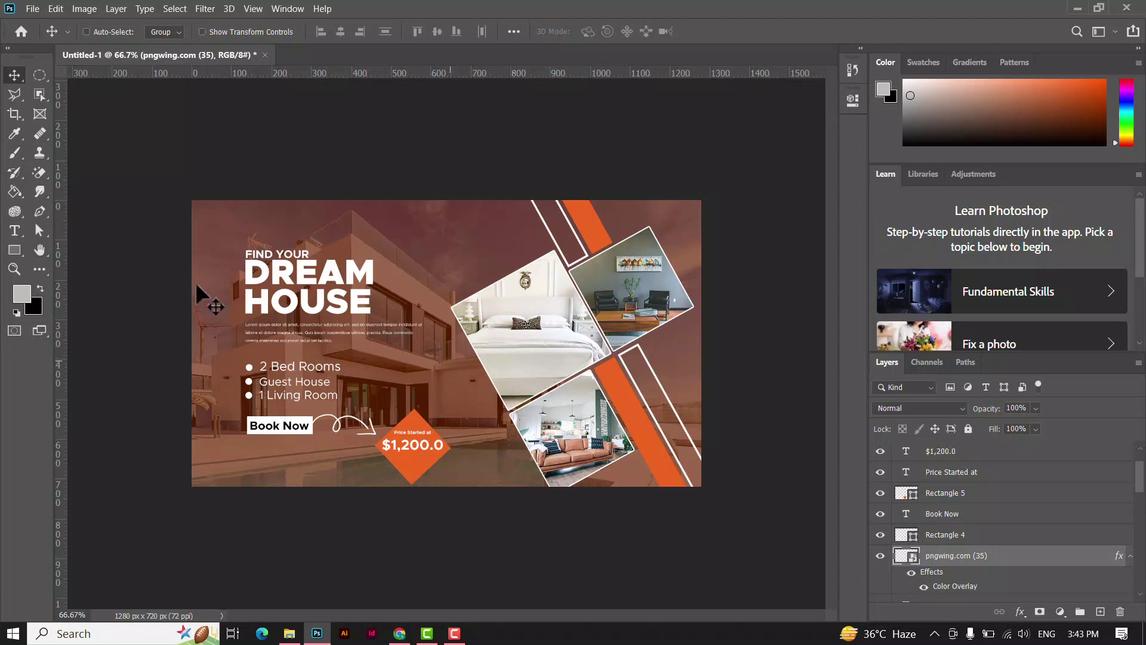
{"action": "right_click", "coordinate": [585, 216]}
{"action": "left_click", "coordinate": [606, 222]}
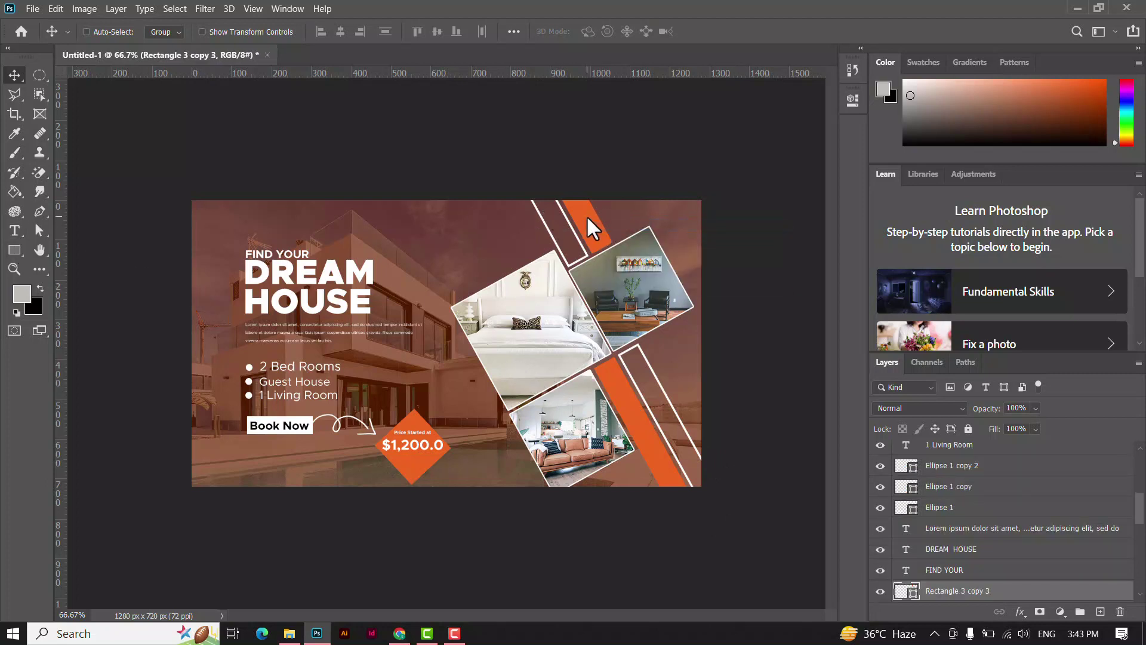
{"action": "left_click_drag", "start_coordinate": [586, 214], "coordinate": [657, 200]}
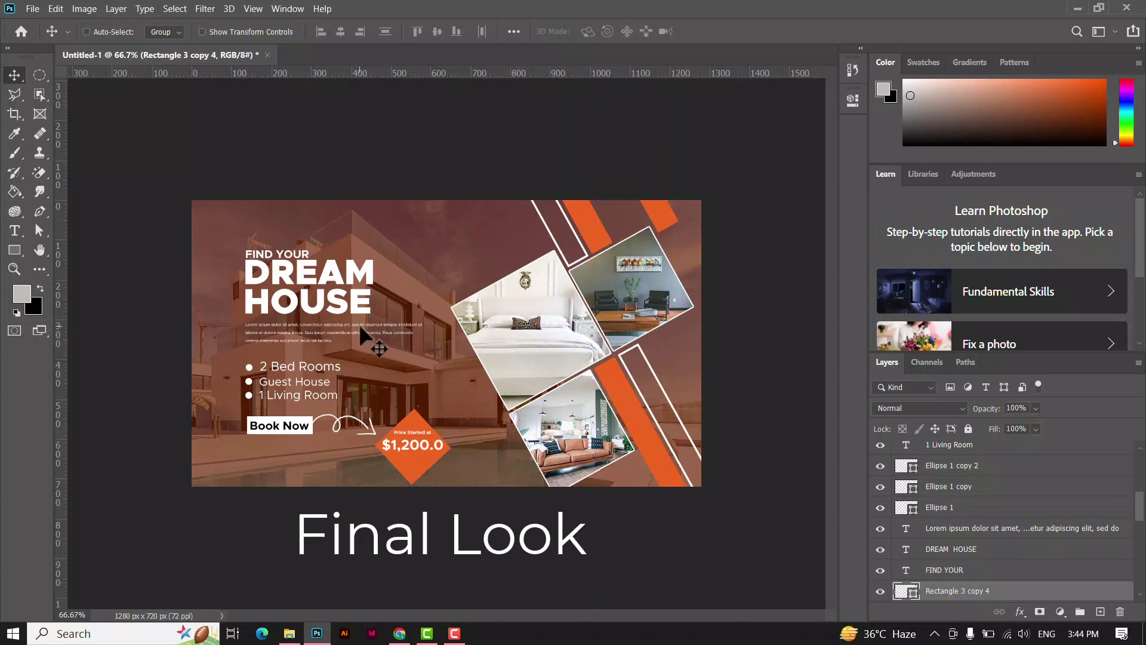
{"action": "key", "text": "ctrl+1"}
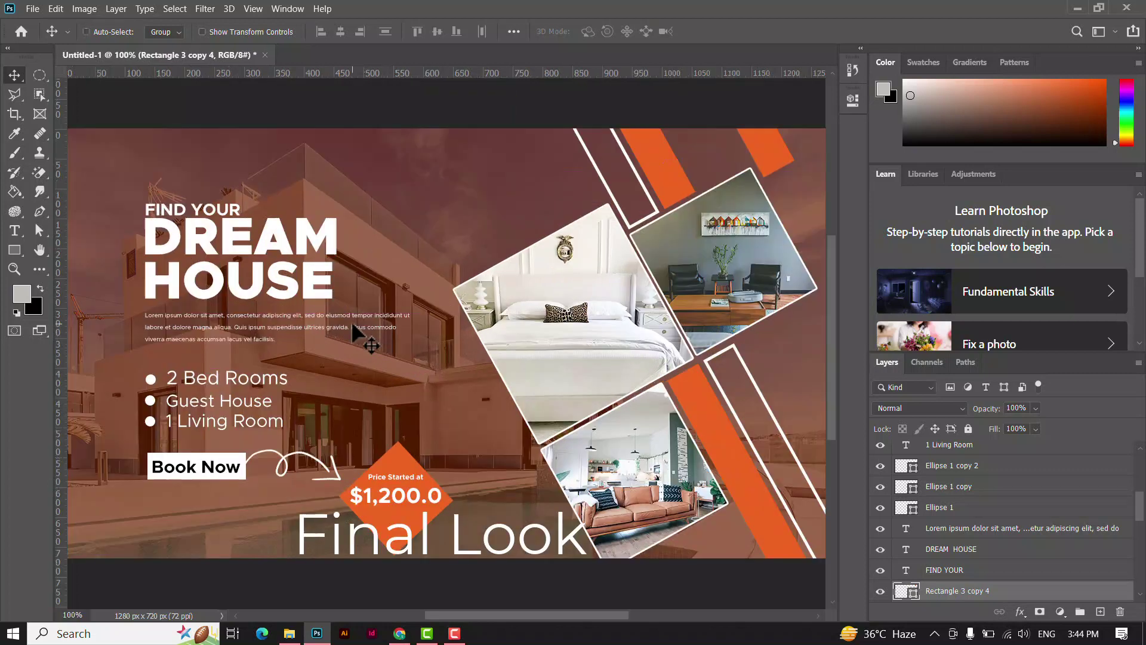
{"action": "key", "text": "ctrl+minus"}
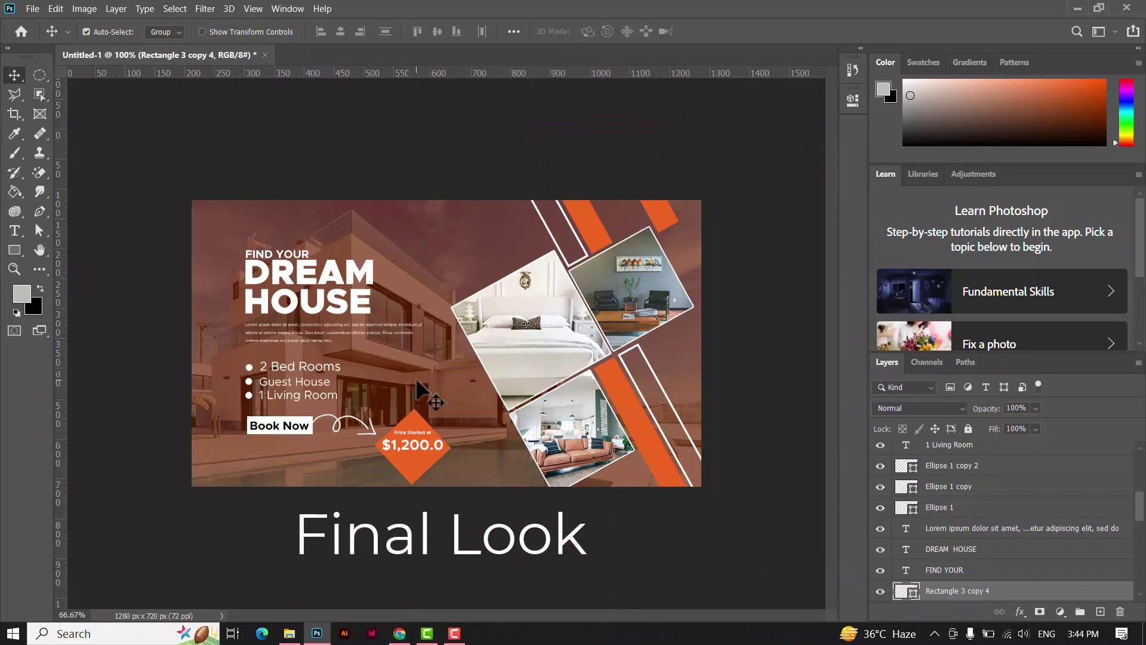